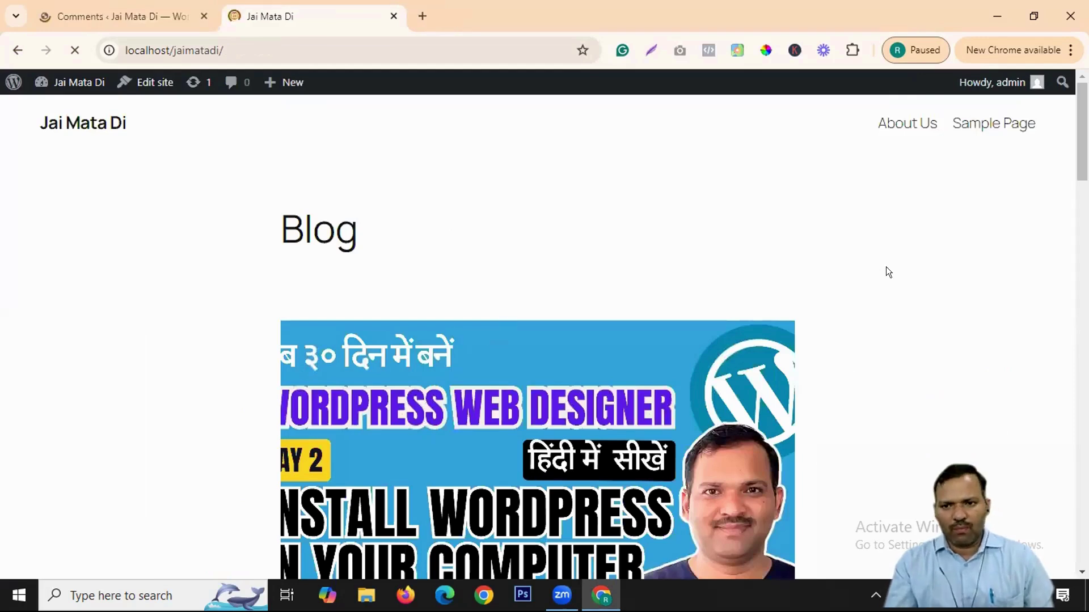
# Step: Open the Content about Dhoni post on the site's front end and examine its comment section
pyautogui.scroll(-4, 512, 423)
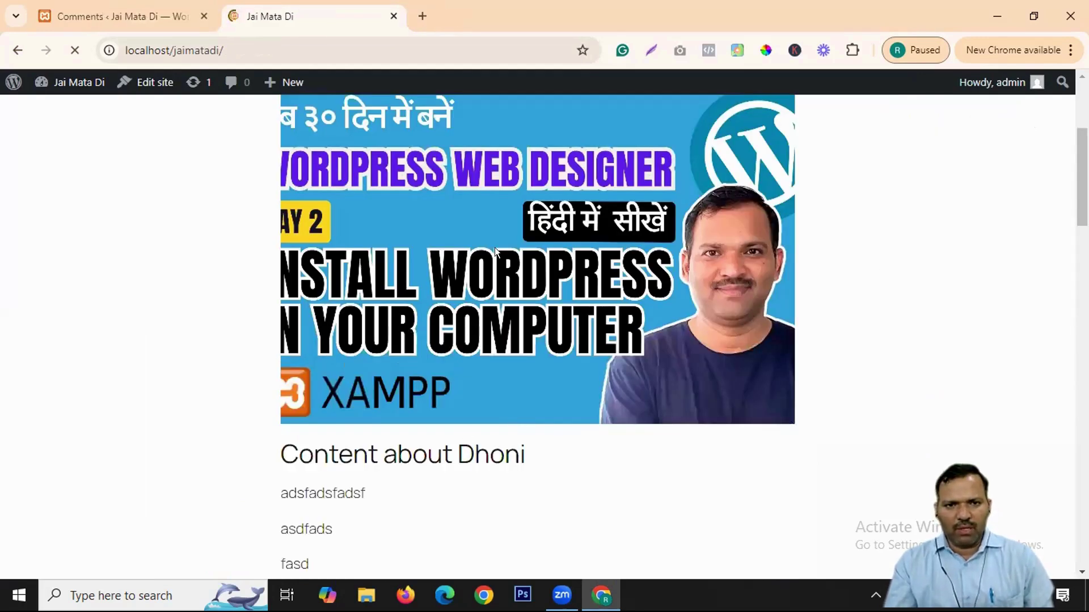
pyautogui.click(113, 10)
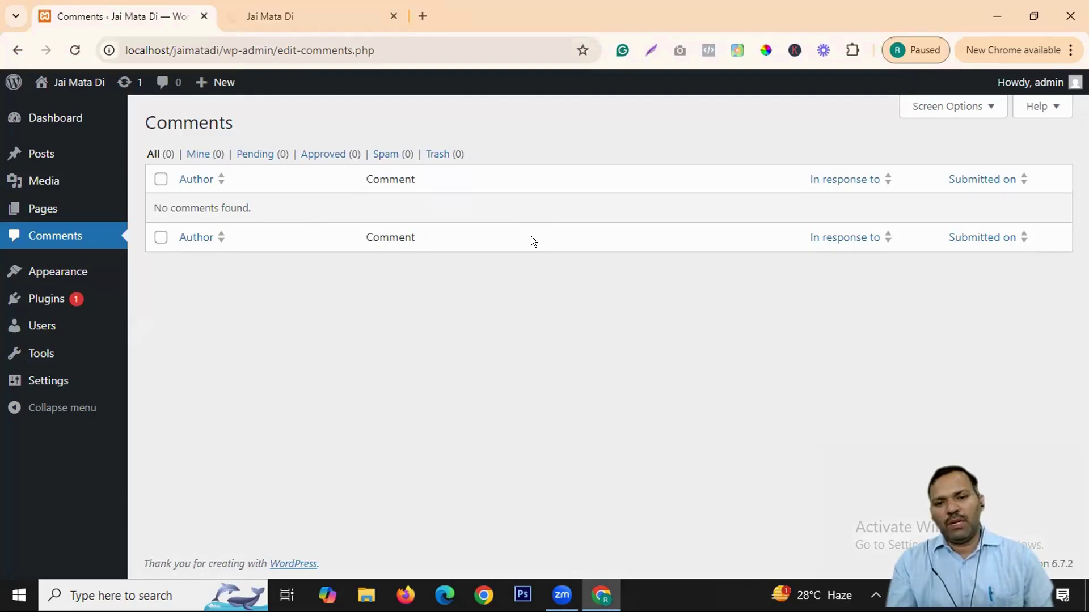
pyautogui.click(266, 8)
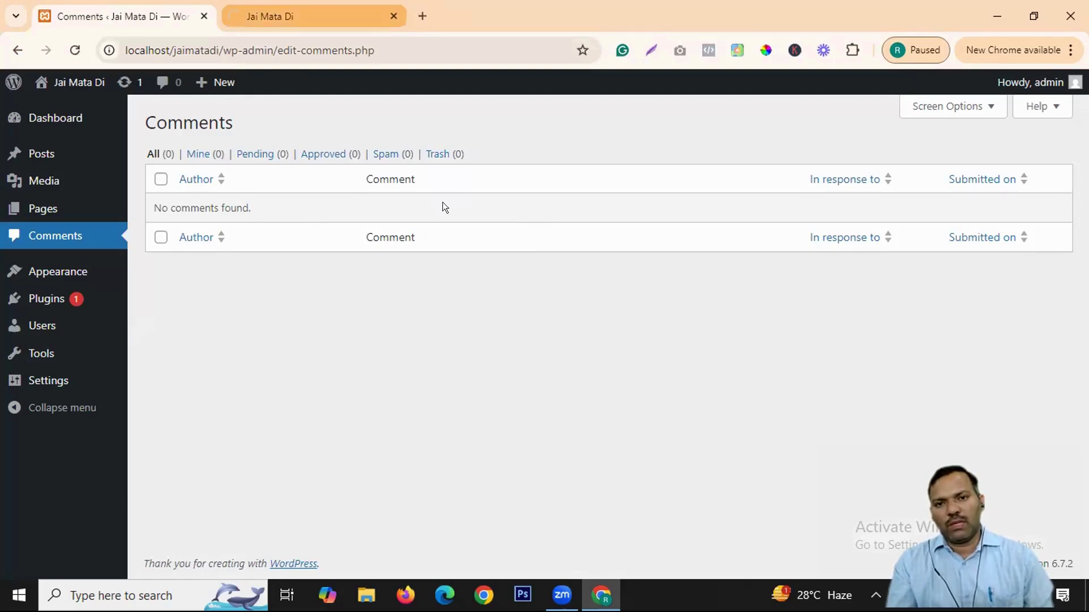
pyautogui.scroll(-5, 475, 390)
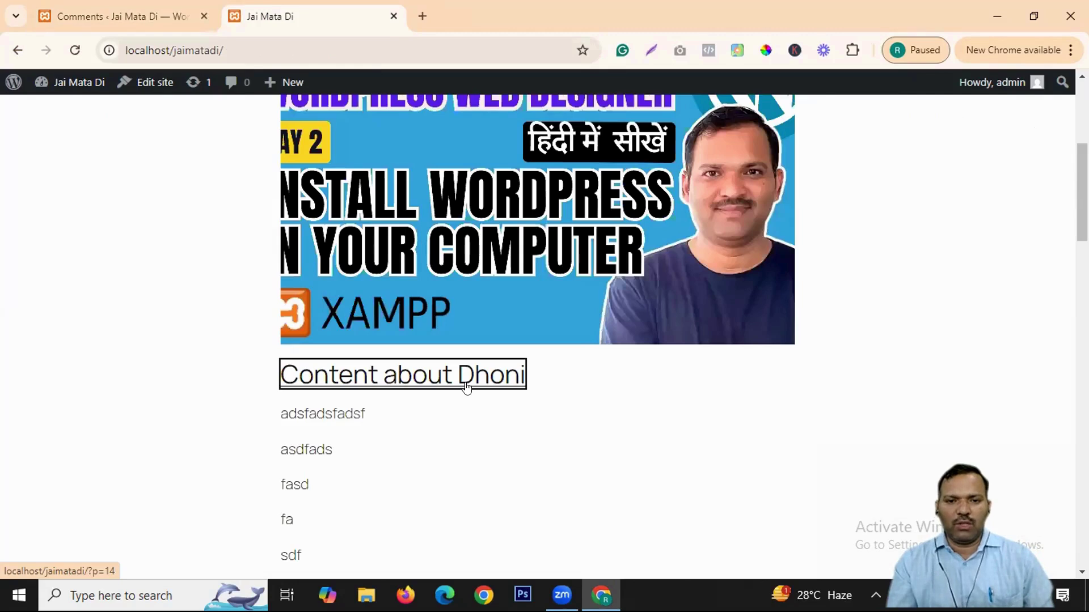
pyautogui.click(443, 395)
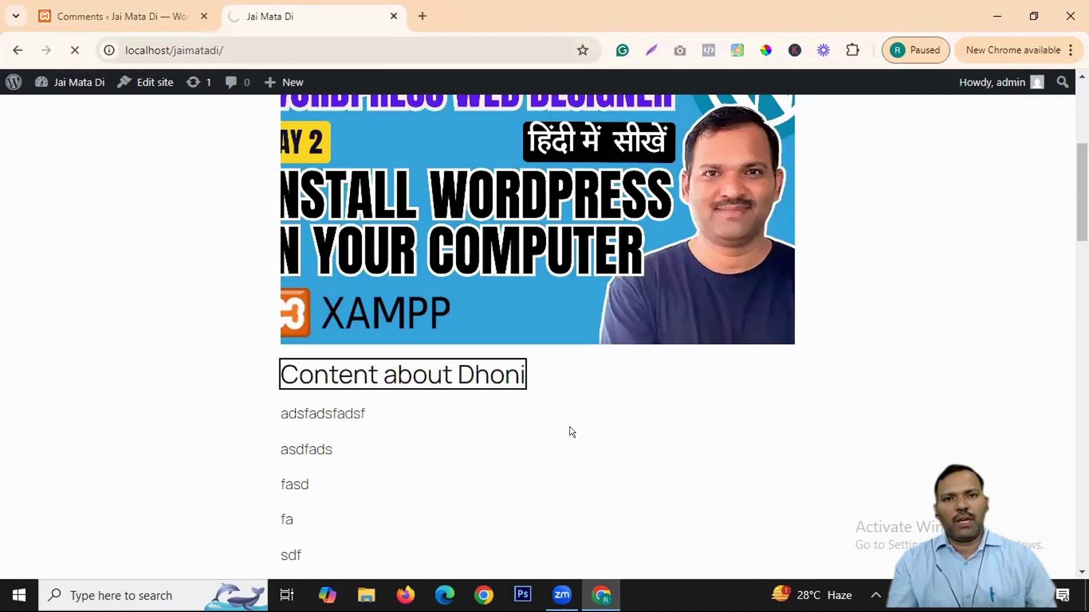
pyautogui.scroll(-10, 645, 280)
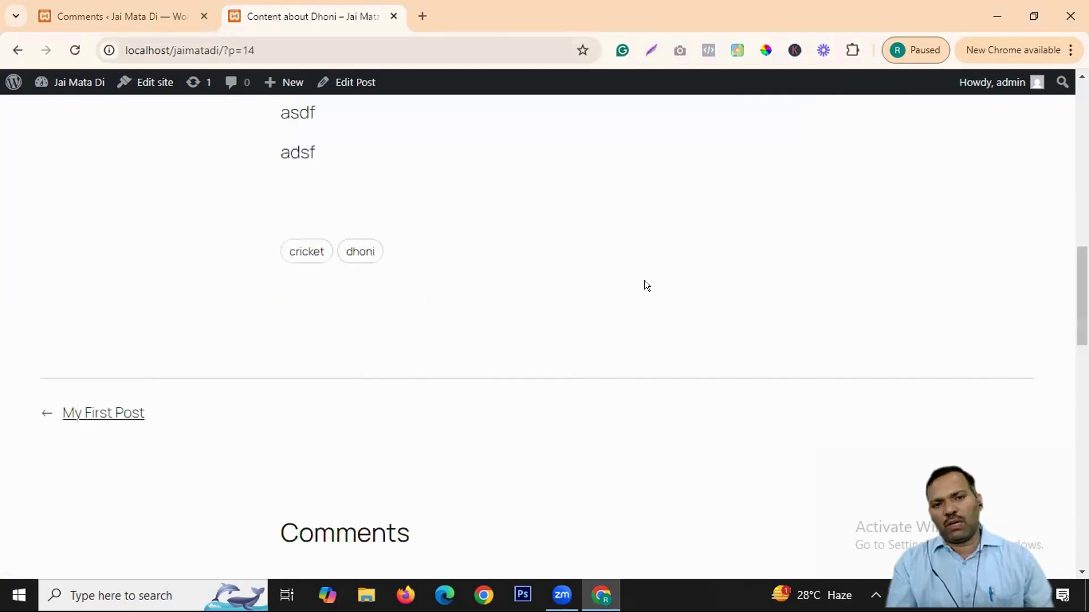
pyautogui.scroll(-5, 562, 296)
pyautogui.scroll(-3, 765, 273)
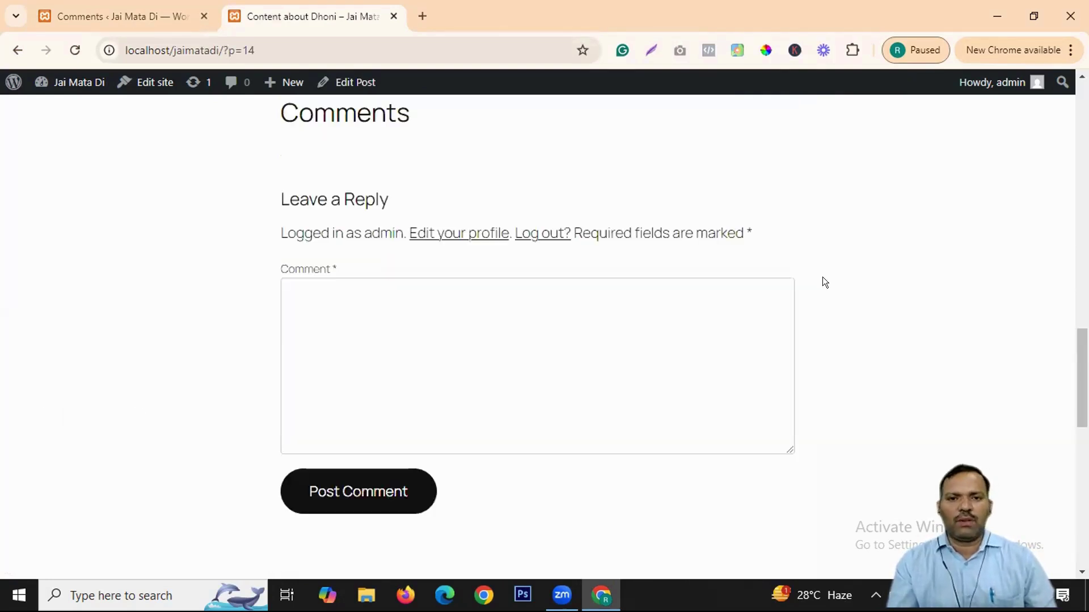
pyautogui.scroll(3, 708, 441)
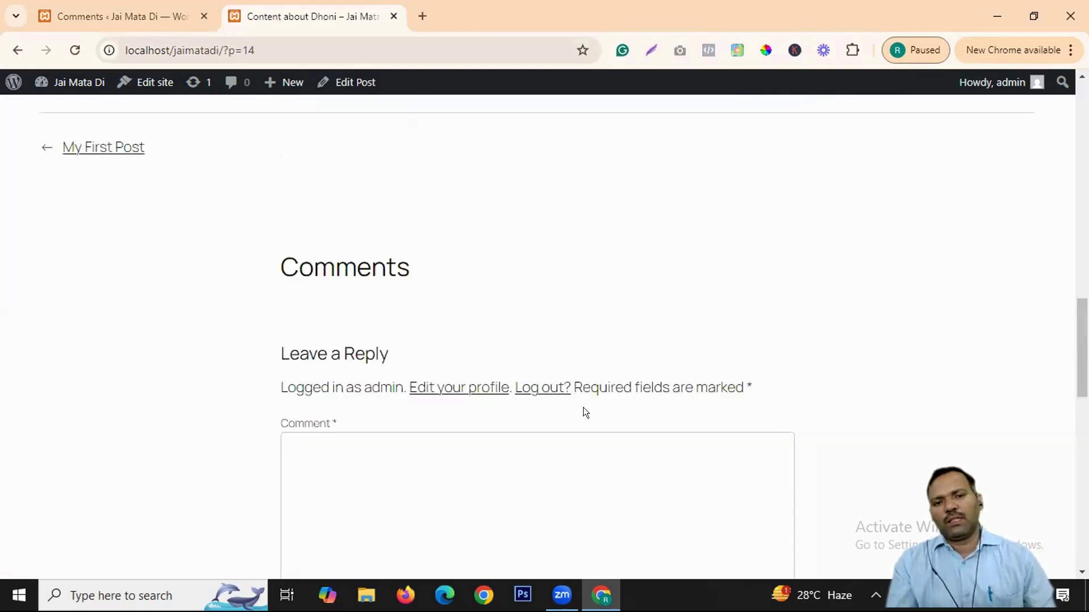
# Step: Return to the site's admin area and open the list of installed themes
pyautogui.click(136, 11)
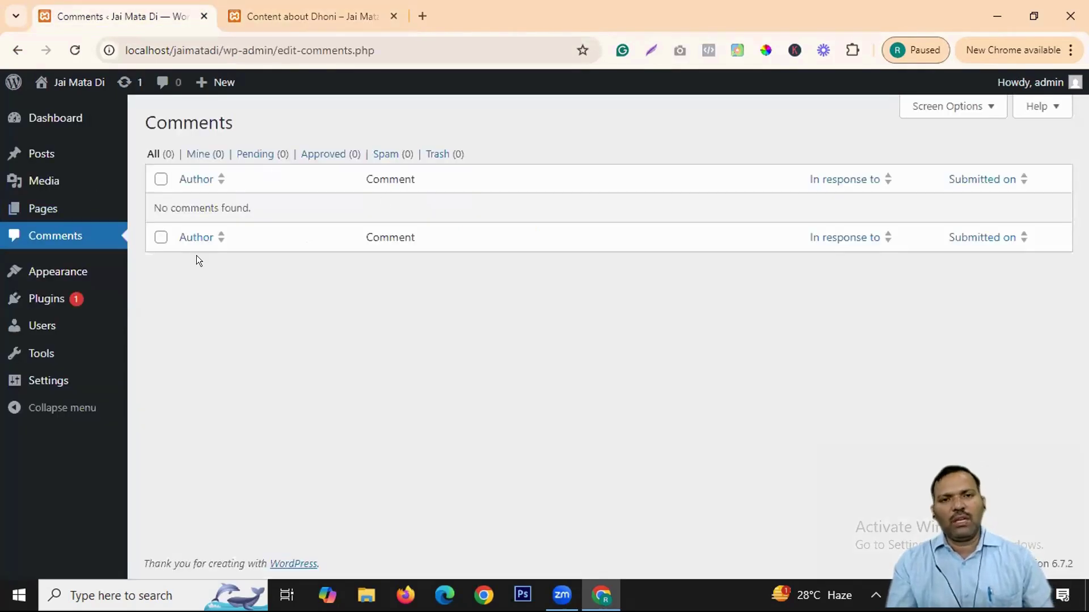
pyautogui.moveTo(54, 274)
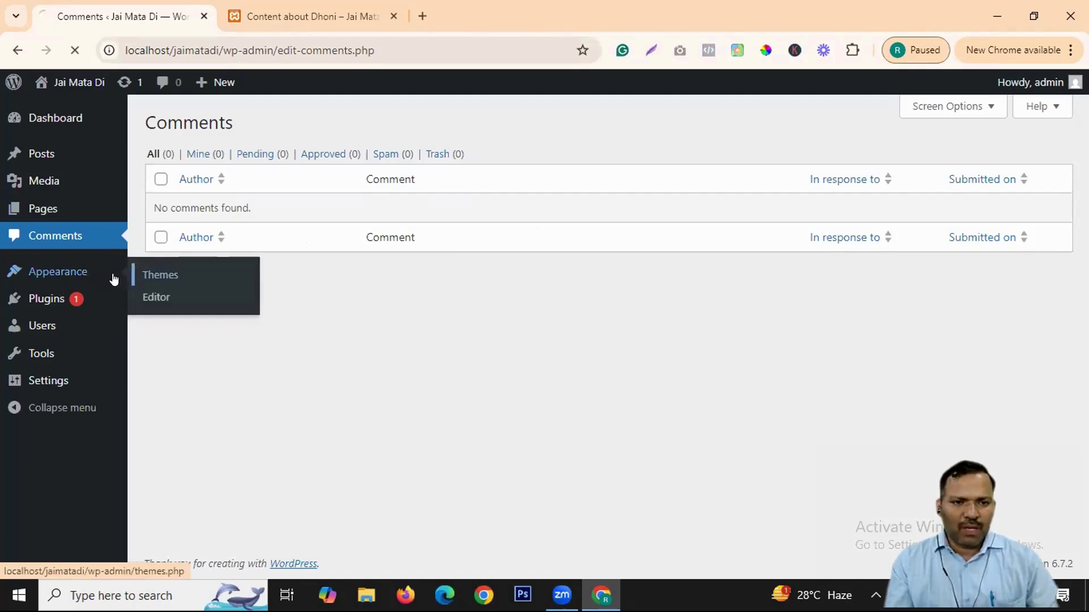
pyautogui.click(216, 286)
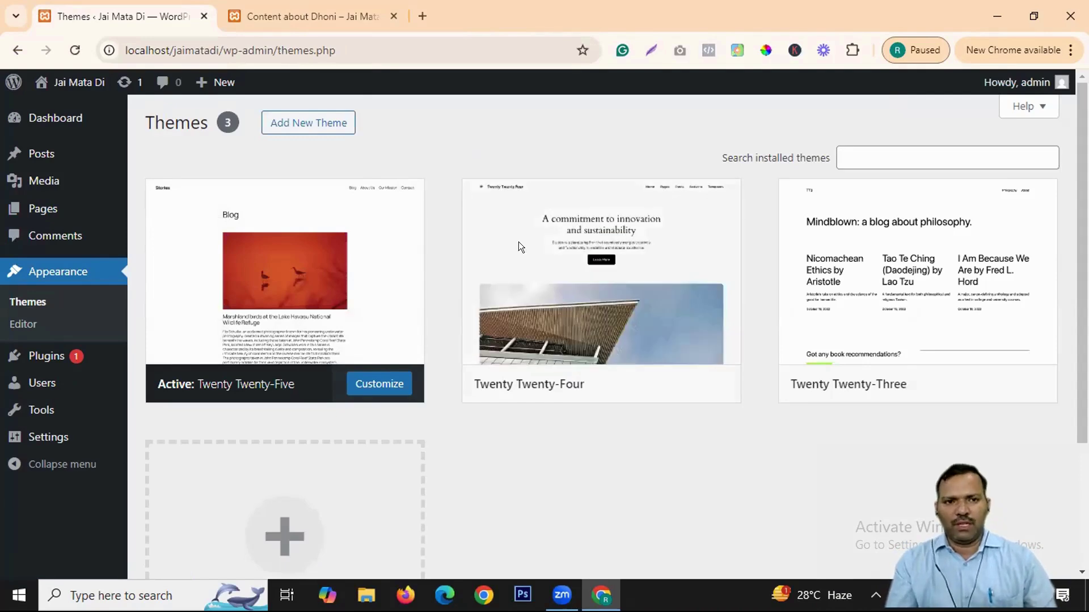
# Step: Load the site's home page from the post's site title, and go back to the installed themes
pyautogui.click(311, 16)
pyautogui.scroll(10, 70, 138)
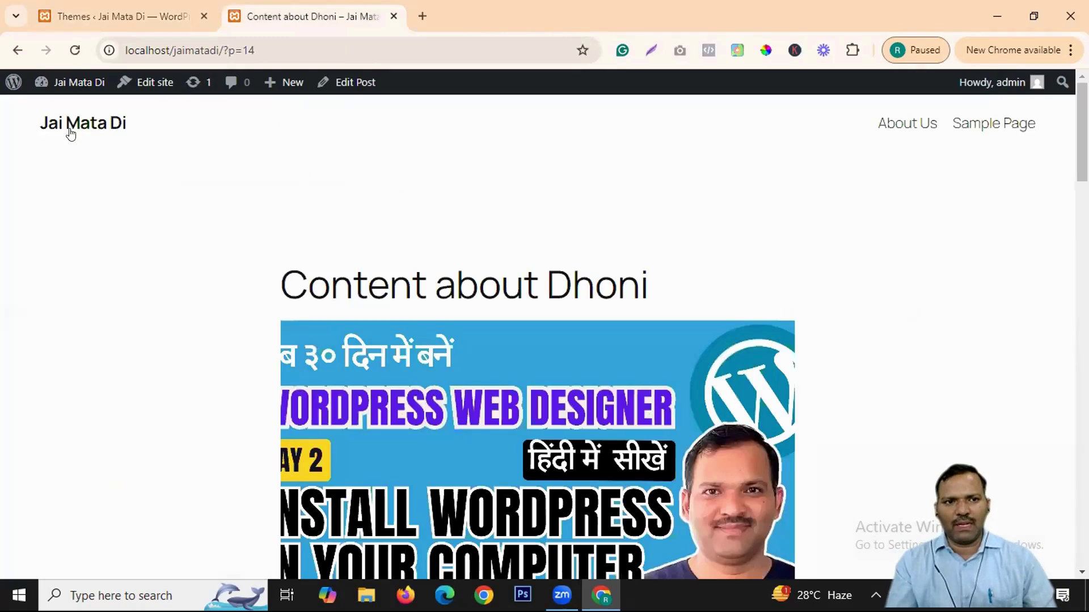
pyautogui.click(71, 125)
pyautogui.hotkey('ctrl', 'Tab')
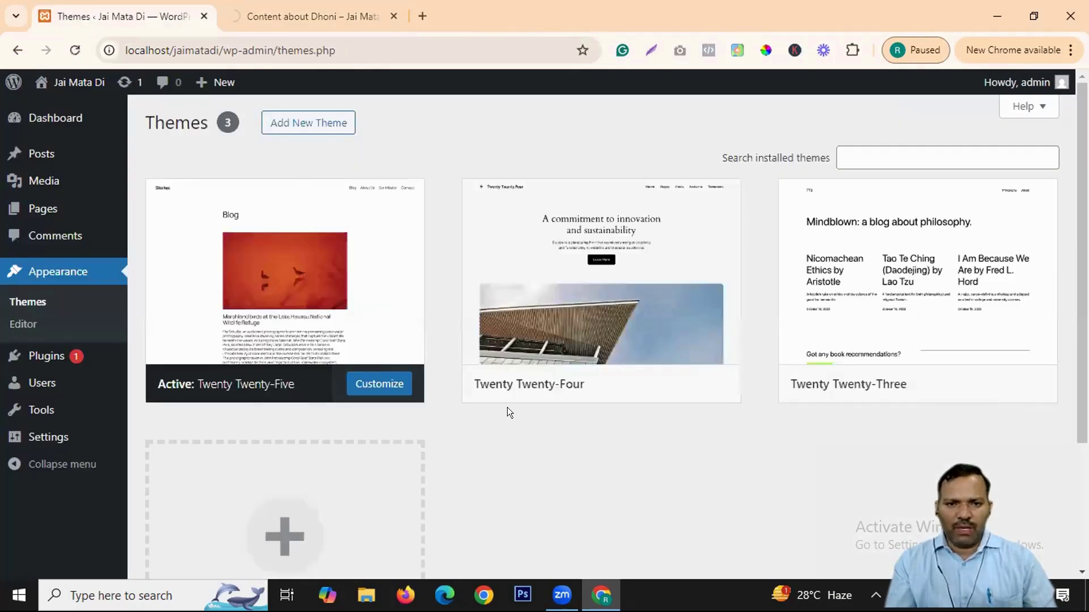
# Step: Activate the Twenty Twenty-Four theme from the installed themes
pyautogui.scroll(-3, 182, 284)
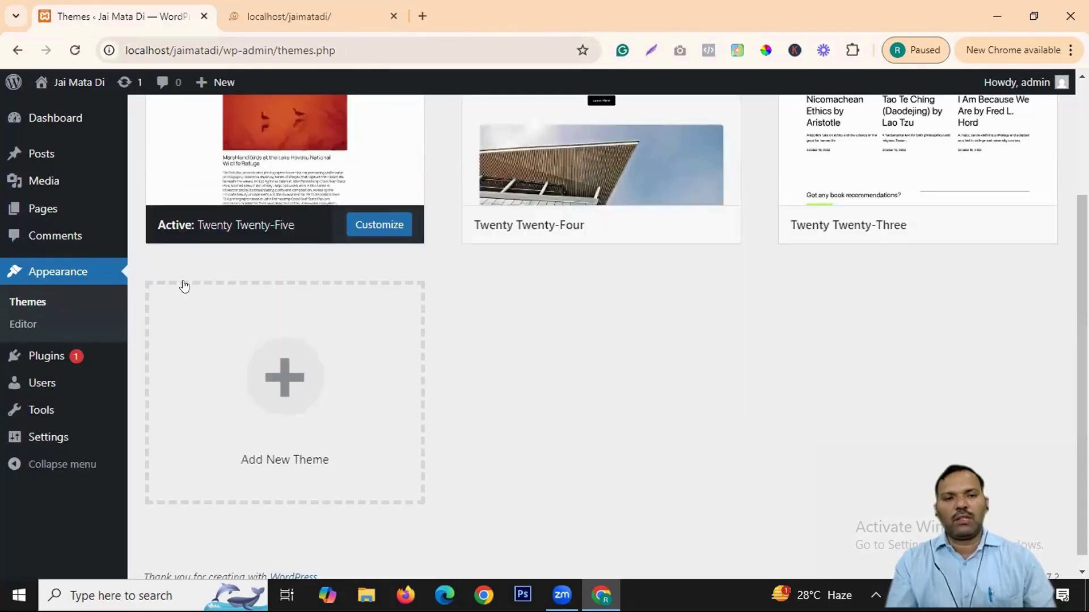
pyautogui.scroll(3, 340, 280)
pyautogui.moveTo(788, 251)
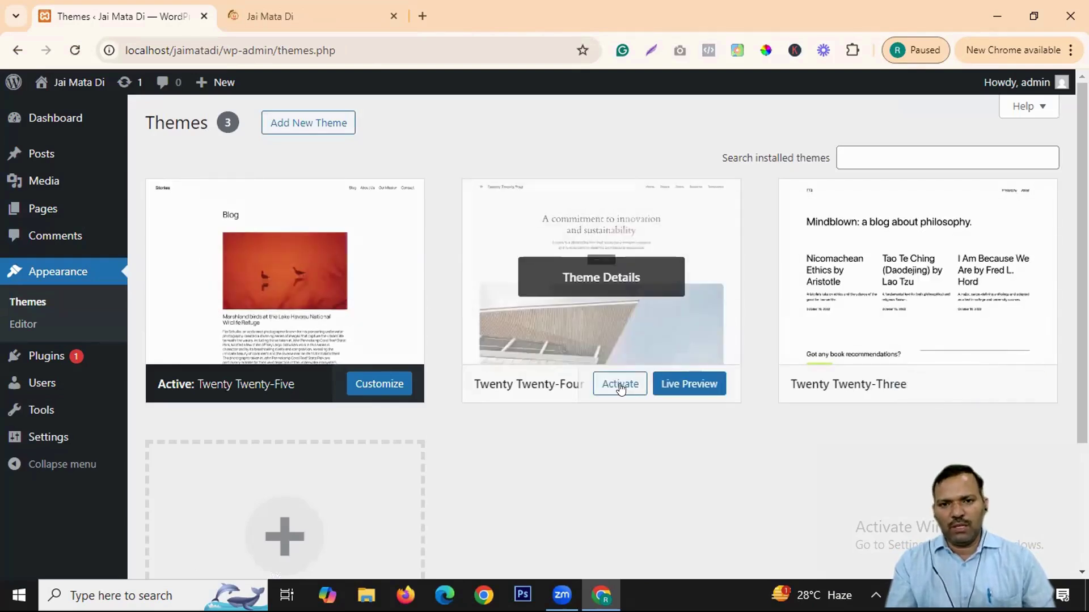
pyautogui.click(630, 384)
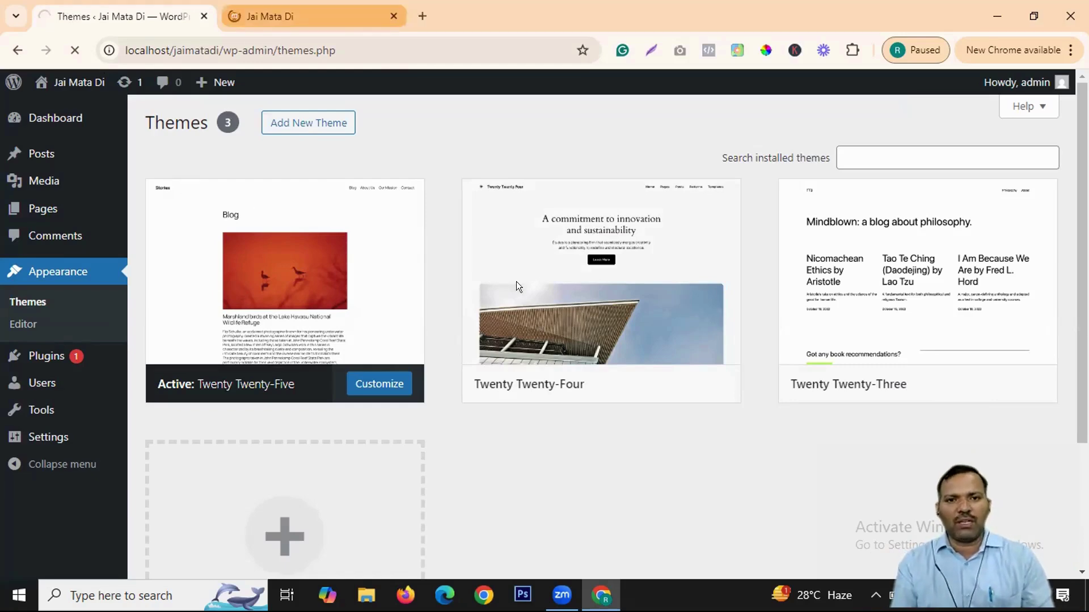
pyautogui.scroll(-5, 236, 139)
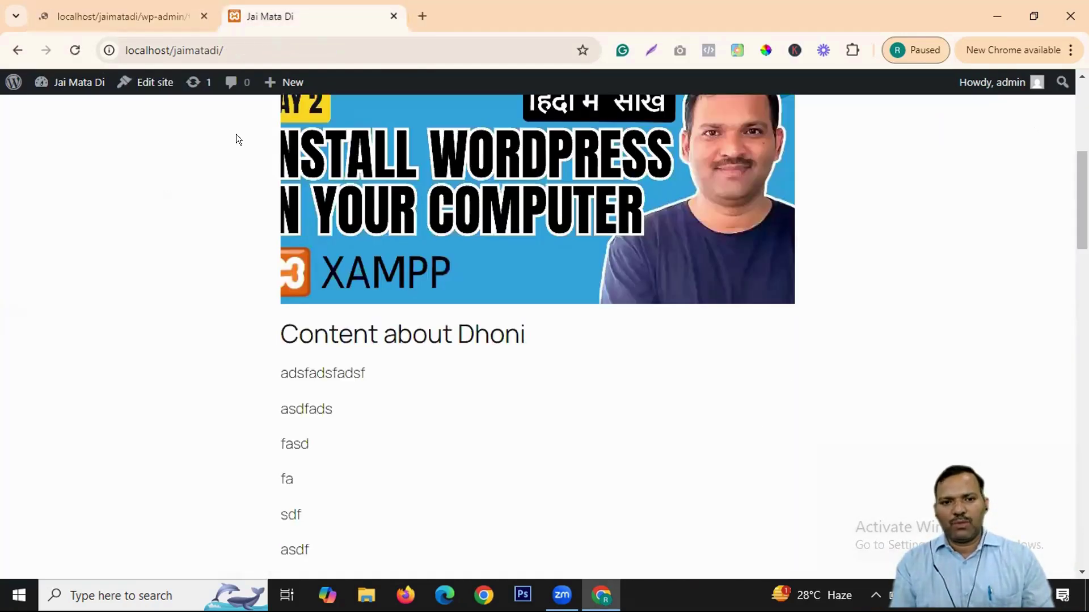
pyautogui.scroll(-4, 464, 340)
pyautogui.click(125, 16)
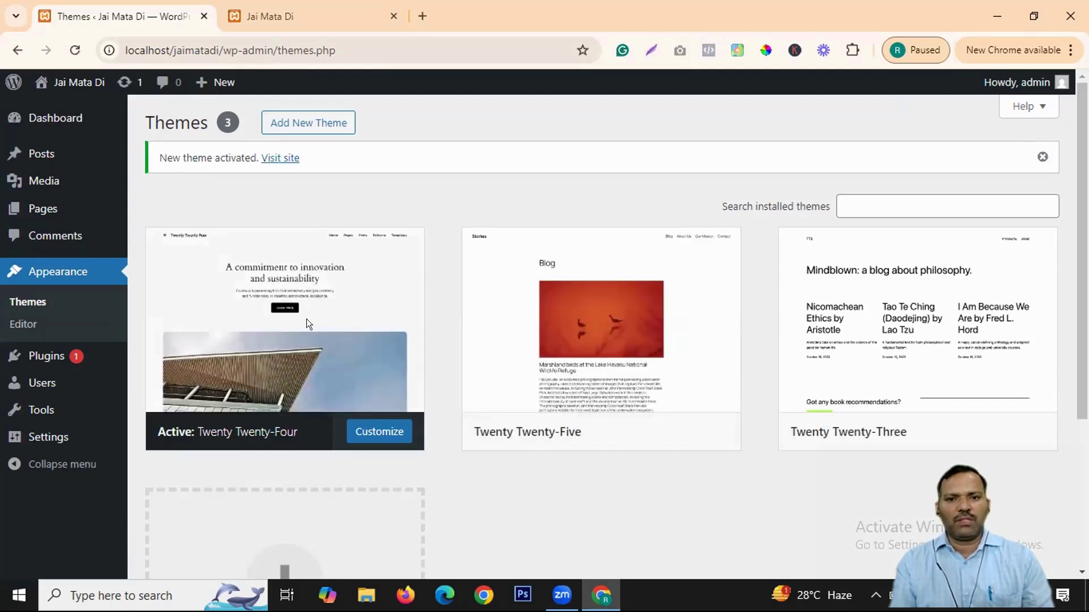
# Step: Reload the site's home page and examine the new theme's layout from header to footer
pyautogui.hotkey('ctrl', 'Tab')
pyautogui.click(101, 135)
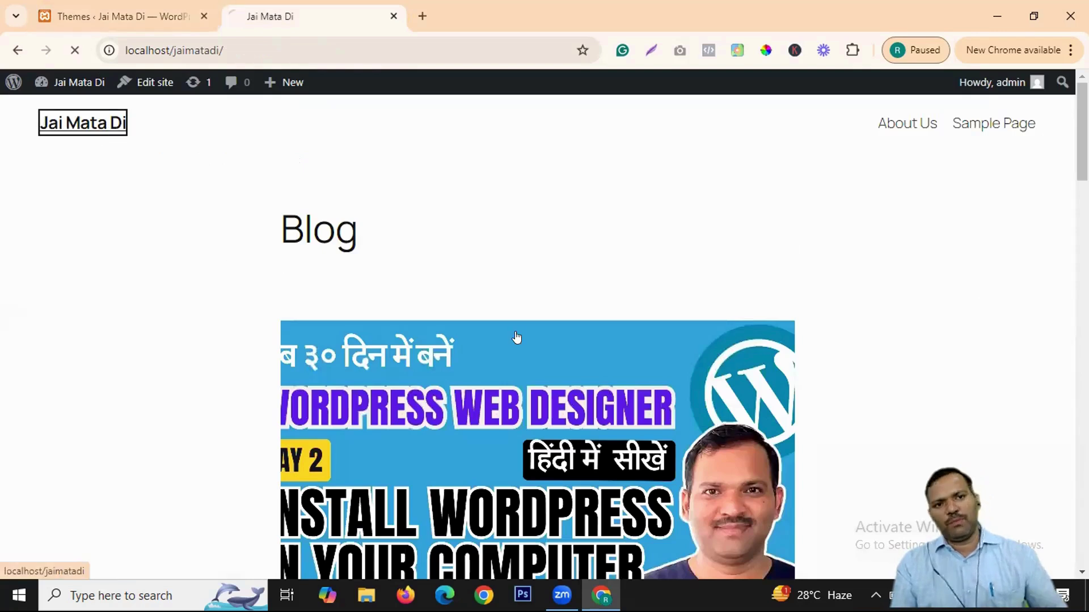
pyautogui.scroll(-5, 581, 305)
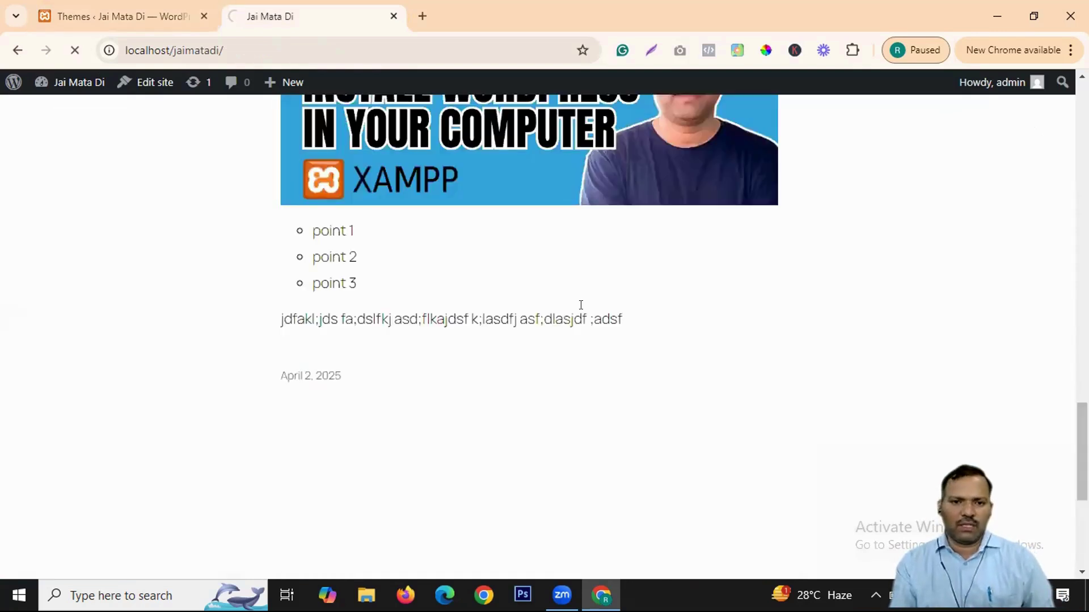
pyautogui.scroll(-10, 454, 293)
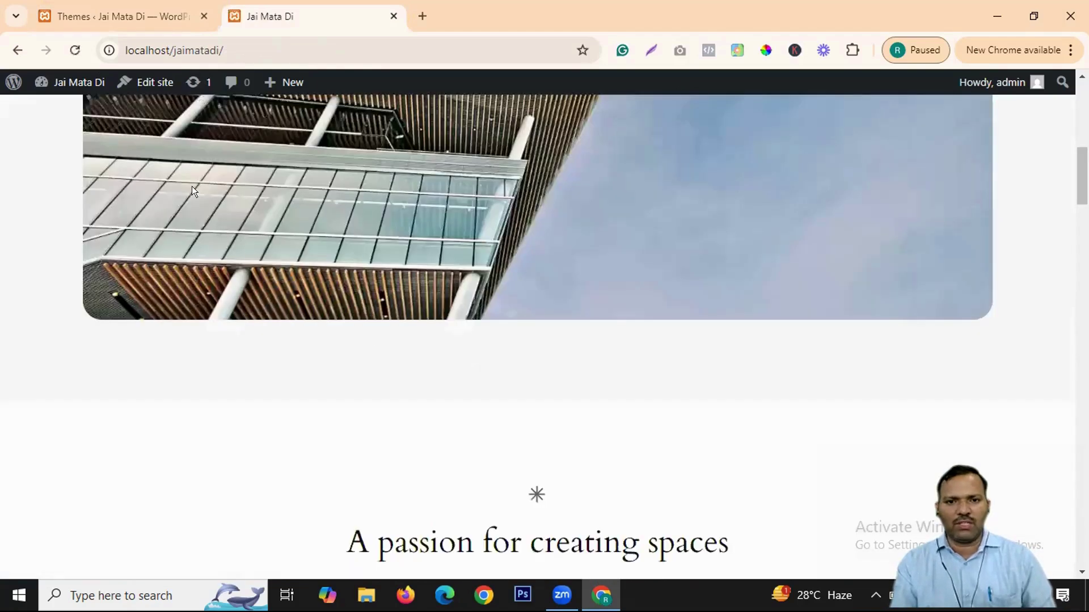
pyautogui.scroll(-10, 483, 304)
pyautogui.scroll(-10, 810, 315)
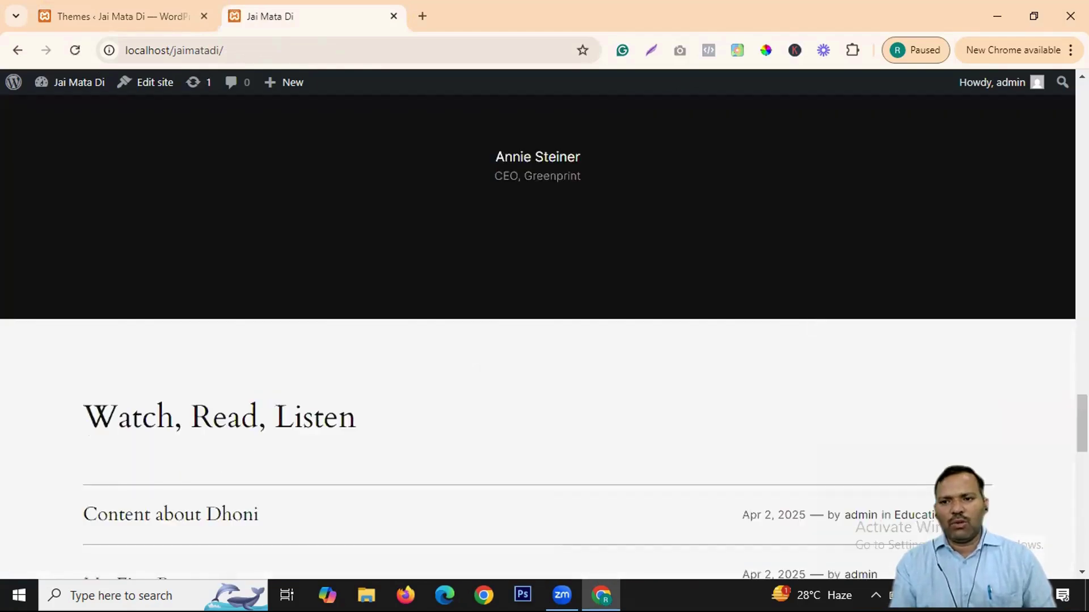
pyautogui.scroll(-10, 810, 315)
pyautogui.scroll(10, 919, 123)
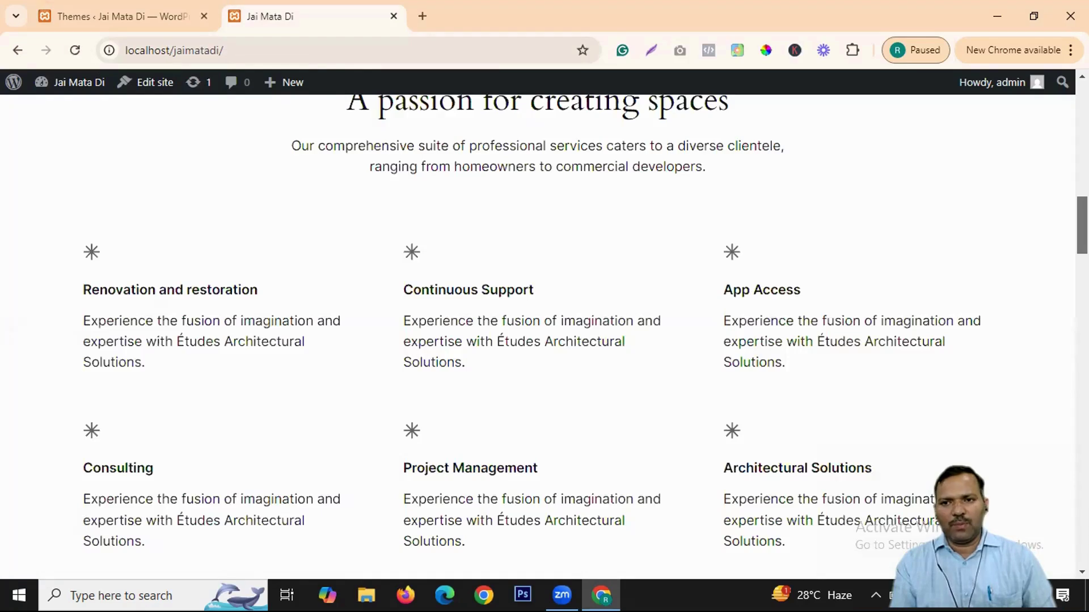
pyautogui.scroll(10, 918, 122)
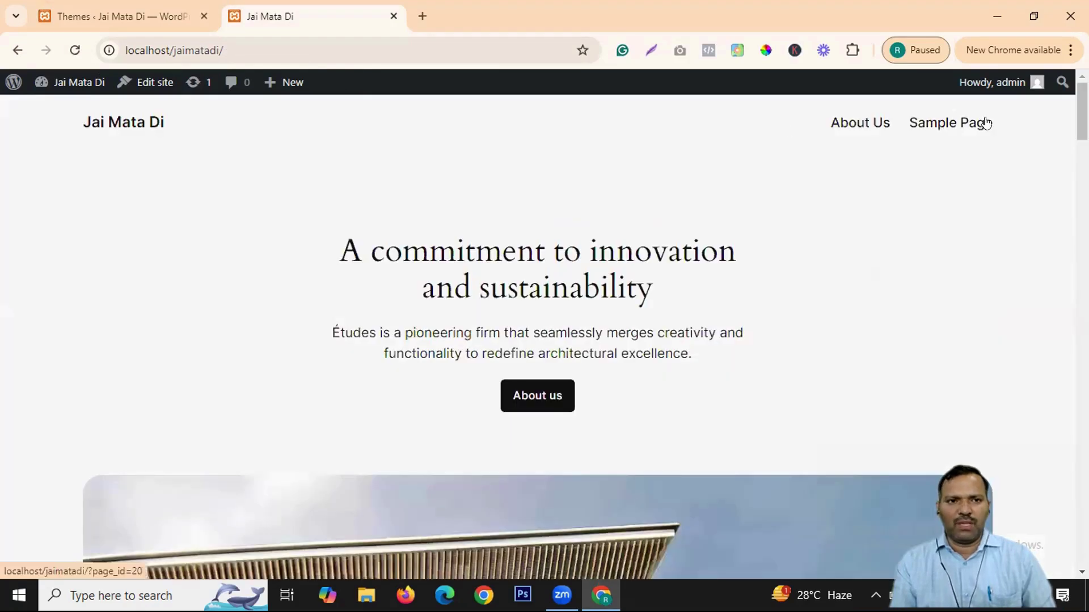
pyautogui.scroll(-5, 528, 236)
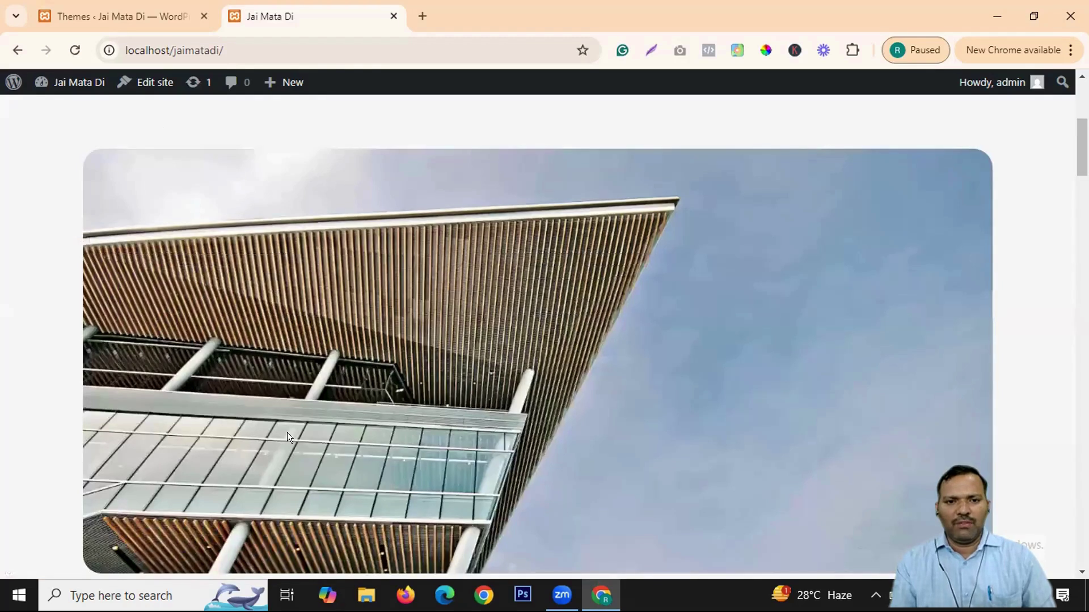
pyautogui.scroll(-5, 503, 326)
pyautogui.scroll(-5, 739, 382)
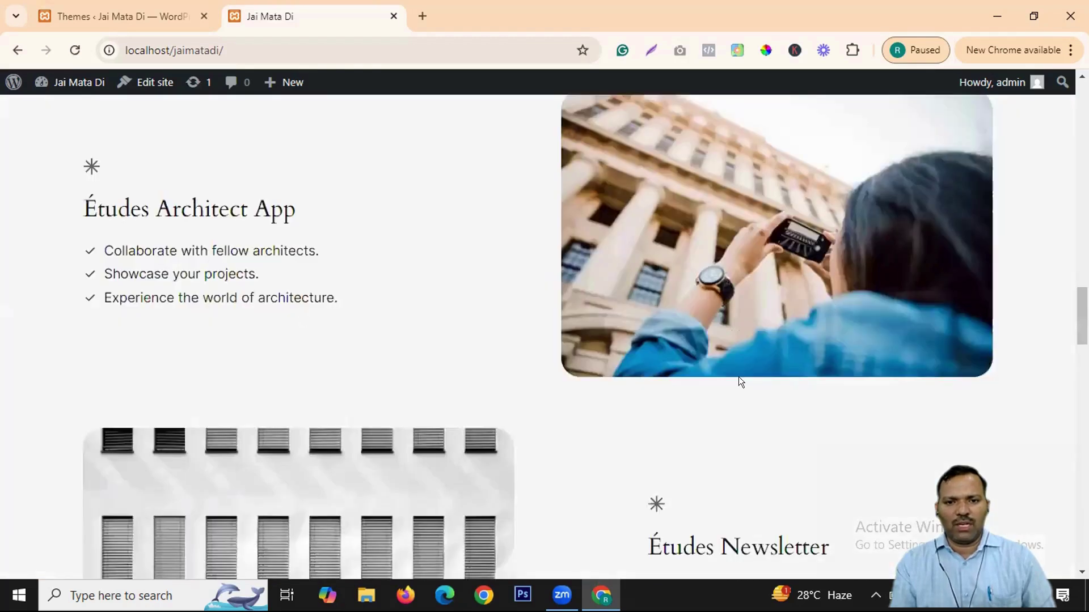
pyautogui.scroll(-5, 418, 379)
pyautogui.scroll(-5, 652, 391)
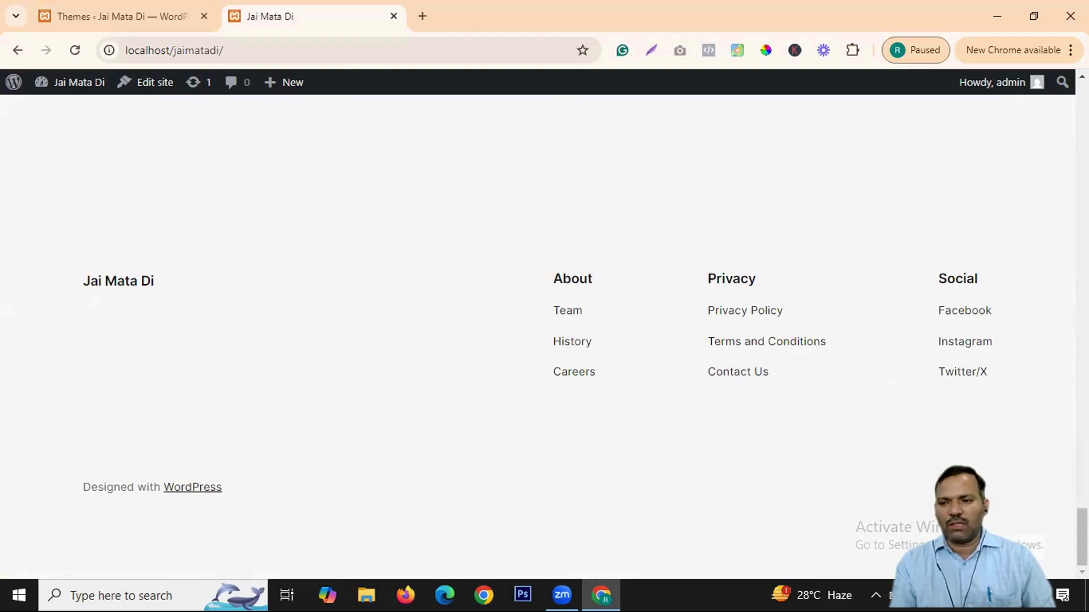
pyautogui.moveTo(1082, 537); pyautogui.dragTo(1082, 108)
# Step: Open the page for adding a new theme and browse the popular themes on offer
pyautogui.click(128, 14)
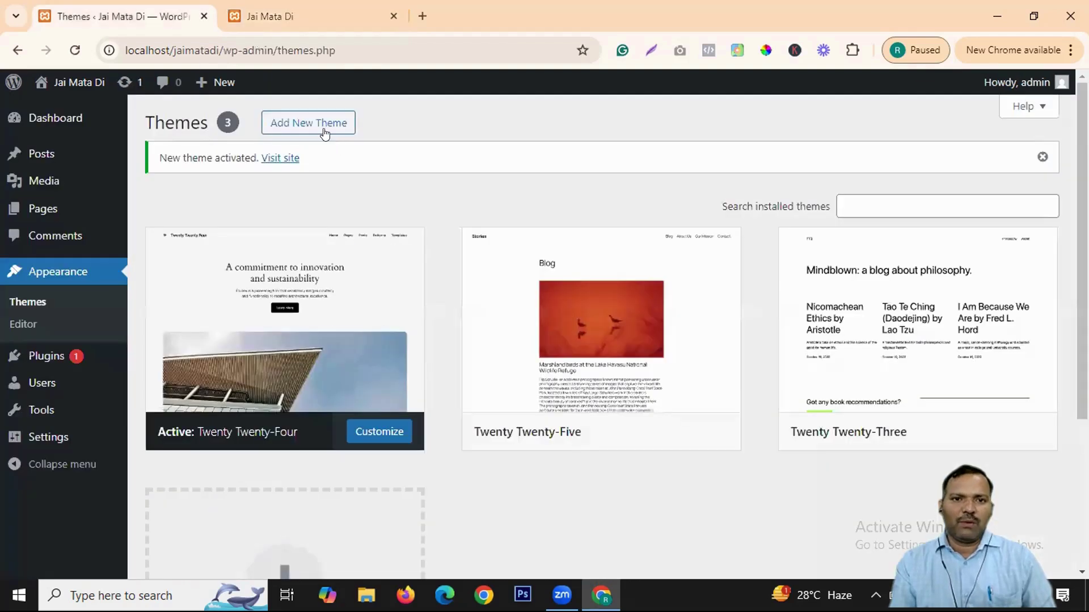
pyautogui.click(321, 126)
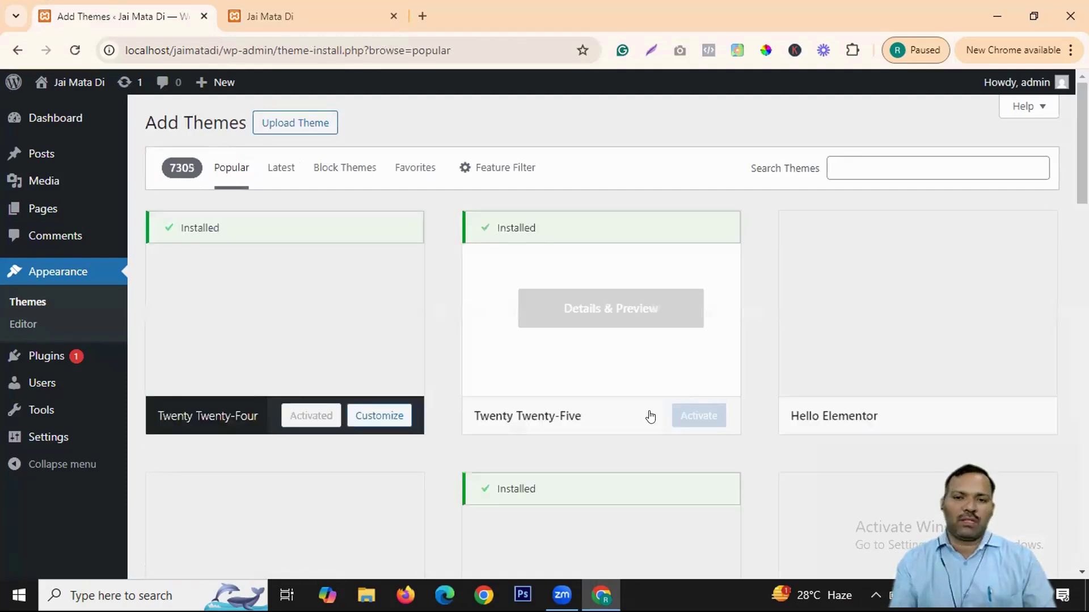
pyautogui.scroll(-5, 468, 382)
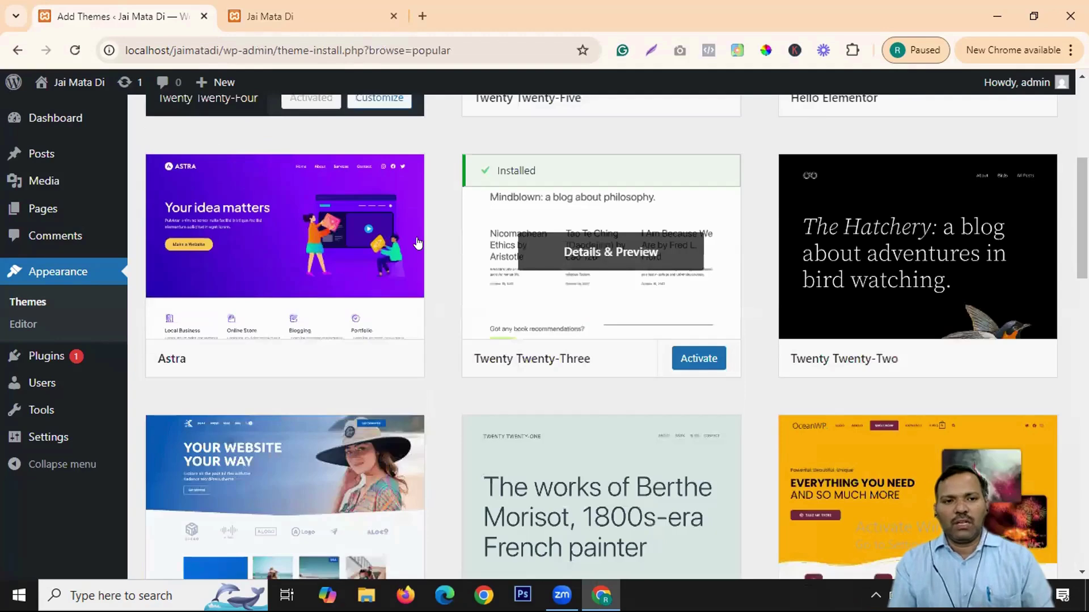
pyautogui.scroll(-4, 406, 281)
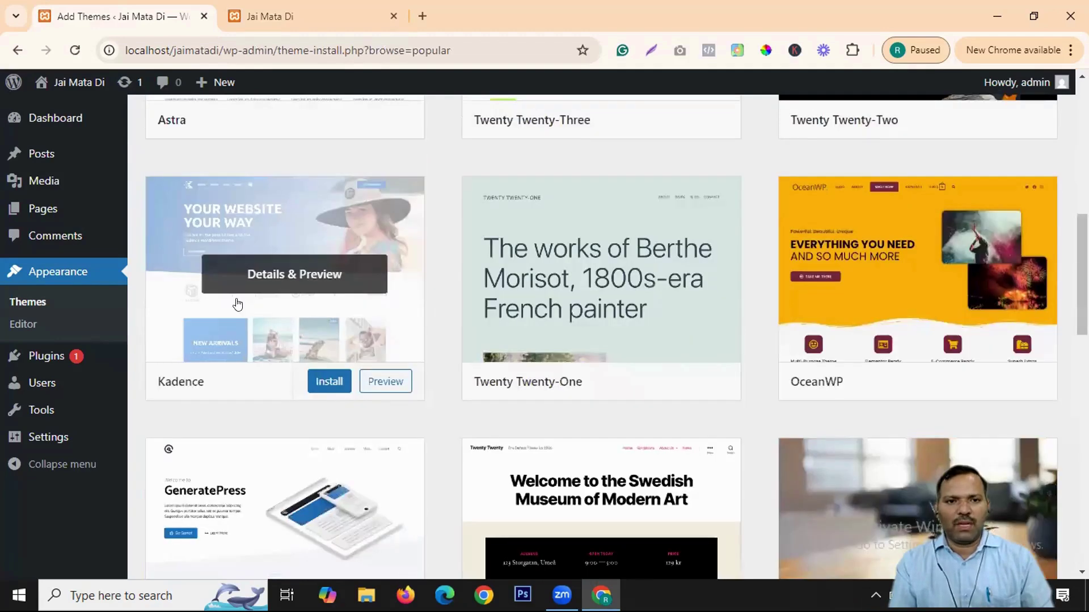
pyautogui.scroll(-3, 558, 293)
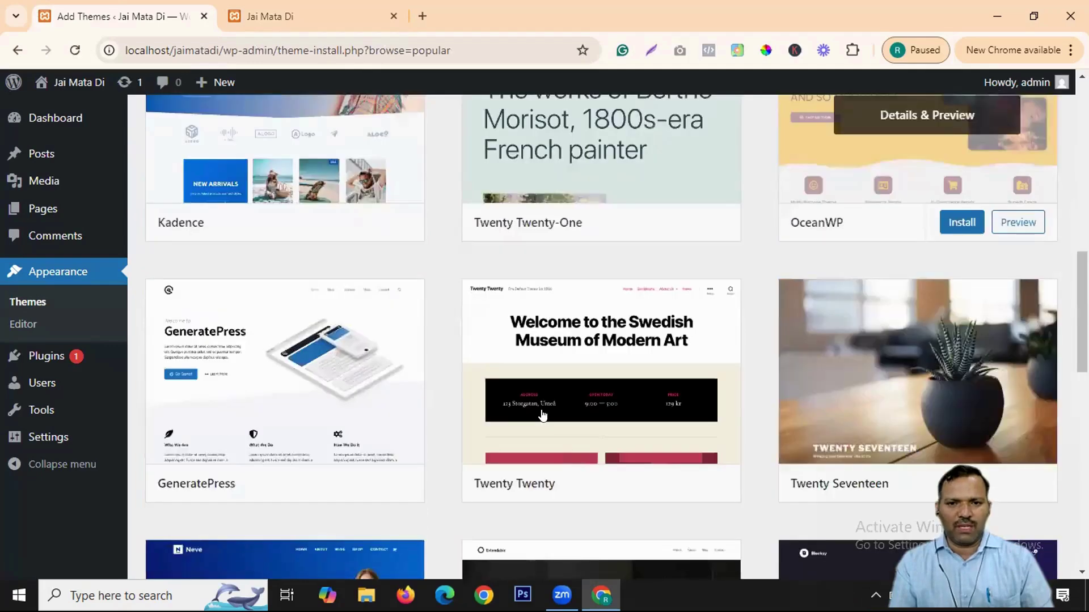
pyautogui.scroll(-5, 421, 319)
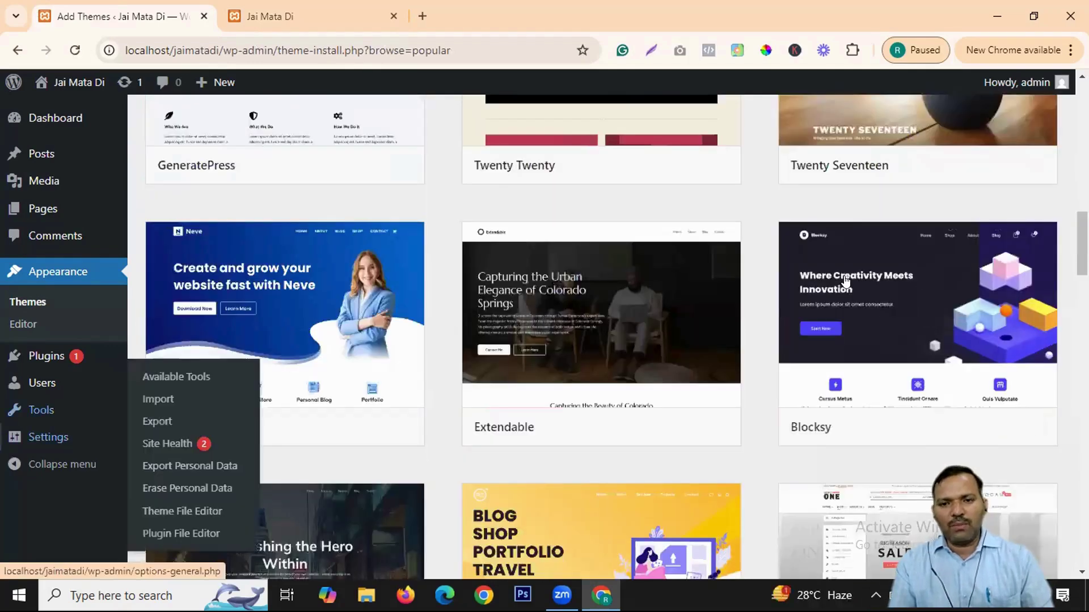
pyautogui.scroll(-4, 774, 369)
pyautogui.scroll(-6, 518, 403)
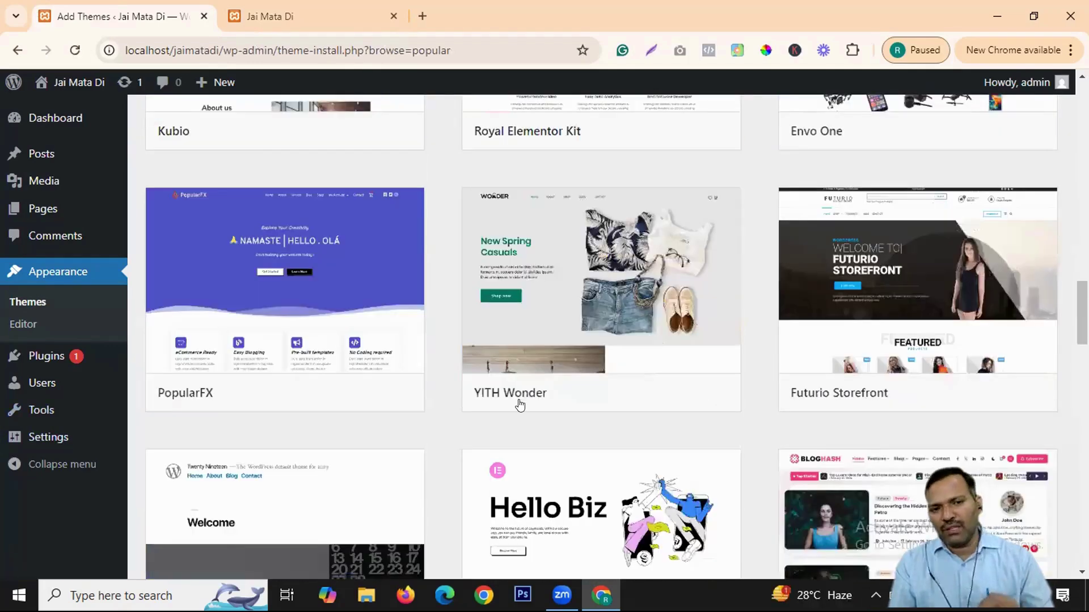
pyautogui.scroll(-2, 567, 397)
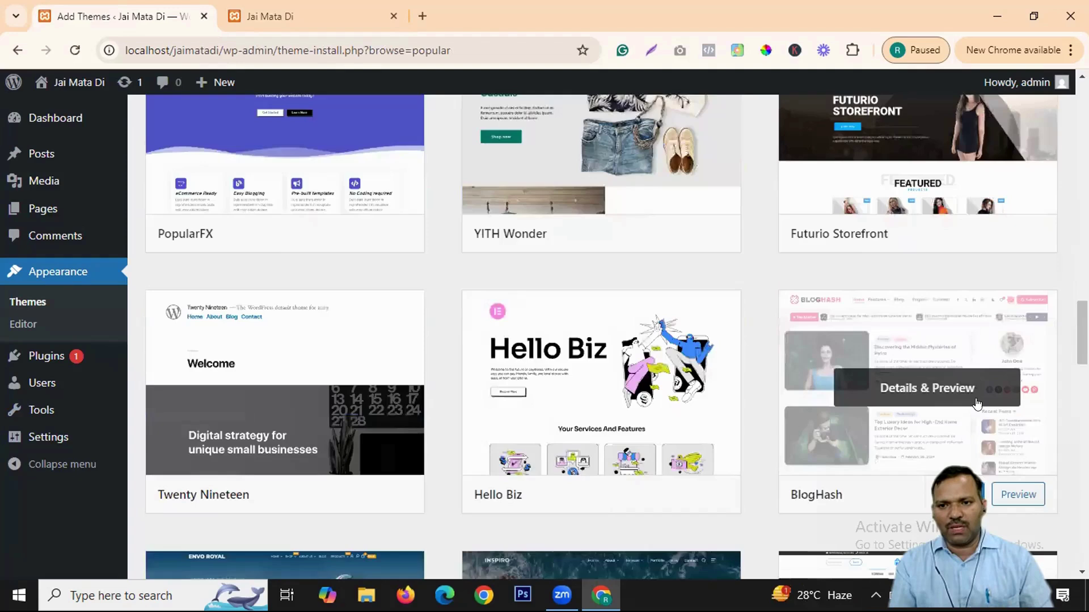
# Step: Preview the BlogHash theme, examine its demo page down to the posts, and close the preview
pyautogui.scroll(1, 896, 346)
pyautogui.scroll(-2, 936, 329)
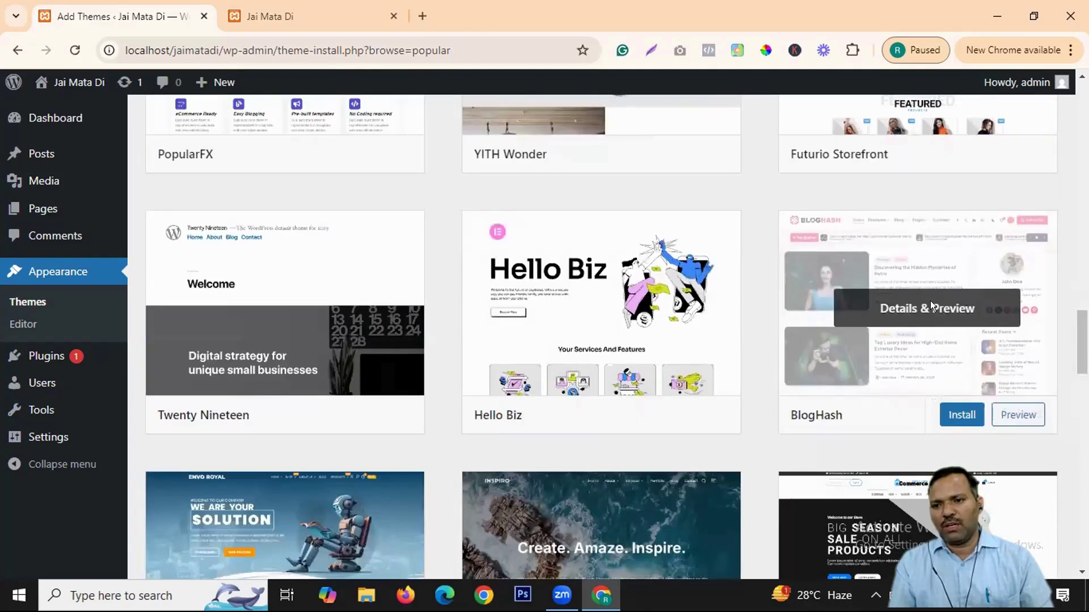
pyautogui.click(926, 309)
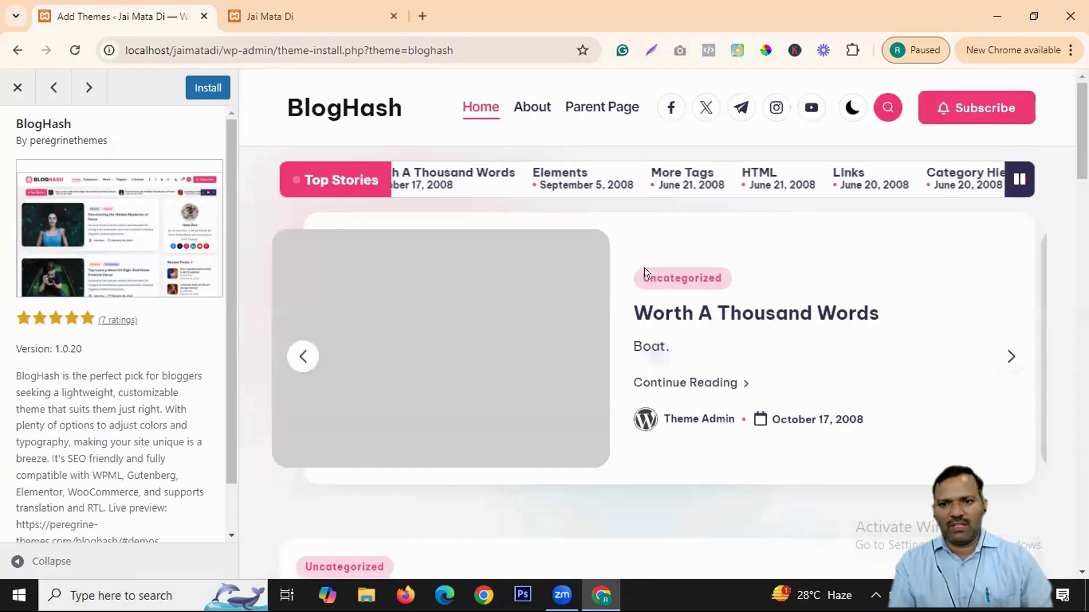
pyautogui.scroll(-7, 595, 252)
pyautogui.scroll(-10, 594, 252)
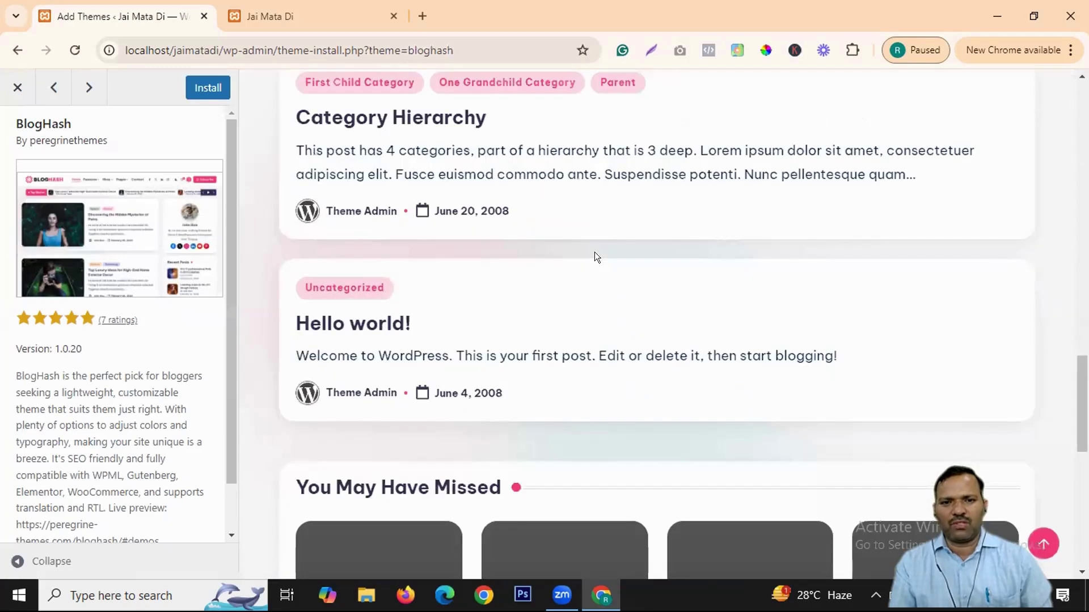
pyautogui.scroll(5, 594, 252)
pyautogui.scroll(12, 594, 253)
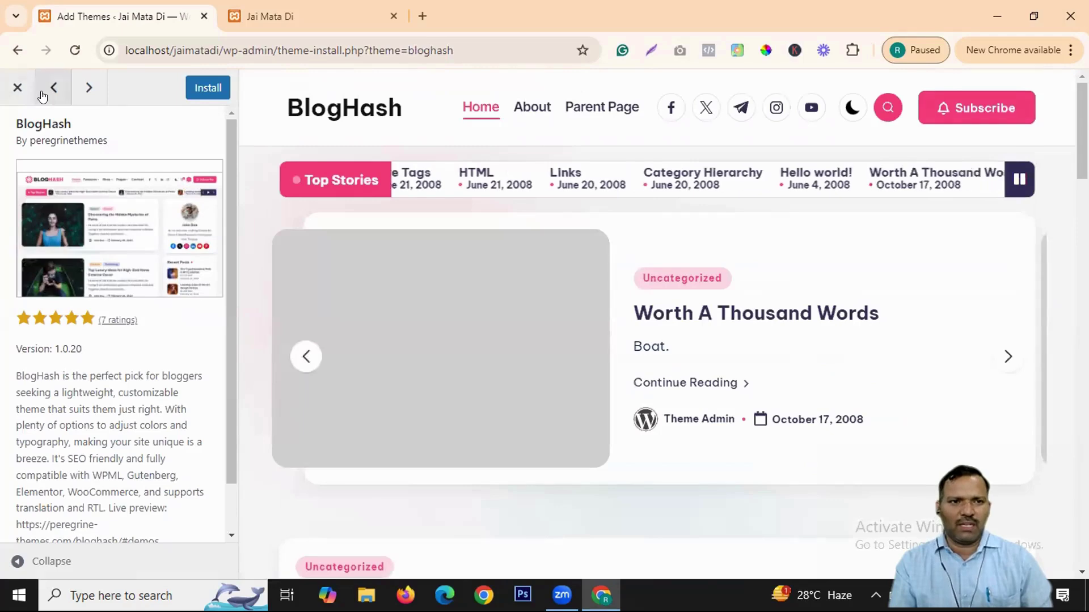
pyautogui.press('Escape')
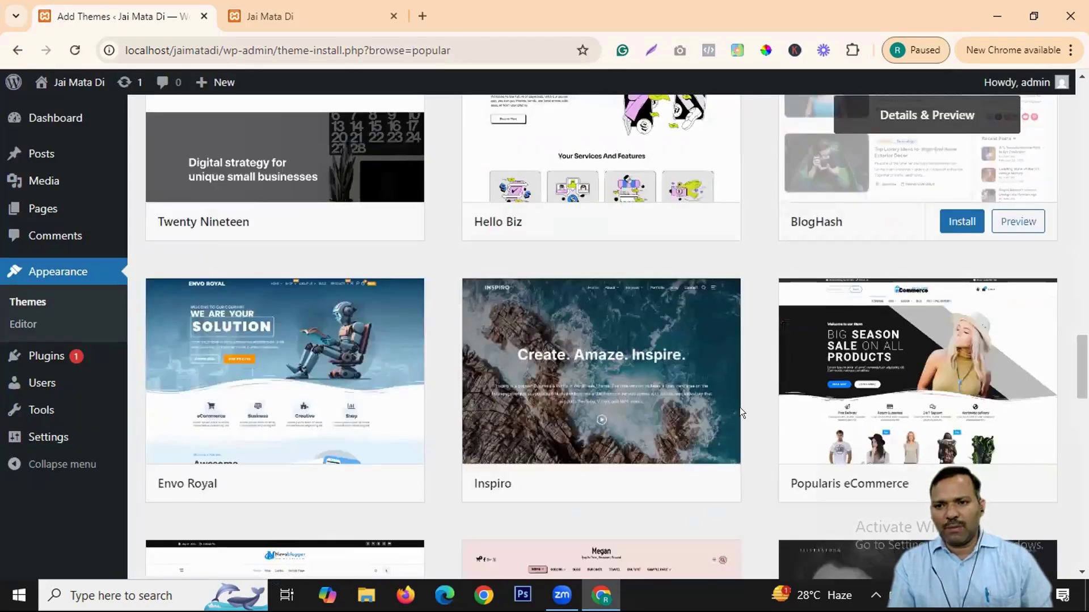
# Step: Preview the Popularis eCommerce theme, look through its demo posts, and close the preview
pyautogui.scroll(-1, 897, 432)
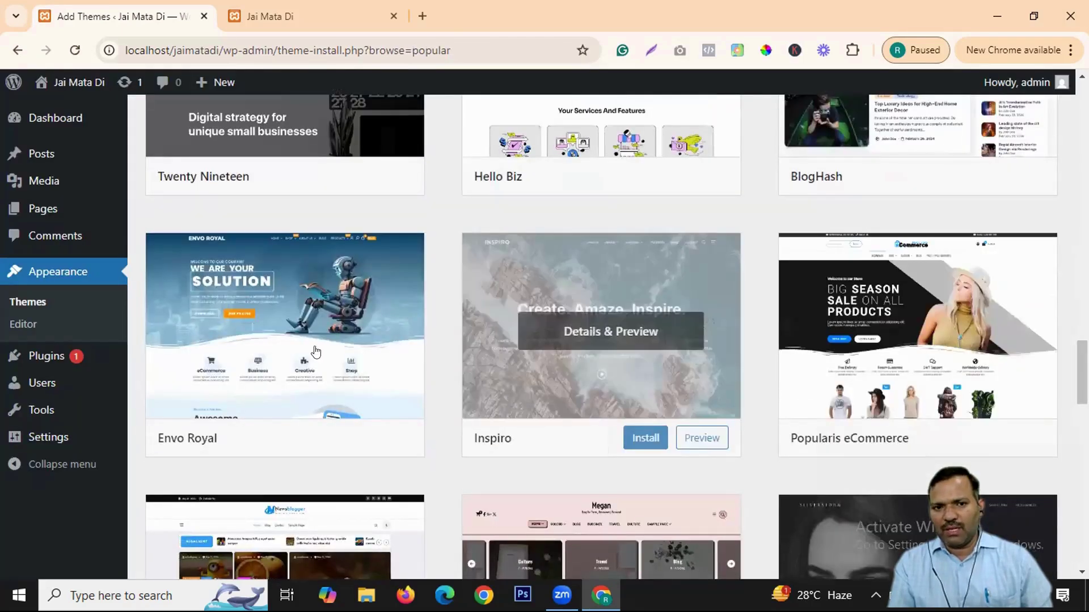
pyautogui.scroll(2, 1003, 511)
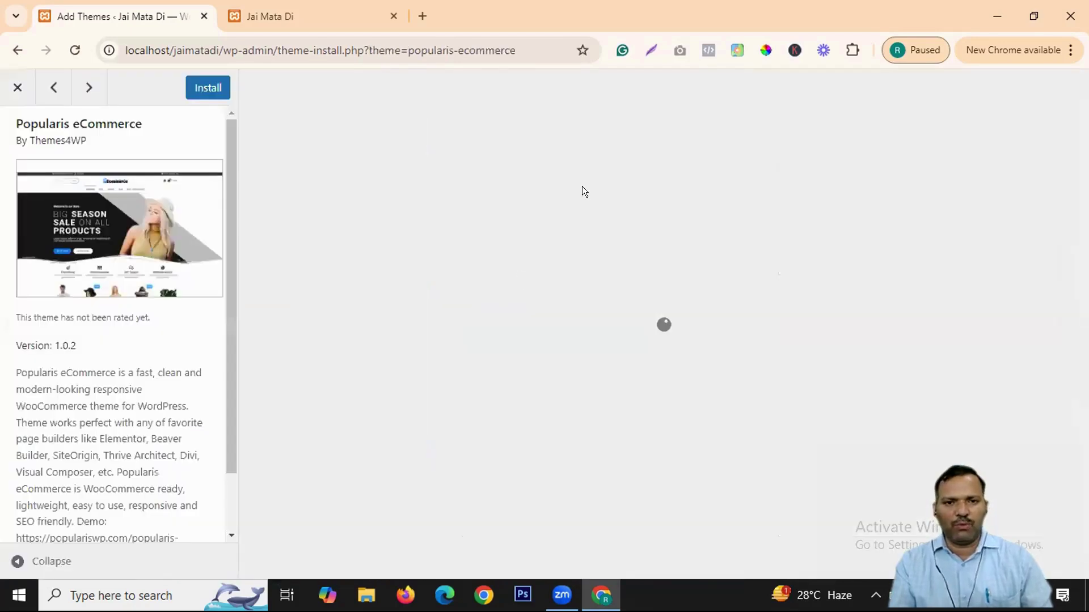
pyautogui.scroll(-6, 633, 254)
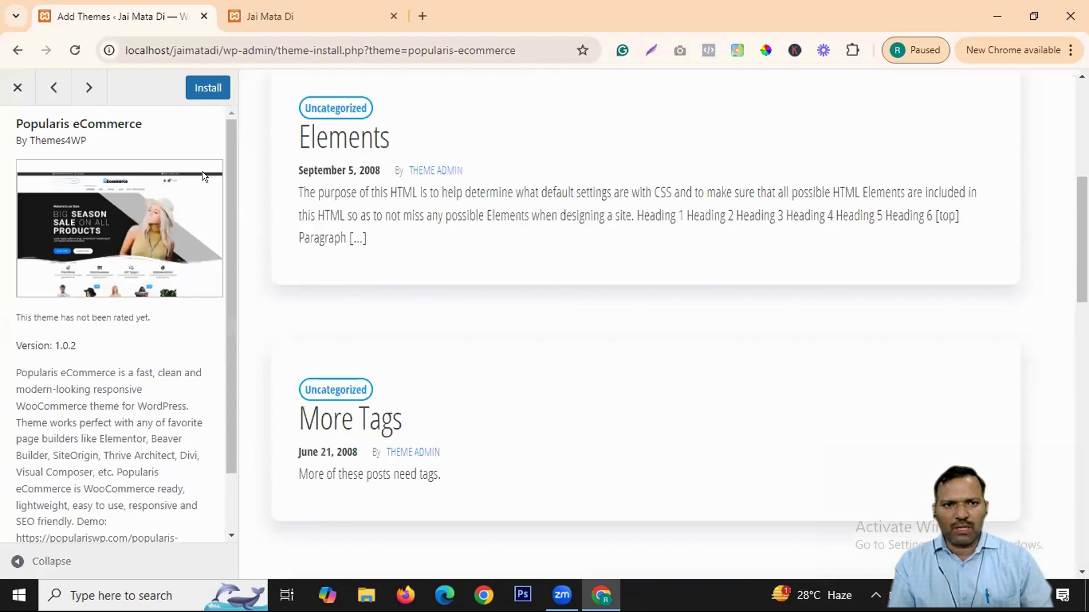
pyautogui.scroll(-6, 411, 280)
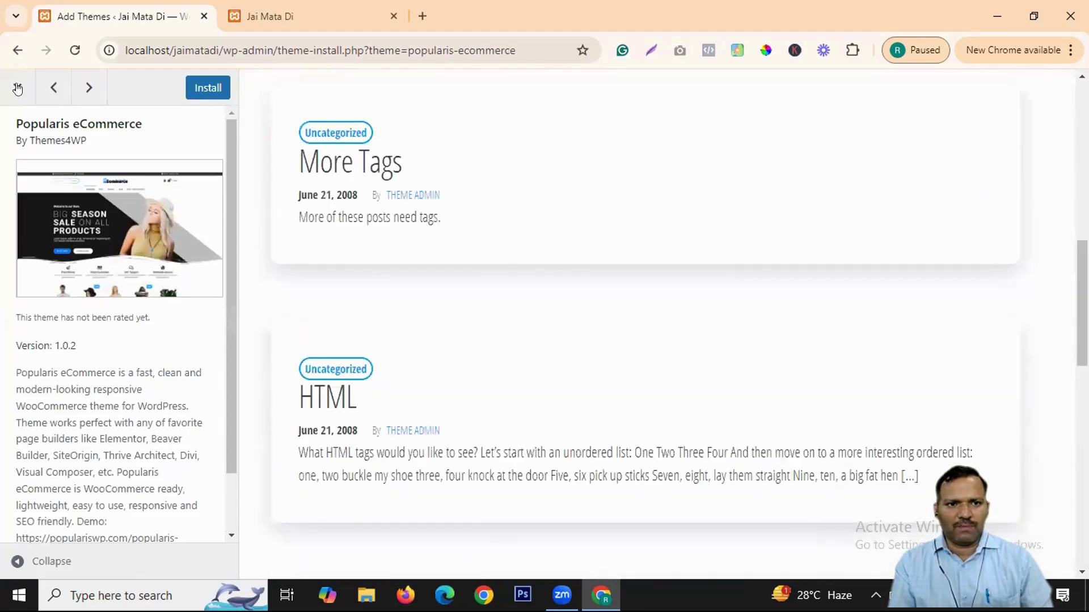
pyautogui.click(17, 88)
# Step: Preview the PopularFX theme, look through its demo content, and return to the theme list
pyautogui.scroll(4, 223, 350)
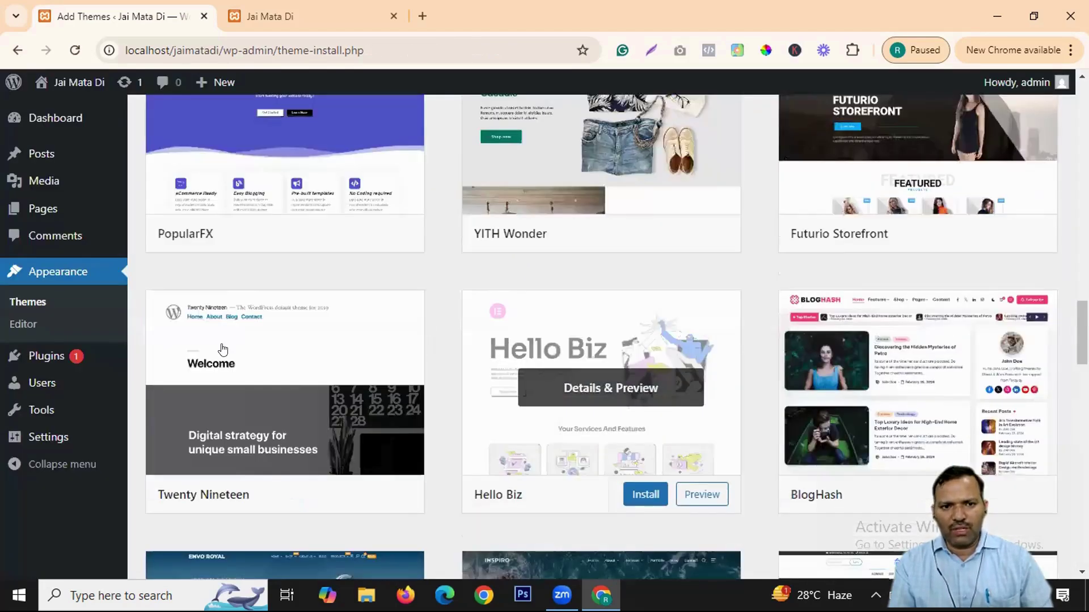
pyautogui.scroll(4, 221, 274)
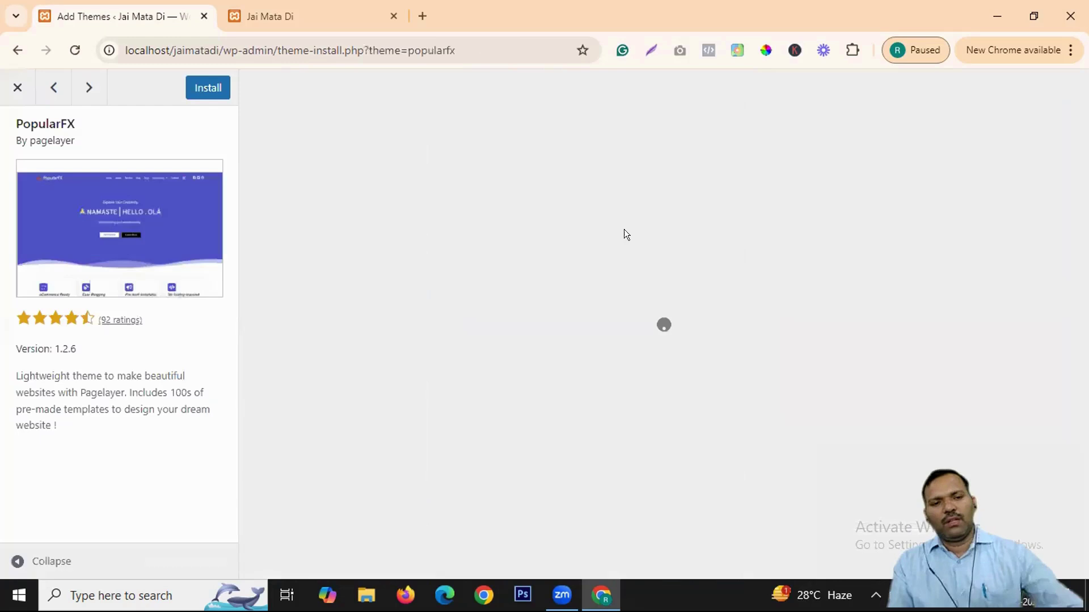
pyautogui.scroll(-10, 419, 315)
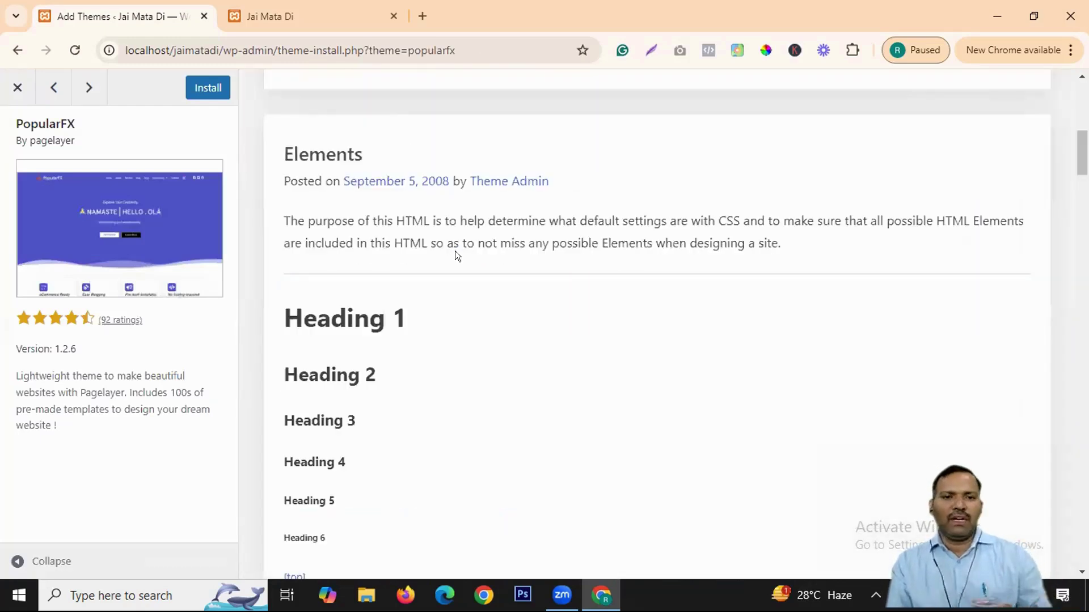
pyautogui.scroll(-10, 363, 295)
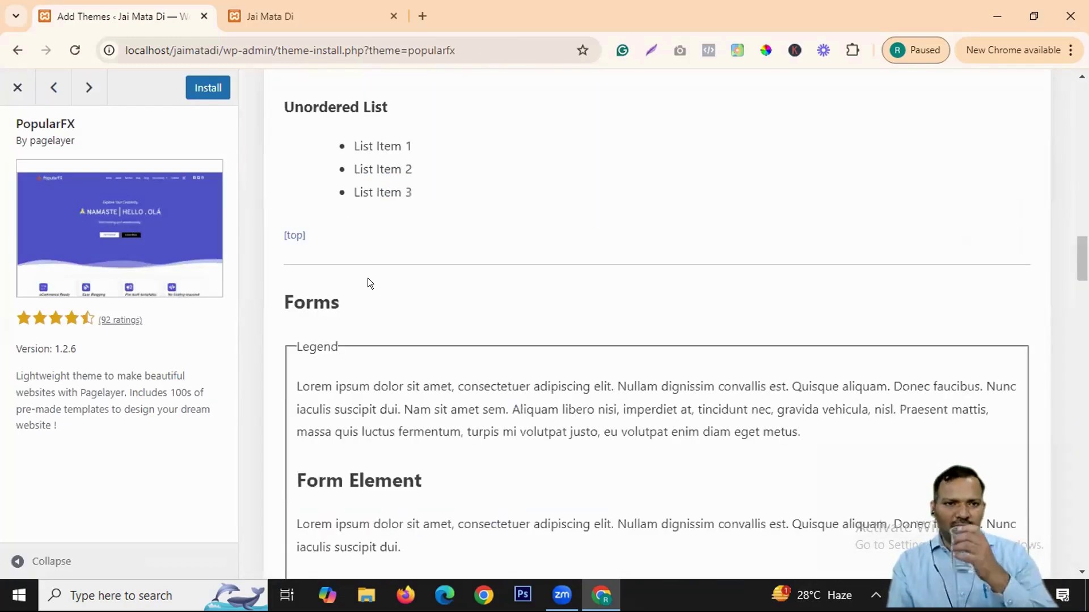
pyautogui.click(18, 93)
# Step: Find the OceanWP theme among the popular themes and open its details and preview
pyautogui.scroll(6, 863, 292)
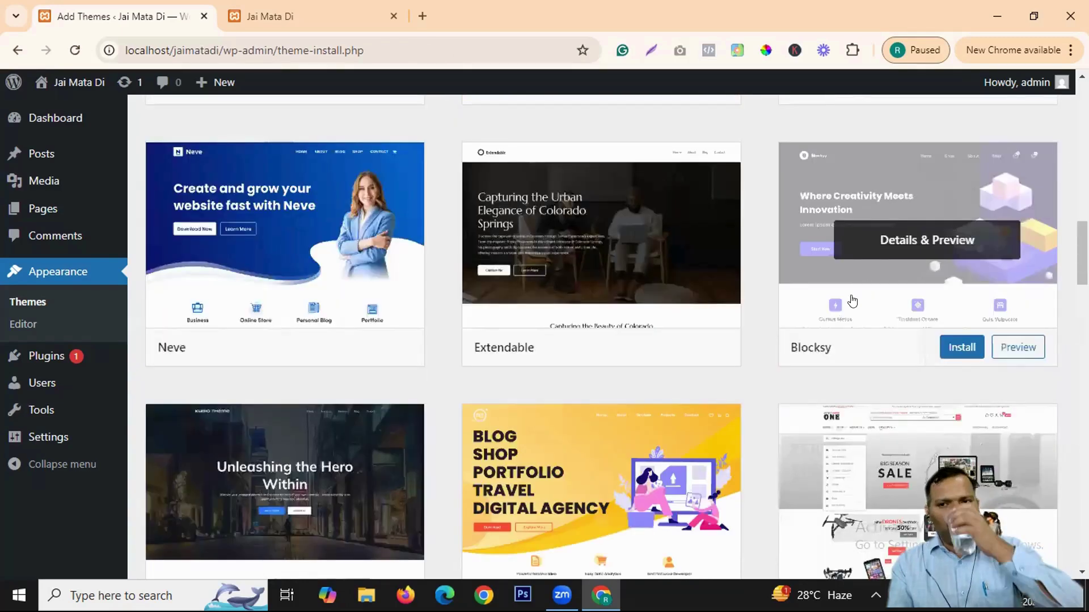
pyautogui.scroll(6, 884, 283)
pyautogui.scroll(4, 893, 302)
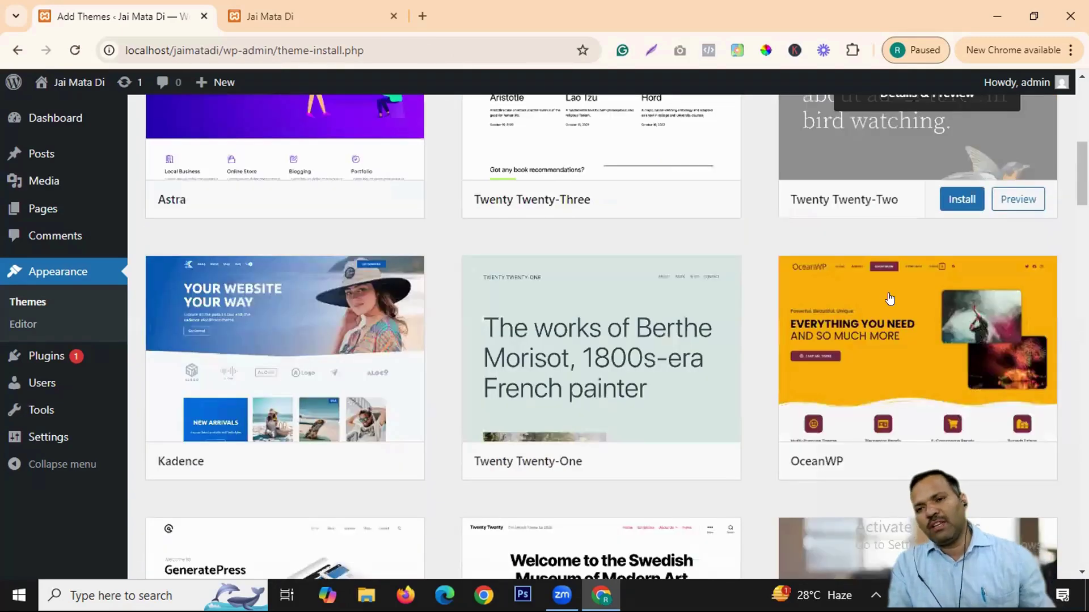
pyautogui.moveTo(893, 297)
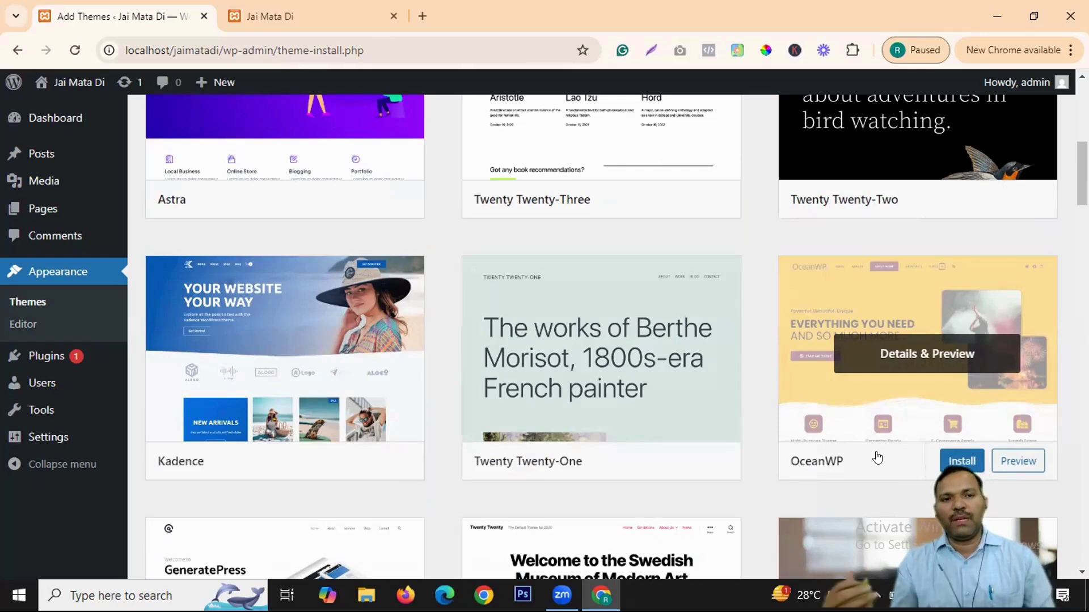
pyautogui.click(918, 298)
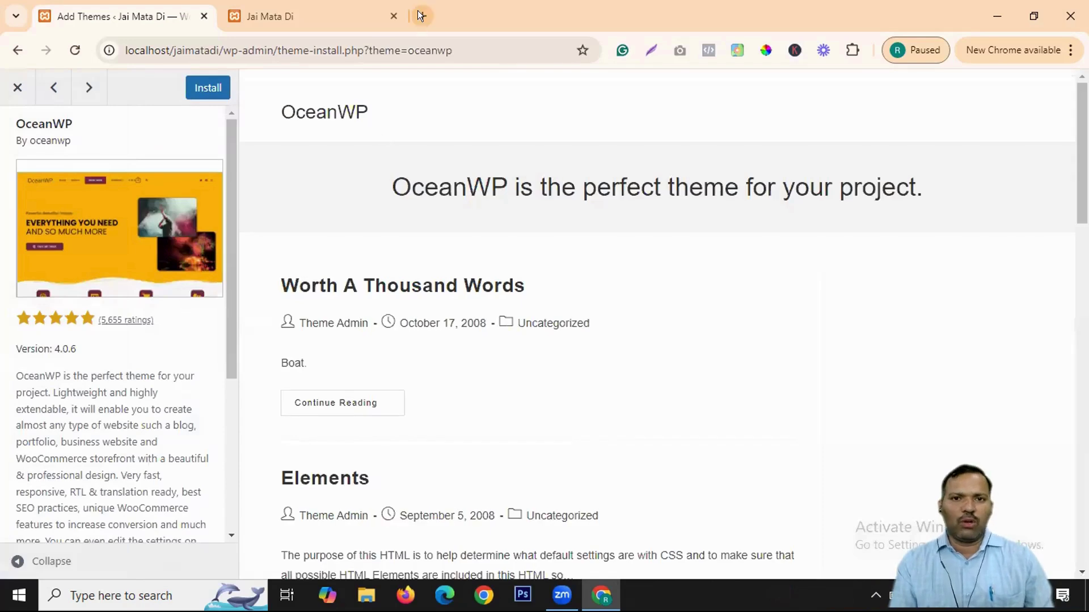
# Step: Load the example site couplebirds.com/sinoworld/ in a new browser tab, checking the OceanWP preview while it loads
pyautogui.click(419, 12)
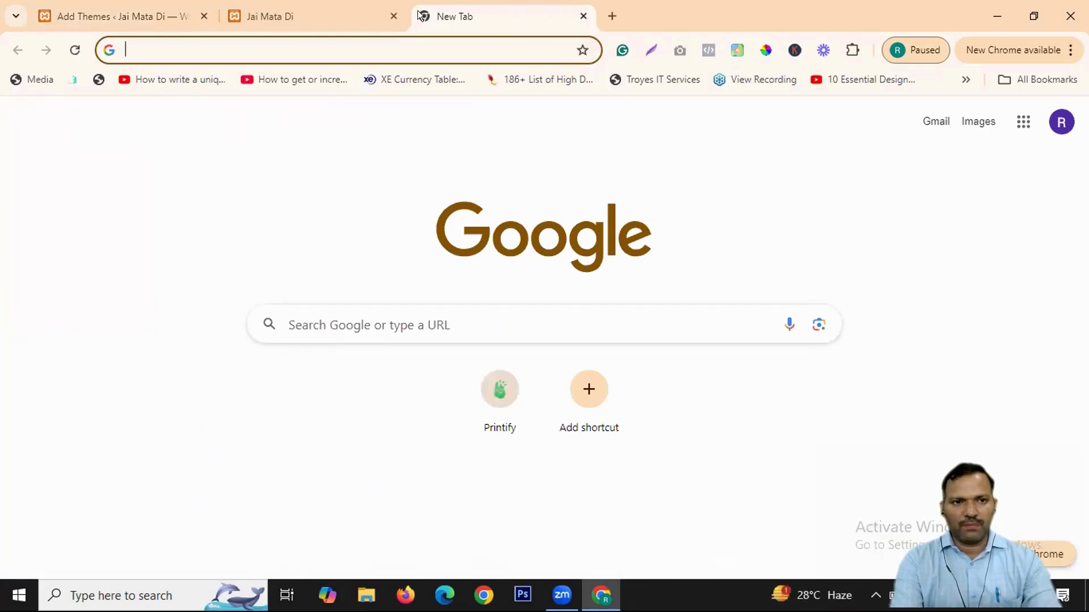
pyautogui.write('couplebirds.com/')
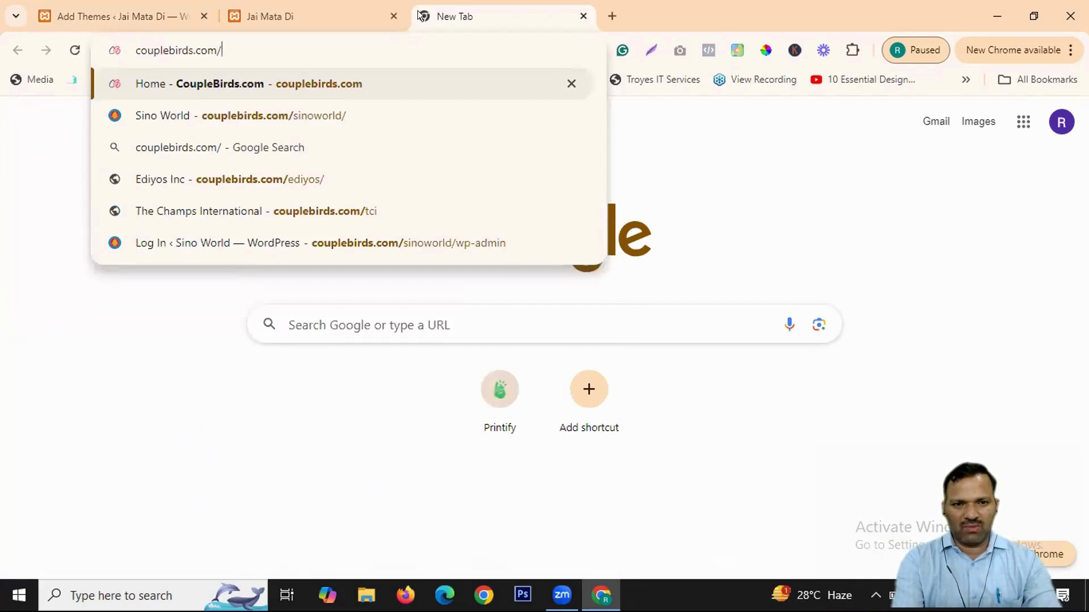
pyautogui.write('s')
pyautogui.press('BackSpace')
pyautogui.press('BackSpace')
pyautogui.write('pool')
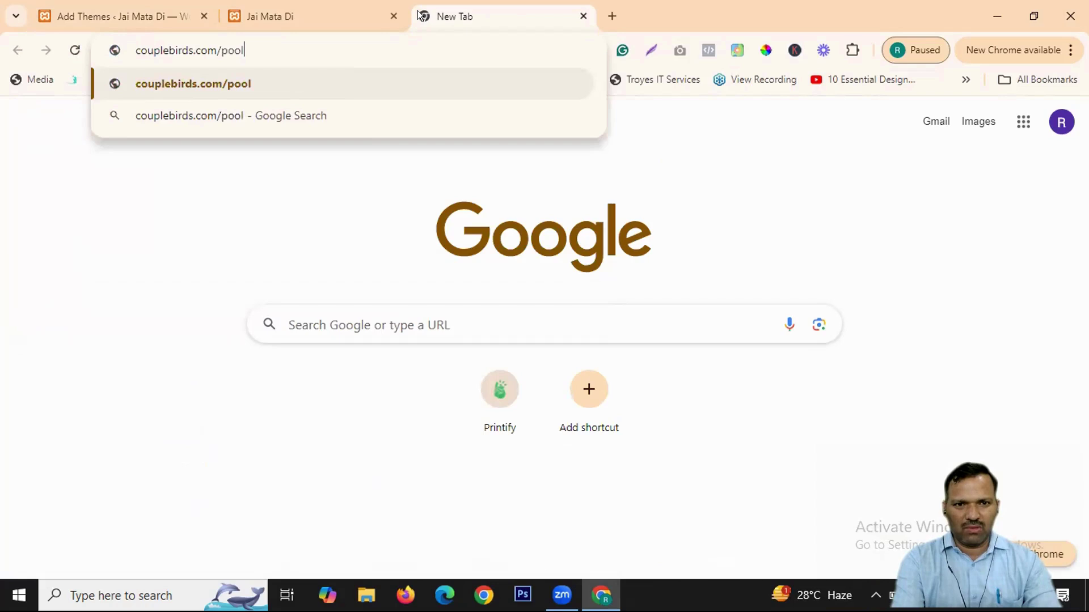
pyautogui.press('BackSpace')
pyautogui.press('BackSpace')
pyautogui.press('BackSpace')
pyautogui.press('BackSpace')
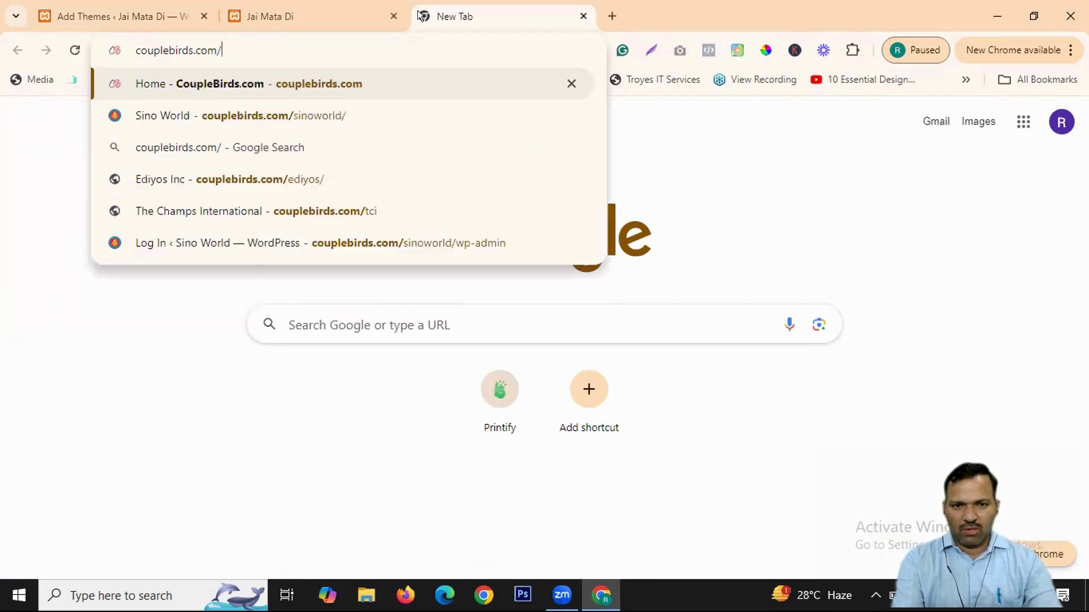
pyautogui.press('Down')
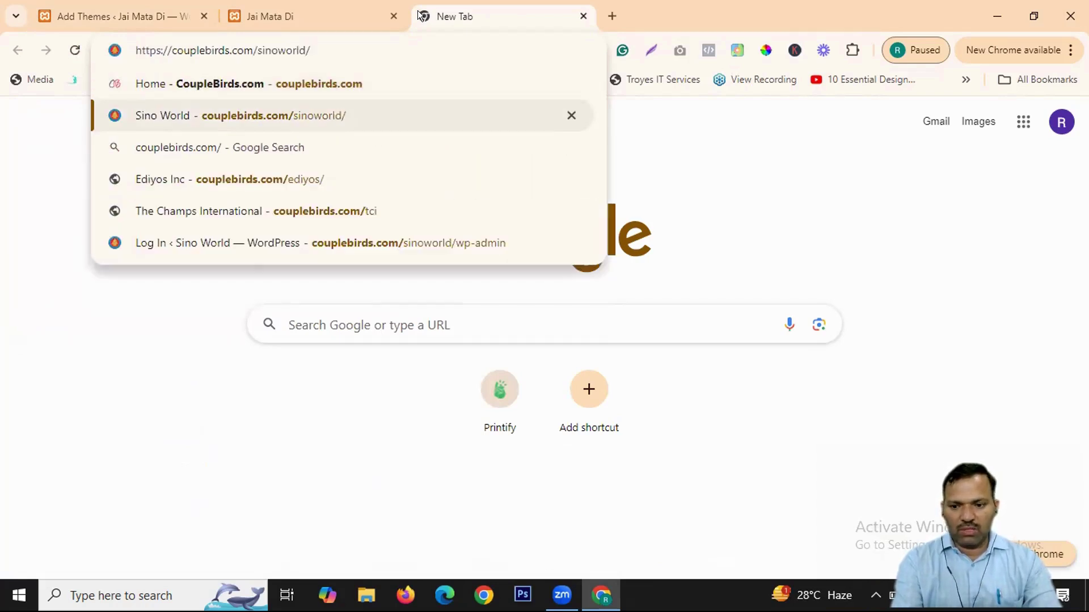
pyautogui.press('Return')
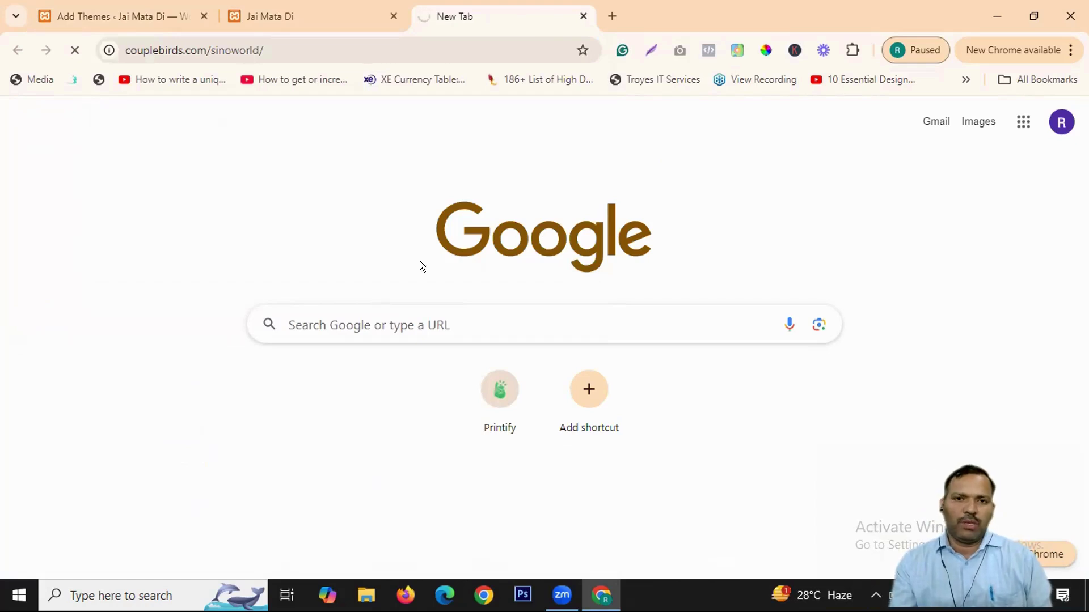
pyautogui.hotkey('ctrl', '1')
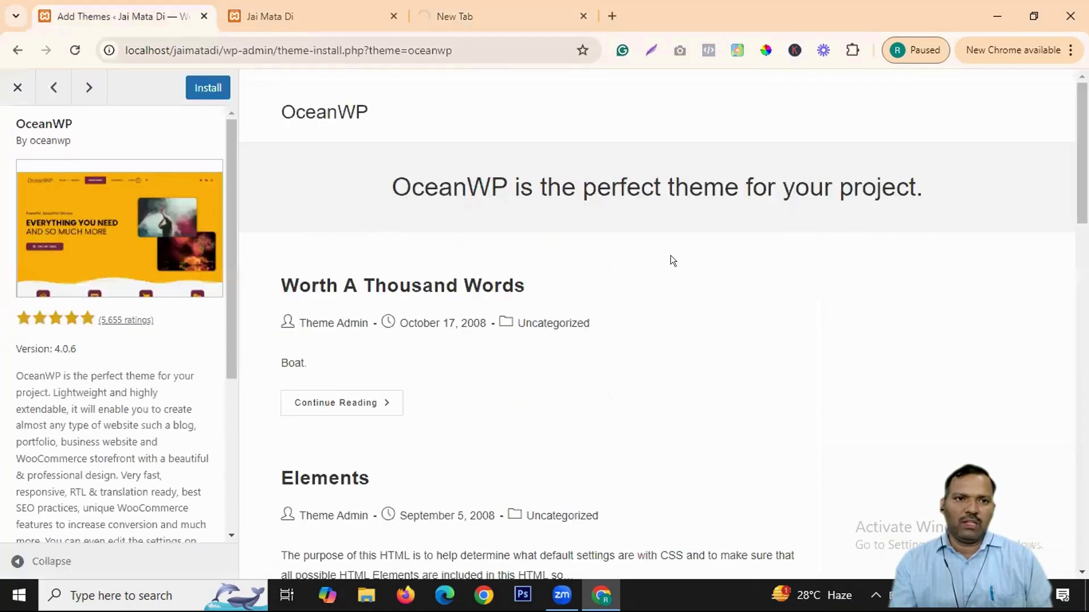
pyautogui.click(441, 6)
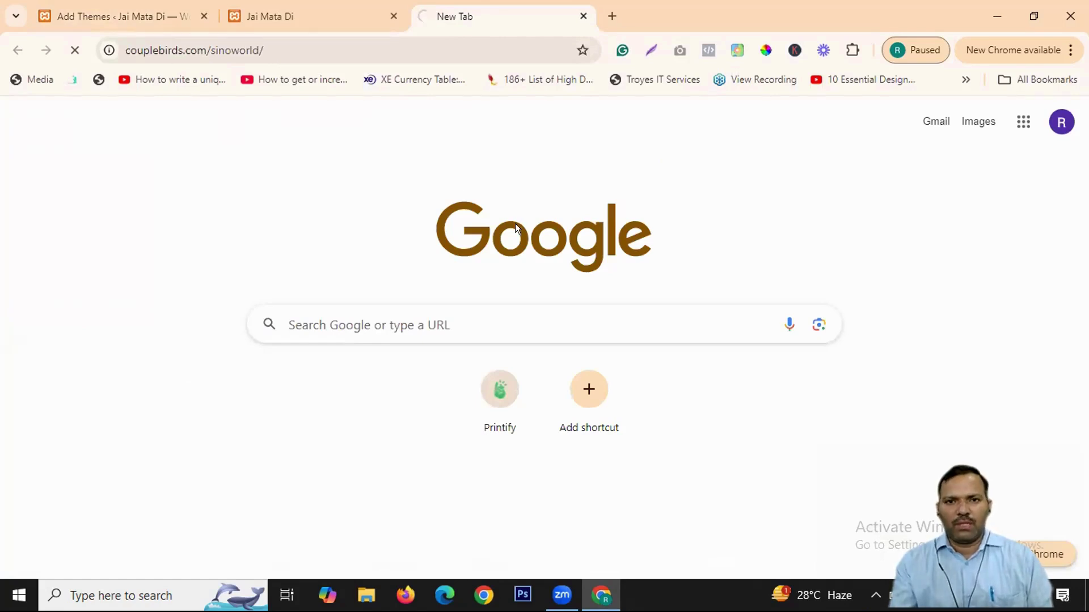
# Step: Load the example site couplebirds.com/focuspools/ in another new browser tab
pyautogui.click(611, 12)
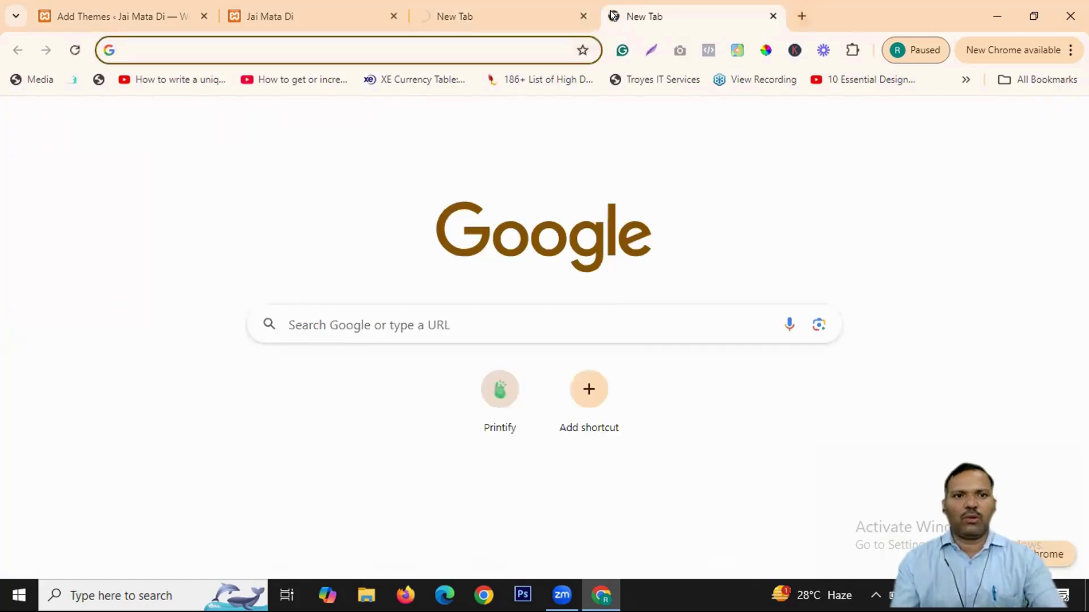
pyautogui.write('coup')
pyautogui.press('Right')
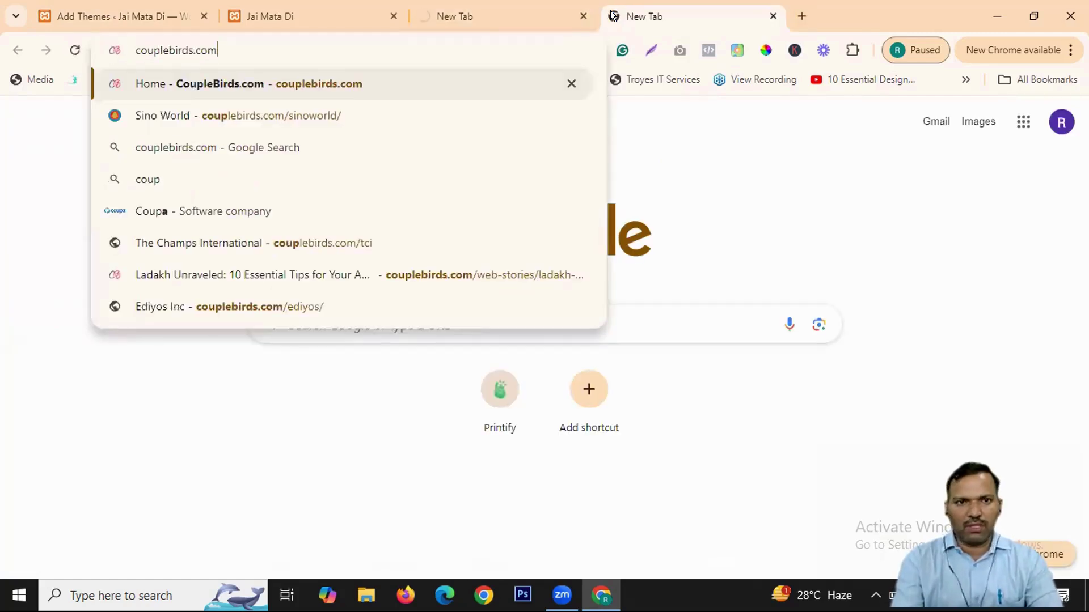
pyautogui.write('/')
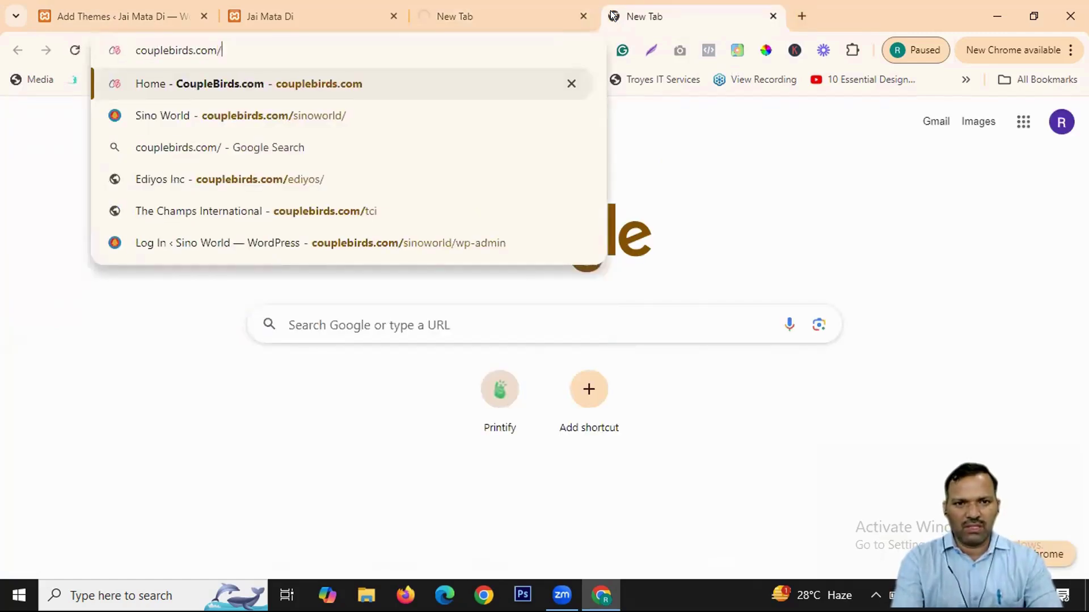
pyautogui.write('focu')
pyautogui.press('Down')
pyautogui.press('Down')
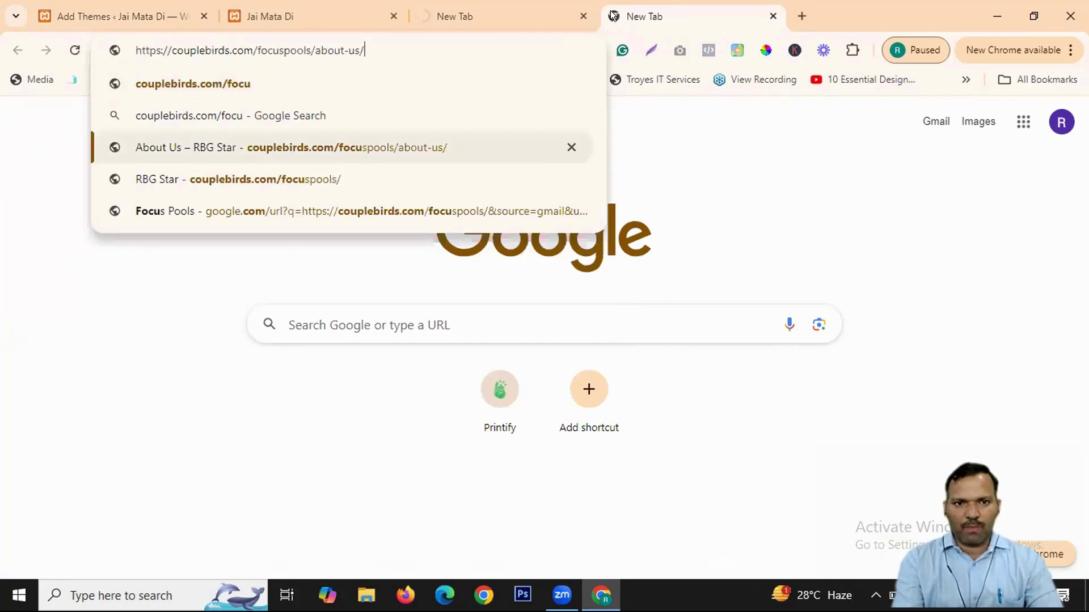
pyautogui.press('Down')
pyautogui.press('Return')
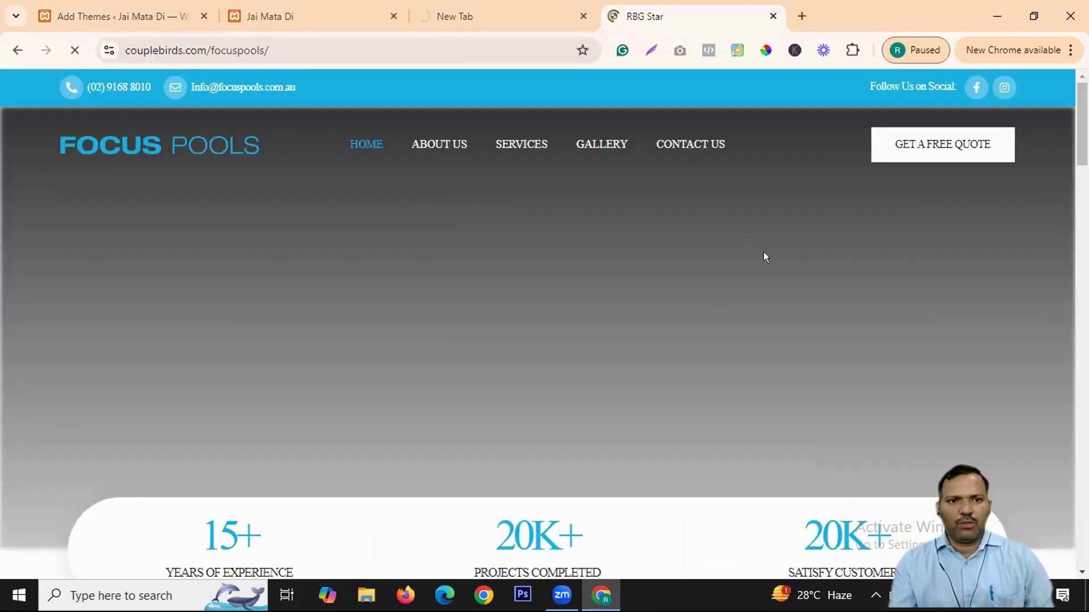
# Step: Examine the Focus Pools home page from header to footer, and return to the OceanWP theme preview
pyautogui.scroll(-10, 605, 341)
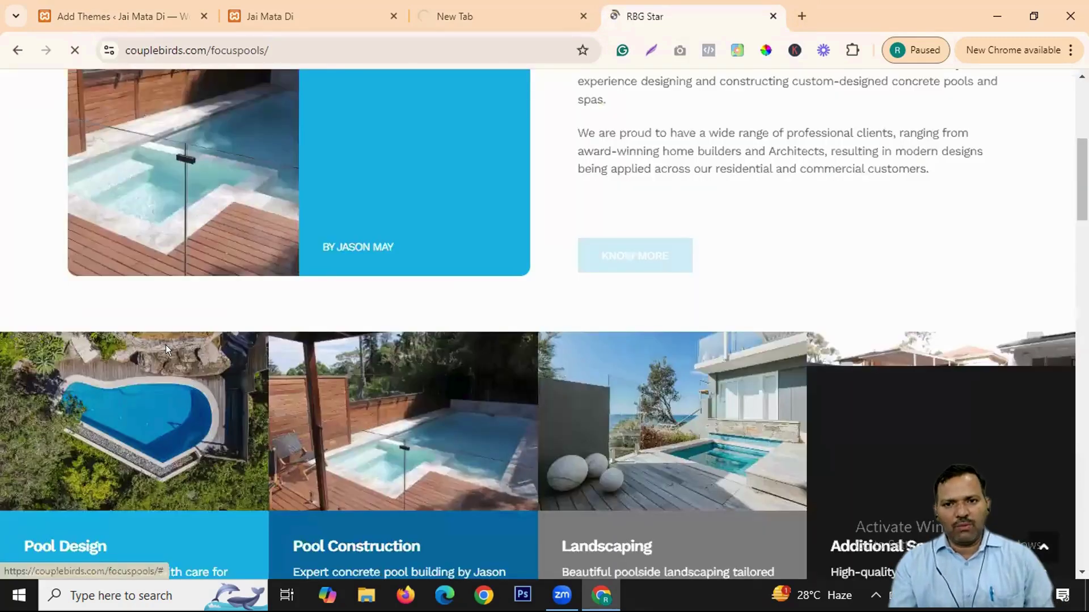
pyautogui.scroll(9, 738, 274)
pyautogui.scroll(-3, 480, 314)
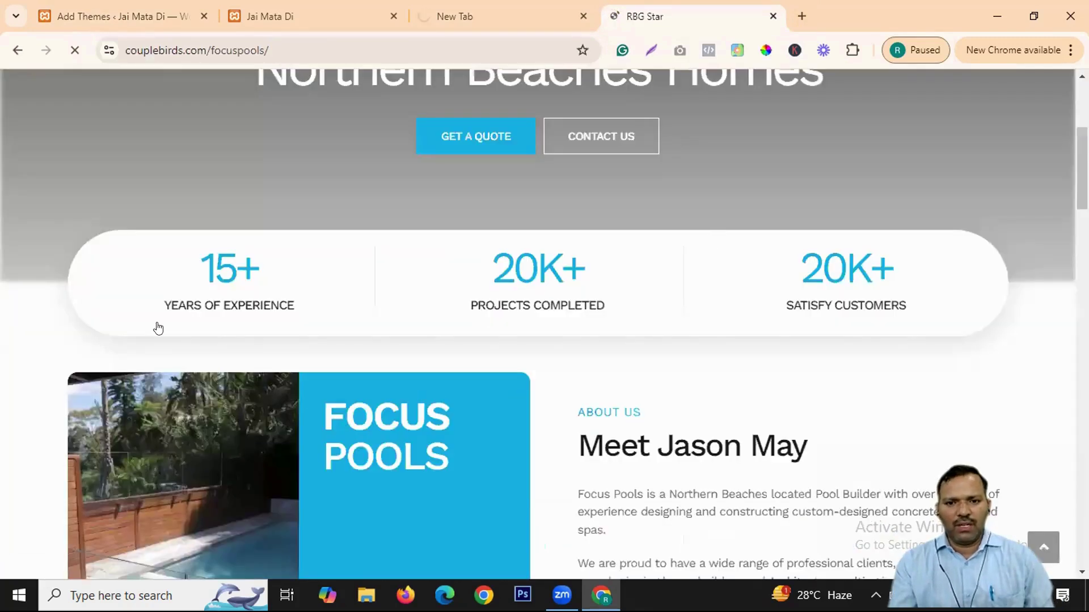
pyautogui.scroll(-8, 159, 328)
pyautogui.scroll(-6, 787, 227)
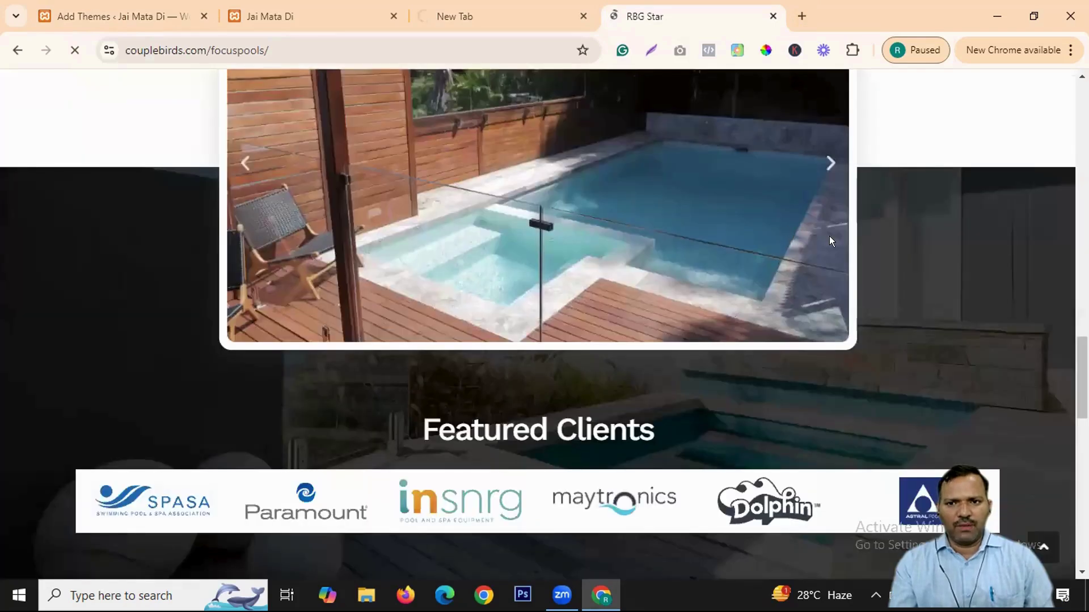
pyautogui.scroll(-6, 829, 241)
pyautogui.scroll(-10, 612, 249)
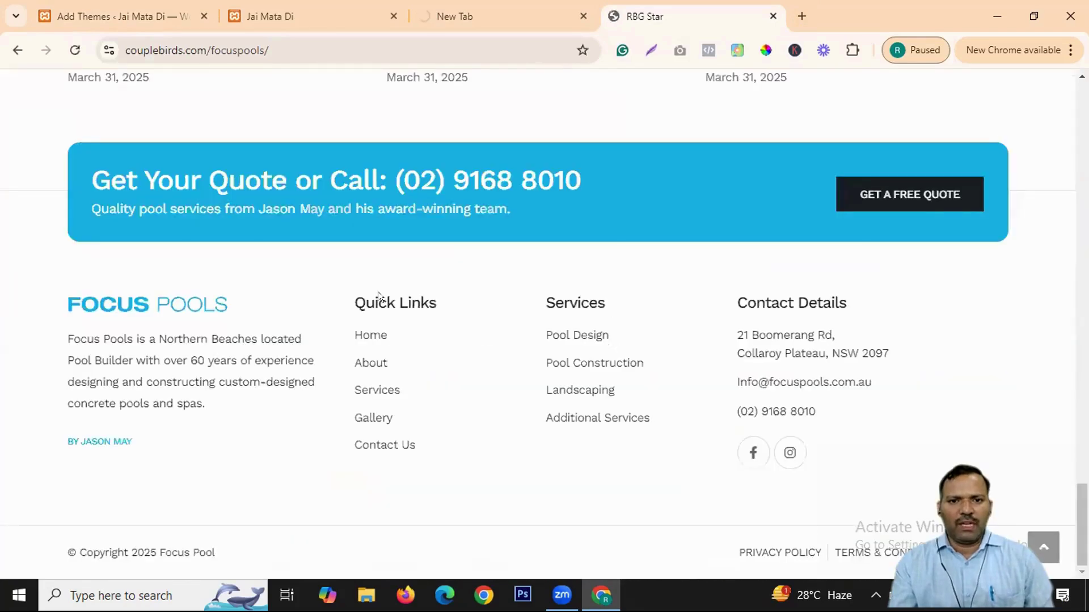
pyautogui.scroll(20, 378, 292)
pyautogui.hotkey('ctrl', 'Tab')
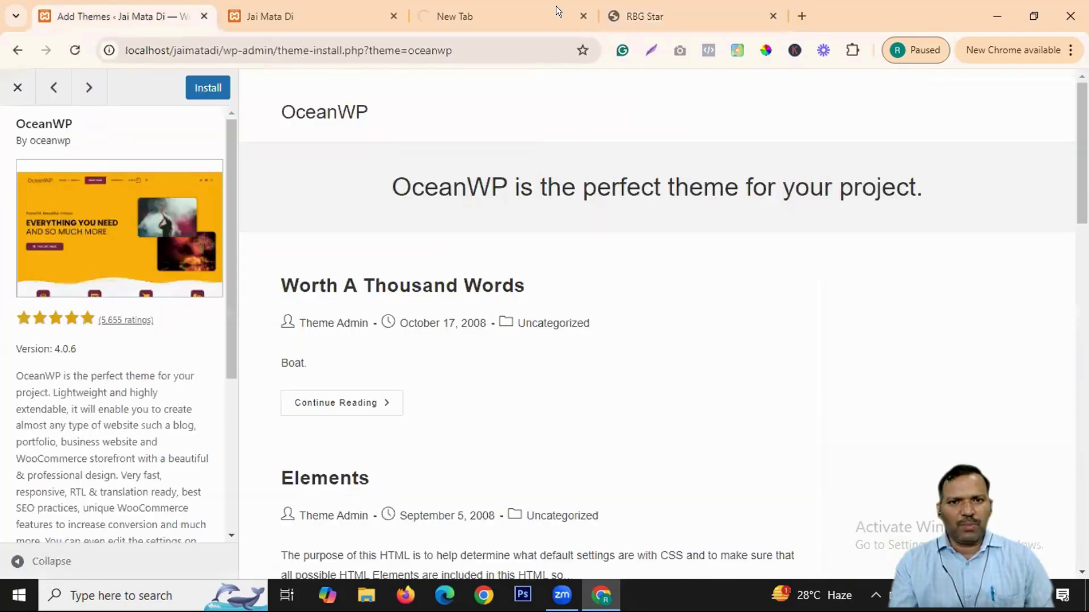
# Step: Return to the top of the Focus Pools home page, checking the Sino World site while it loads
pyautogui.click(659, 13)
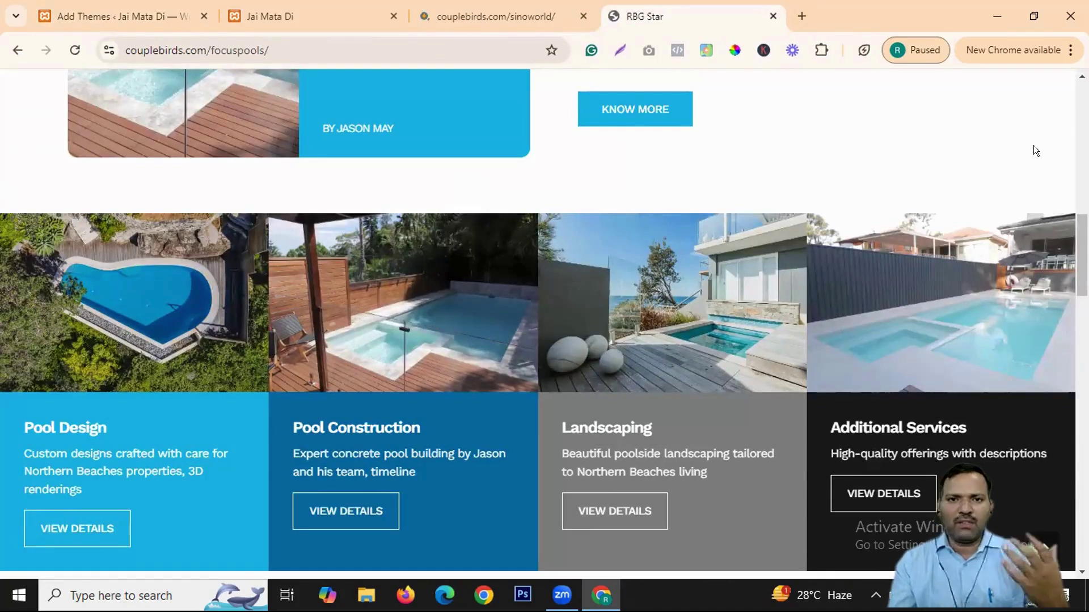
pyautogui.click(520, 17)
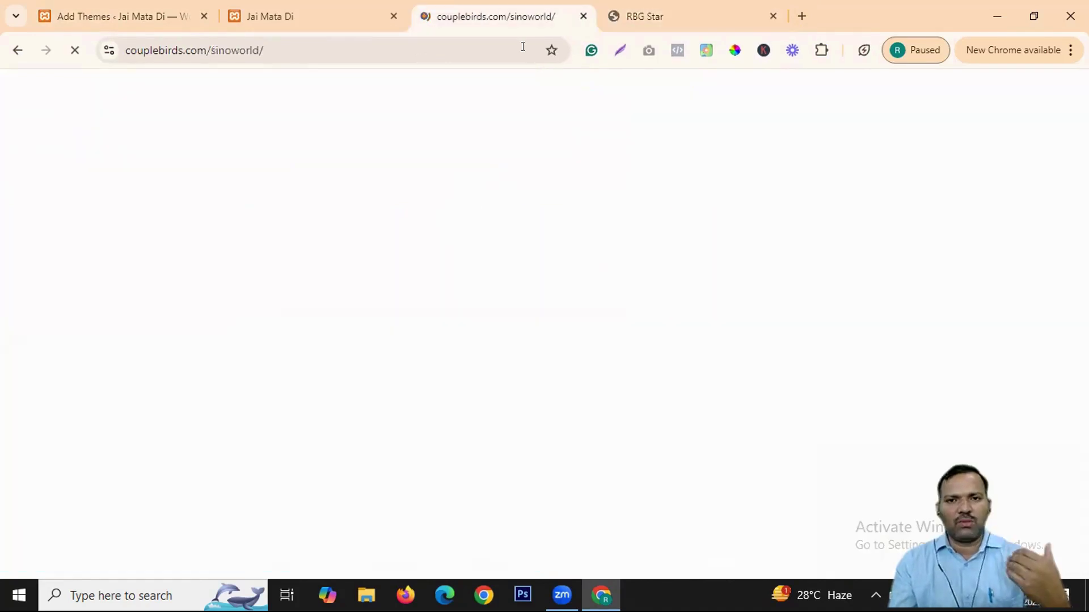
pyautogui.click(656, 10)
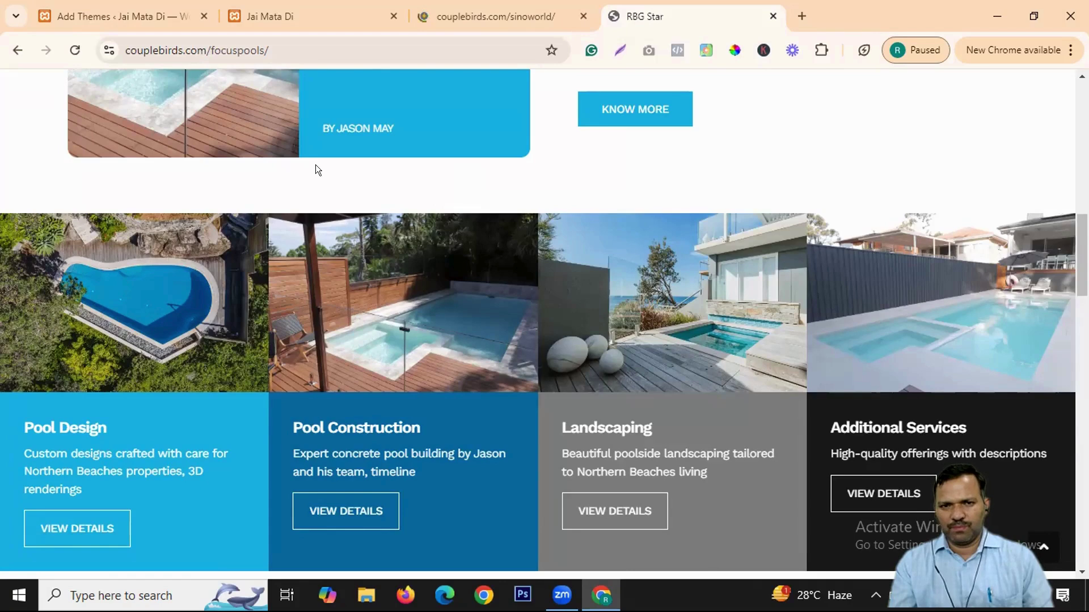
pyautogui.scroll(6, 531, 264)
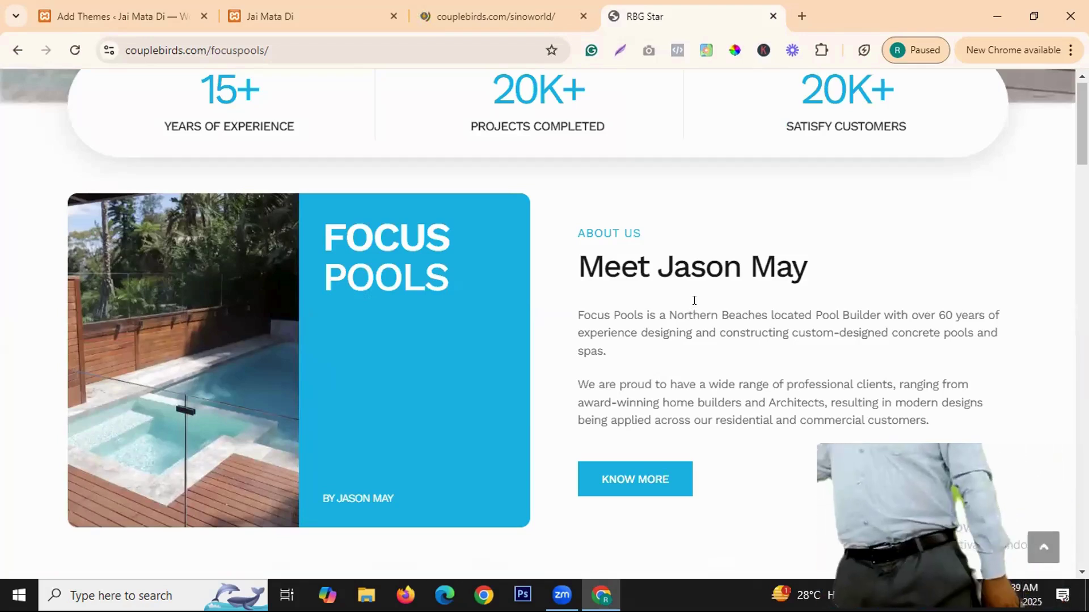
pyautogui.scroll(8, 694, 301)
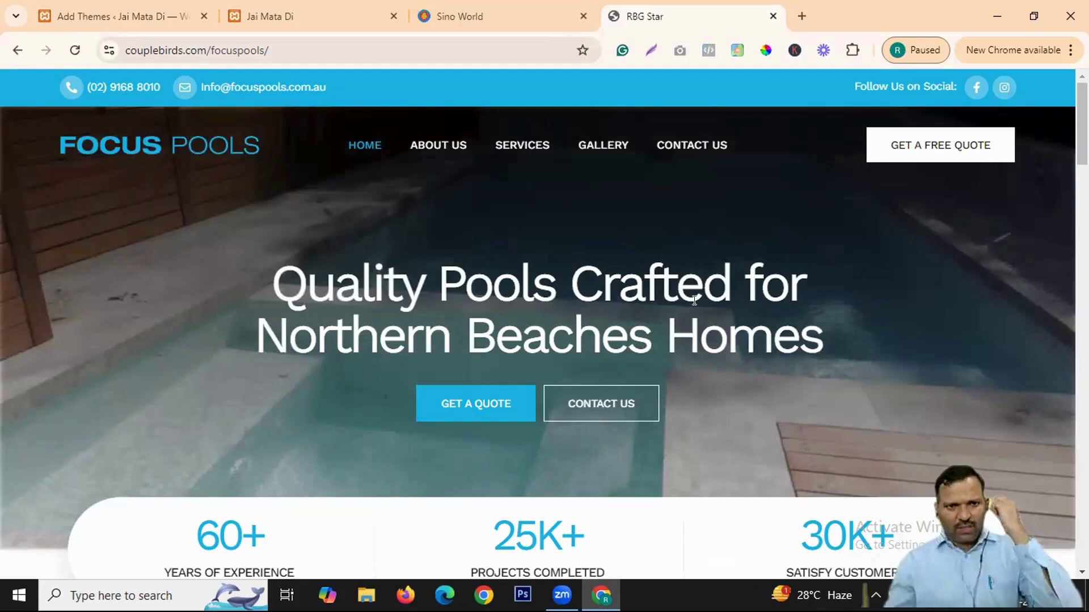
# Step: Examine the Sino World home page from its header through the services and products to the gallery
pyautogui.click(493, 33)
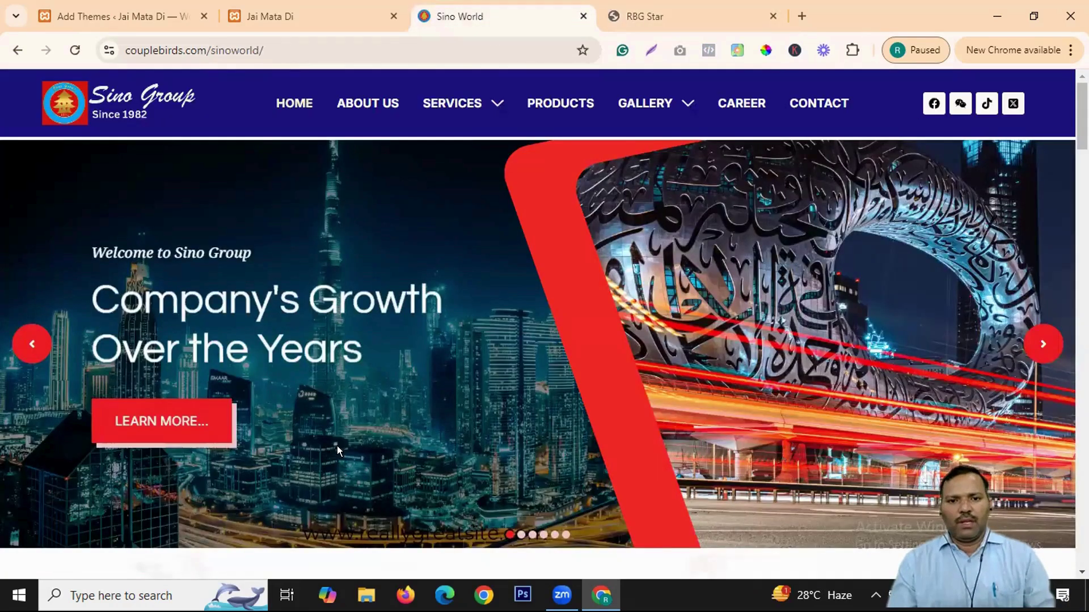
pyautogui.scroll(-5, 492, 290)
pyautogui.scroll(-8, 523, 257)
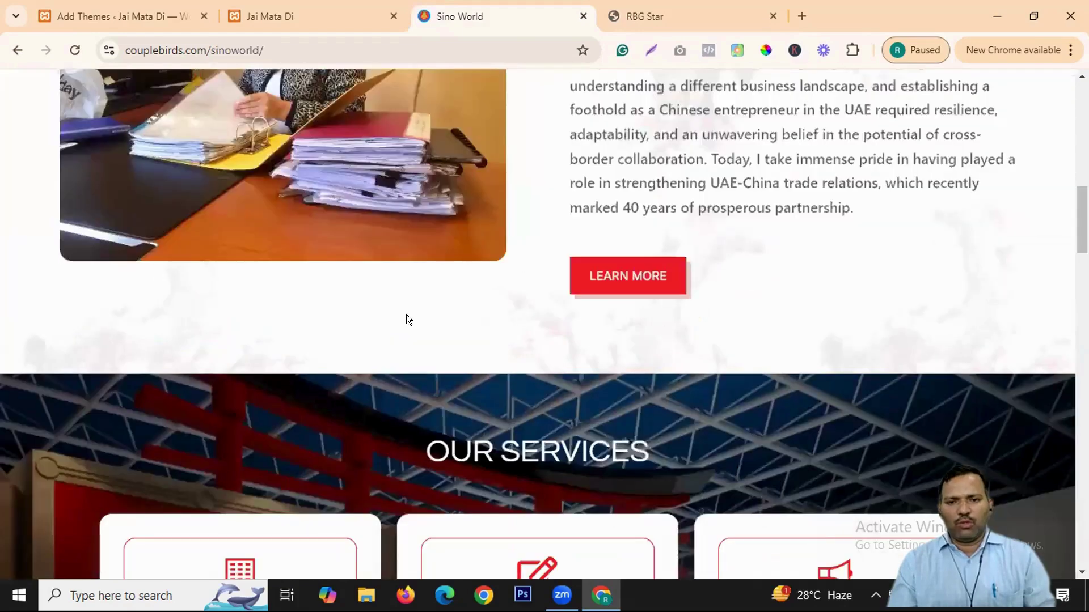
pyautogui.scroll(-8, 785, 204)
pyautogui.scroll(-8, 1040, 428)
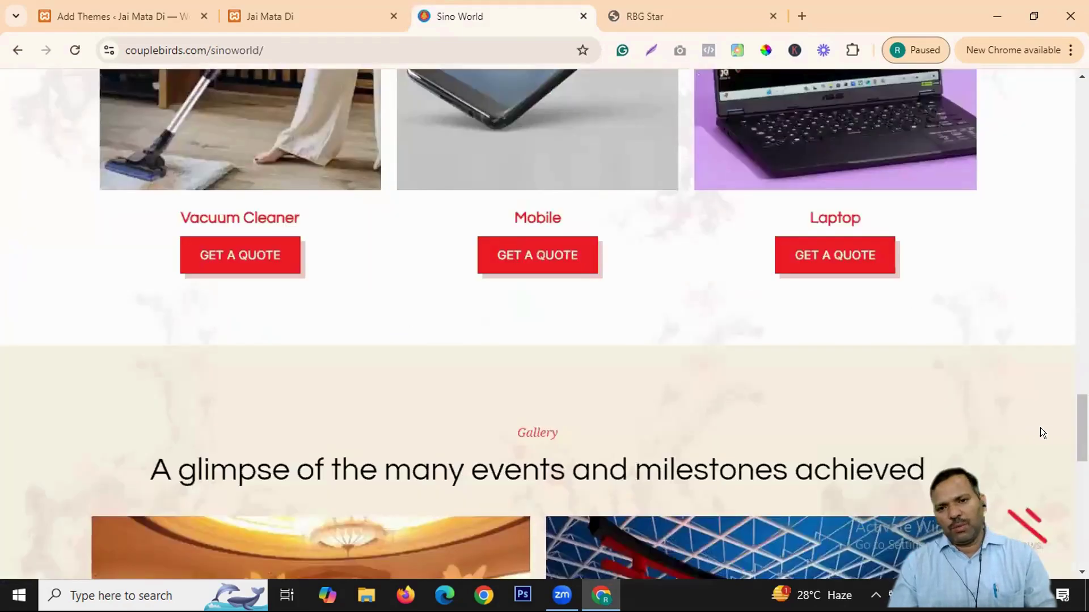
pyautogui.scroll(-5, 432, 333)
# Step: Close the OceanWP theme preview and install the OceanWP theme
pyautogui.click(199, 7)
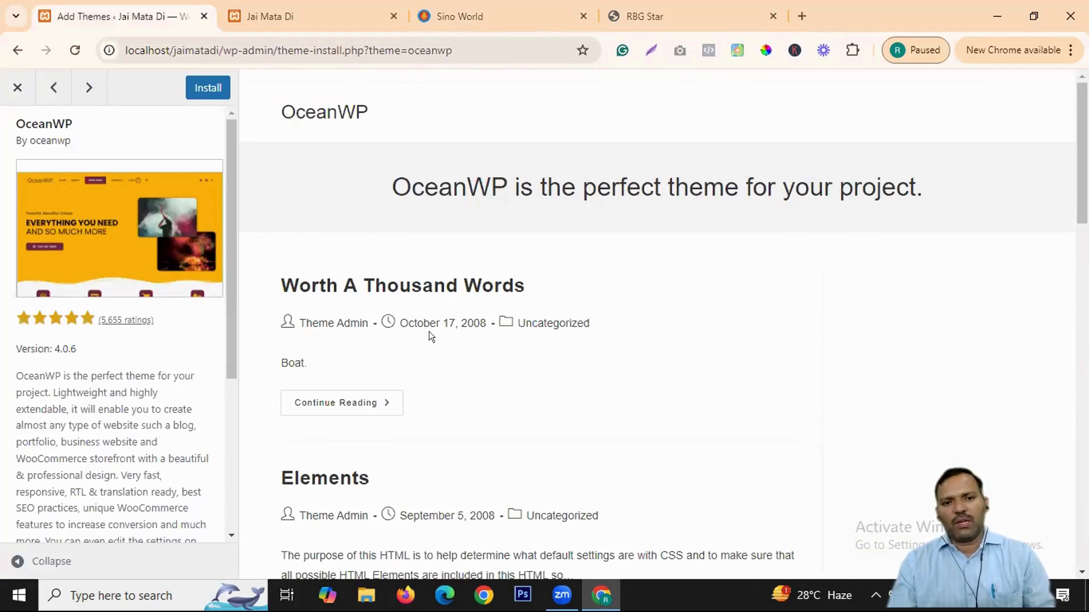
pyautogui.scroll(-4, 618, 242)
pyautogui.scroll(4, 617, 251)
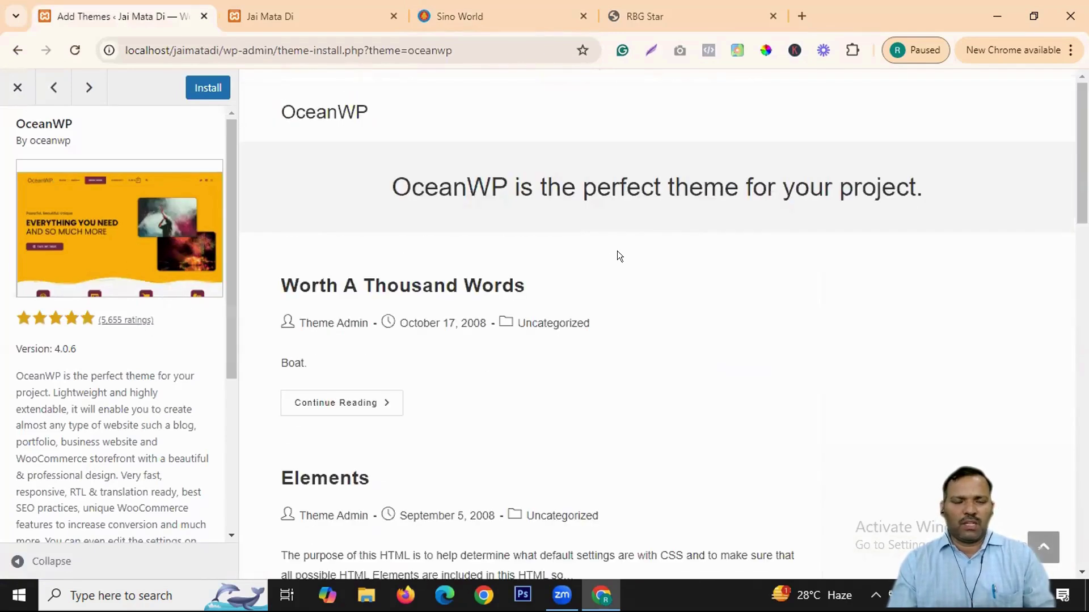
pyautogui.click(17, 87)
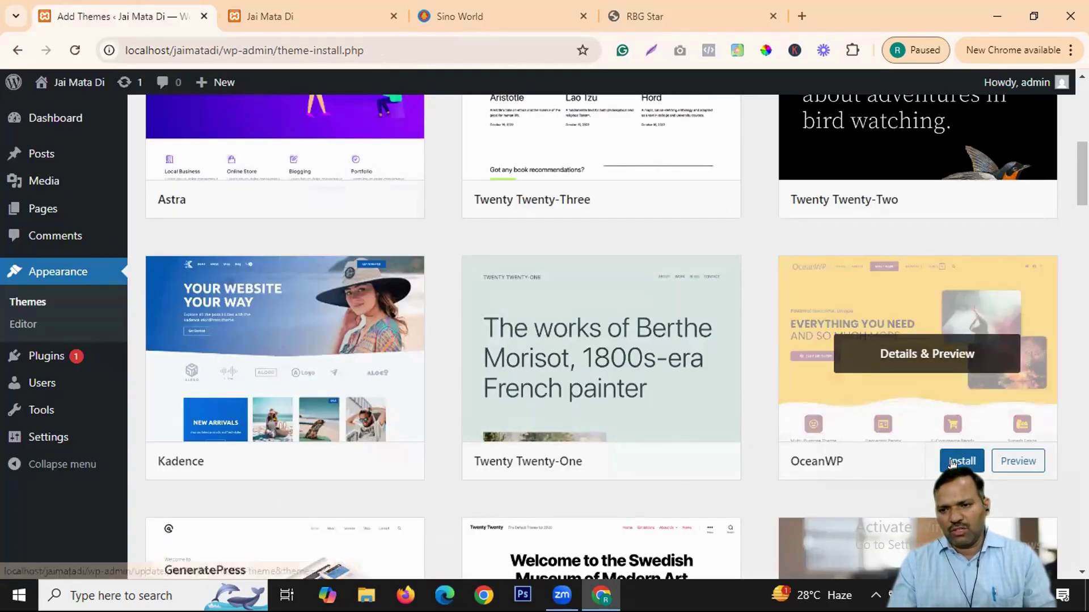
pyautogui.click(953, 461)
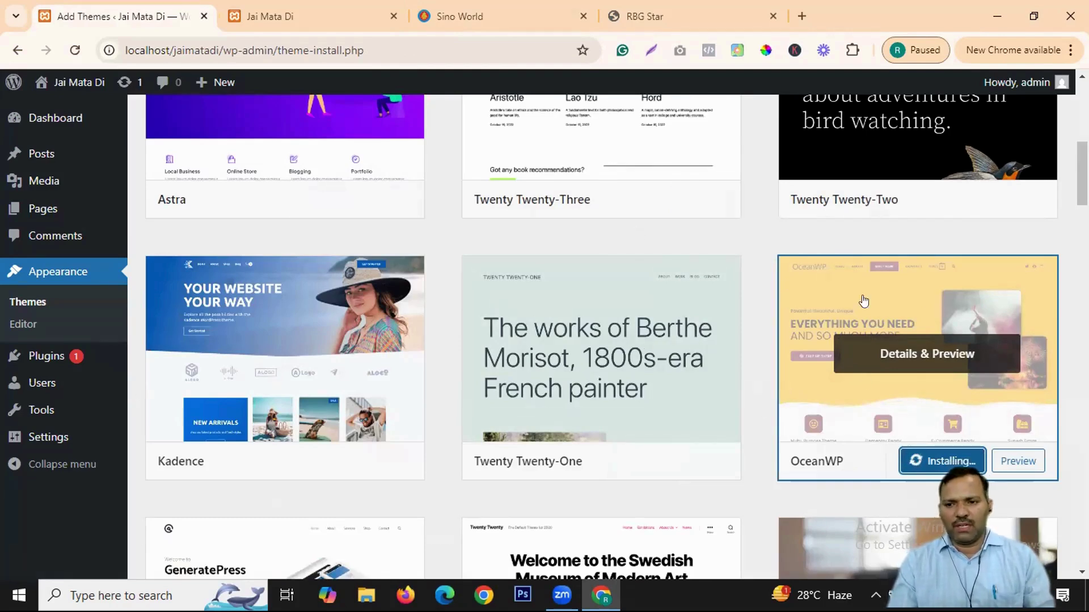
# Step: Review the Focus Pools home page's statistics, about text and service sections, and open its About Us page
pyautogui.click(469, 8)
pyautogui.scroll(10, 594, 197)
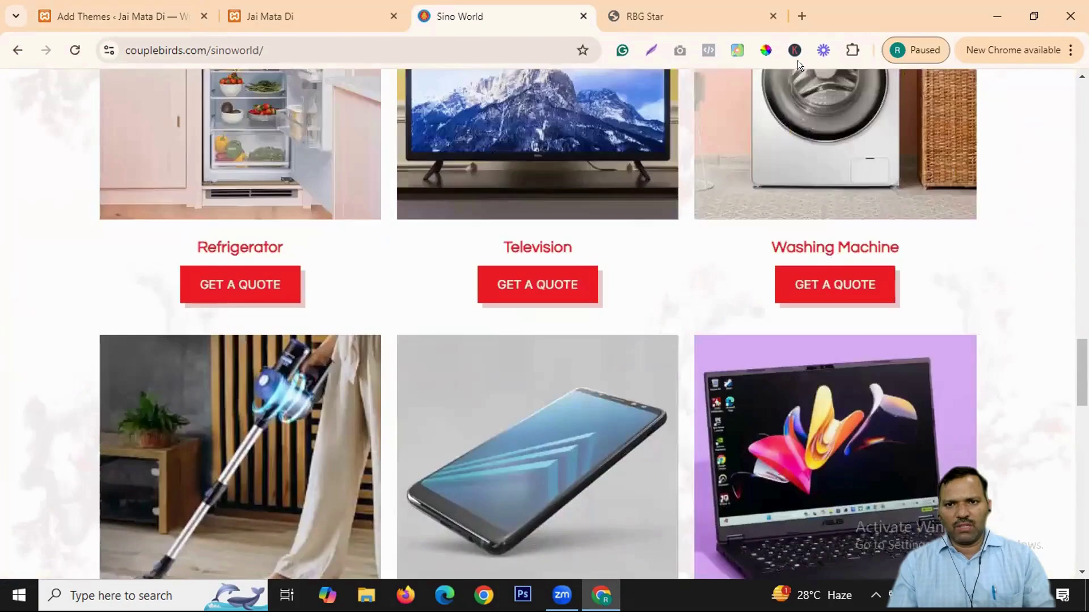
pyautogui.click(643, 16)
pyautogui.scroll(-4, 911, 316)
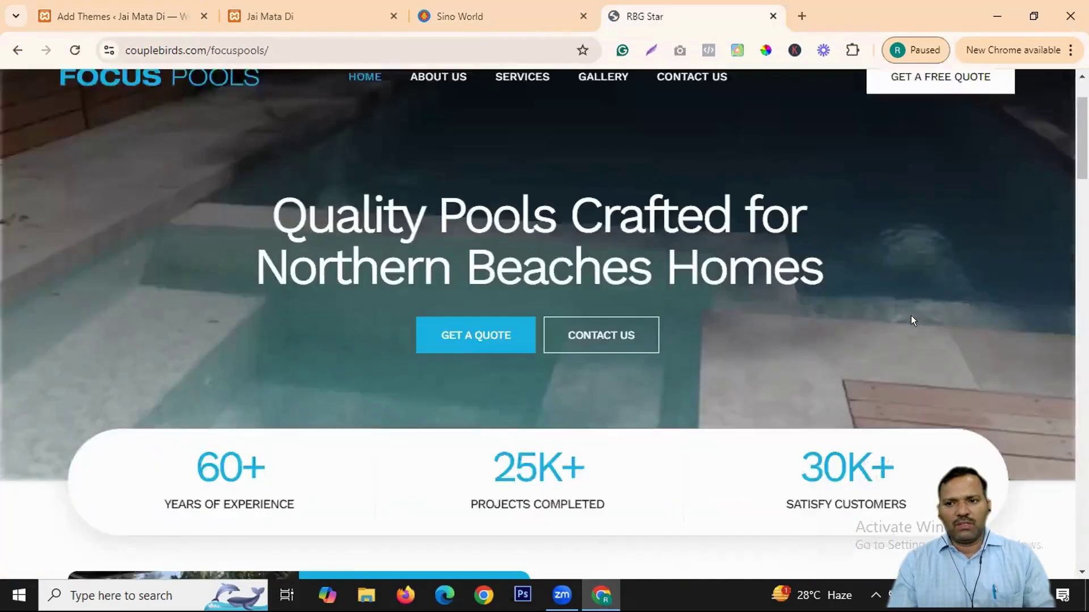
pyautogui.moveTo(163, 274); pyautogui.dragTo(699, 330)
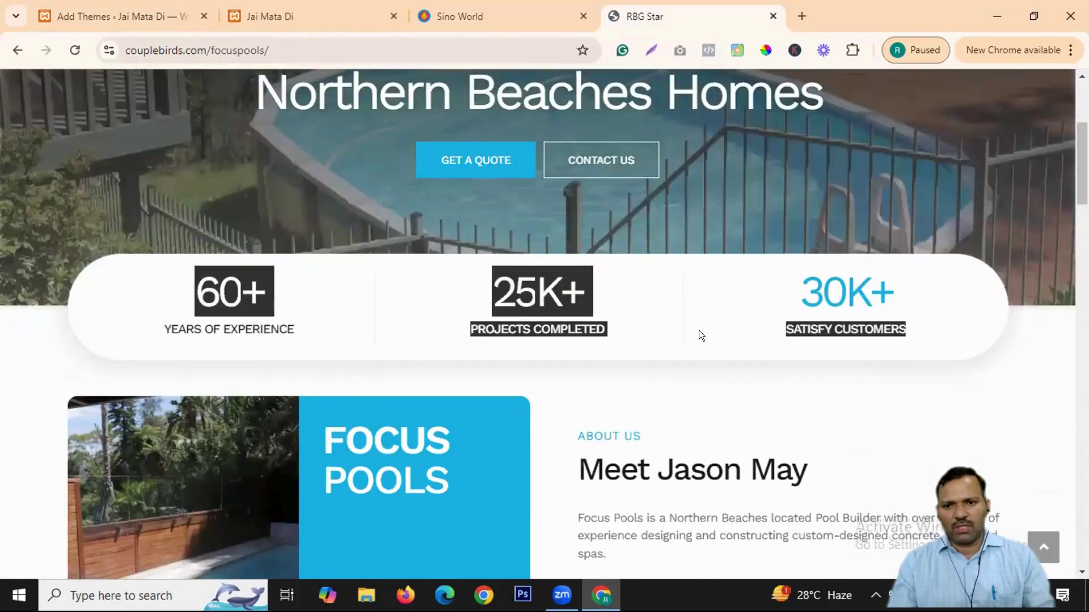
pyautogui.scroll(-7, 608, 88)
pyautogui.moveTo(747, 282); pyautogui.dragTo(613, 76)
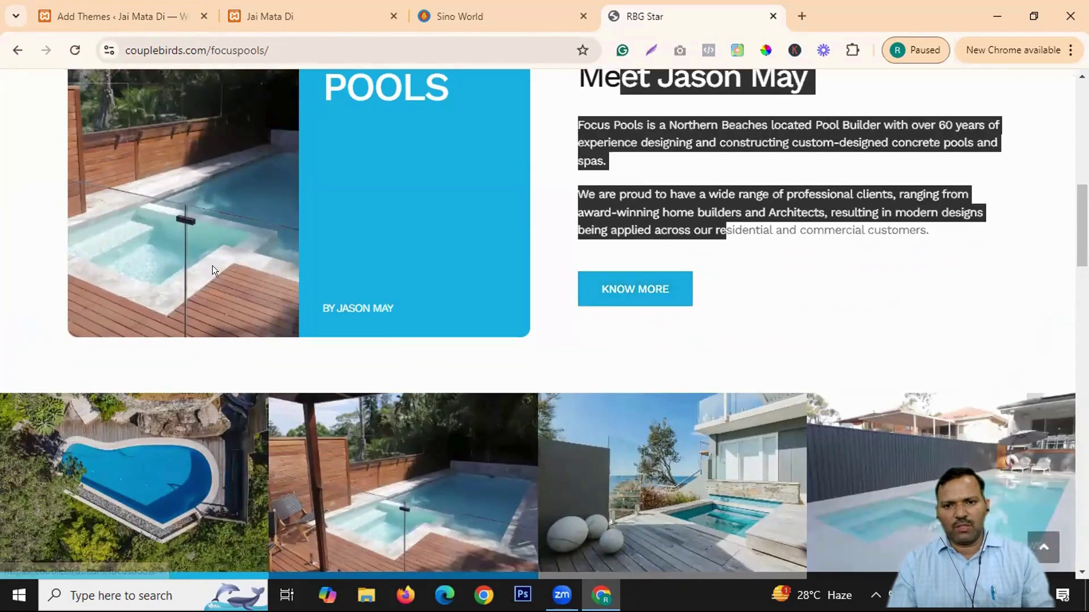
pyautogui.scroll(-5, 212, 266)
pyautogui.click(78, 391)
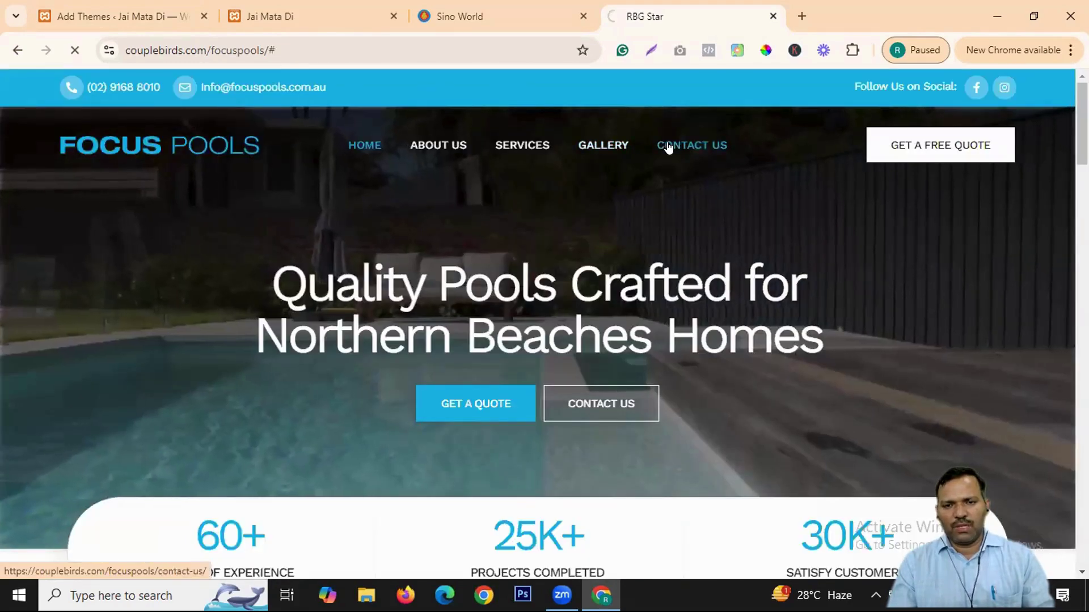
pyautogui.click(444, 142)
# Step: Open the Sino Properties page from the Sino World site's services and look through its content
pyautogui.click(470, 13)
pyautogui.scroll(20, 685, 204)
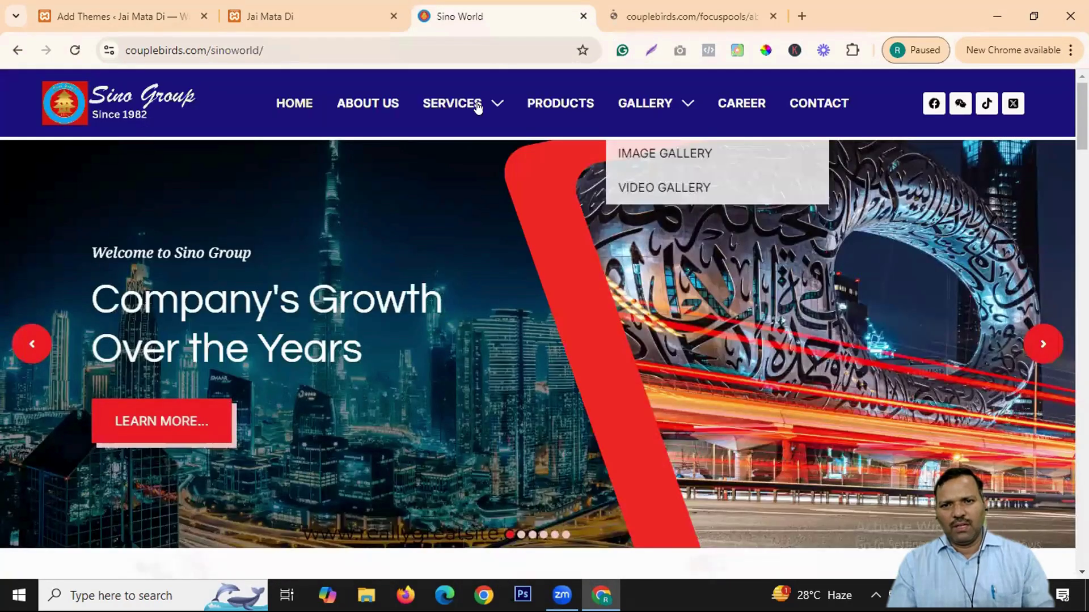
pyautogui.click(480, 152)
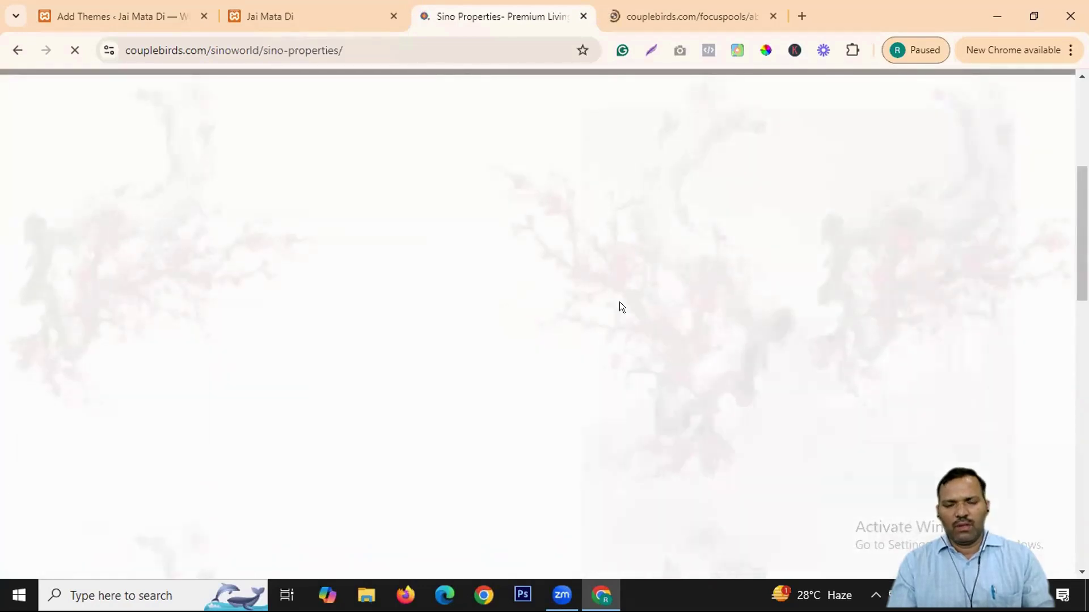
pyautogui.scroll(-6, 619, 295)
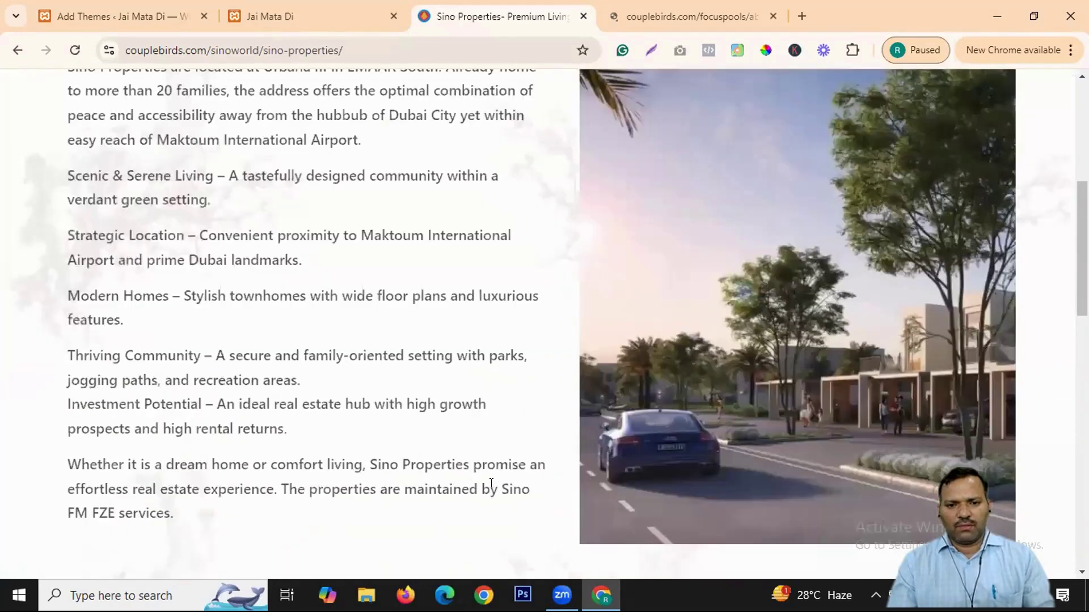
pyautogui.scroll(-1, 491, 483)
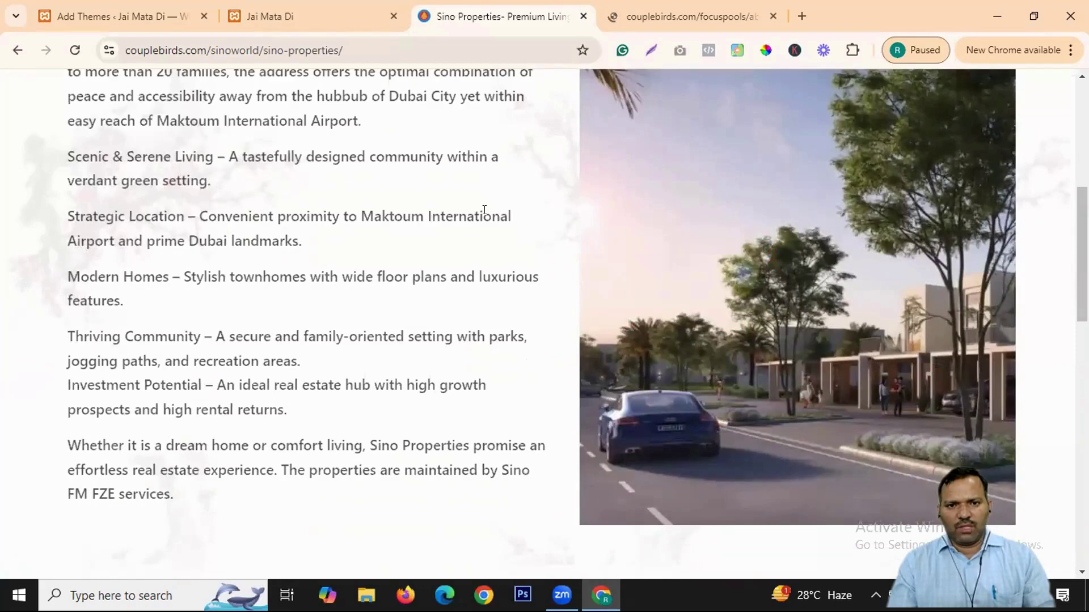
pyautogui.scroll(-1, 516, 261)
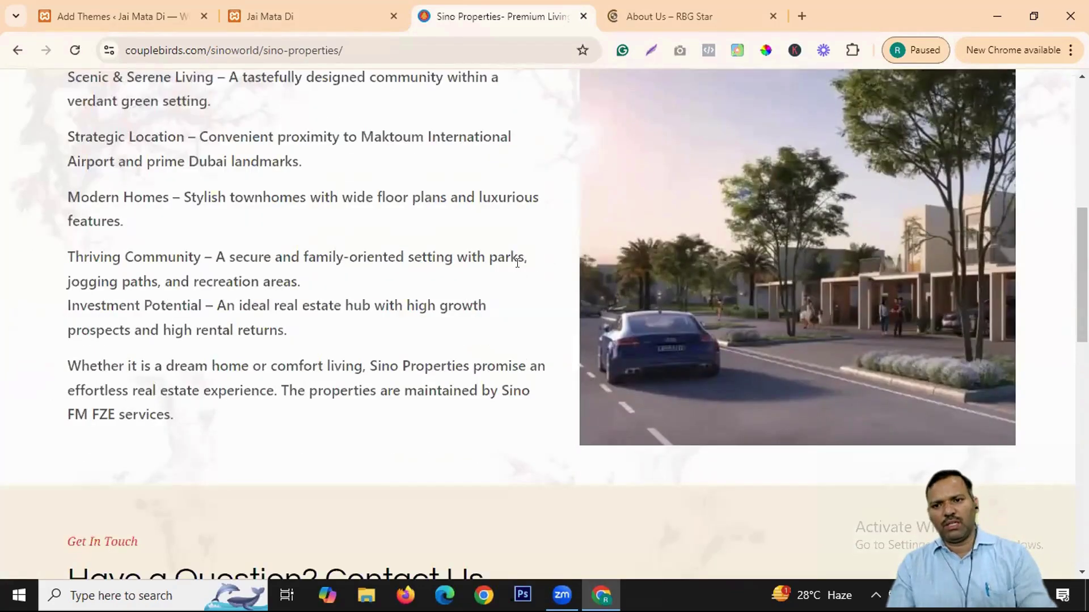
pyautogui.scroll(8, 472, 123)
# Step: Activate the OceanWP theme and review the installed themes
pyautogui.click(295, 15)
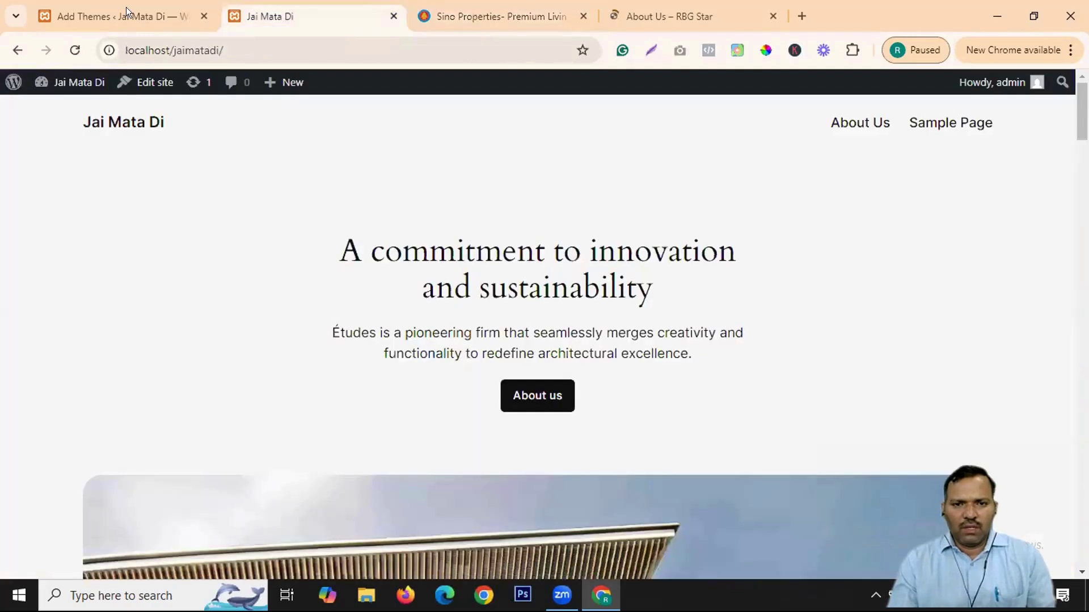
pyautogui.hotkey('ctrl', 'shift', 'Tab')
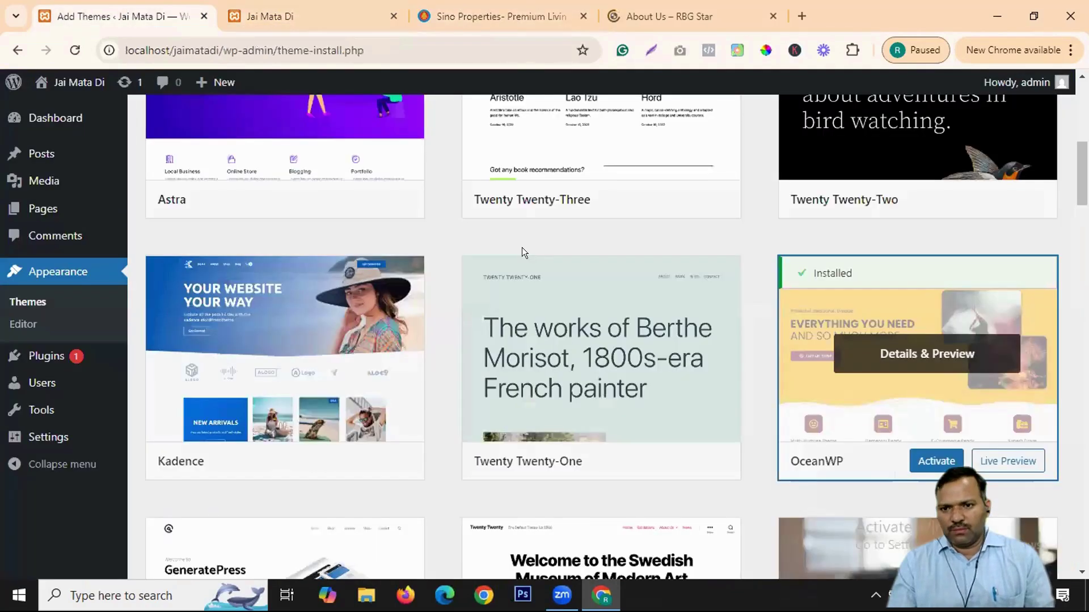
pyautogui.click(929, 469)
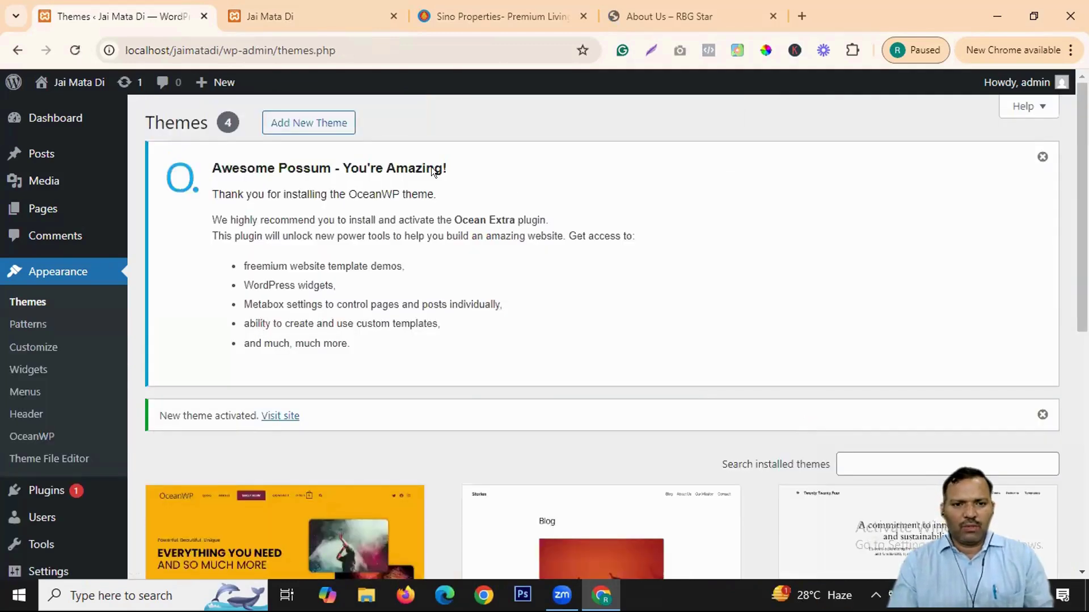
pyautogui.scroll(-5, 442, 344)
pyautogui.scroll(-2, 398, 342)
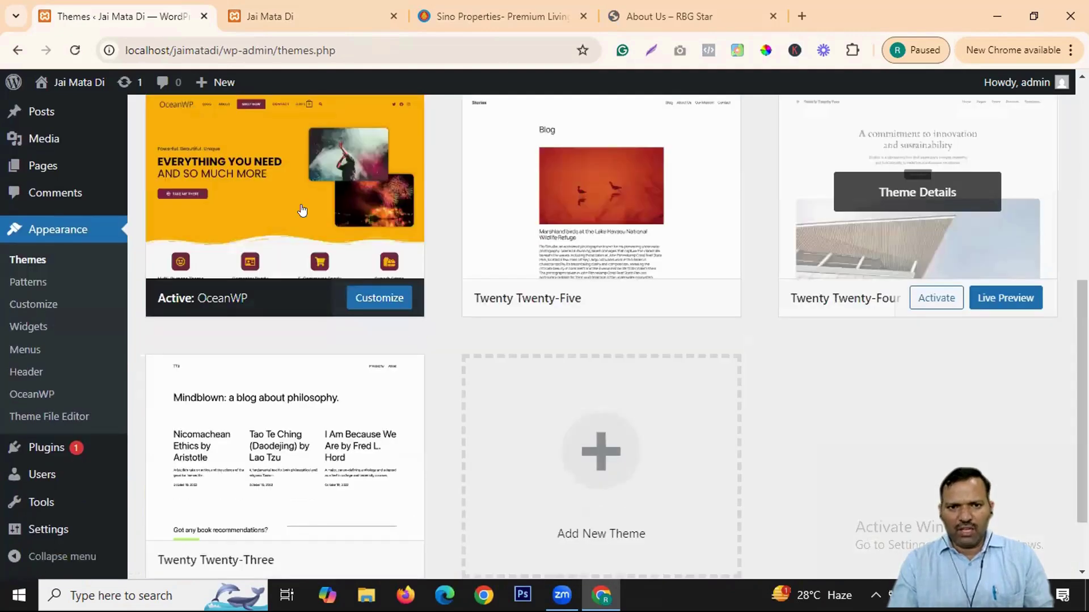
pyautogui.scroll(-1, 289, 227)
pyautogui.scroll(3, 272, 377)
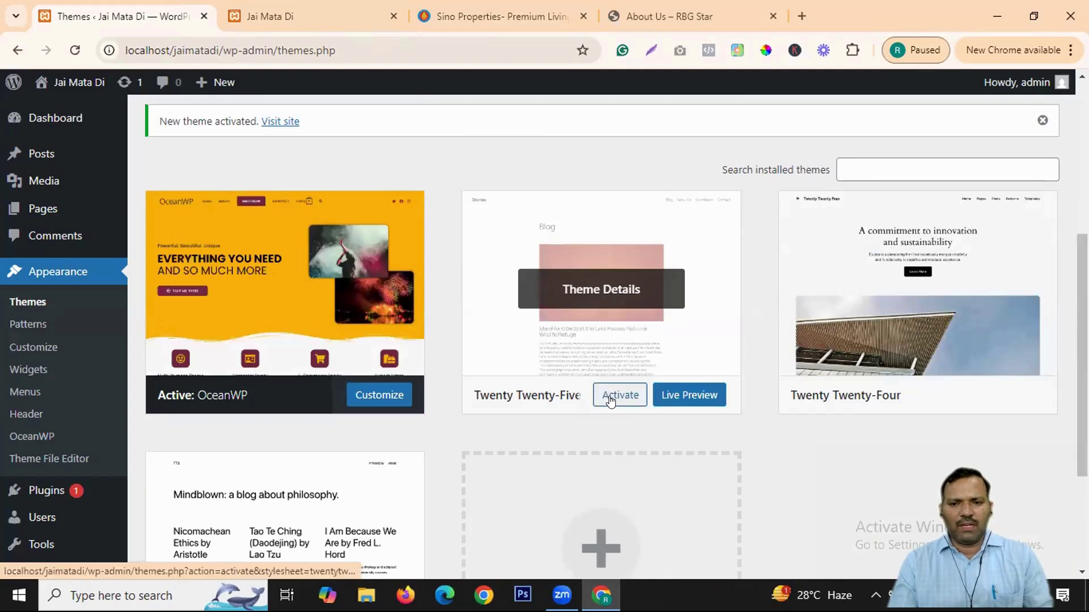
# Step: Reload the Jai Mata Di site and examine its front page down to the footer
pyautogui.click(273, 16)
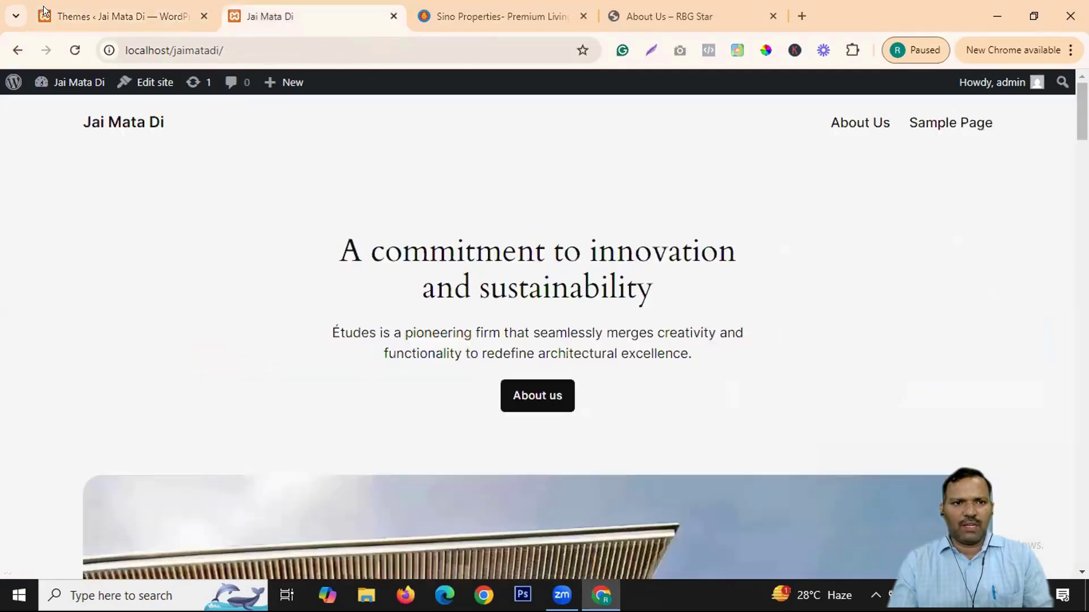
pyautogui.click(74, 50)
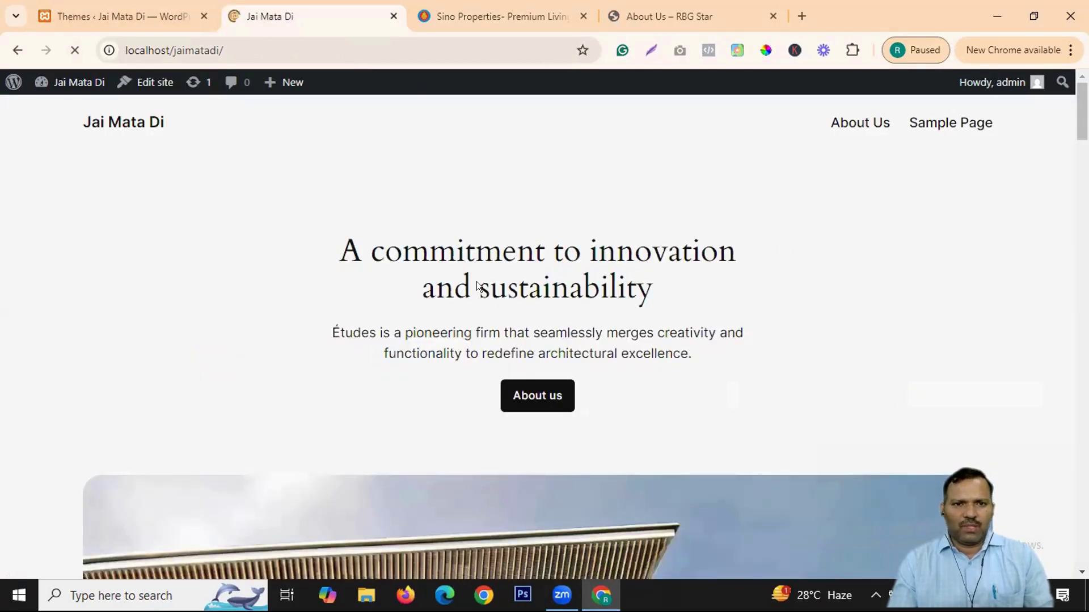
pyautogui.scroll(-15, 553, 255)
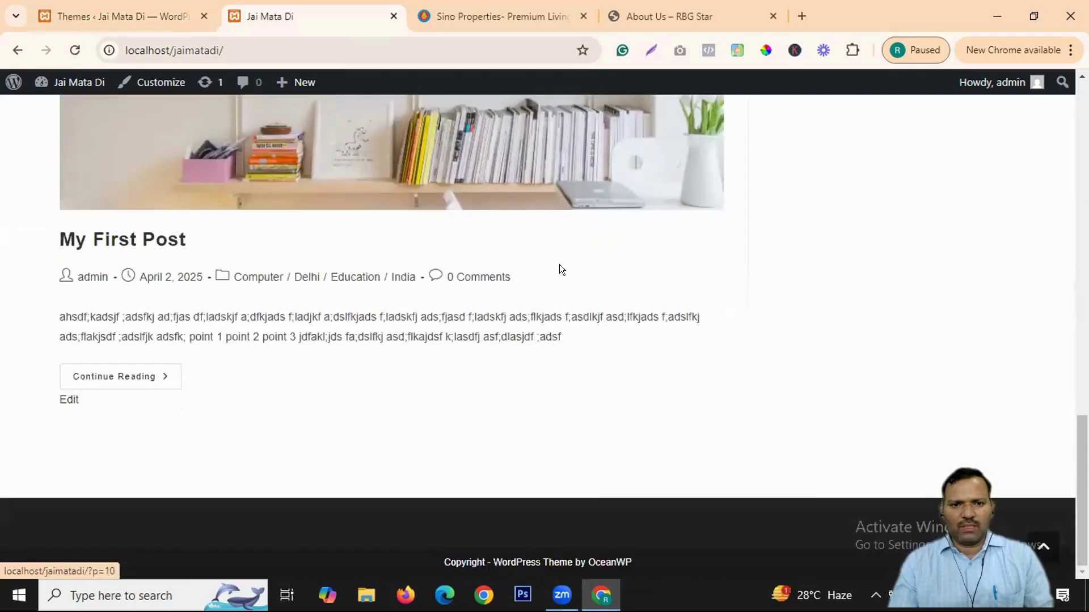
pyautogui.scroll(15, 559, 265)
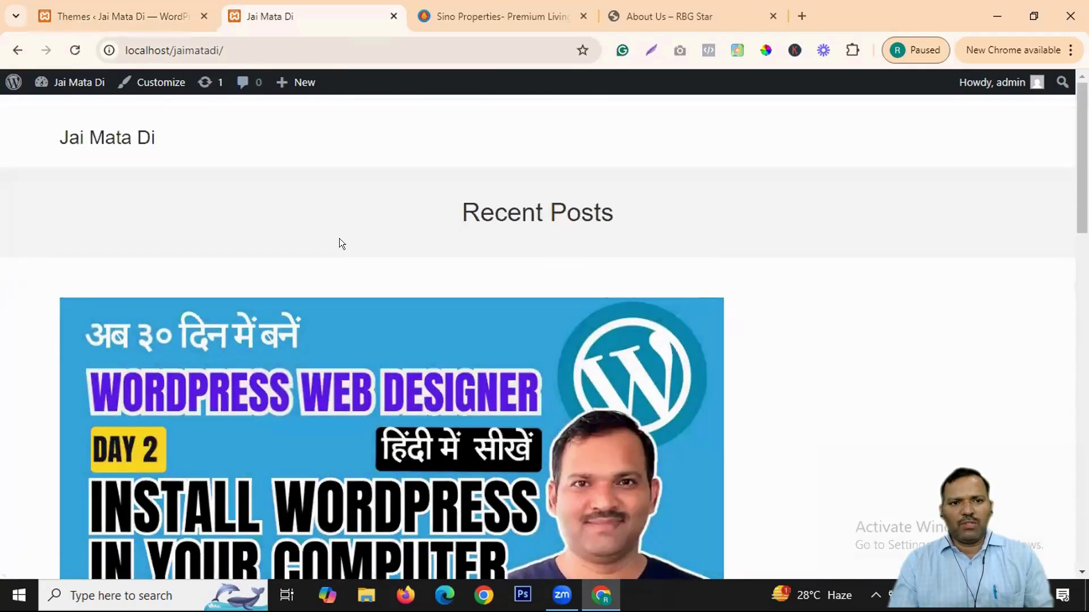
# Step: Open the theme's Widgets page from the WordPress admin and dismiss the block widgets welcome guide
pyautogui.click(113, 16)
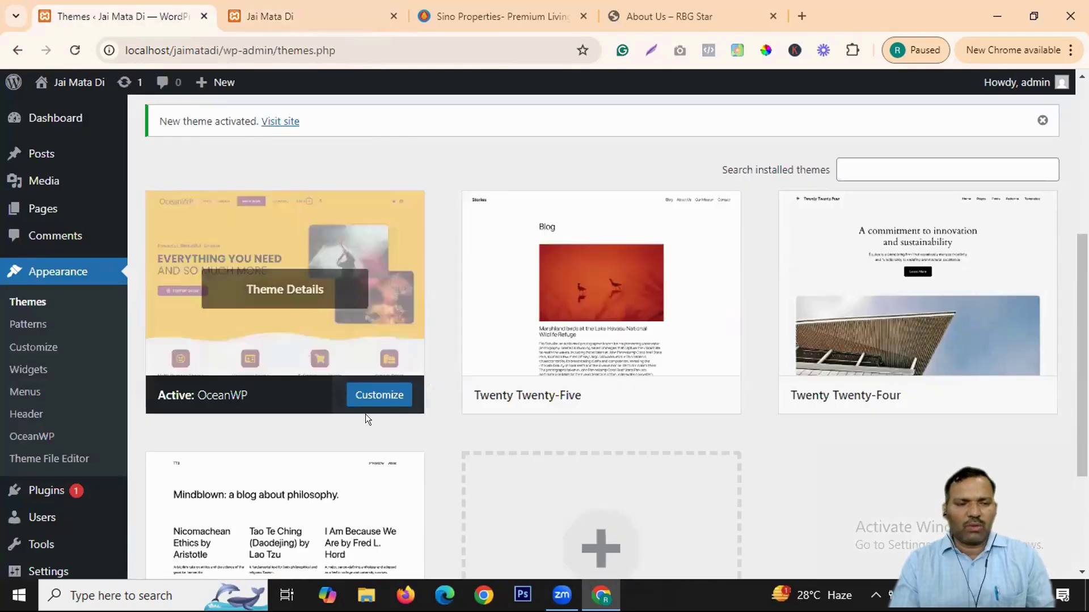
pyautogui.scroll(5, 352, 280)
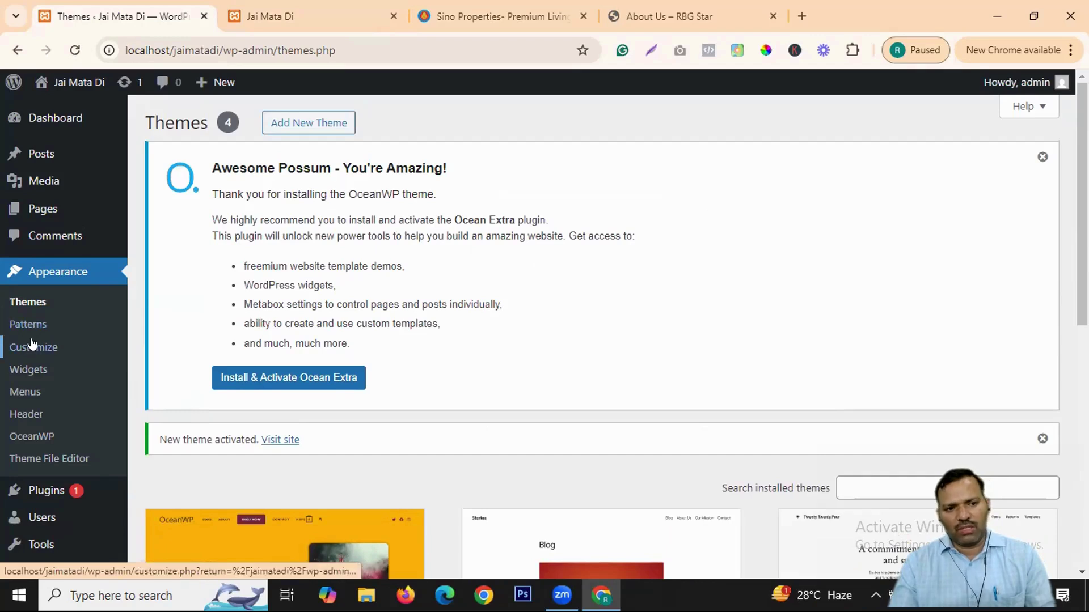
pyautogui.click(33, 375)
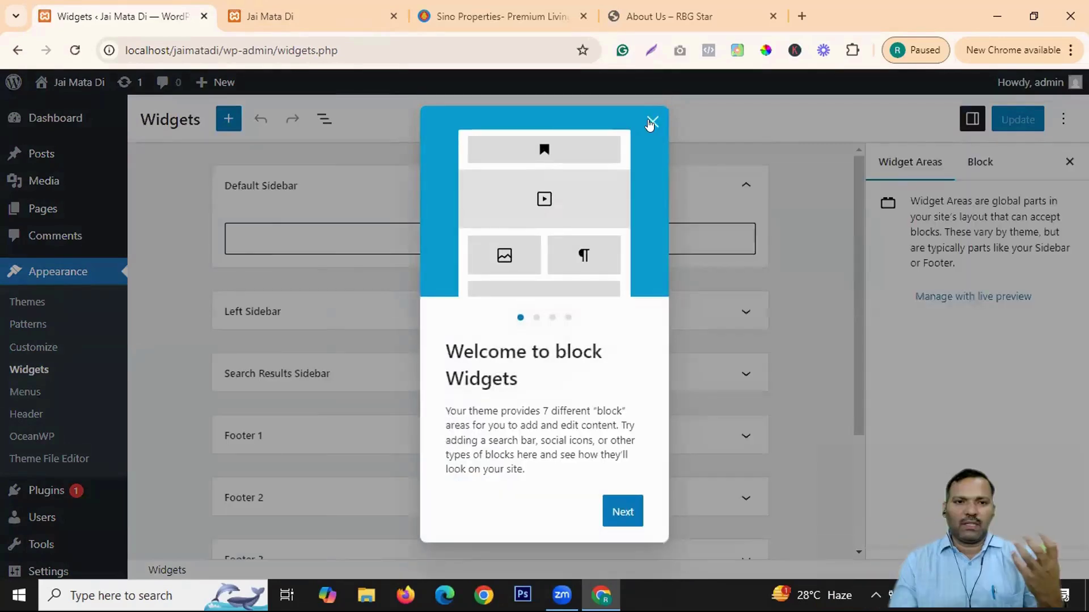
pyautogui.click(652, 121)
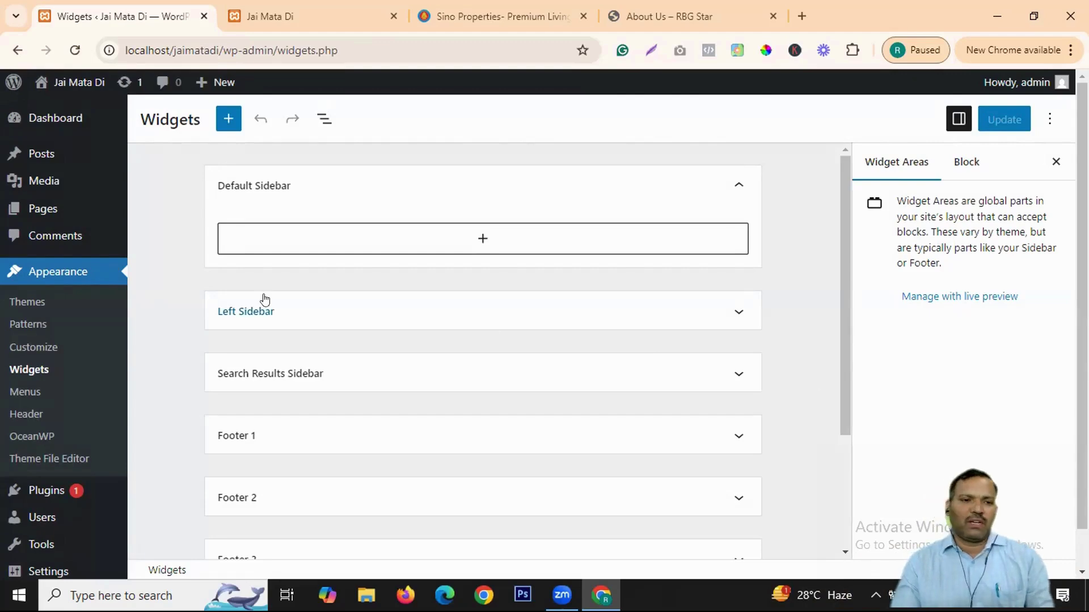
# Step: Look through the theme's widget areas, from the sidebars to the footer areas and the inactive widgets
pyautogui.scroll(-3, 348, 187)
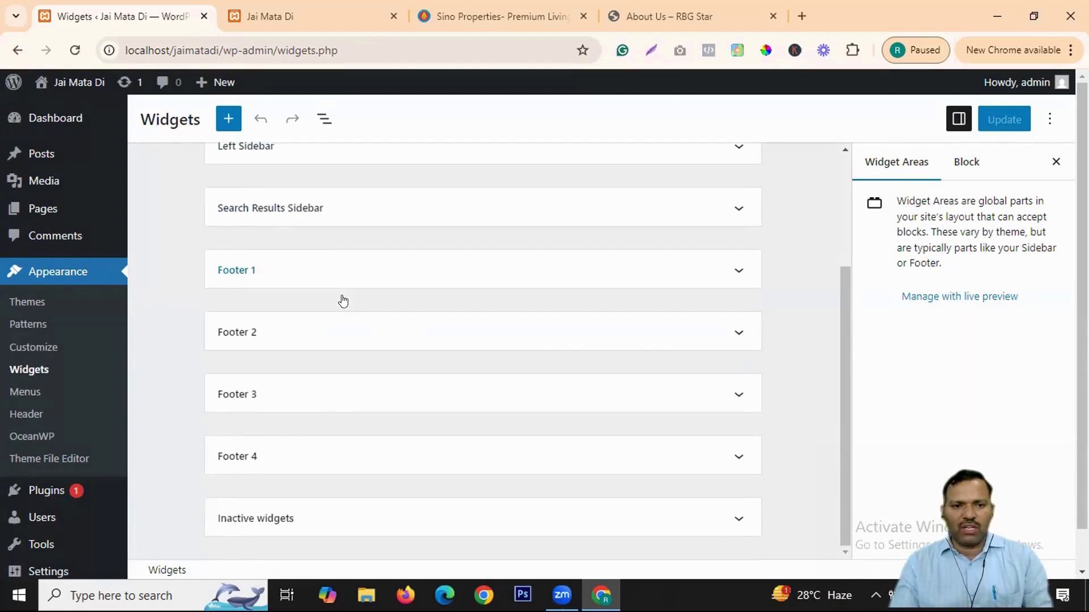
pyautogui.scroll(3, 348, 321)
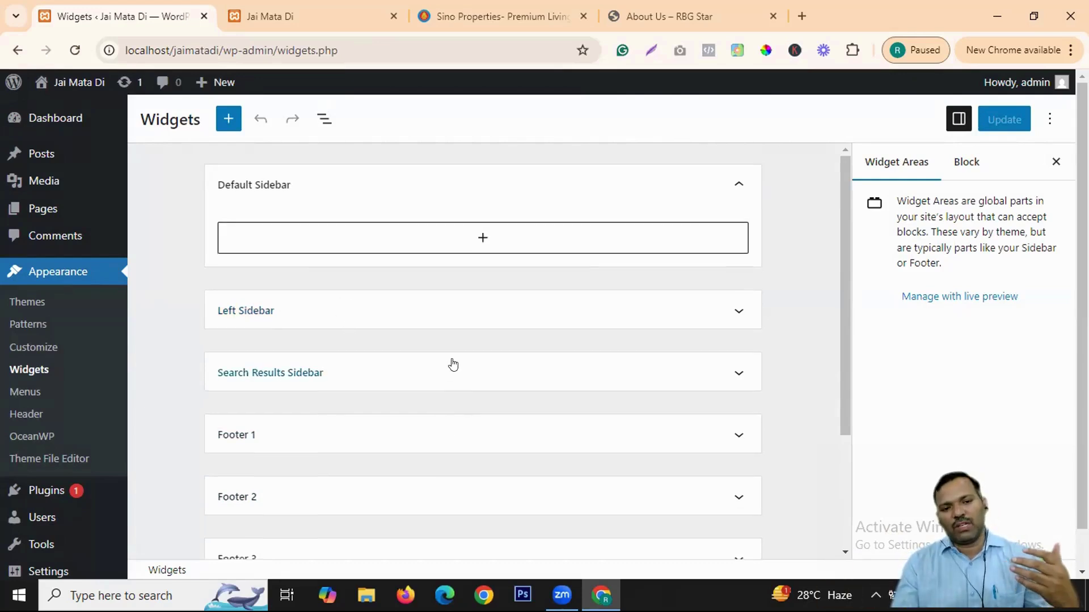
pyautogui.scroll(-3, 395, 303)
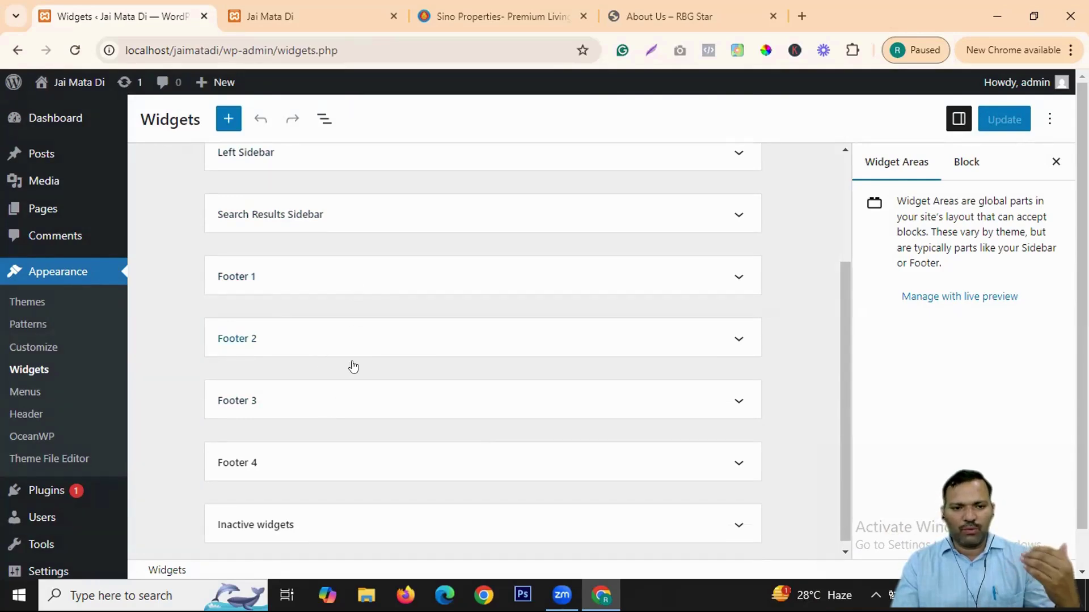
pyautogui.scroll(3, 385, 389)
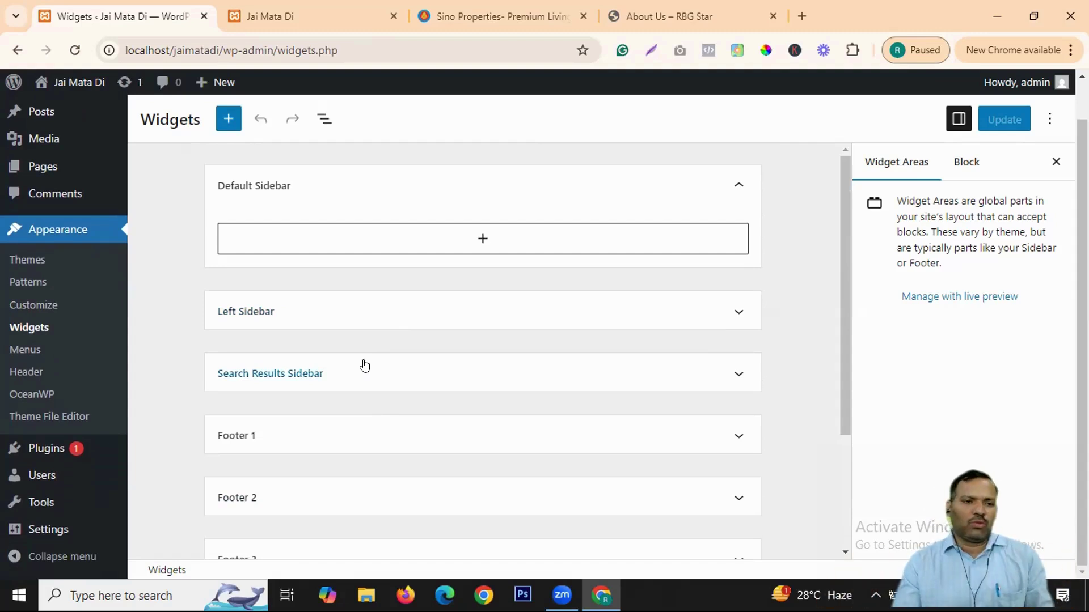
# Step: Open the theme's Menus page, checking the Jai Mata Di front page from header to footer while it loads
pyautogui.click(23, 349)
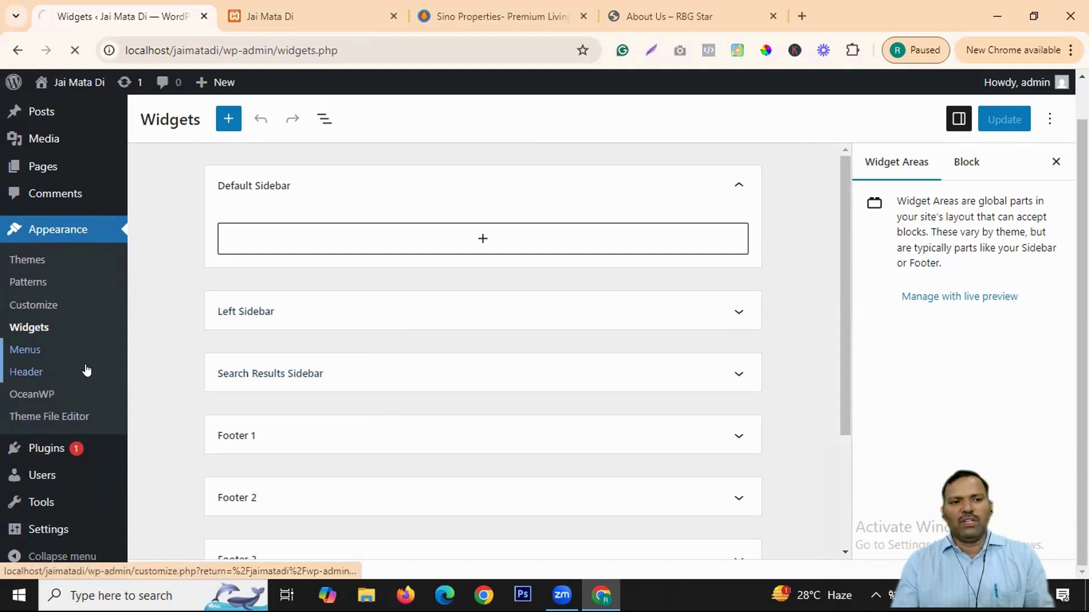
pyautogui.click(264, 7)
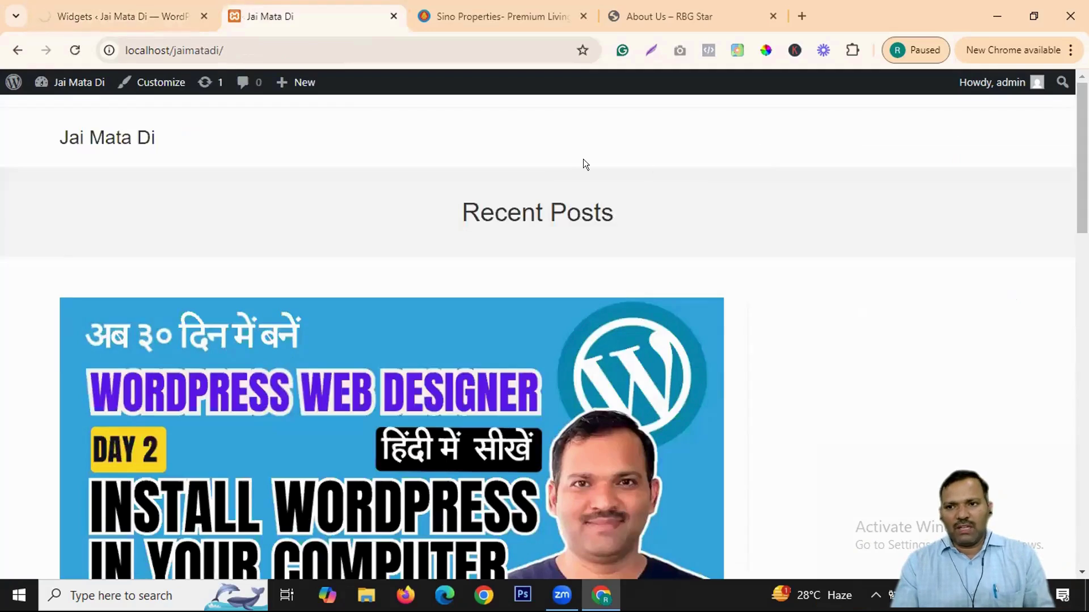
pyautogui.scroll(-15, 882, 306)
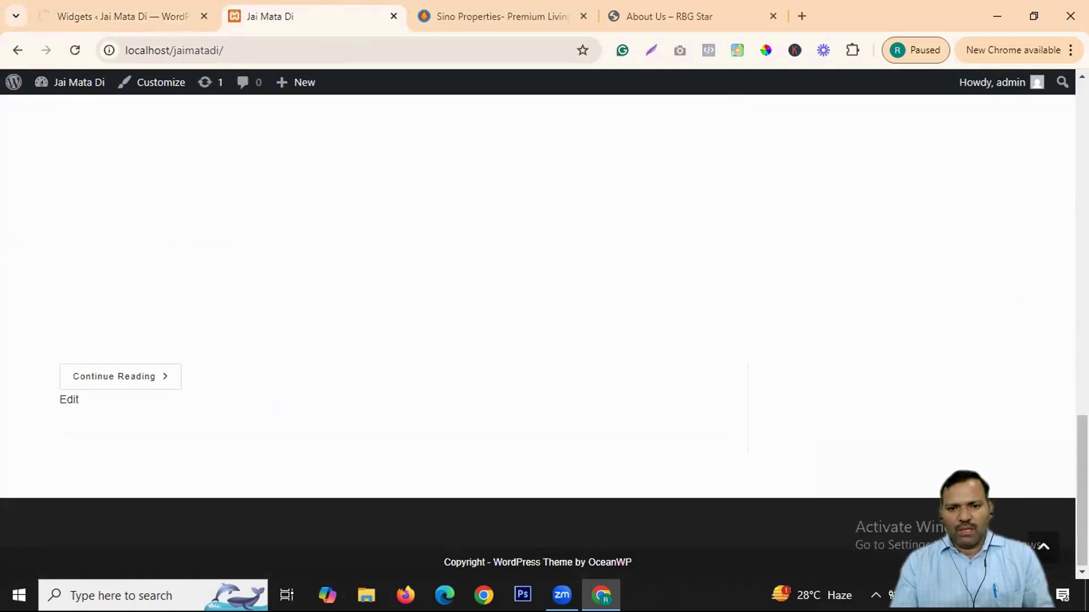
pyautogui.scroll(15, 303, 236)
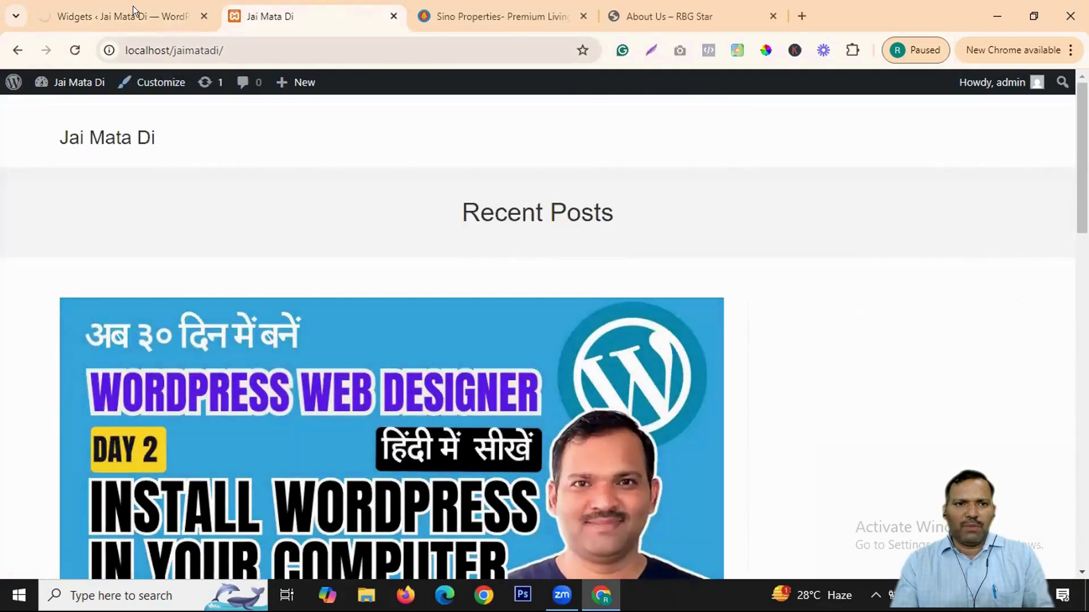
pyautogui.click(133, 7)
pyautogui.scroll(-5, 342, 426)
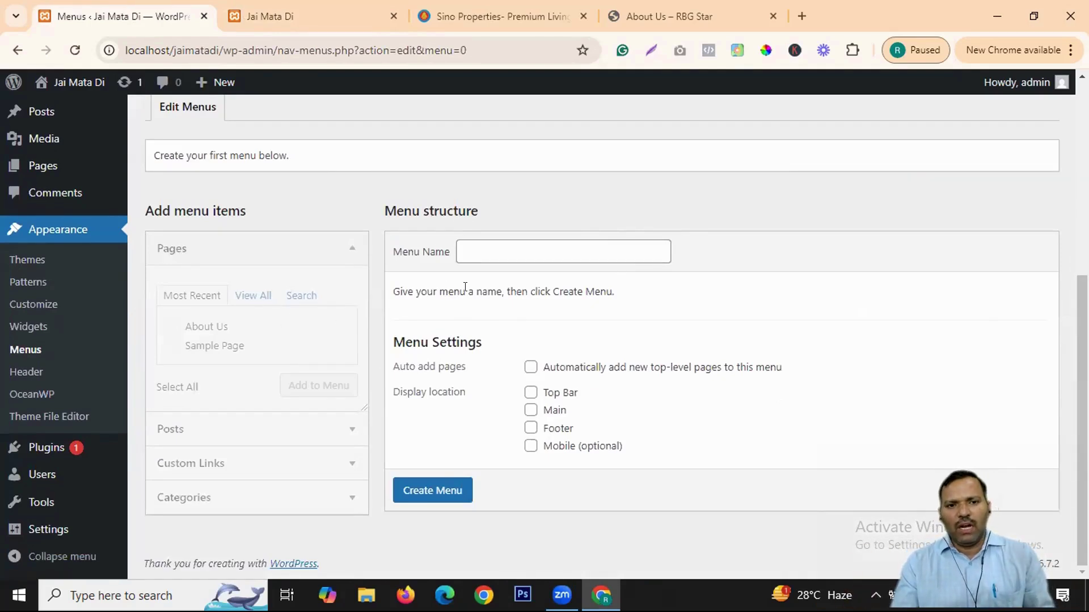
pyautogui.click(26, 350)
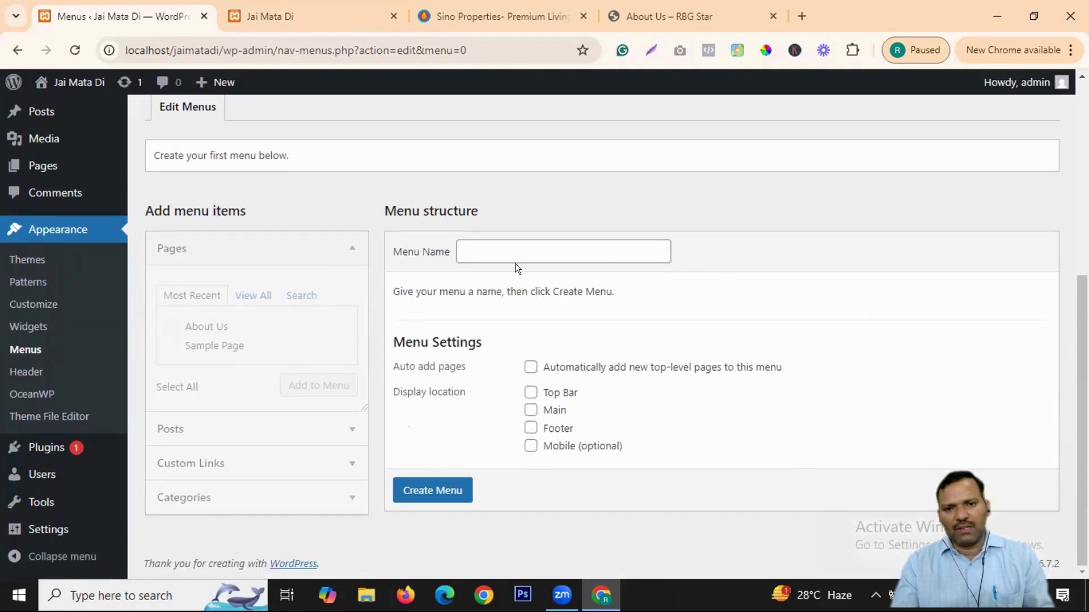
# Step: Create a menu named "top menu" with Main as its display location, after checking the site's header and footer
pyautogui.click(492, 250)
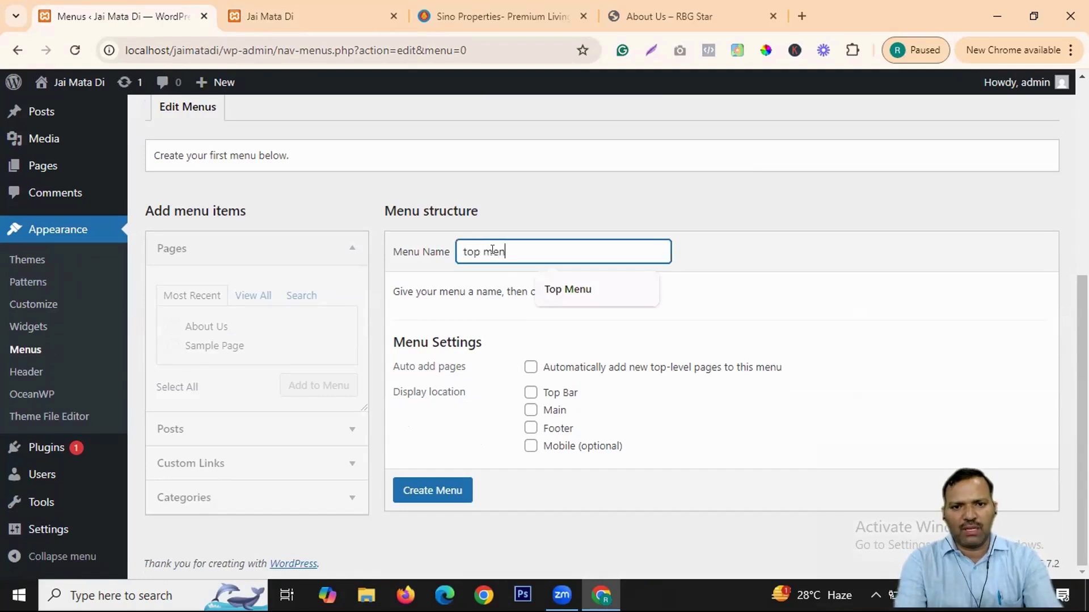
pyautogui.click(799, 249)
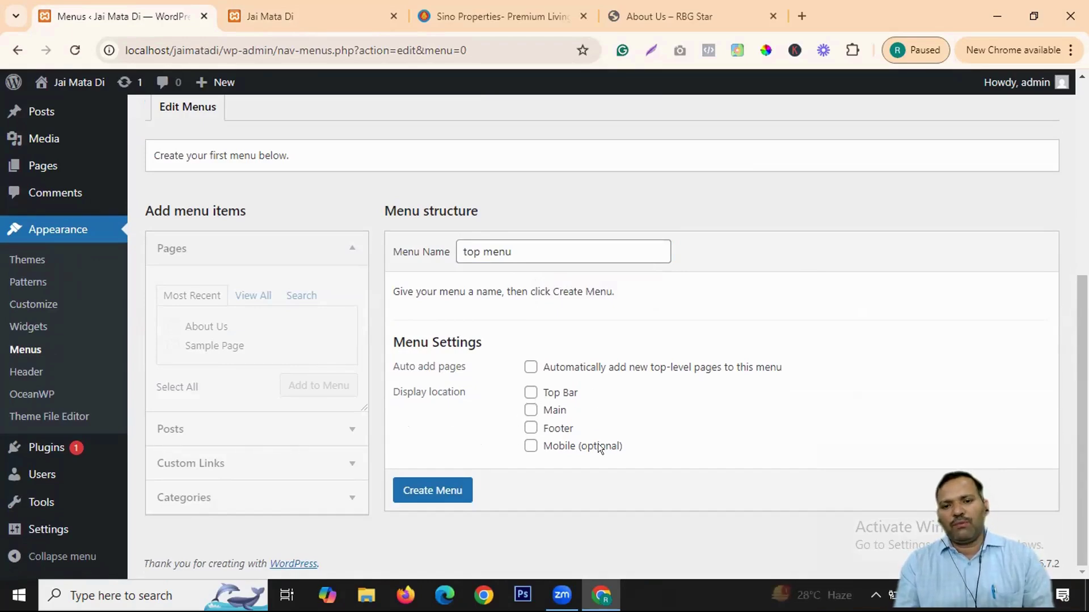
pyautogui.click(328, 8)
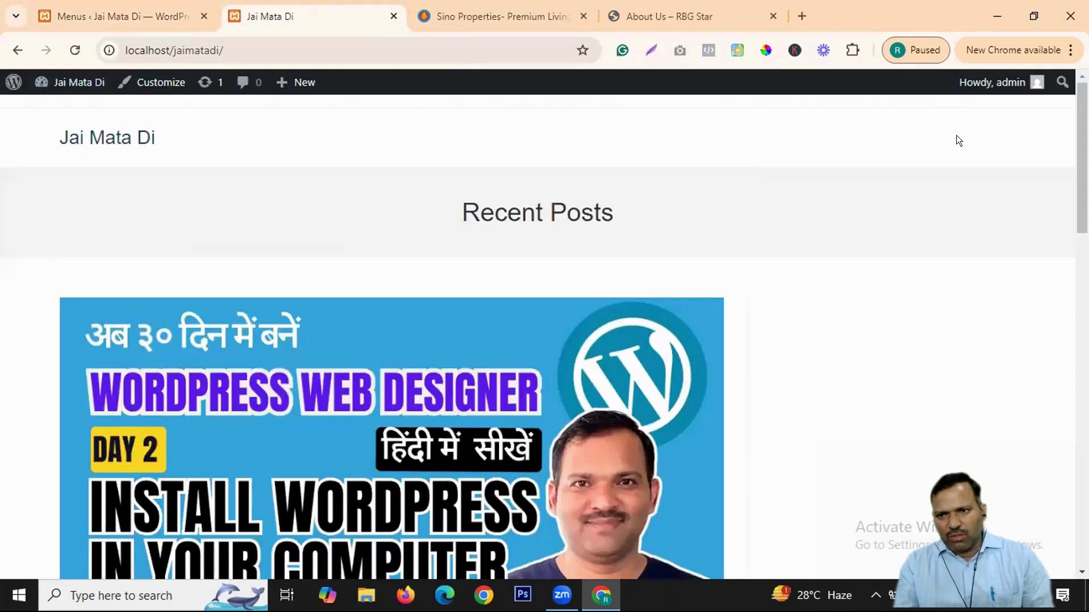
pyautogui.scroll(-15, 957, 141)
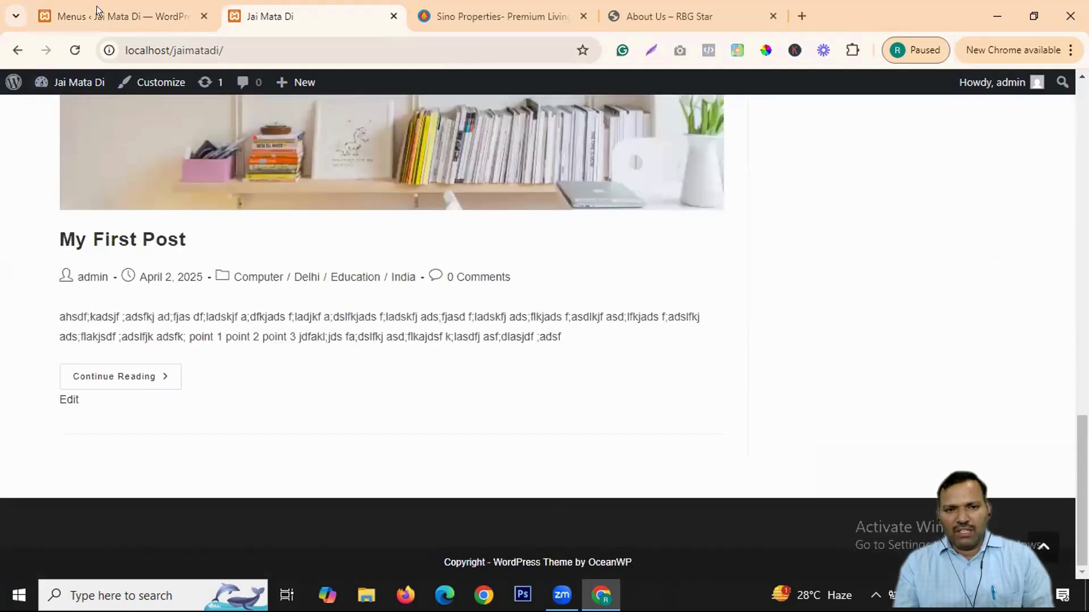
pyautogui.click(96, 10)
pyautogui.click(534, 408)
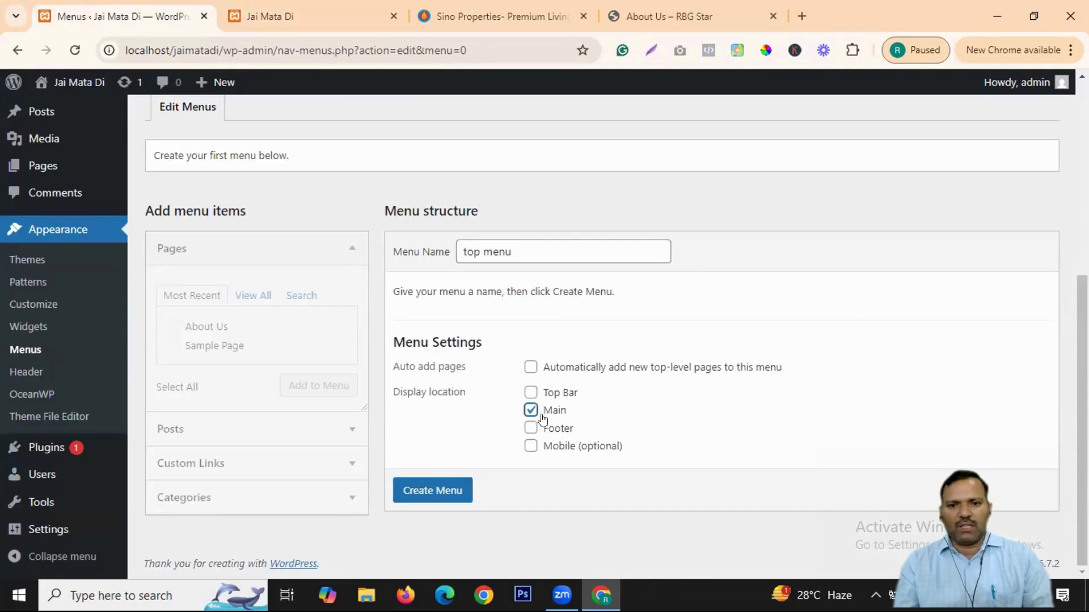
pyautogui.click(447, 489)
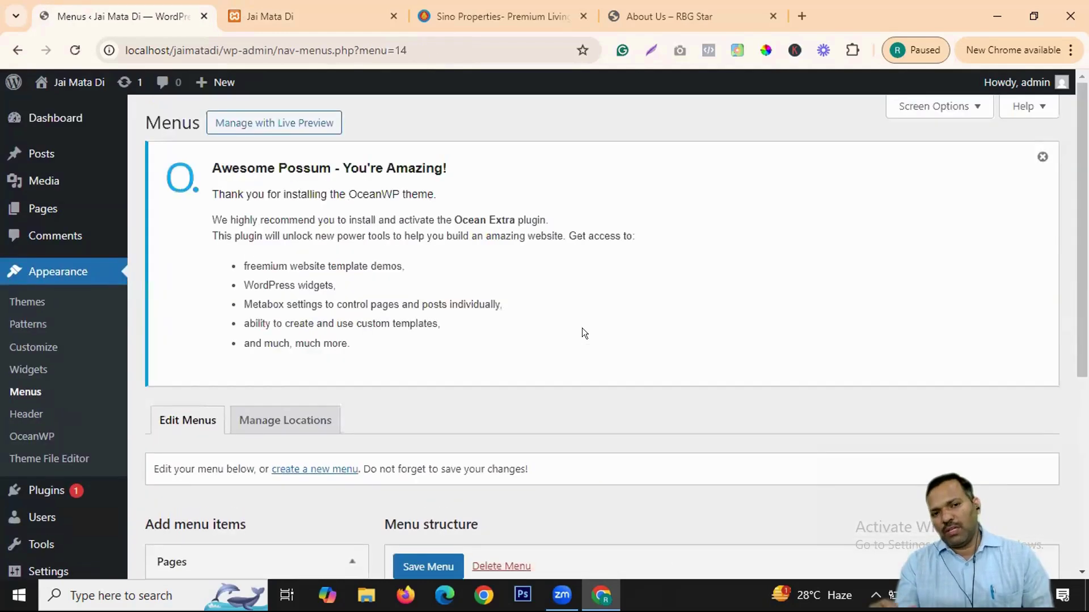
# Step: Add the Home and About Us pages to the top menu from the full list of pages
pyautogui.scroll(-5, 582, 328)
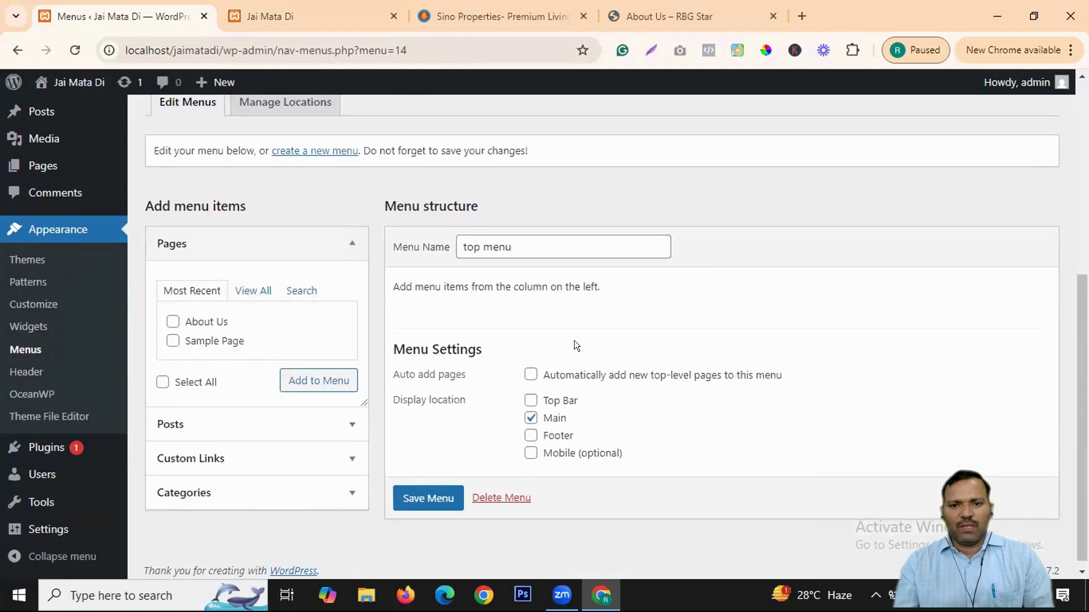
pyautogui.scroll(1, 595, 306)
pyautogui.scroll(-2, 621, 269)
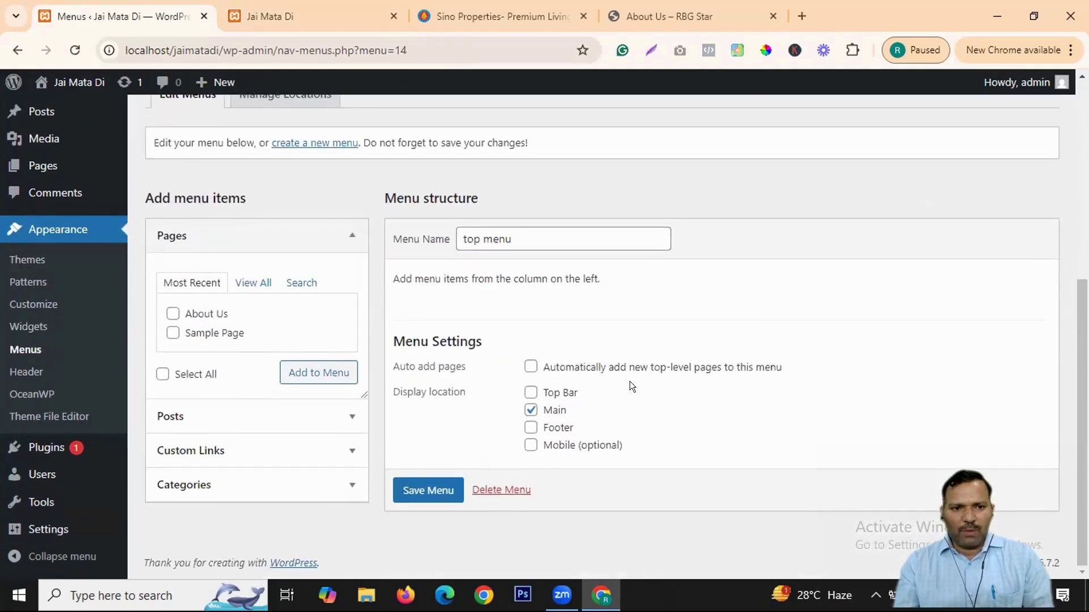
pyautogui.click(252, 283)
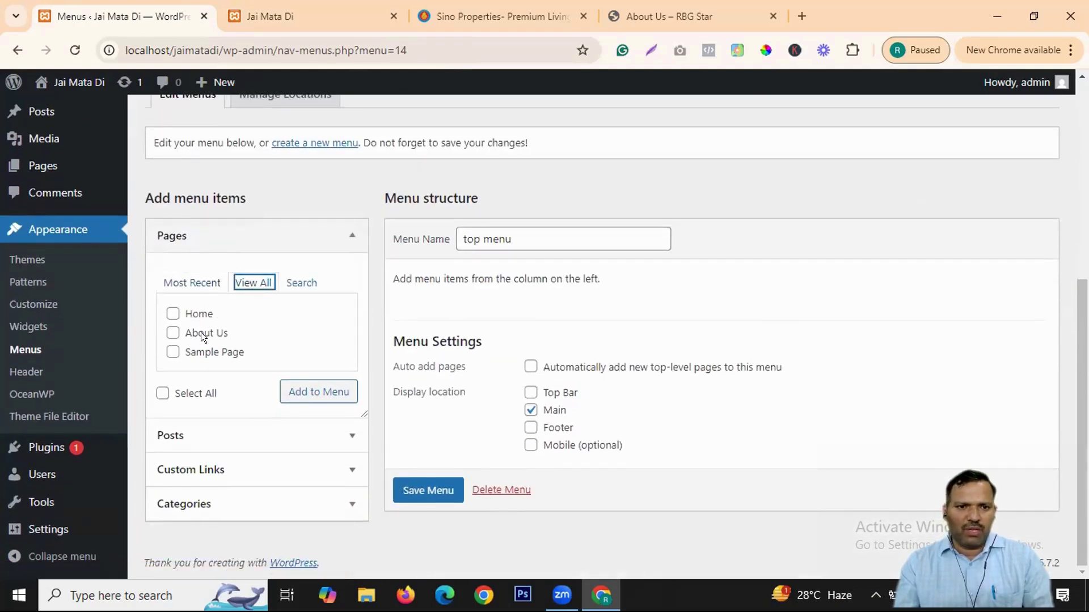
pyautogui.click(173, 314)
pyautogui.click(173, 334)
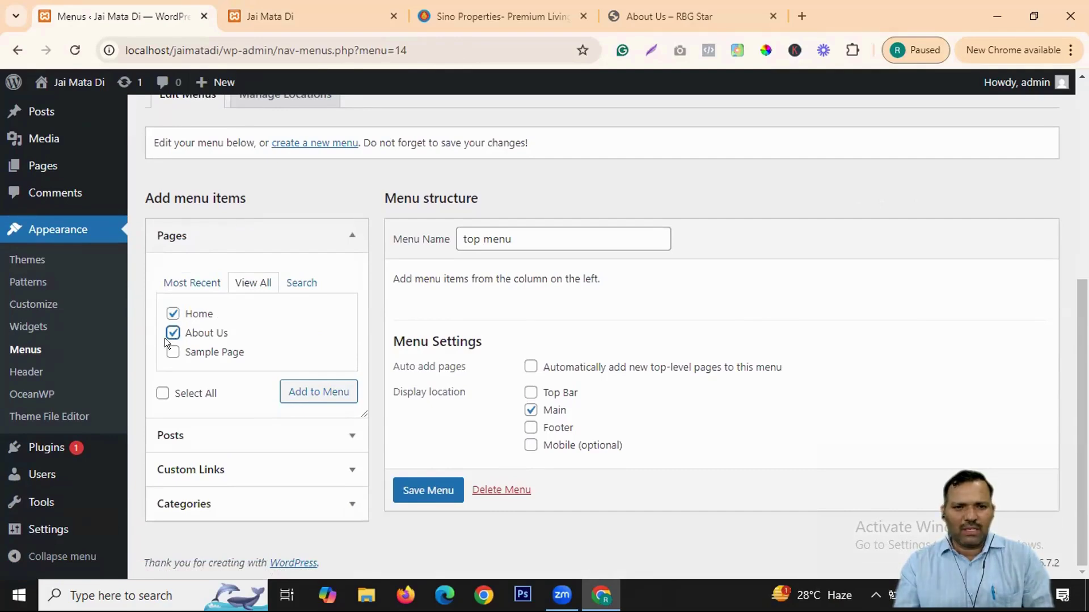
pyautogui.click(305, 392)
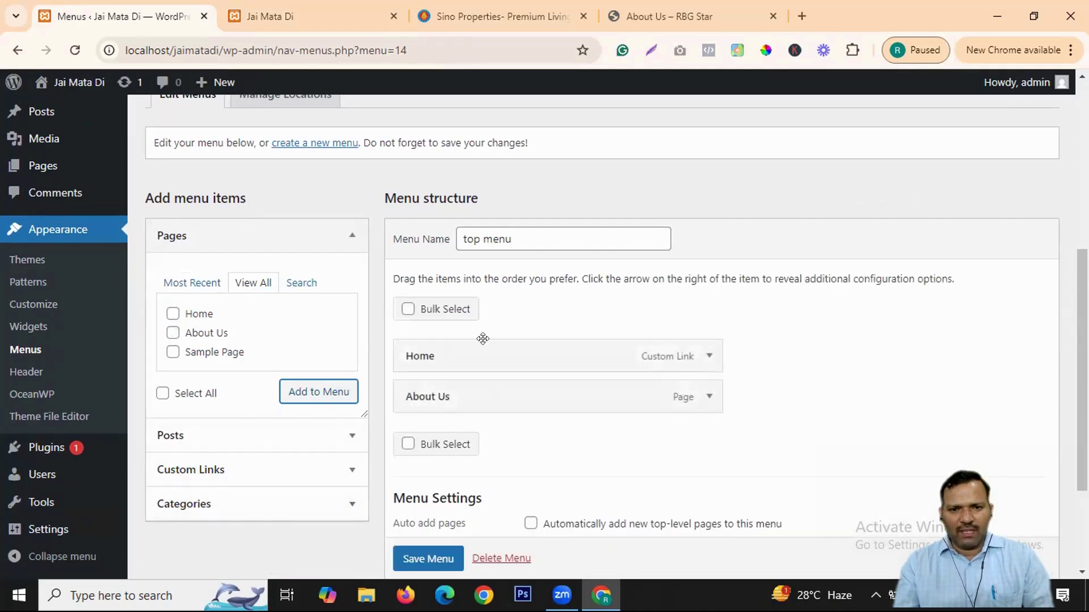
# Step: Add the India, Delhi, Education and Computer categories to the top menu from the full category list
pyautogui.scroll(-3, 380, 283)
pyautogui.click(349, 348)
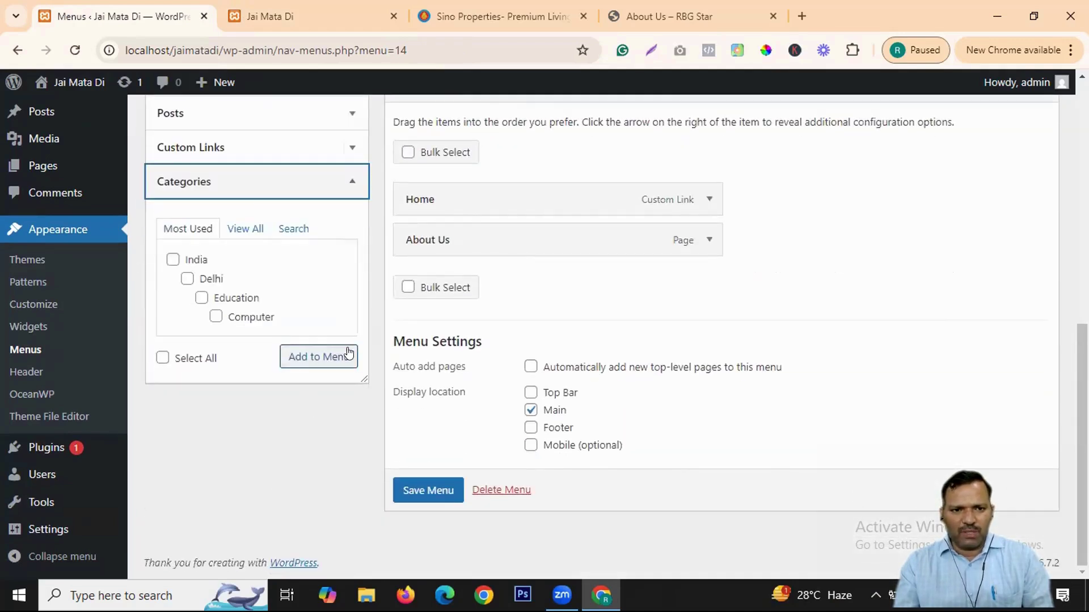
pyautogui.click(241, 230)
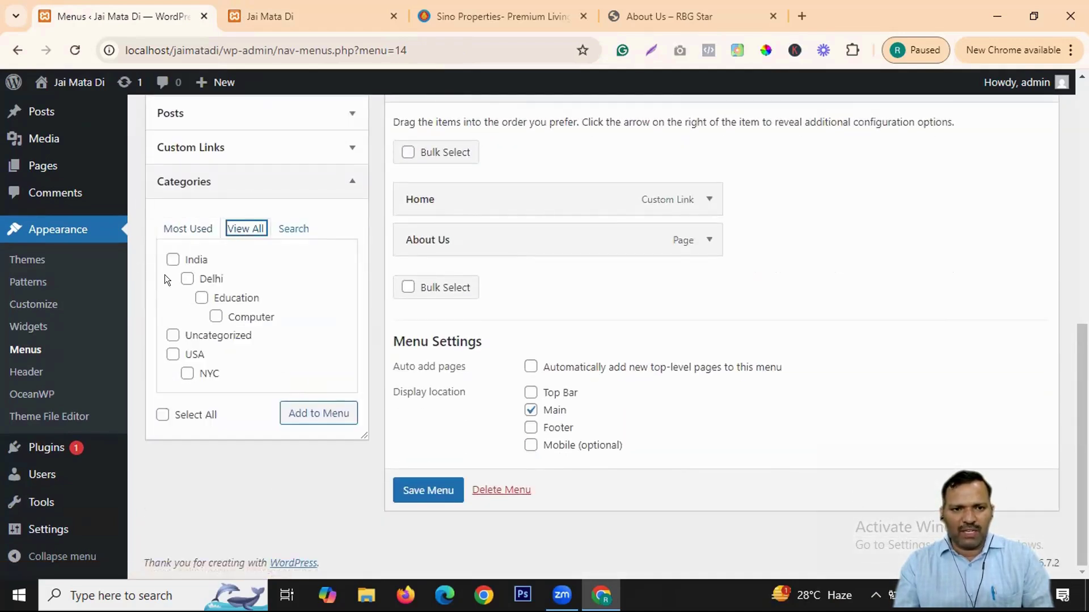
pyautogui.click(172, 261)
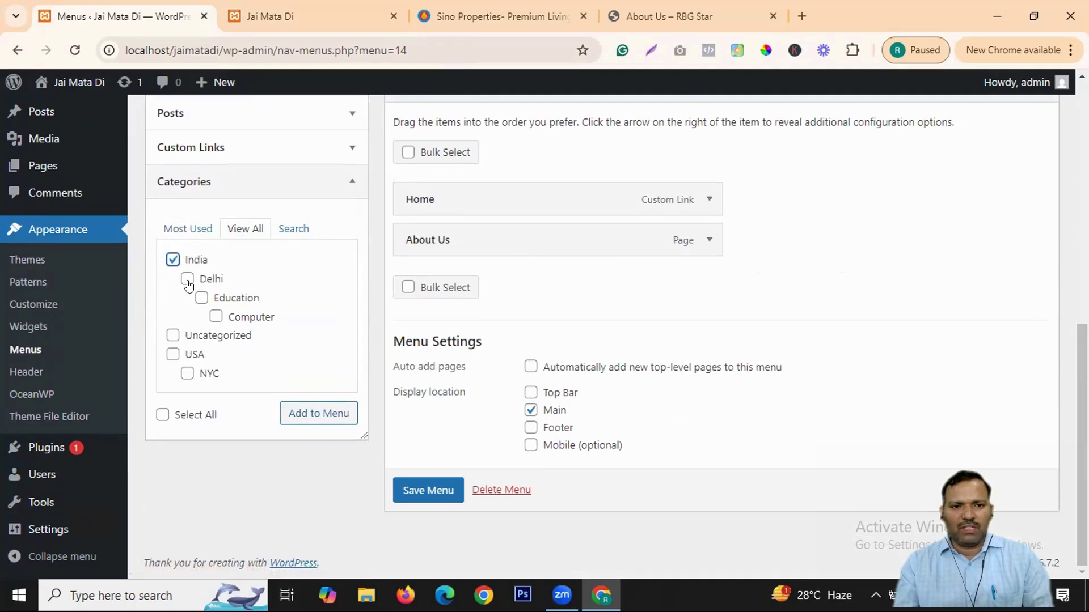
pyautogui.click(187, 279)
pyautogui.click(201, 298)
pyautogui.click(216, 316)
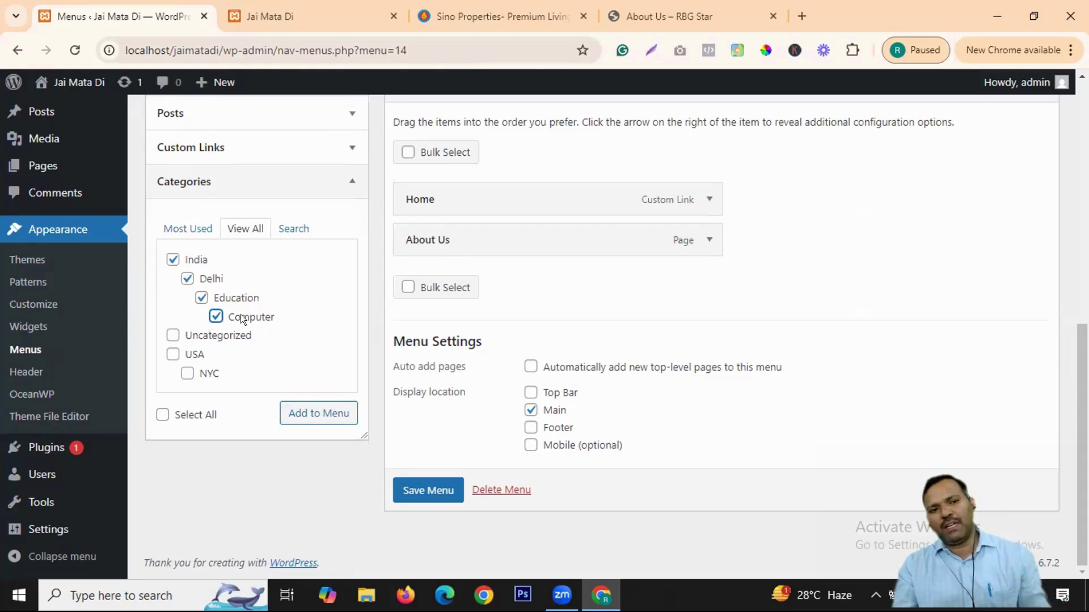
pyautogui.scroll(2, 307, 389)
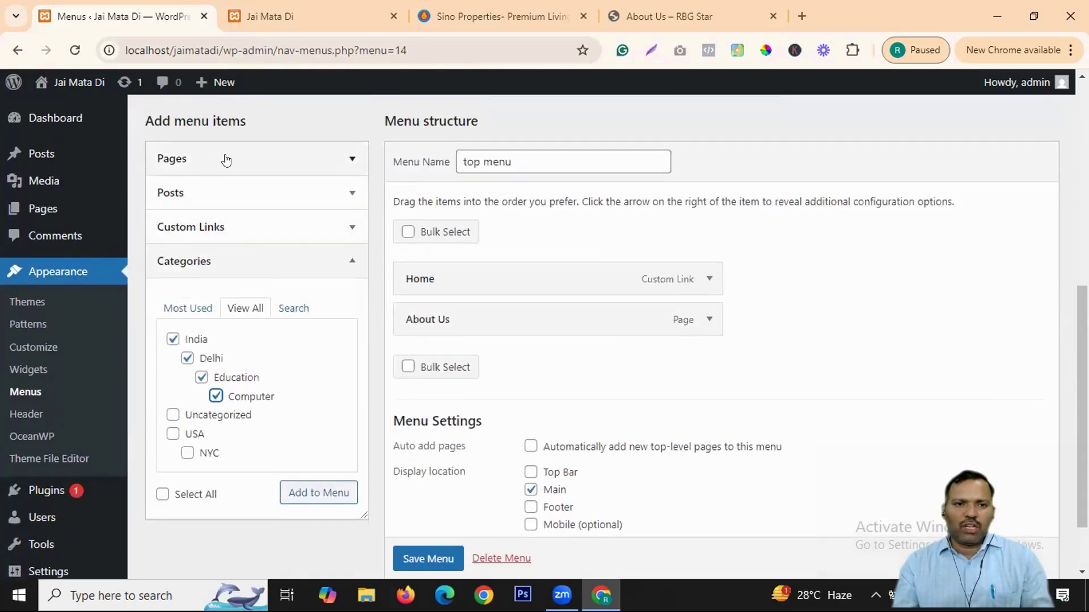
pyautogui.click(225, 163)
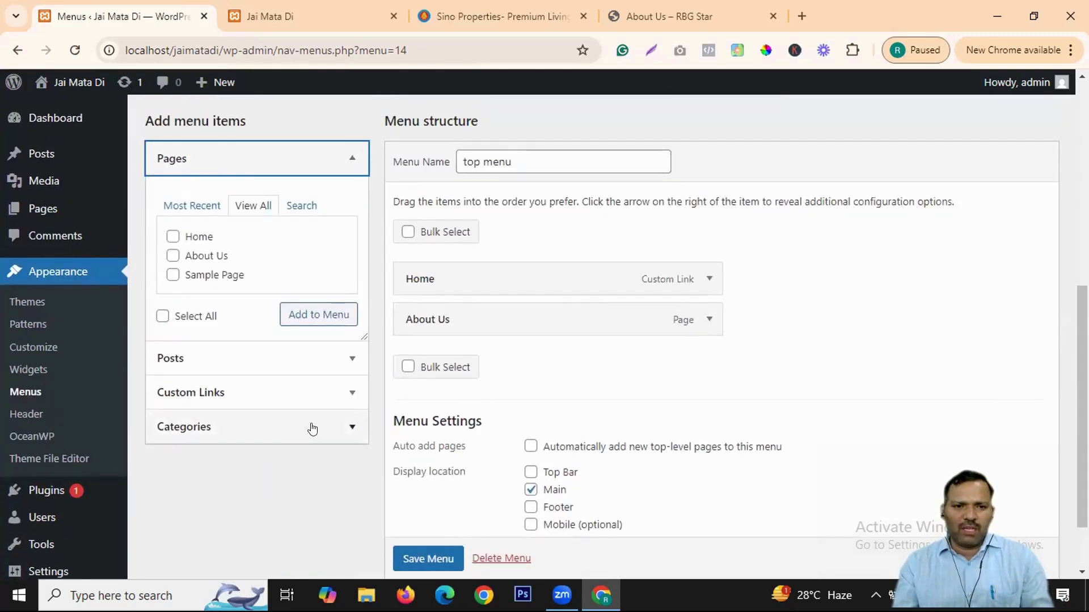
pyautogui.click(311, 428)
pyautogui.click(316, 493)
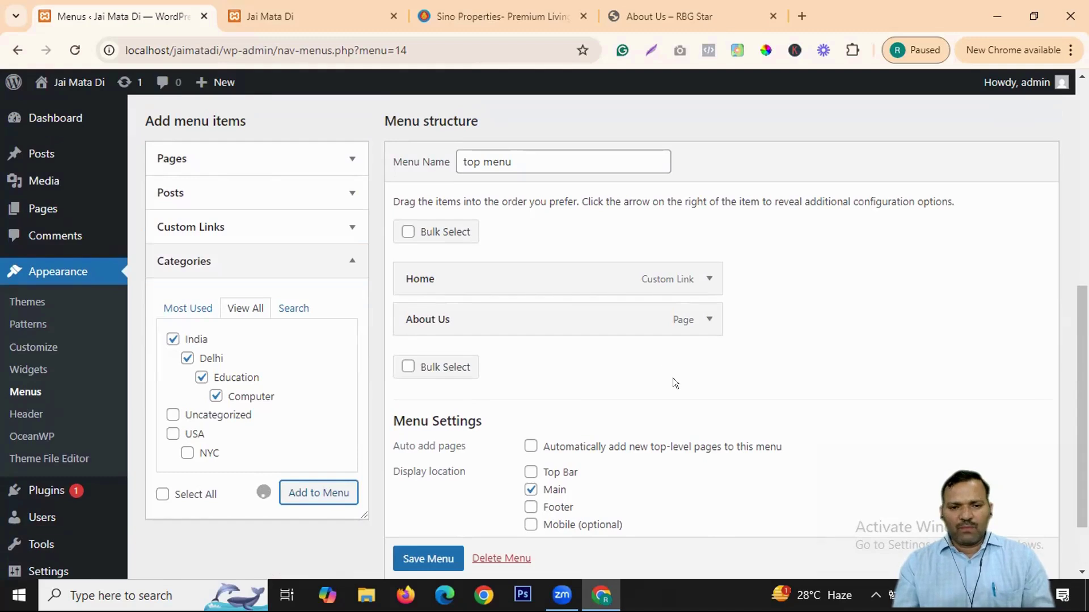
# Step: Nest Delhi under India, make Education and Computer sub items of Delhi, and save the menu
pyautogui.scroll(-3, 682, 337)
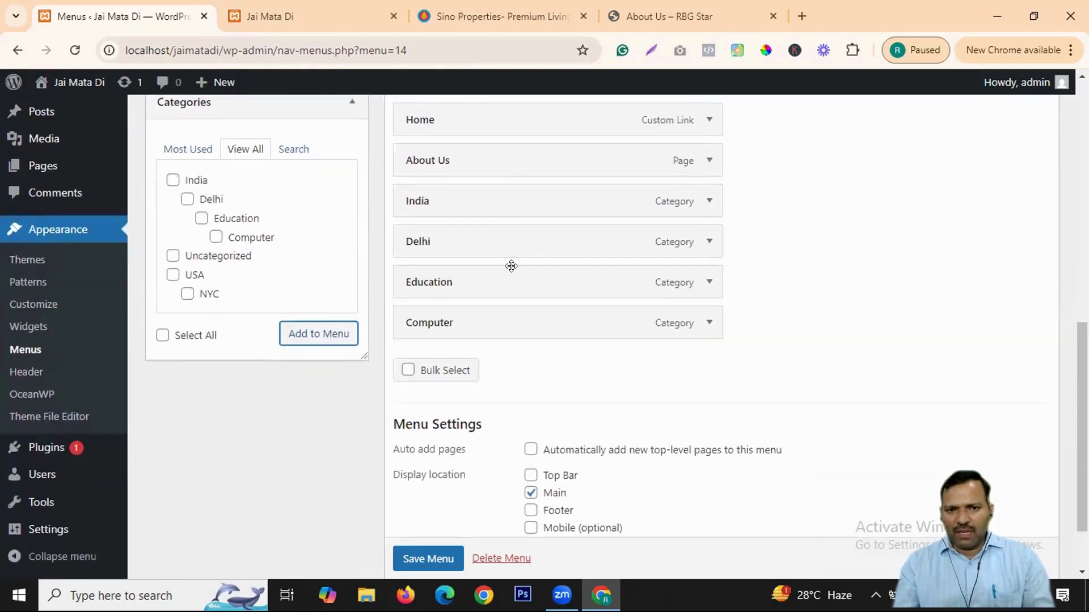
pyautogui.scroll(1, 511, 266)
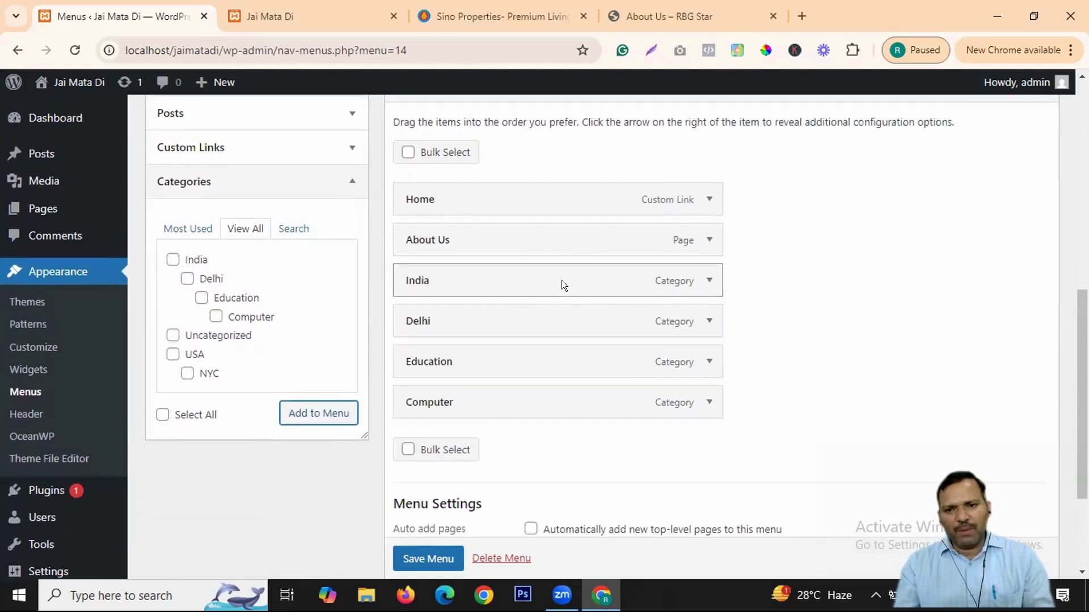
pyautogui.moveTo(530, 315); pyautogui.dragTo(561, 316)
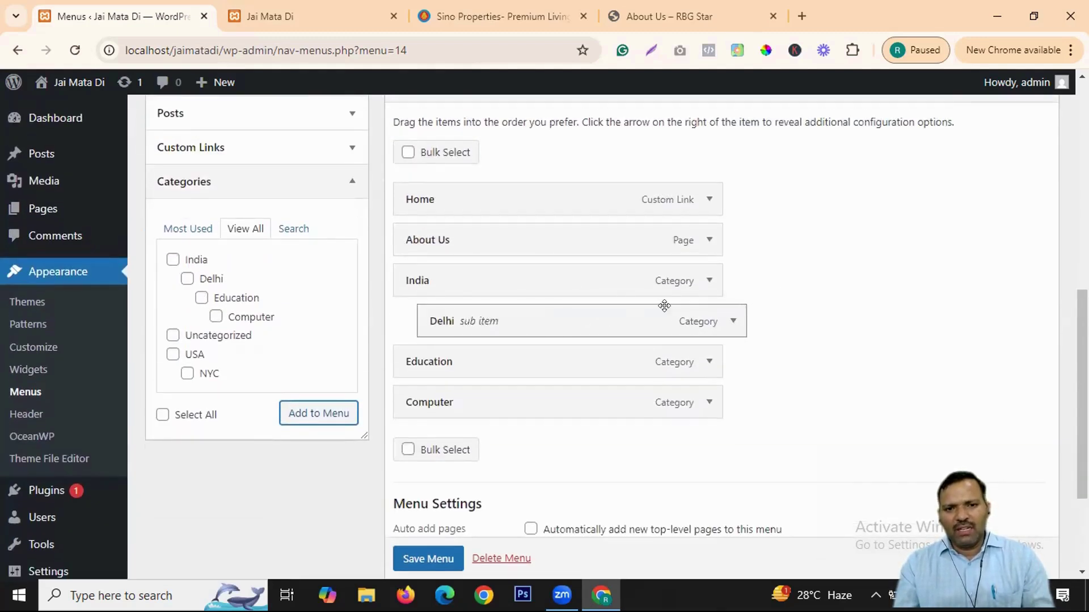
pyautogui.moveTo(490, 355); pyautogui.dragTo(534, 364)
pyautogui.moveTo(479, 397); pyautogui.dragTo(553, 397)
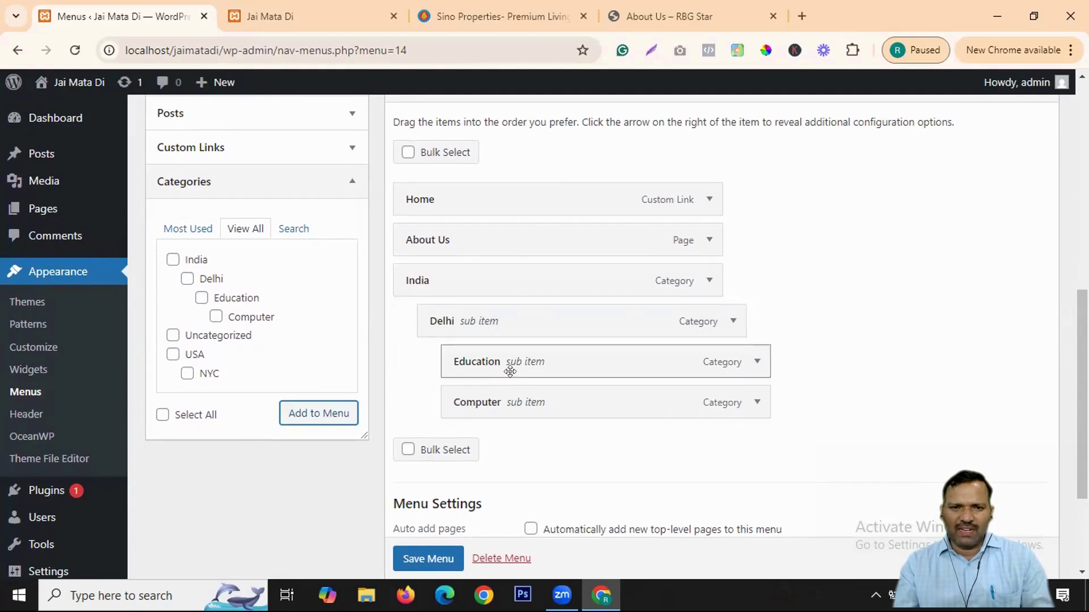
pyautogui.scroll(-3, 681, 306)
pyautogui.click(430, 493)
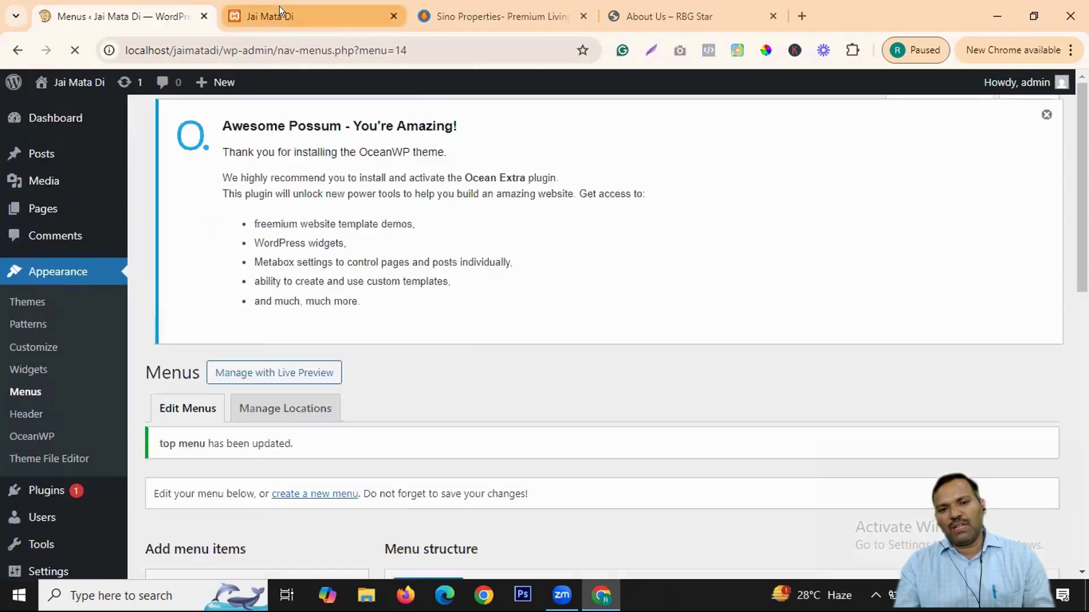
# Step: Reload the site's front page, check the header menu with its India submenus, and open the About Us page from it
pyautogui.click(279, 6)
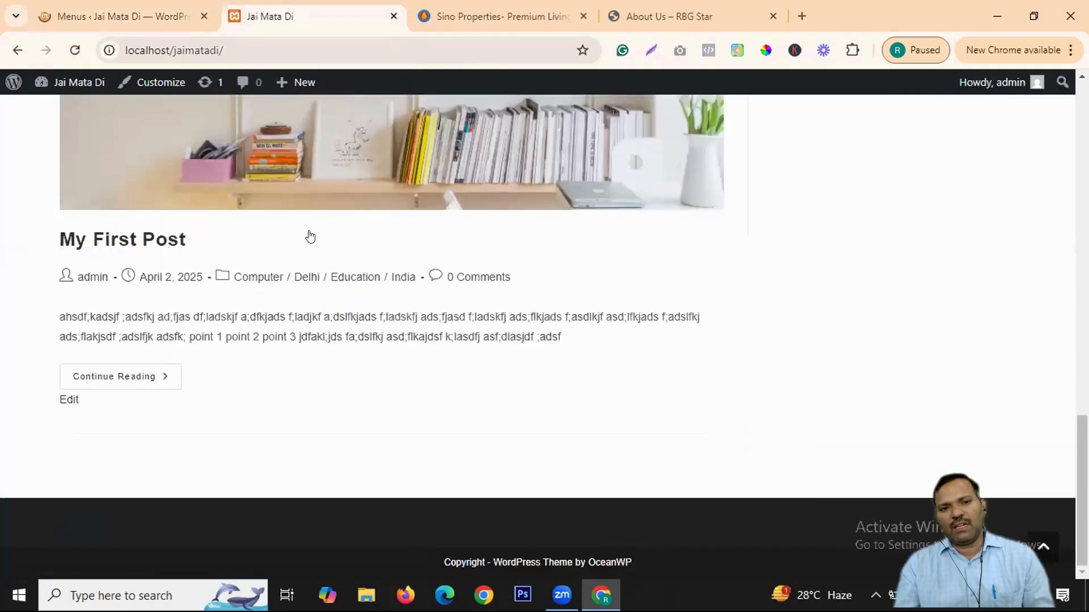
pyautogui.scroll(20, 1062, 158)
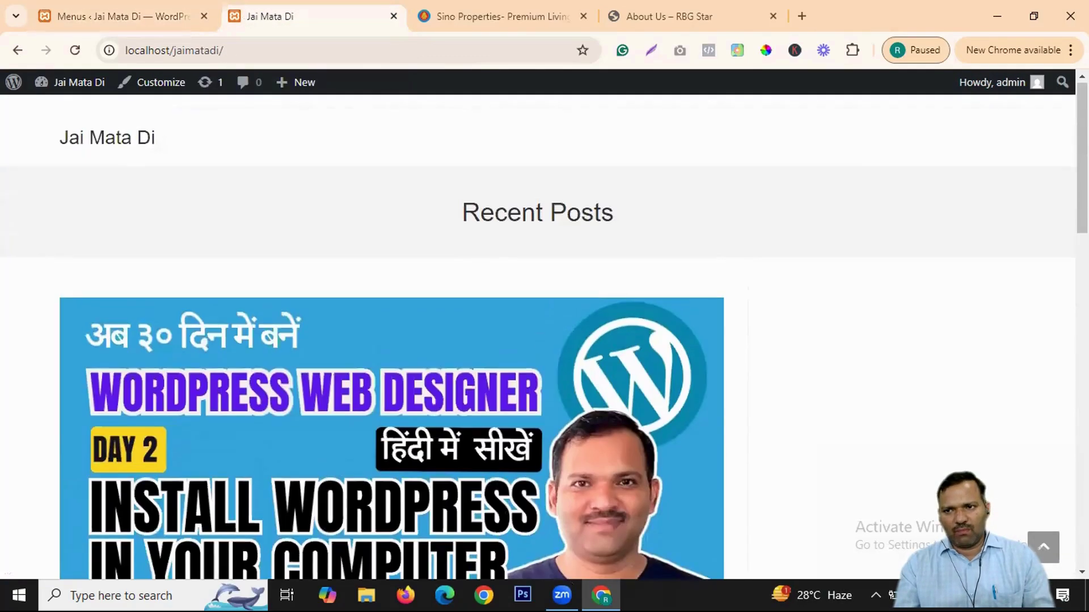
pyautogui.click(75, 48)
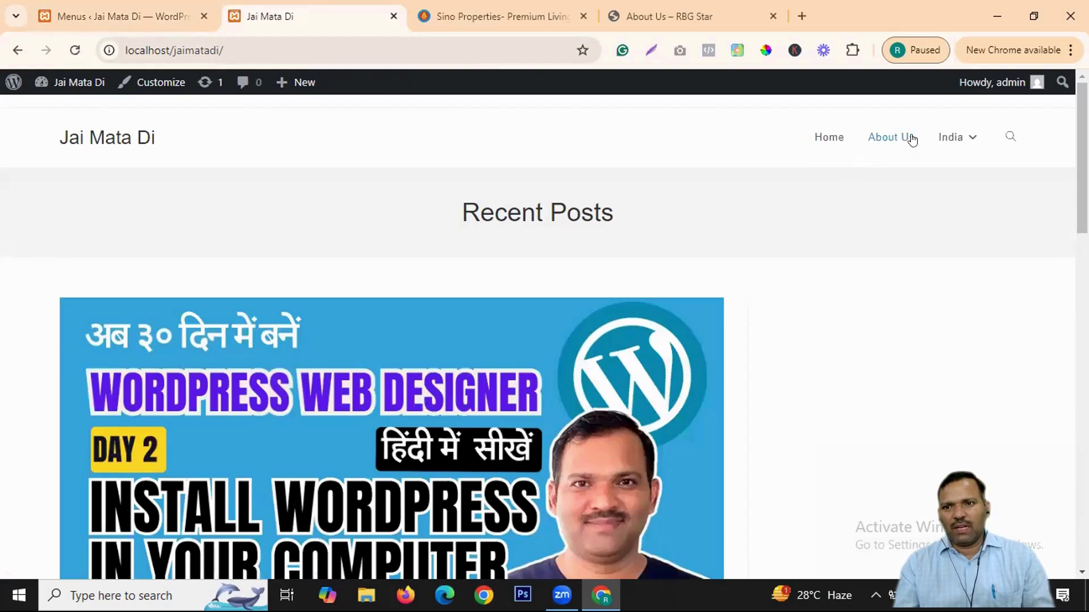
pyautogui.moveTo(948, 138)
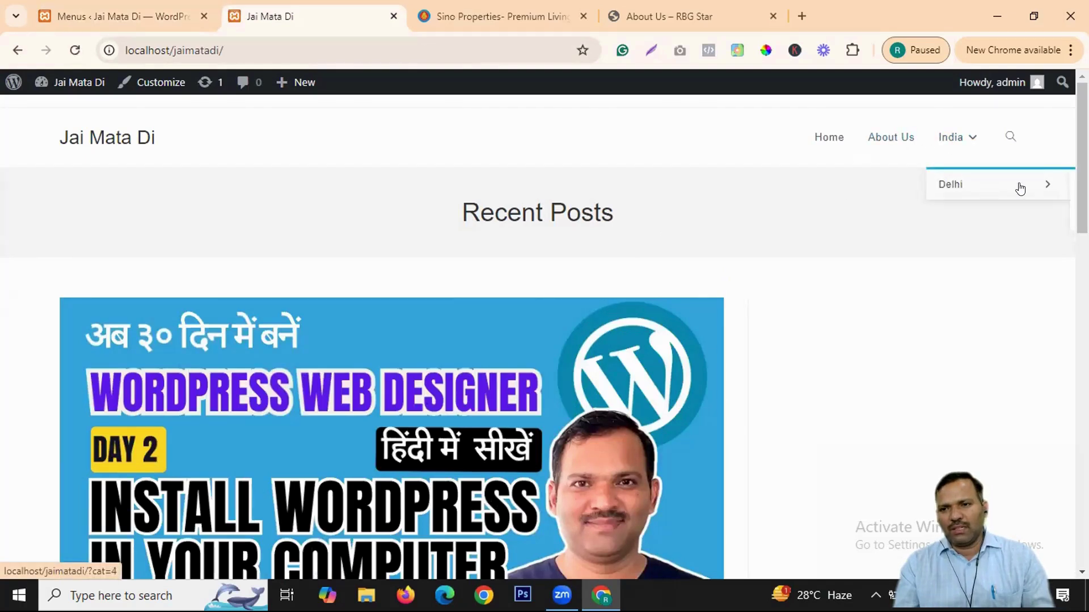
pyautogui.hotkey('ctrl', '-')
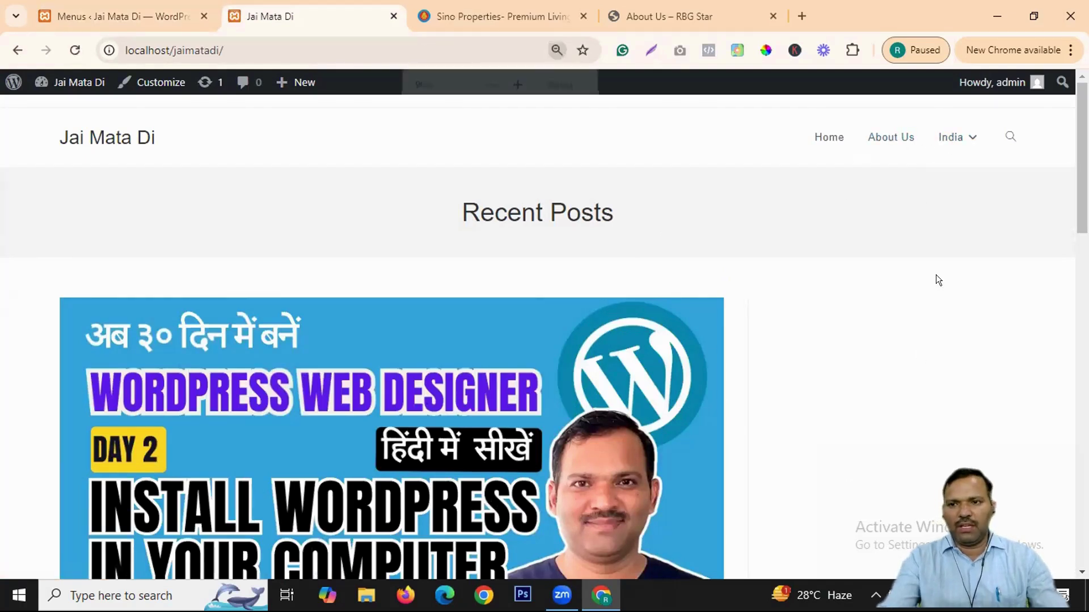
pyautogui.moveTo(845, 120)
pyautogui.moveTo(862, 154)
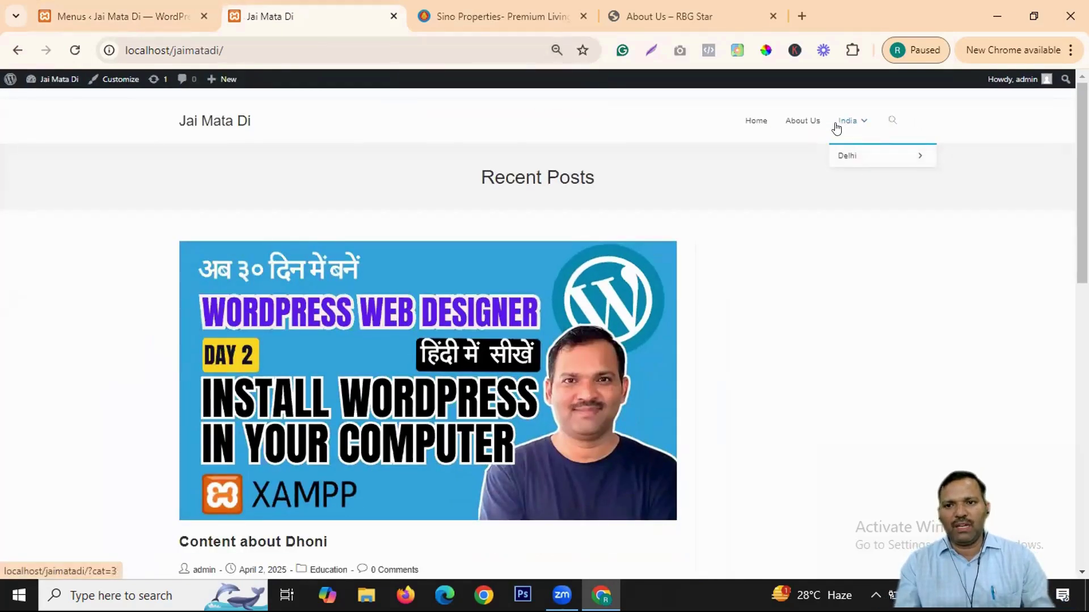
pyautogui.hotkey('ctrl', '0')
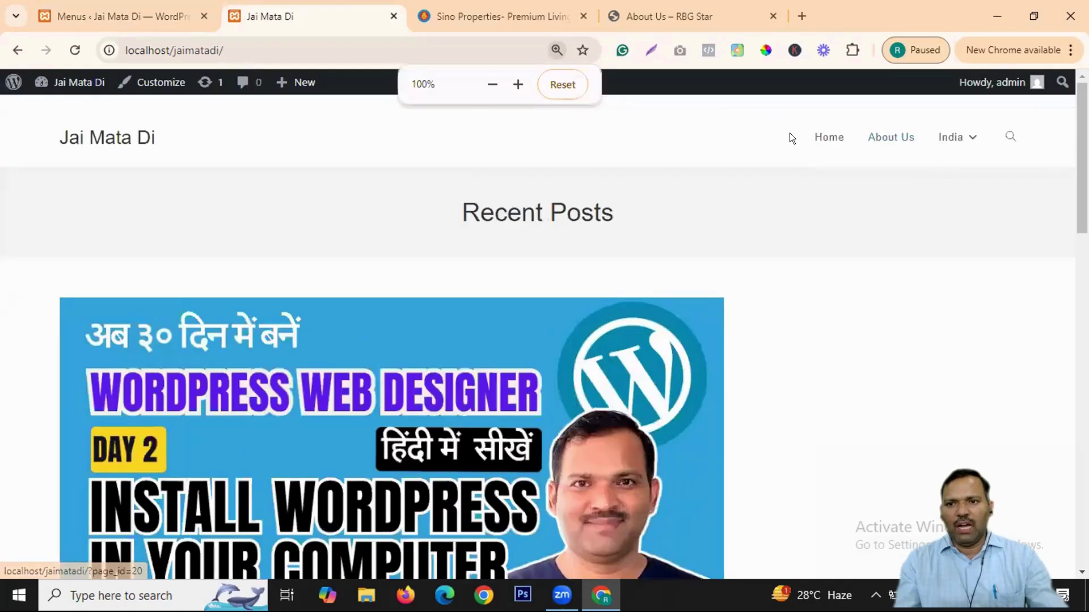
pyautogui.click(872, 138)
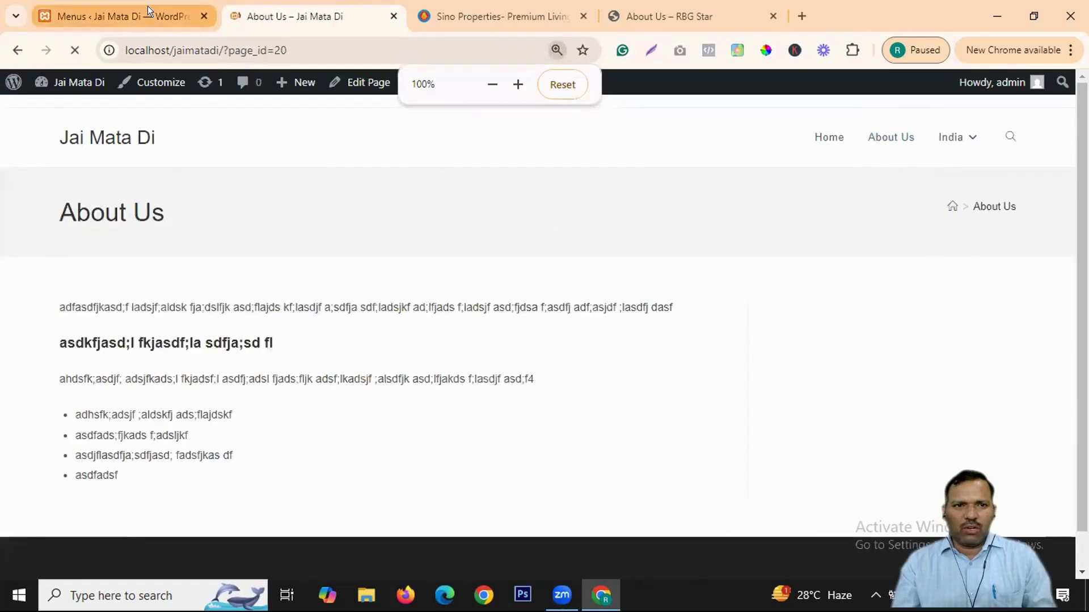
# Step: Add Sample Page to the top menu from the full list of pages and try to save the menu
pyautogui.click(148, 11)
pyautogui.scroll(-6, 507, 351)
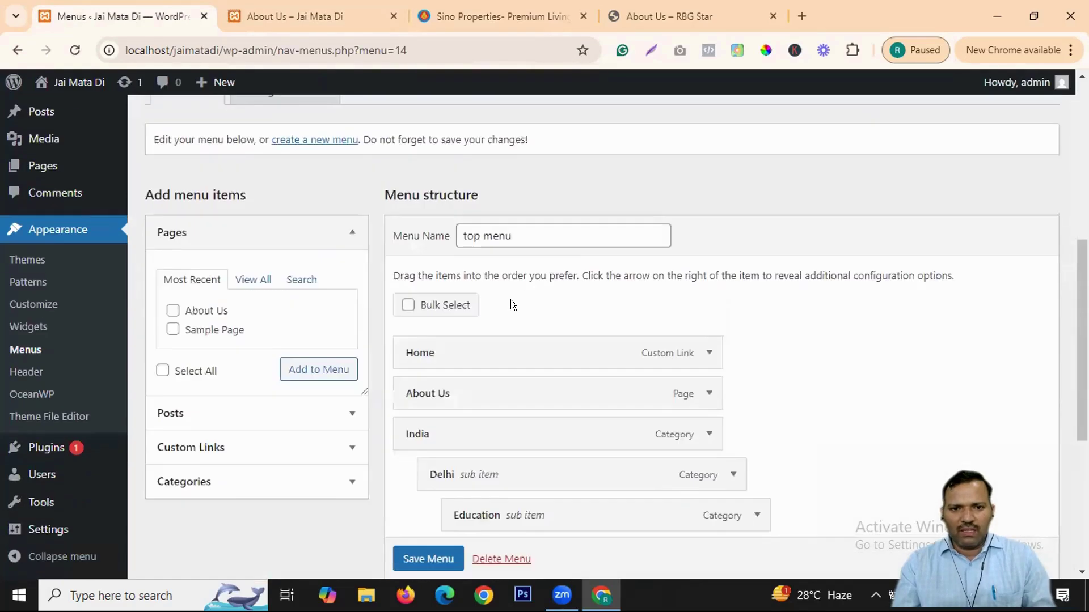
pyautogui.scroll(-5, 511, 300)
pyautogui.scroll(3, 523, 308)
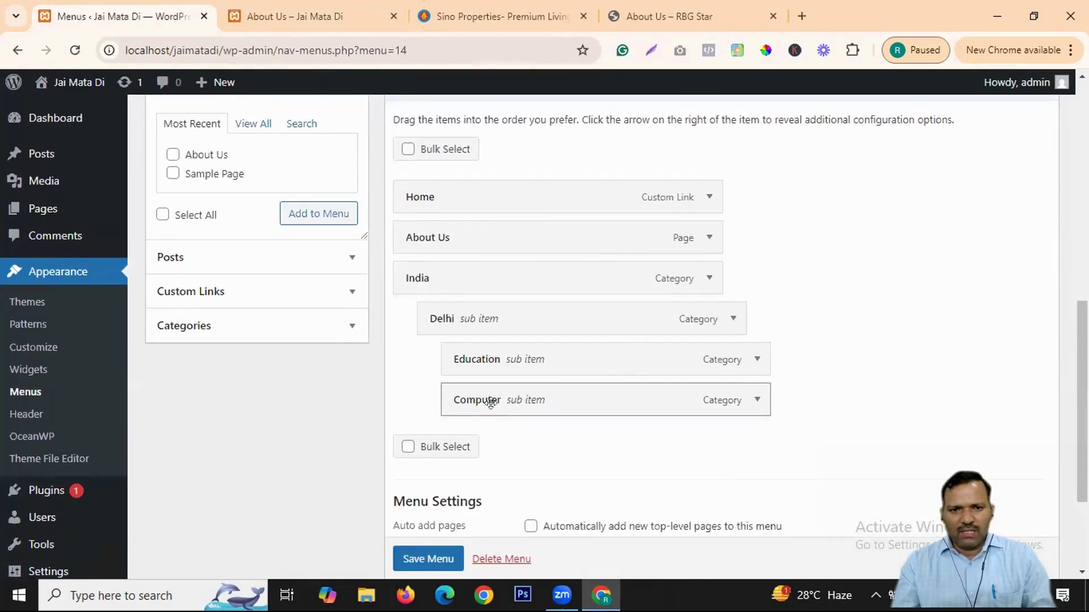
pyautogui.click(249, 125)
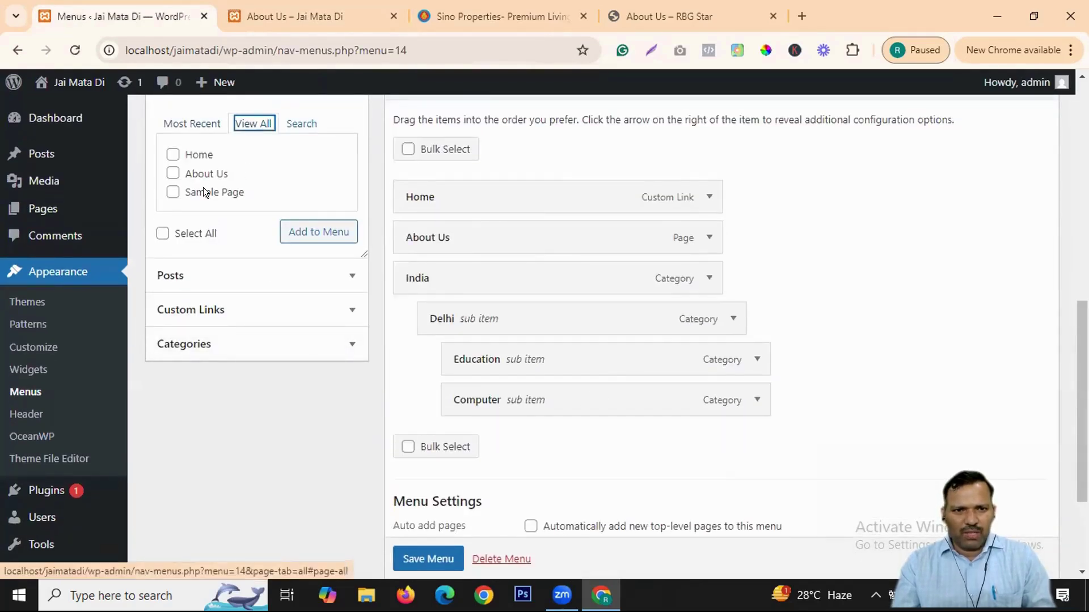
pyautogui.click(173, 192)
pyautogui.click(315, 231)
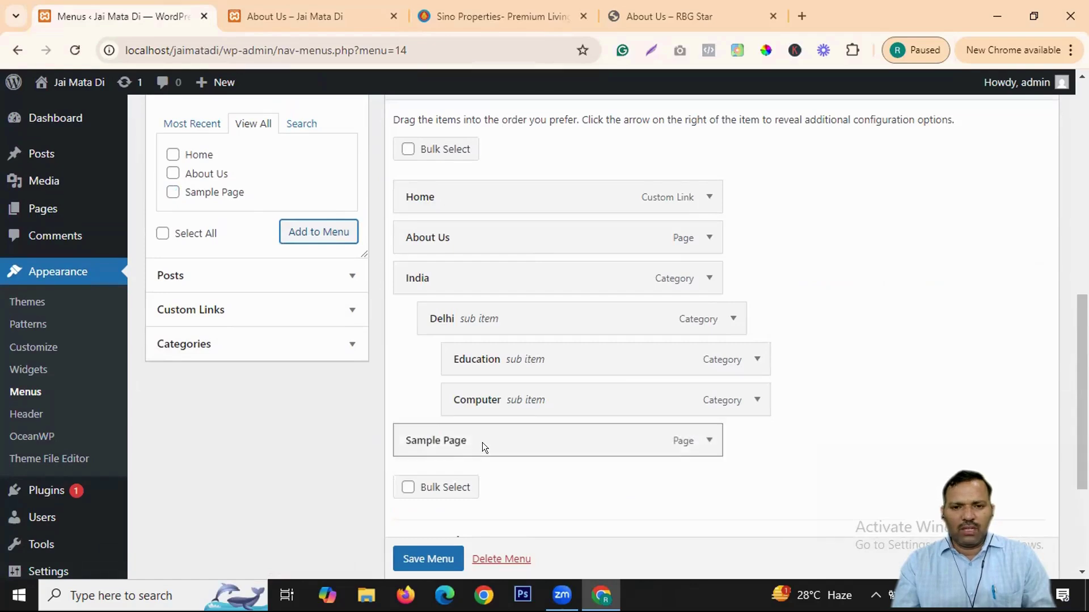
pyautogui.scroll(-3, 505, 471)
pyautogui.click(423, 530)
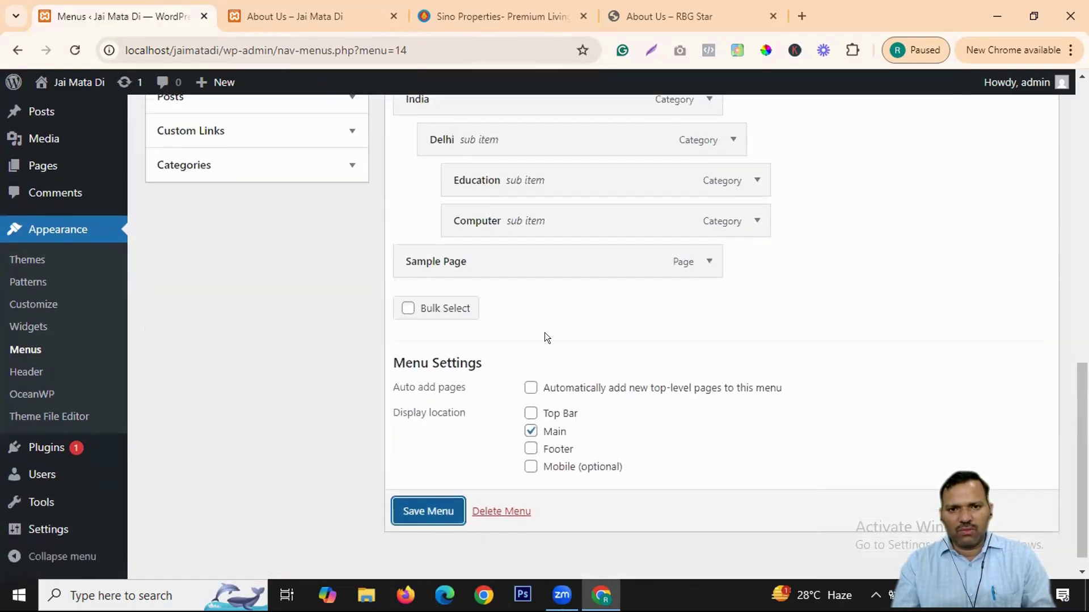
# Step: Reload the site and return to its home page to check the header menu for Sample Page
pyautogui.scroll(3, 545, 335)
pyautogui.click(328, 16)
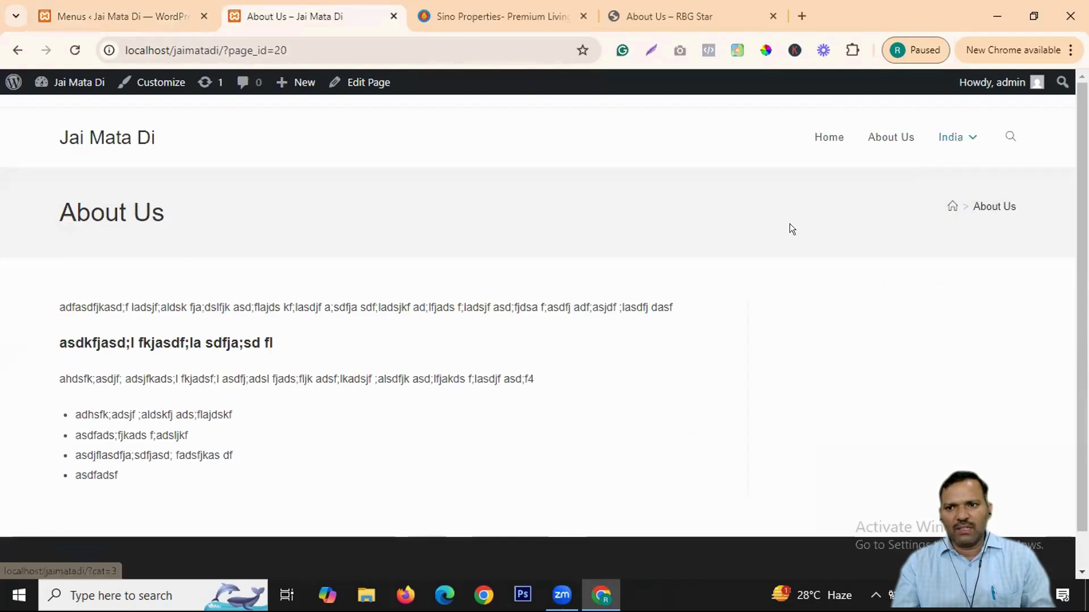
pyautogui.click(75, 50)
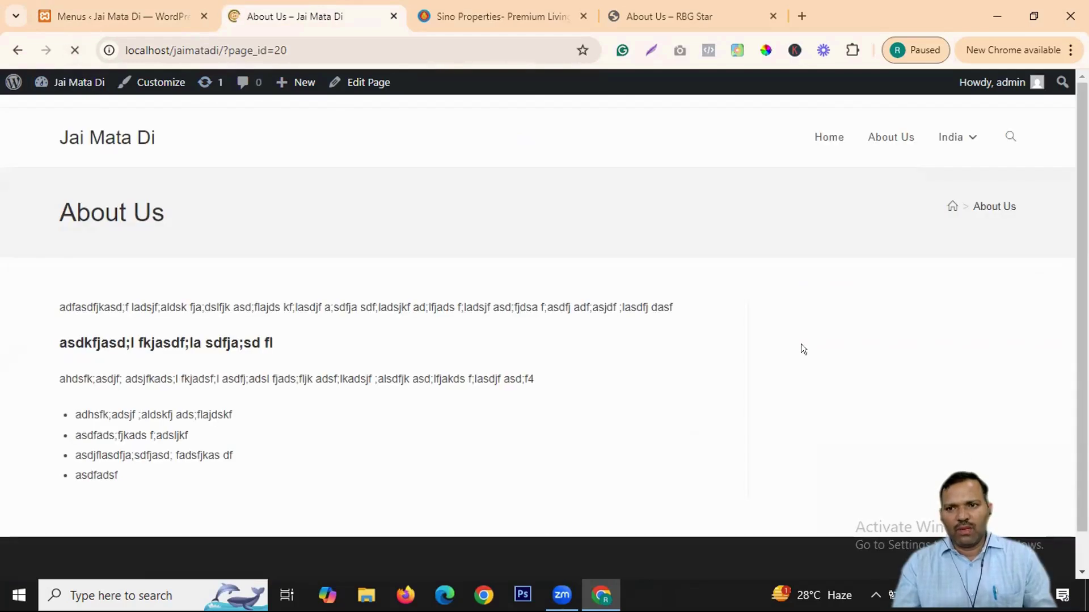
pyautogui.click(122, 144)
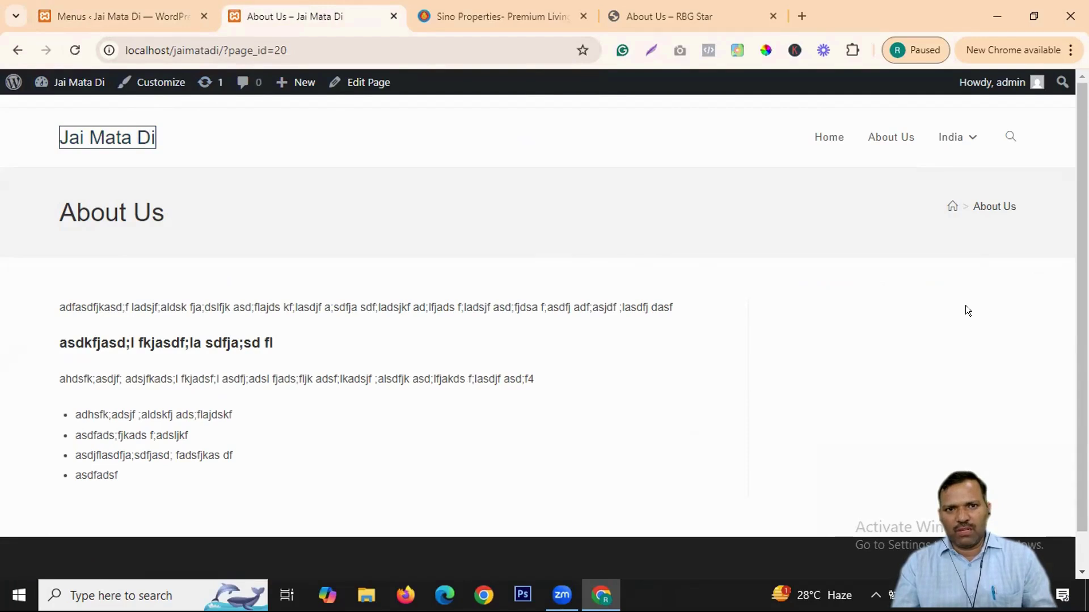
pyautogui.click(116, 138)
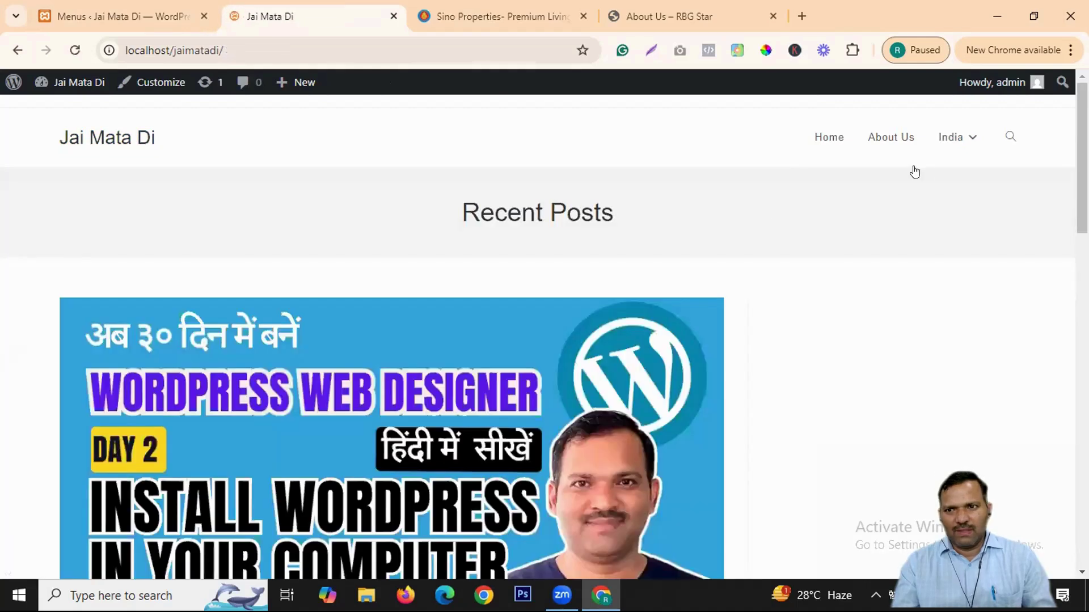
# Step: Save the top menu with Sample Page as its last item
pyautogui.click(122, 16)
pyautogui.scroll(-3, 543, 405)
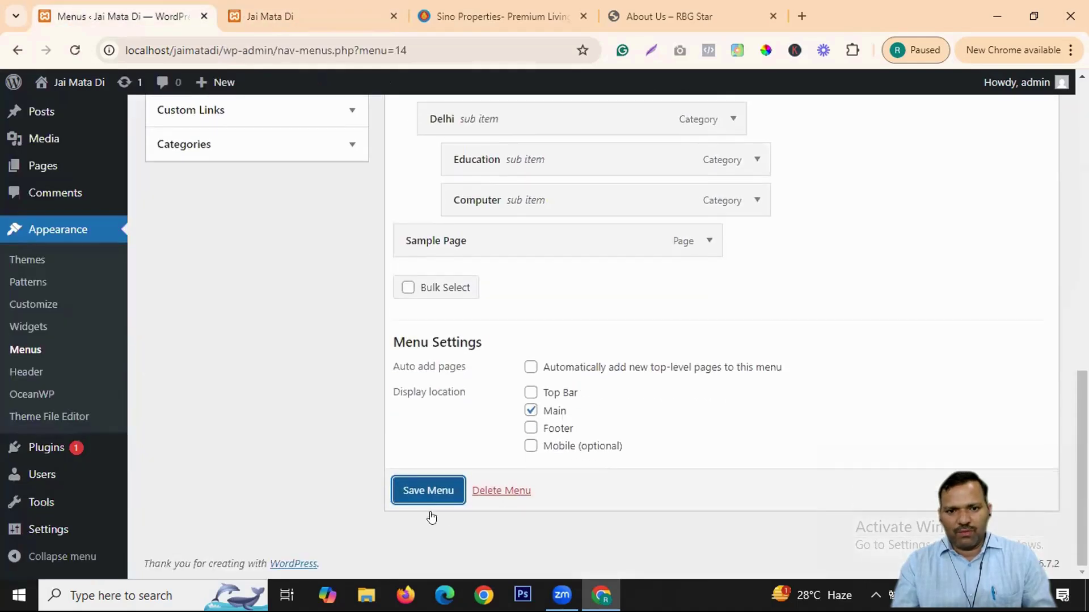
pyautogui.click(429, 490)
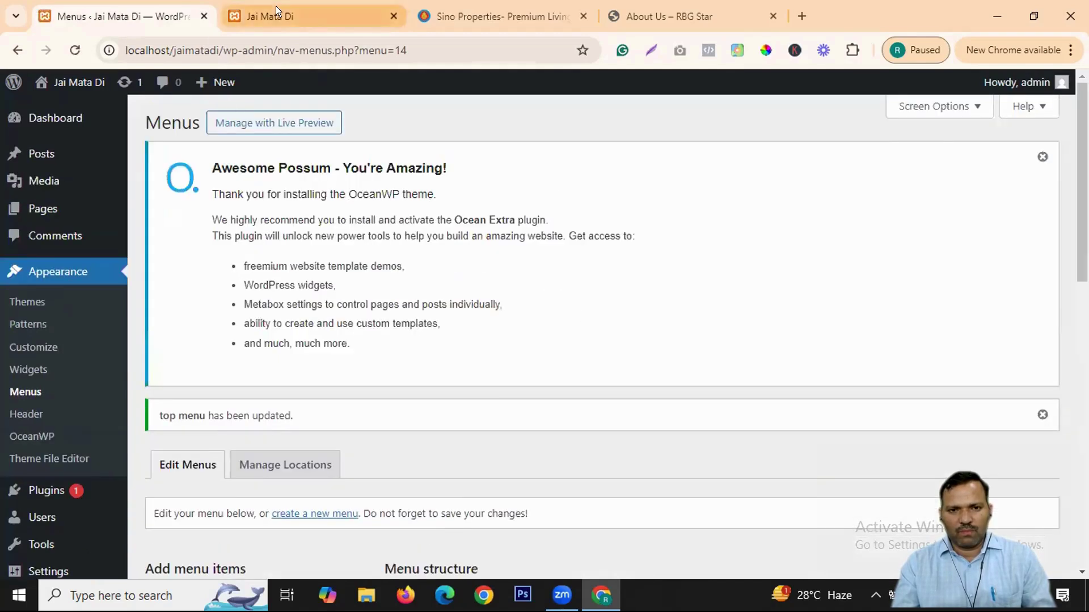
# Step: Reload the site's home page and expand India and Delhi in the header menu to inspect their sub items
pyautogui.click(276, 7)
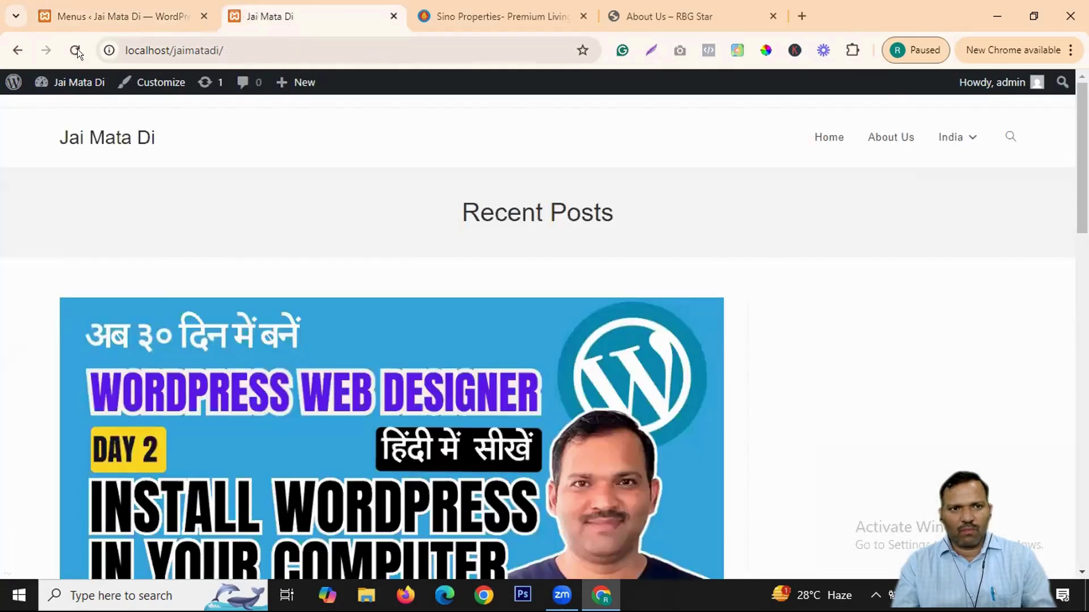
pyautogui.click(76, 50)
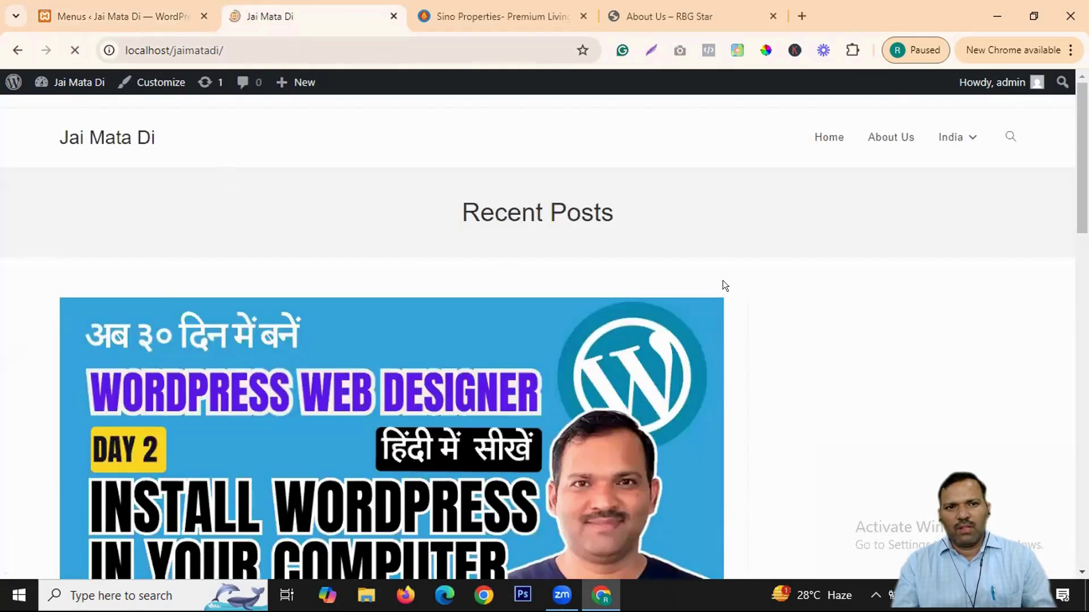
pyautogui.moveTo(882, 150)
pyautogui.moveTo(872, 186)
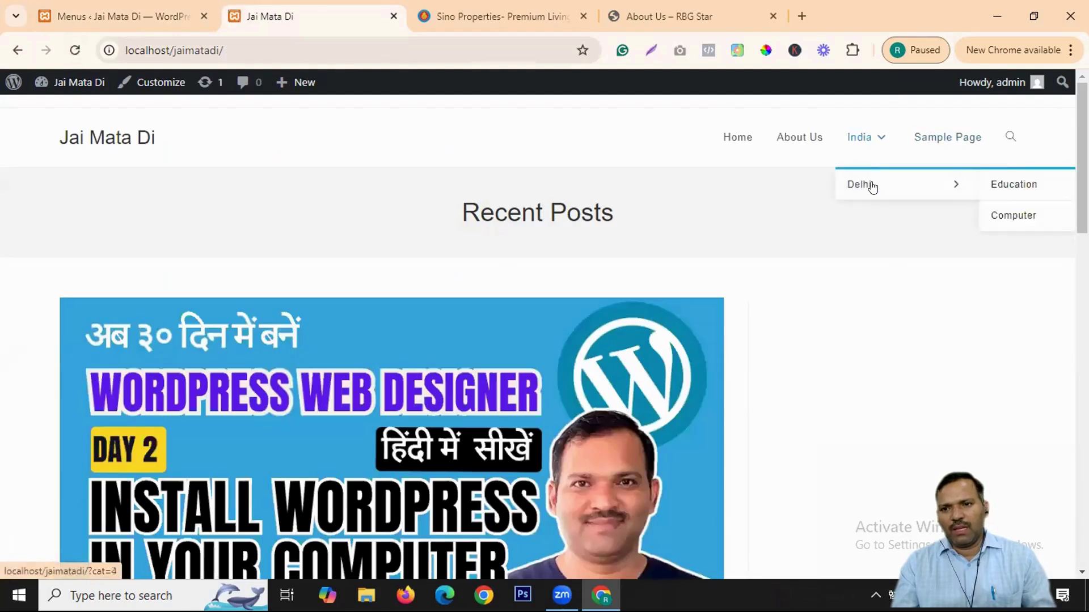
# Step: Search the site for "dhoni" from the header and look through the post Content about Dhoni
pyautogui.click(1013, 139)
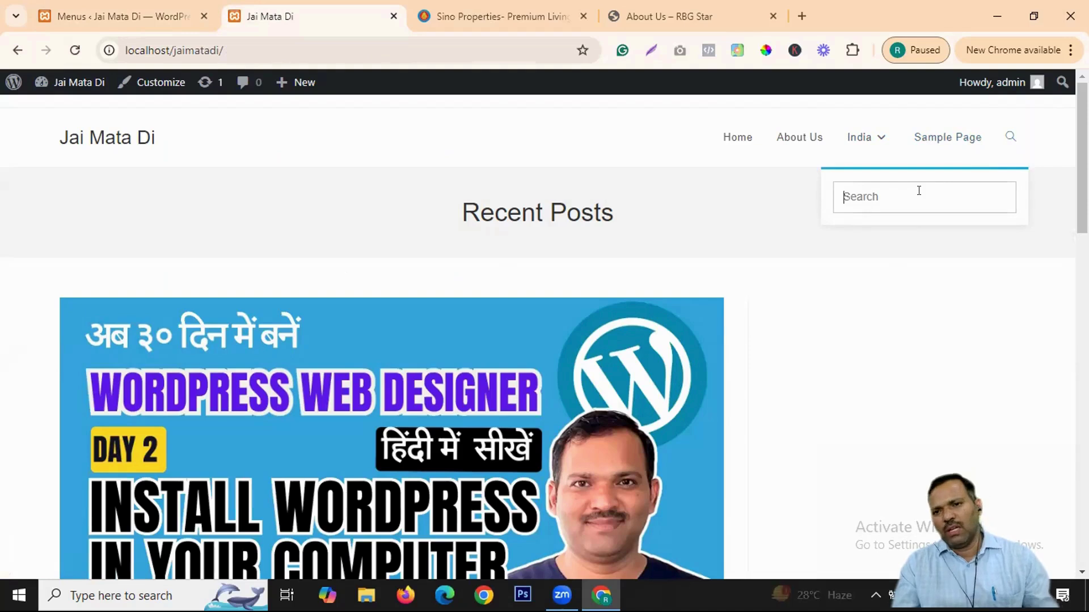
pyautogui.write('dhoni')
pyautogui.press('Return')
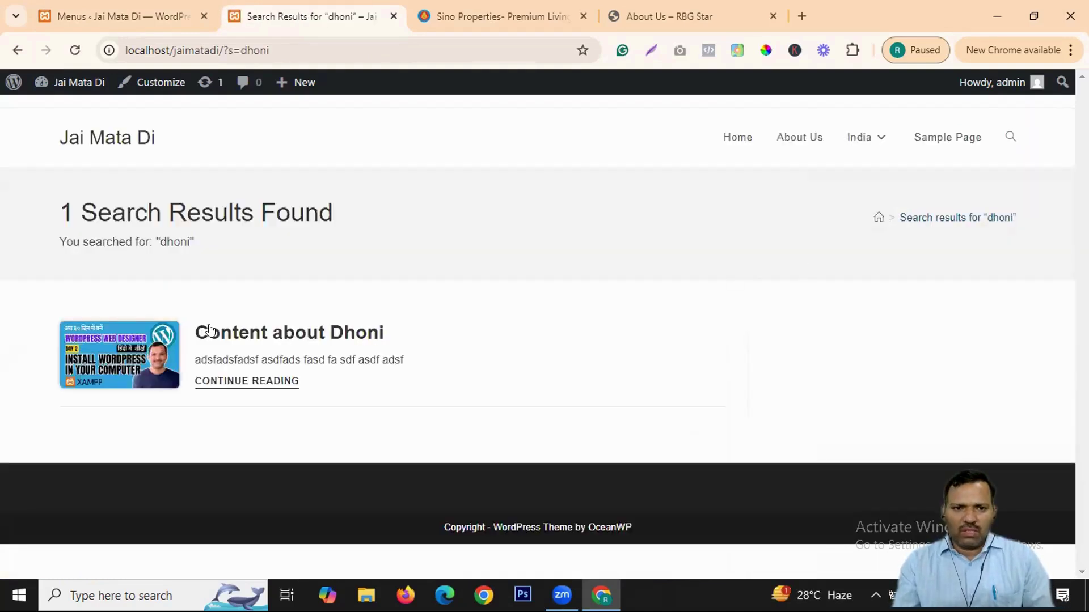
pyautogui.click(234, 336)
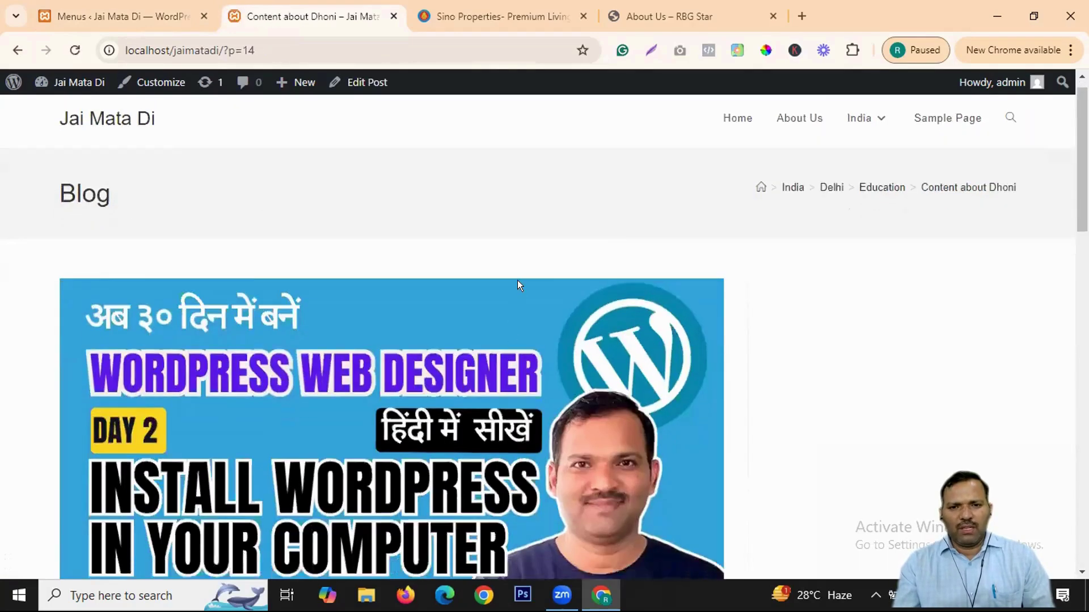
pyautogui.scroll(-10, 519, 290)
pyautogui.scroll(10, 522, 302)
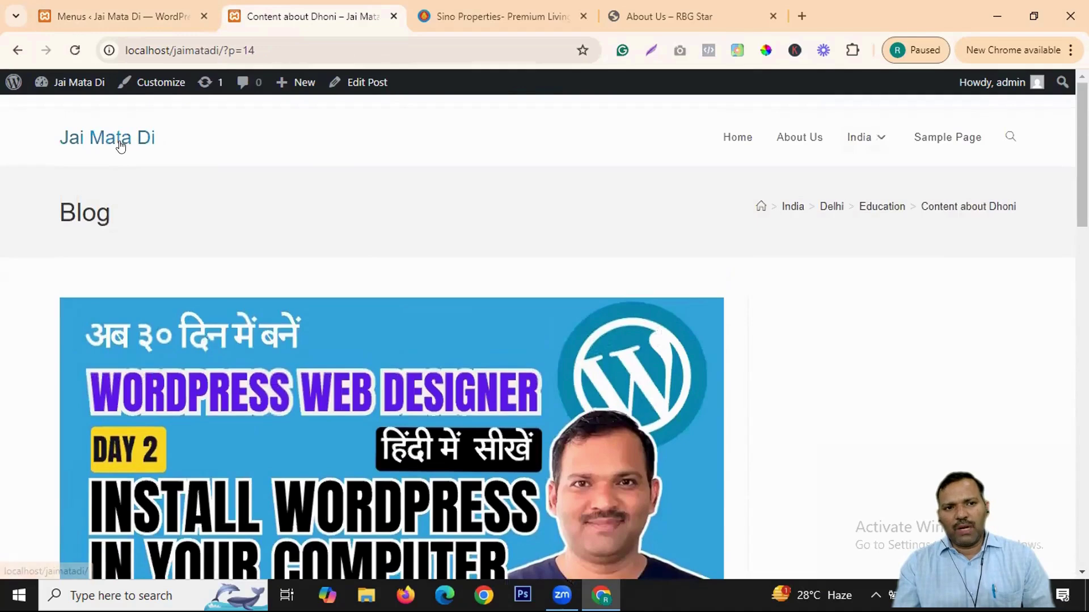
# Step: Return the site to its home page and review the top menu's structure and display settings in the menu editor
pyautogui.click(119, 143)
pyautogui.click(122, 15)
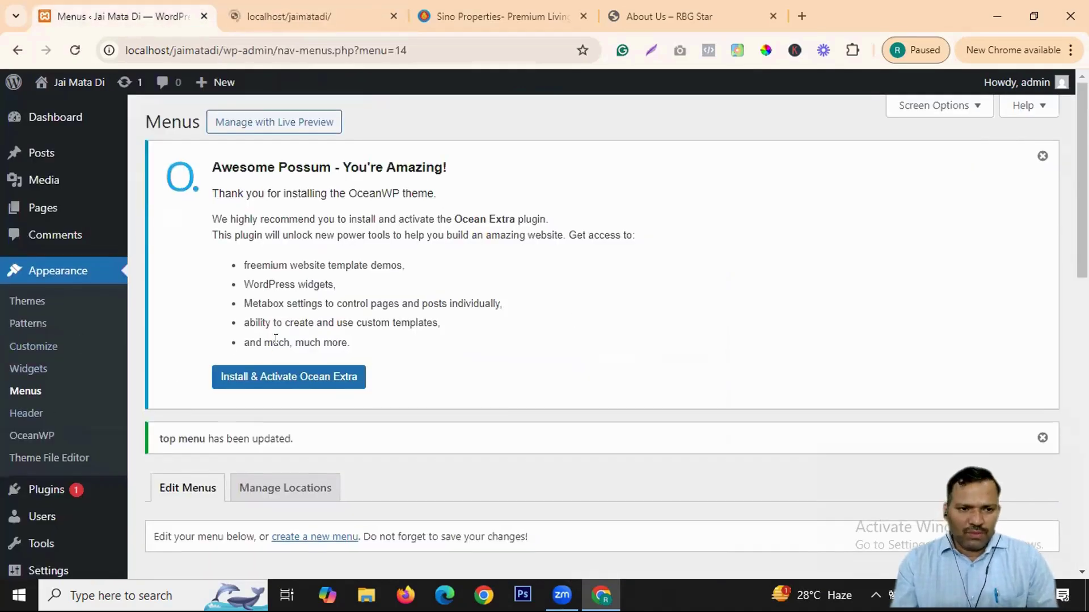
pyautogui.scroll(-2, 25, 344)
pyautogui.scroll(-5, 600, 211)
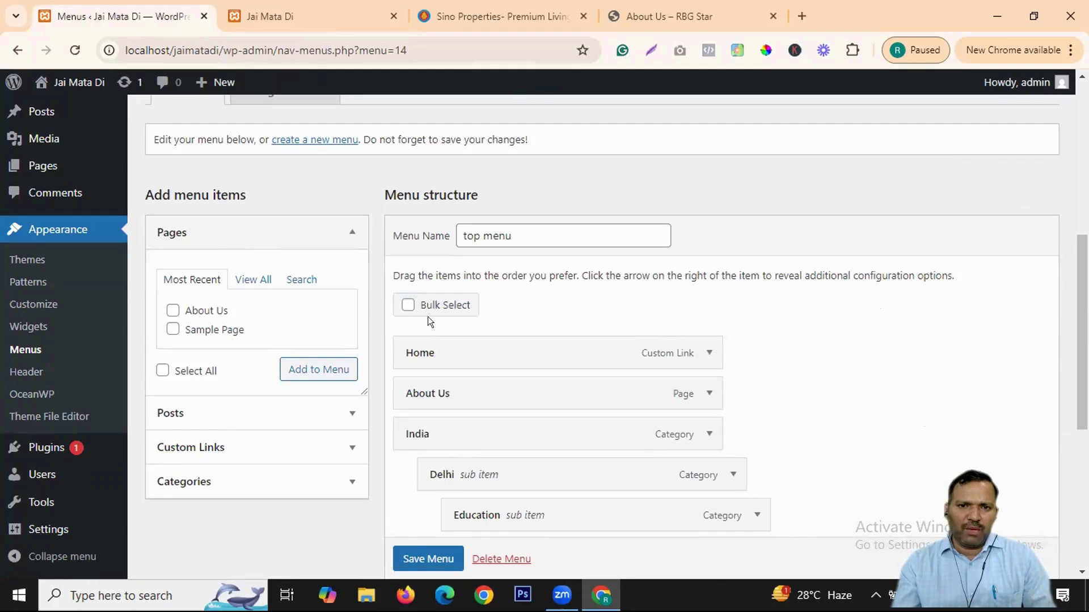
pyautogui.scroll(4, 529, 267)
pyautogui.scroll(-4, 530, 291)
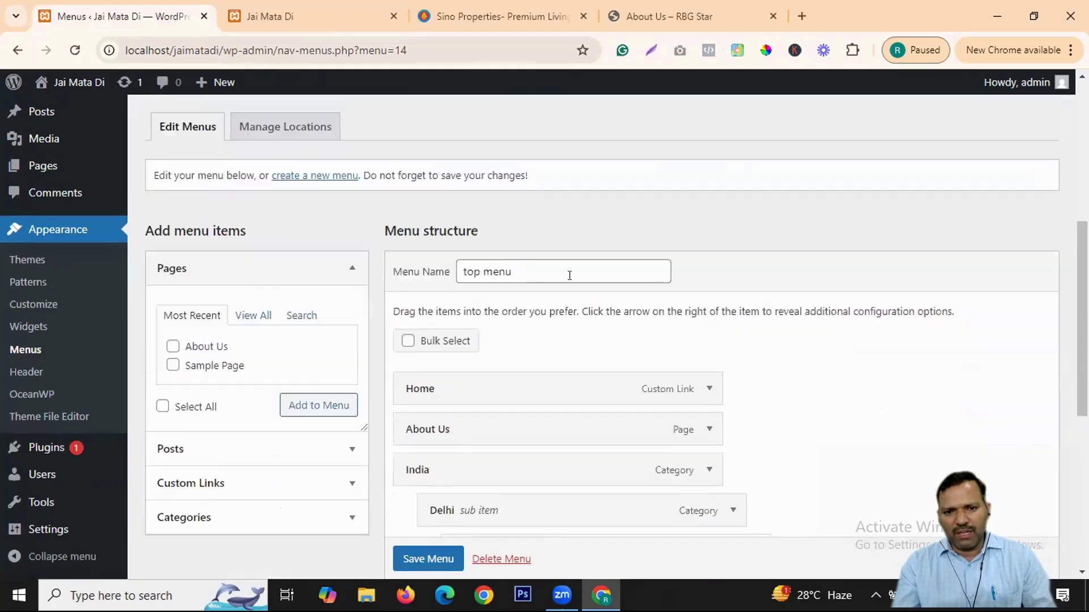
pyautogui.scroll(5, 787, 335)
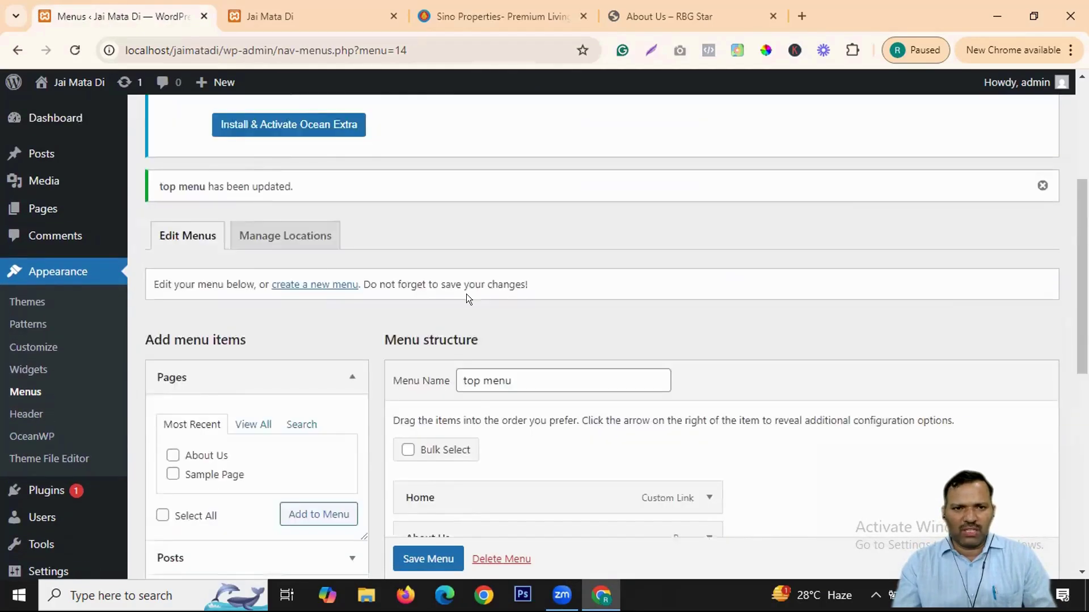
pyautogui.scroll(-8, 574, 313)
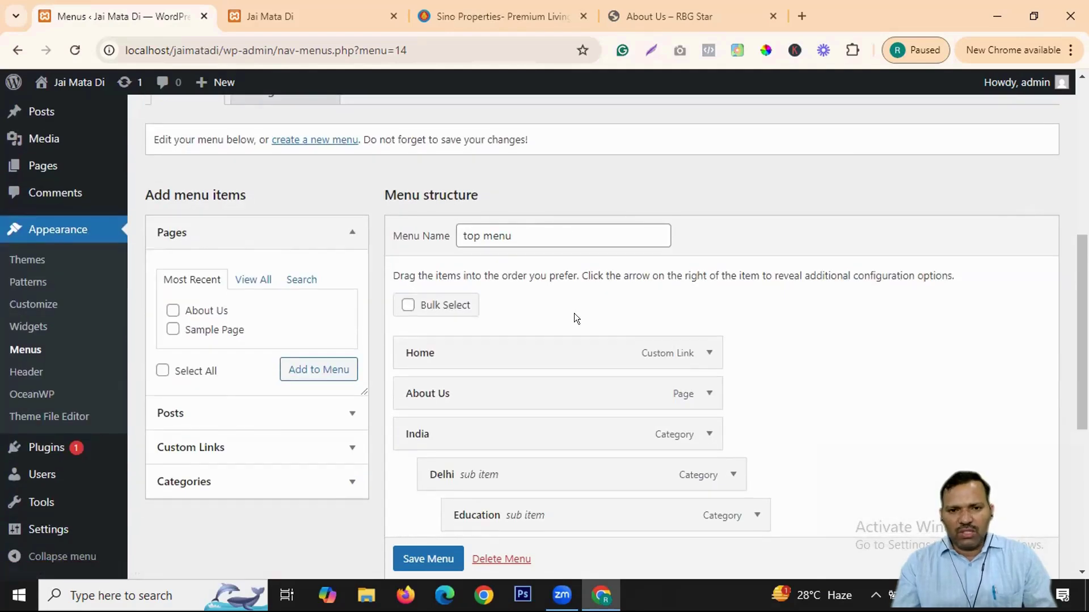
pyautogui.scroll(2, 601, 287)
pyautogui.scroll(-3, 598, 301)
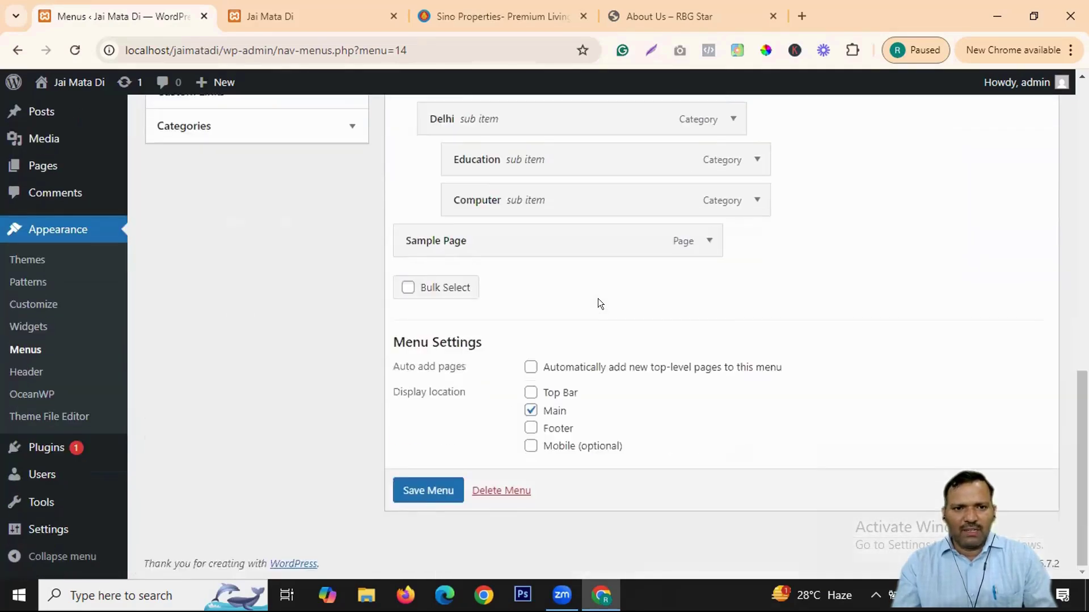
pyautogui.scroll(7, 598, 300)
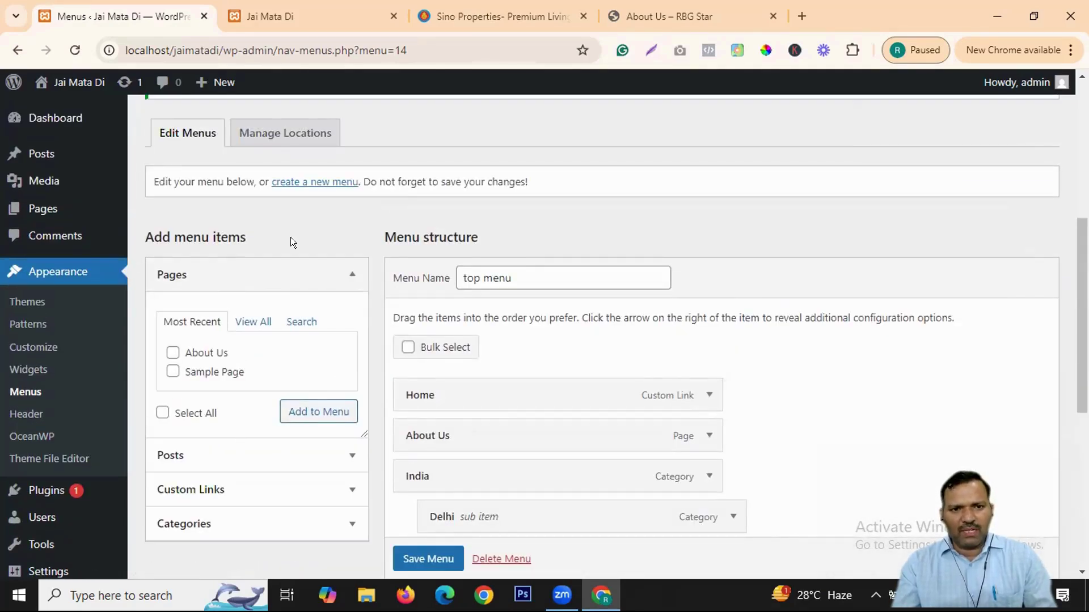
# Step: Open the theme's menu locations and check which menu is assigned to each one
pyautogui.click(277, 133)
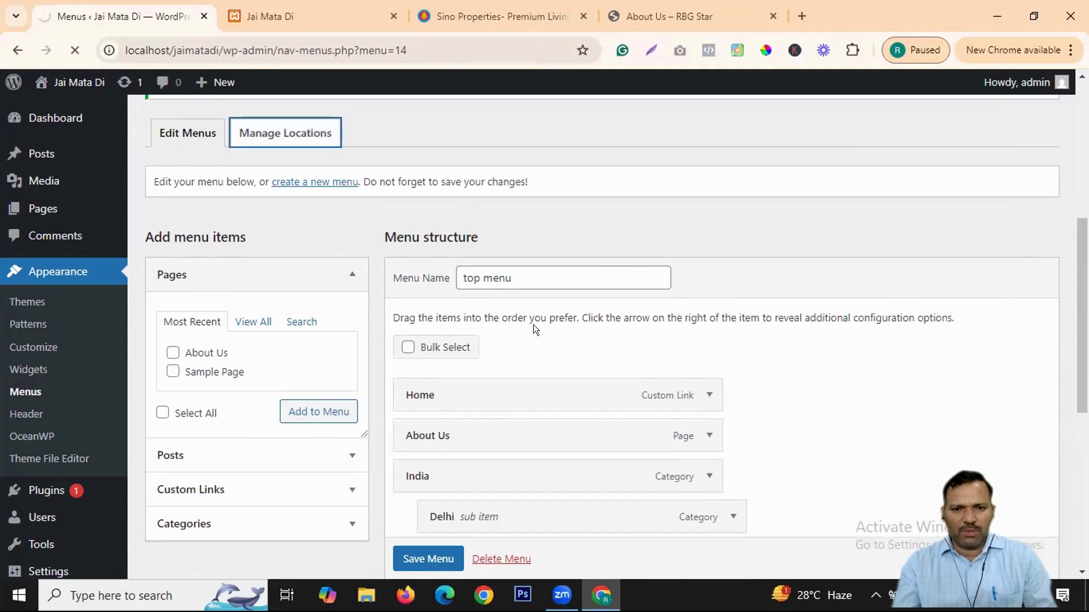
pyautogui.scroll(-3, 652, 363)
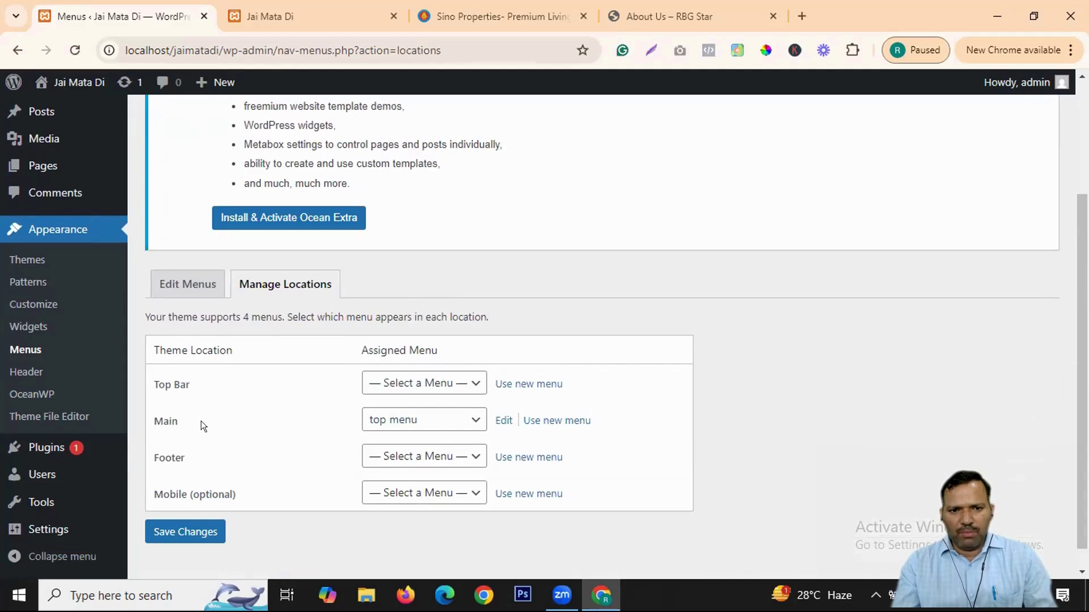
# Step: Assign top menu to the theme's Footer location and save the menu locations
pyautogui.click(420, 453)
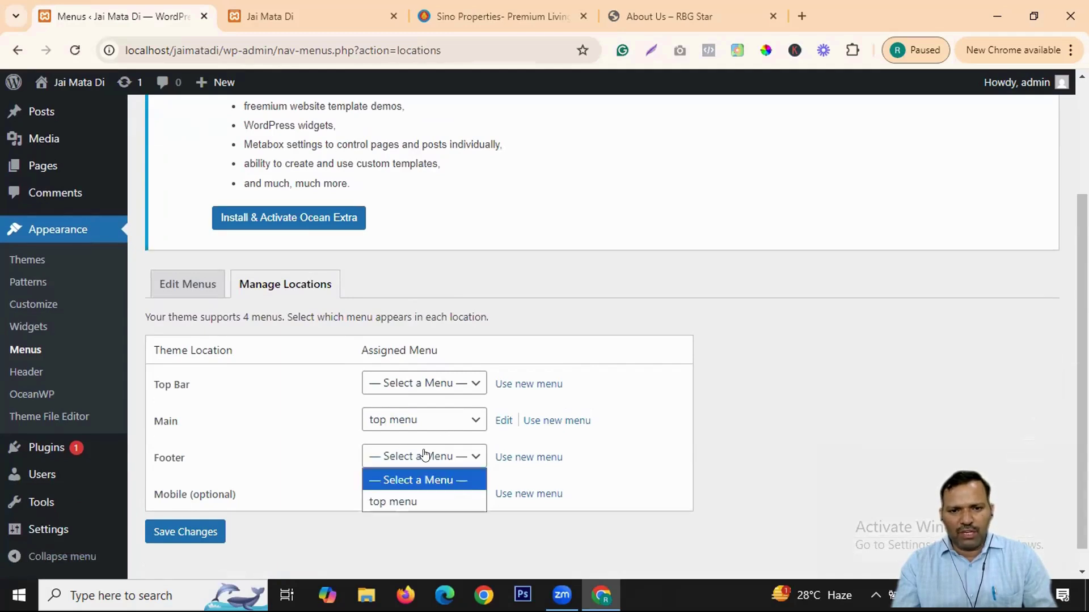
pyautogui.click(479, 454)
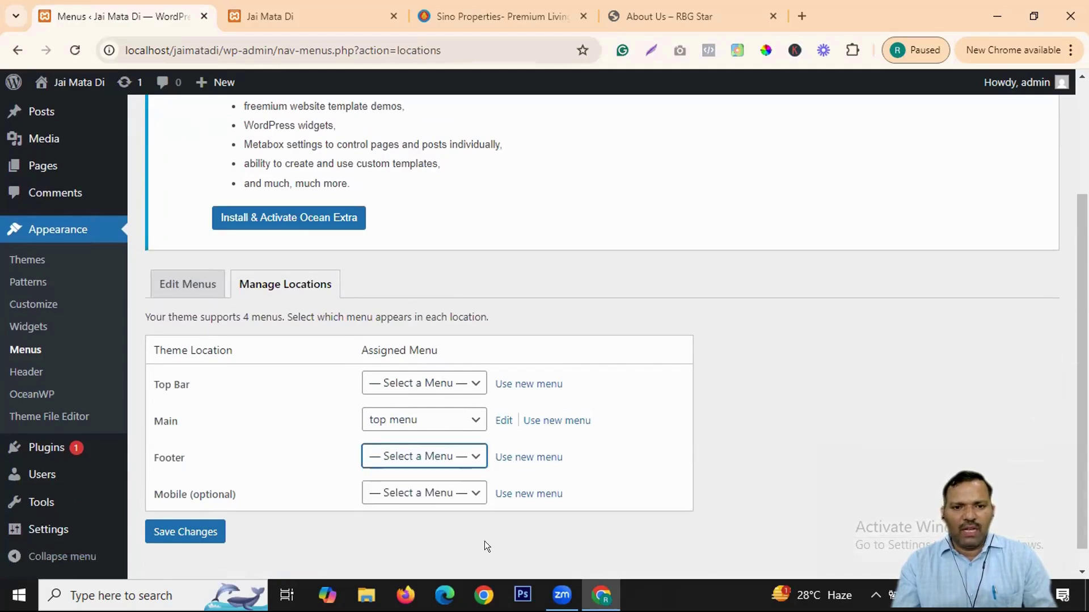
pyautogui.click(437, 455)
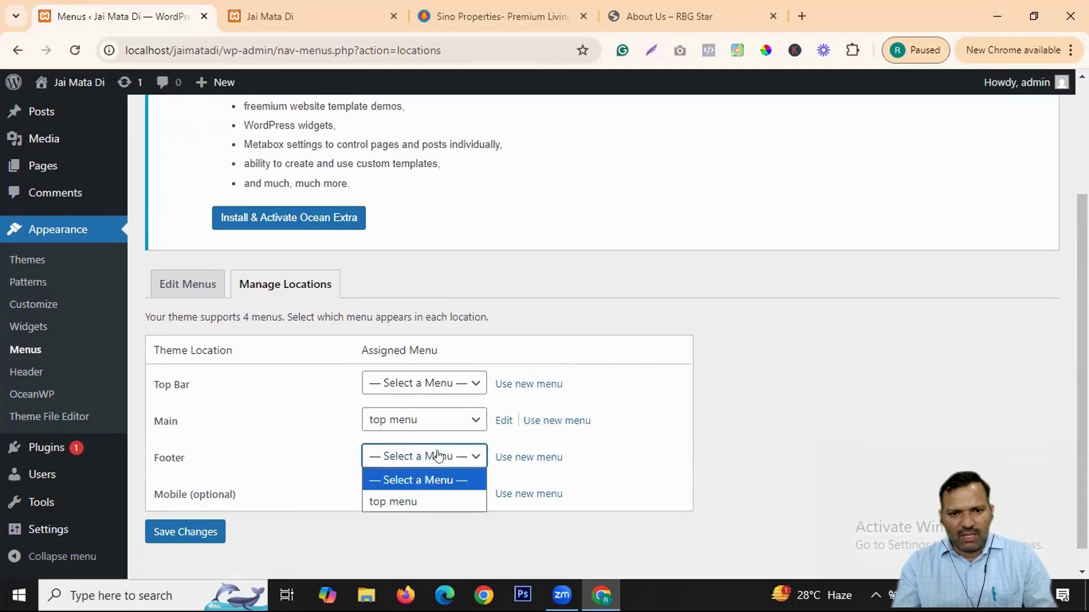
pyautogui.click(421, 498)
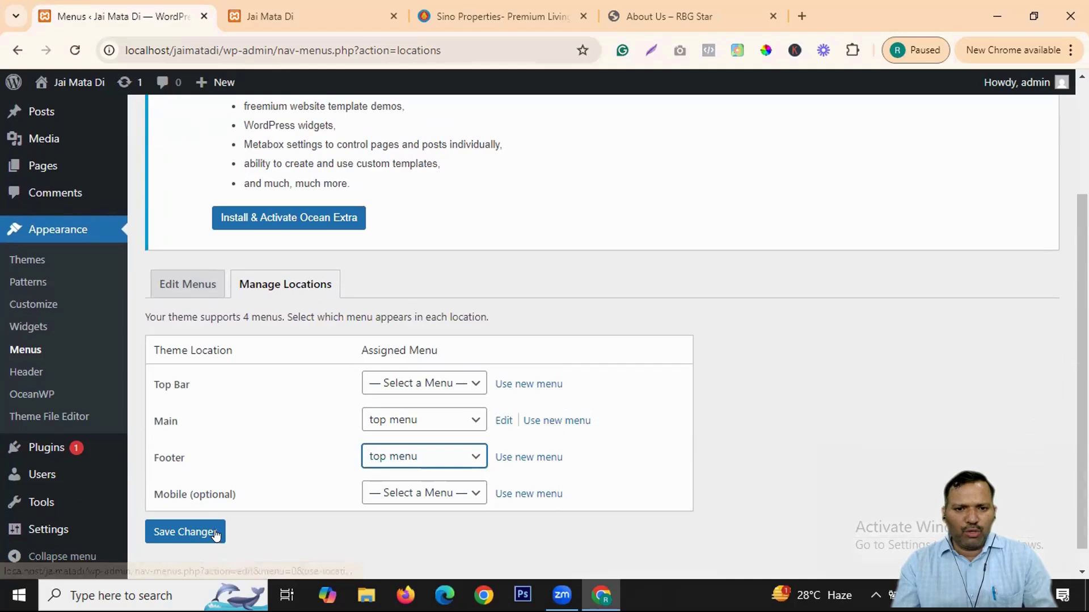
pyautogui.click(176, 532)
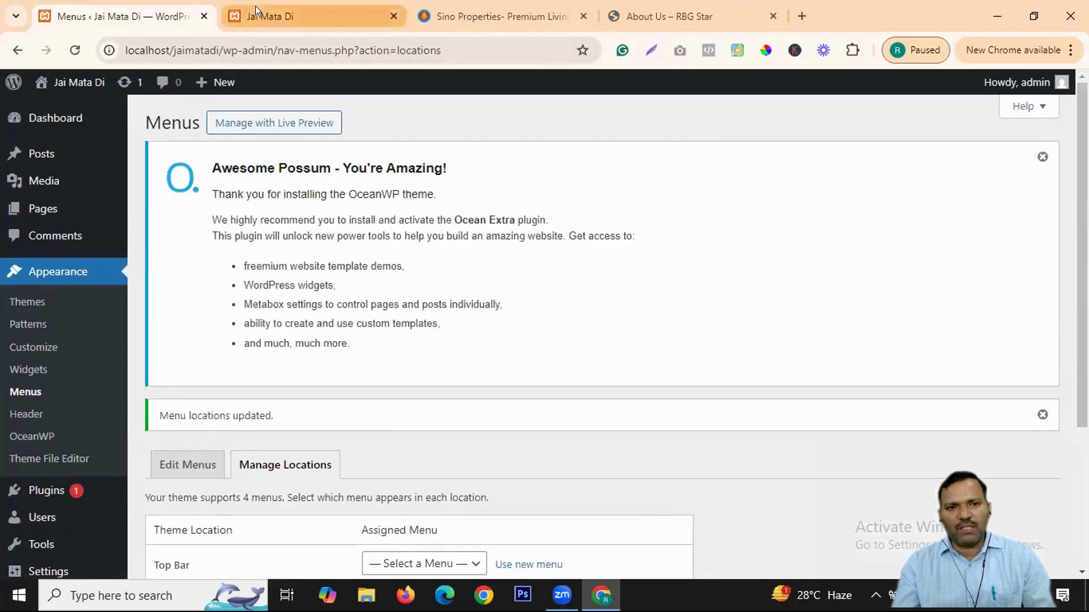
# Step: Reload the site's home page and check the menu links in its footer
pyautogui.click(255, 13)
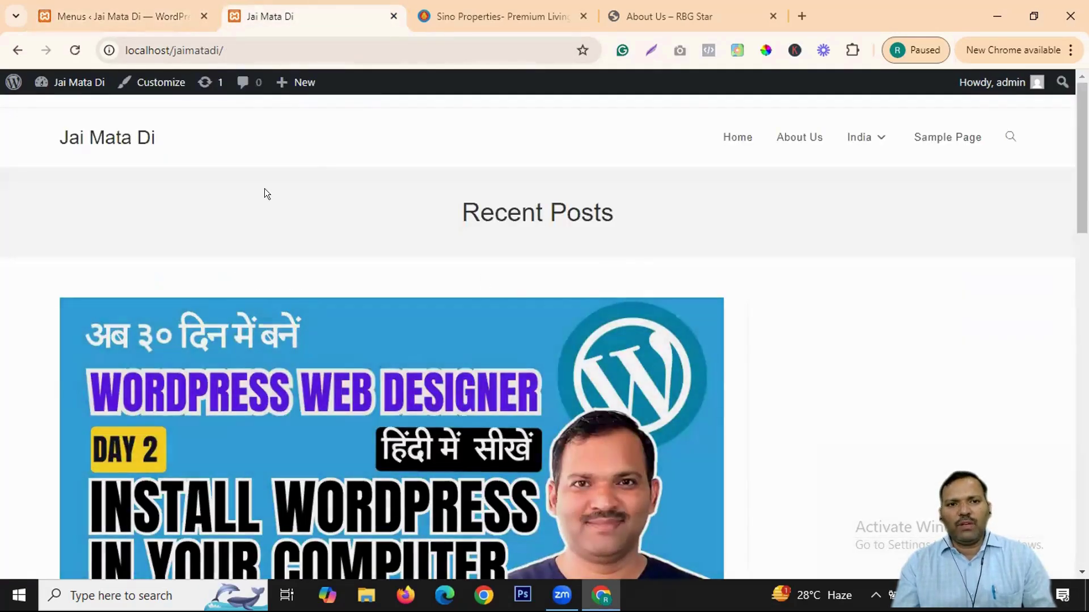
pyautogui.click(98, 137)
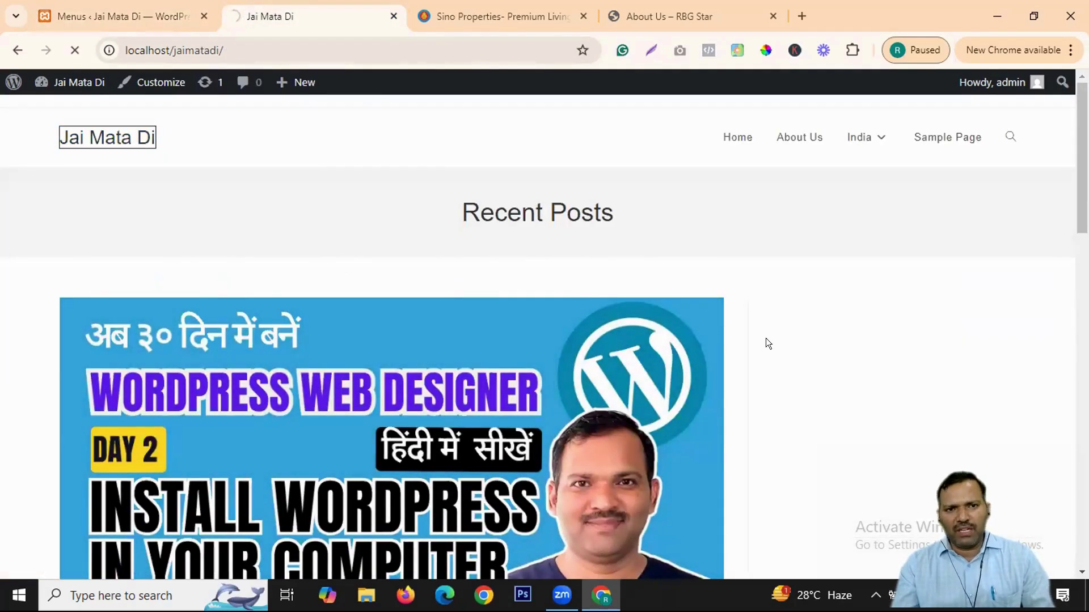
pyautogui.scroll(-10, 839, 318)
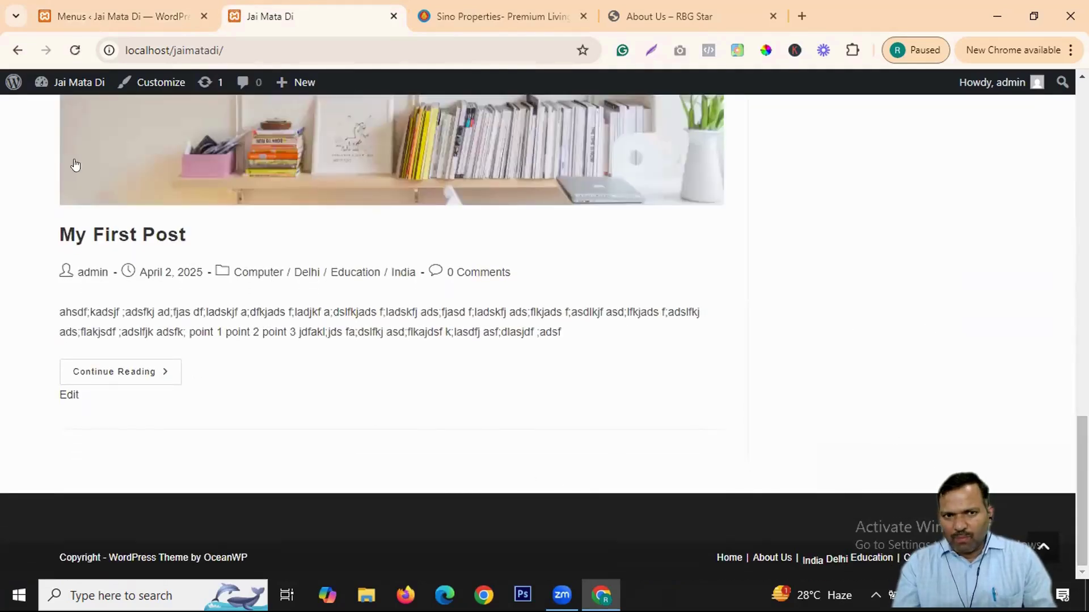
pyautogui.click(74, 51)
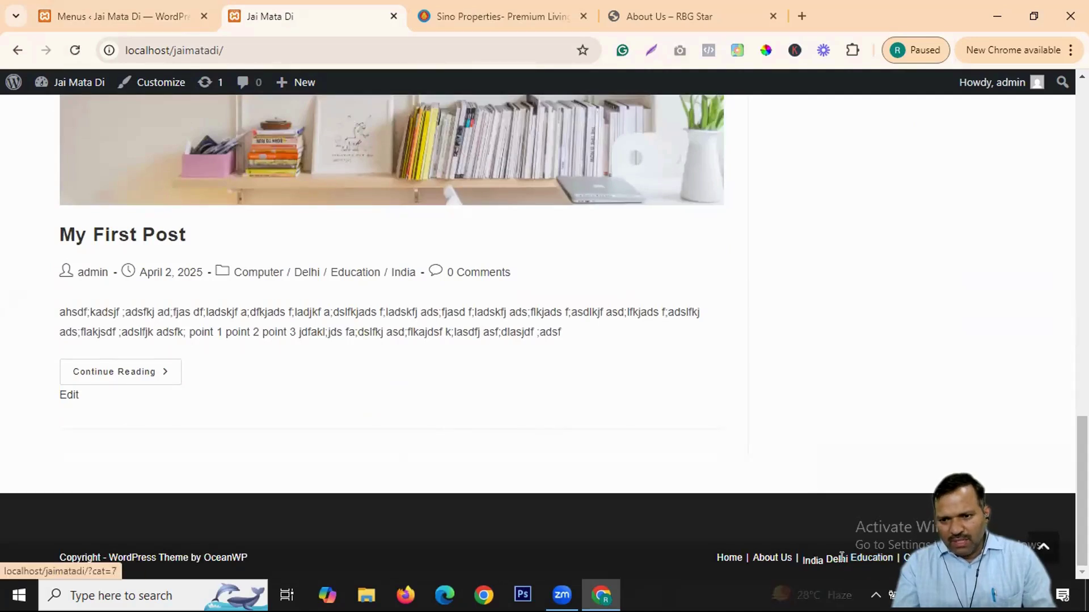
# Step: Clear the menu assigned to the Footer location and save the menu locations
pyautogui.click(140, 8)
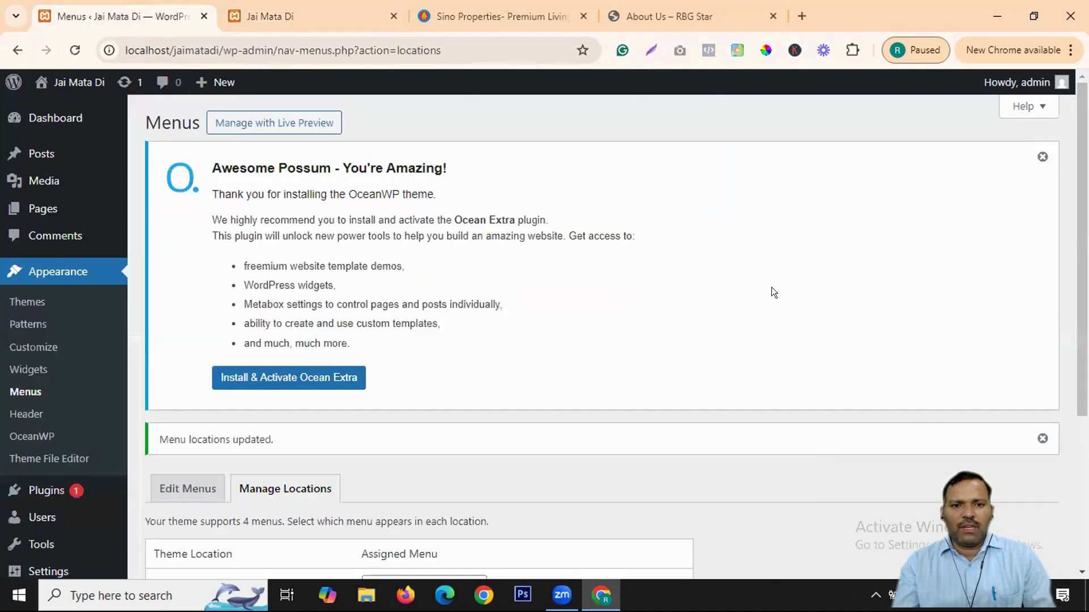
pyautogui.scroll(-4, 403, 440)
pyautogui.click(406, 432)
pyautogui.click(406, 453)
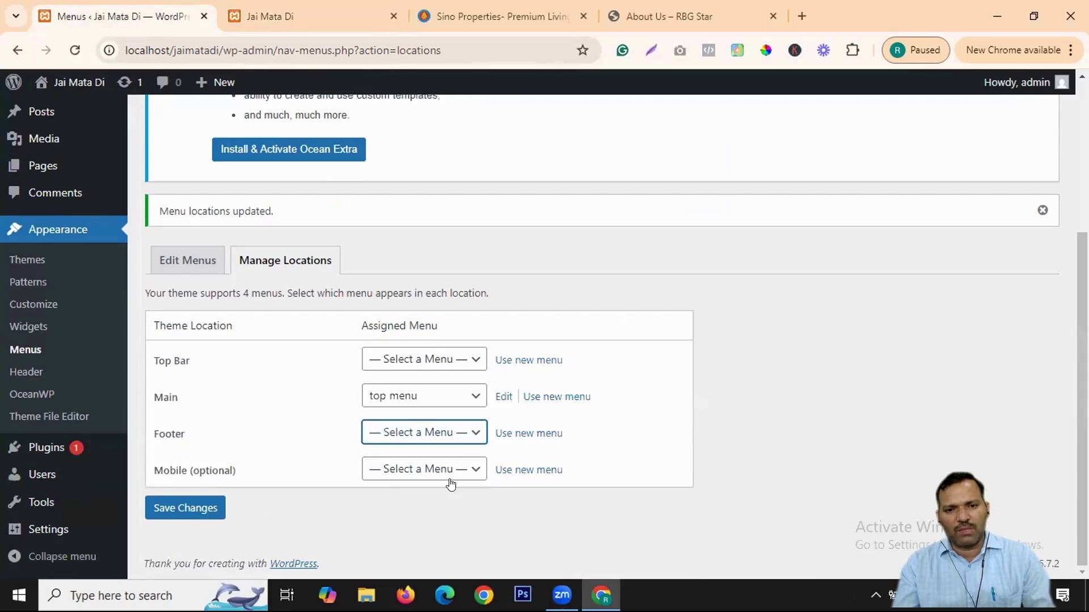
pyautogui.click(189, 508)
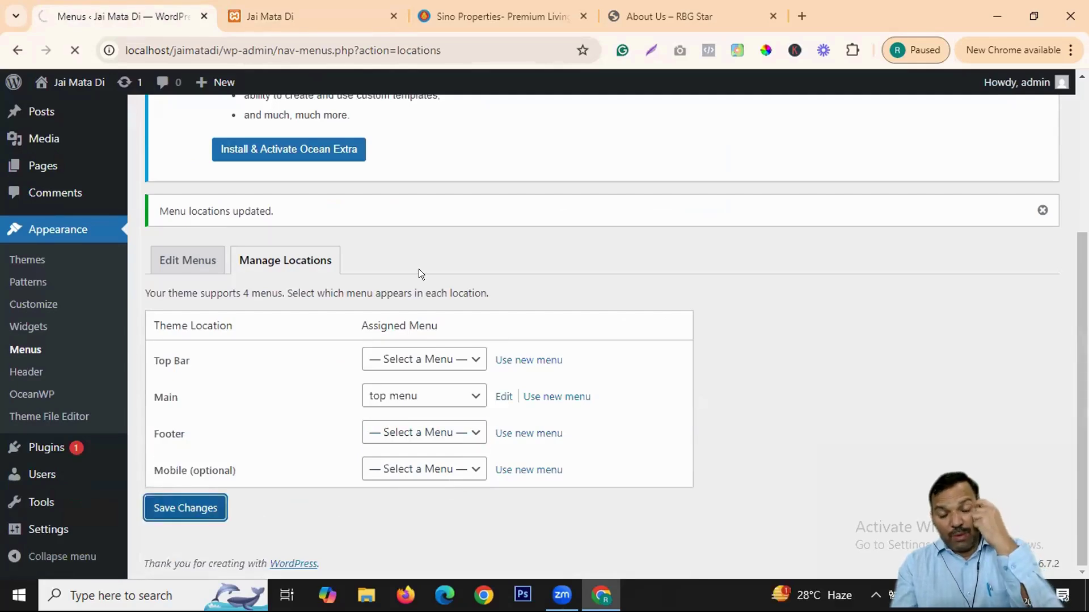
pyautogui.scroll(-4, 415, 316)
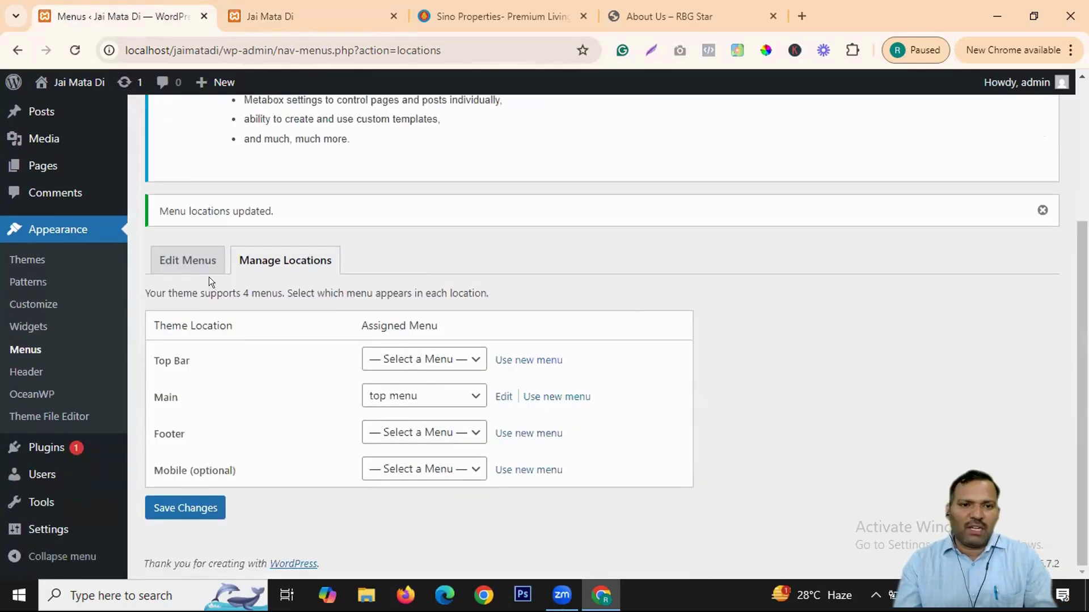
# Step: Create a new menu named Footer Menu with Footer as its display location
pyautogui.click(177, 264)
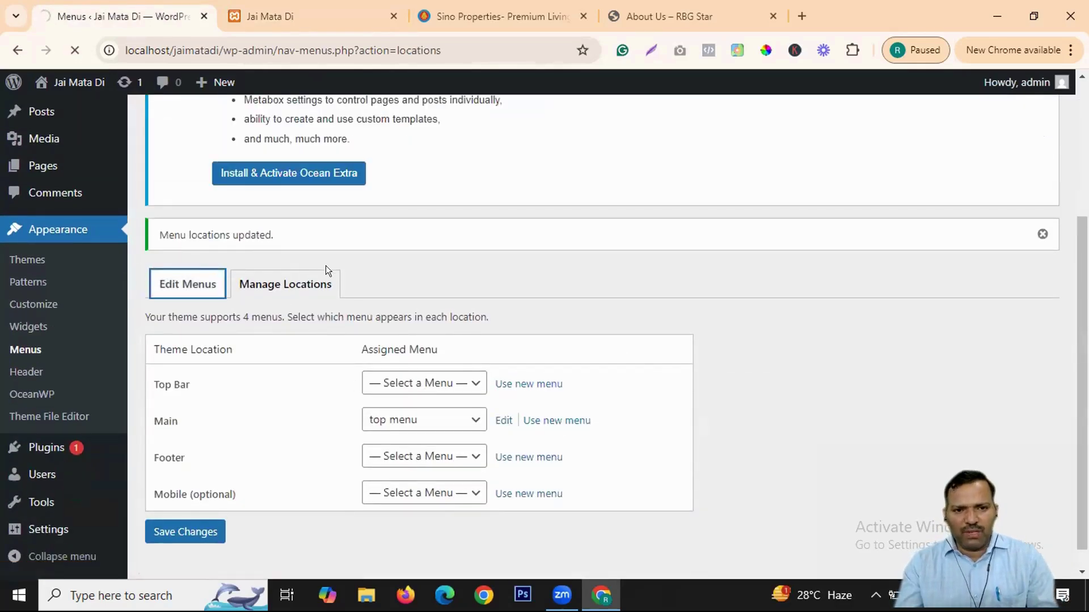
pyautogui.scroll(-6, 662, 238)
pyautogui.scroll(3, 625, 240)
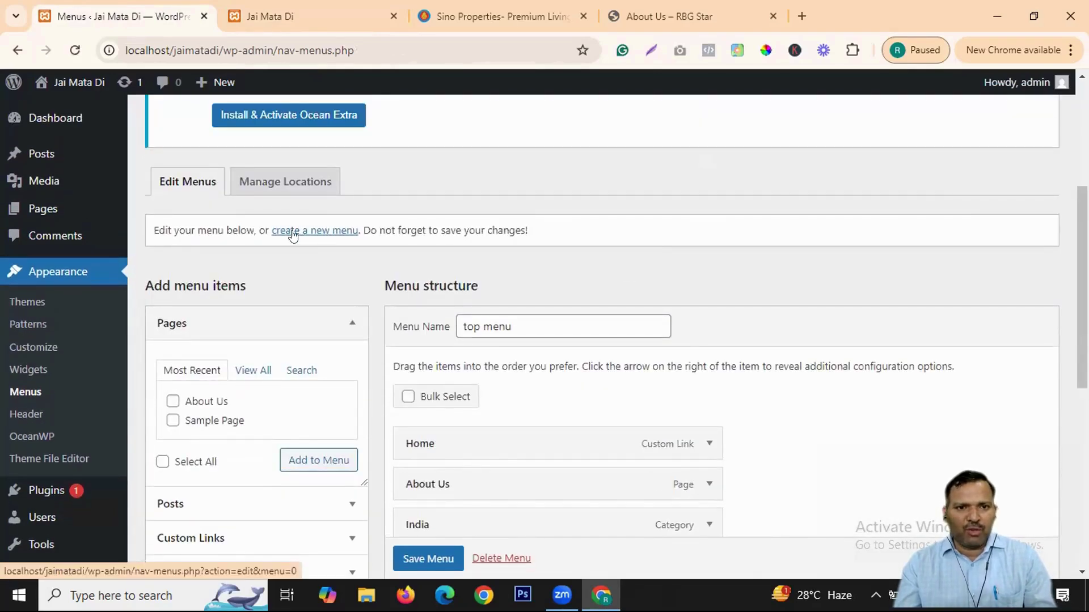
pyautogui.click(293, 234)
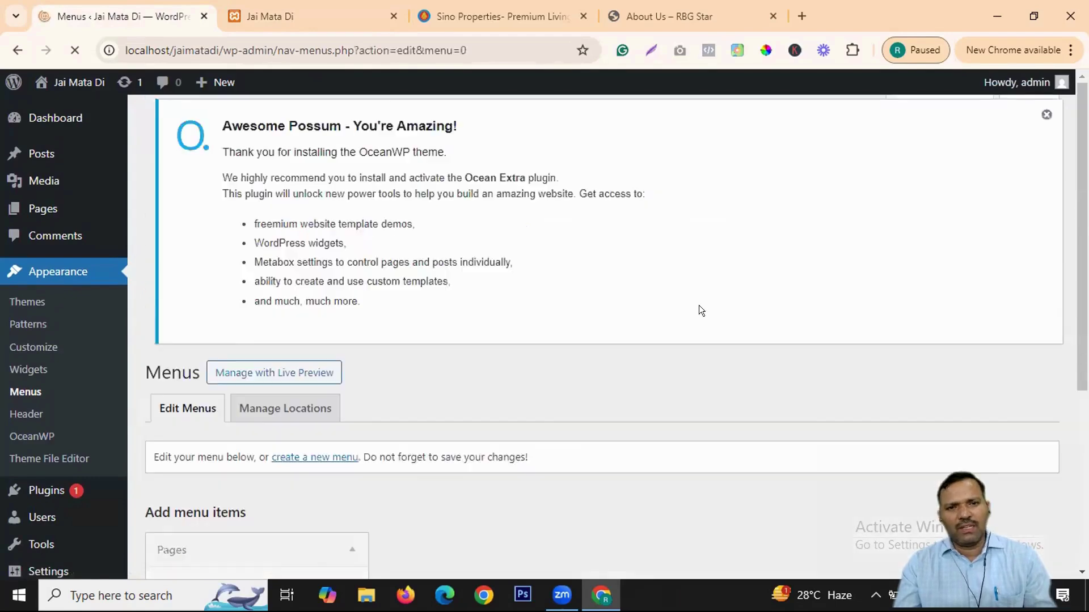
pyautogui.scroll(-5, 559, 472)
pyautogui.click(490, 253)
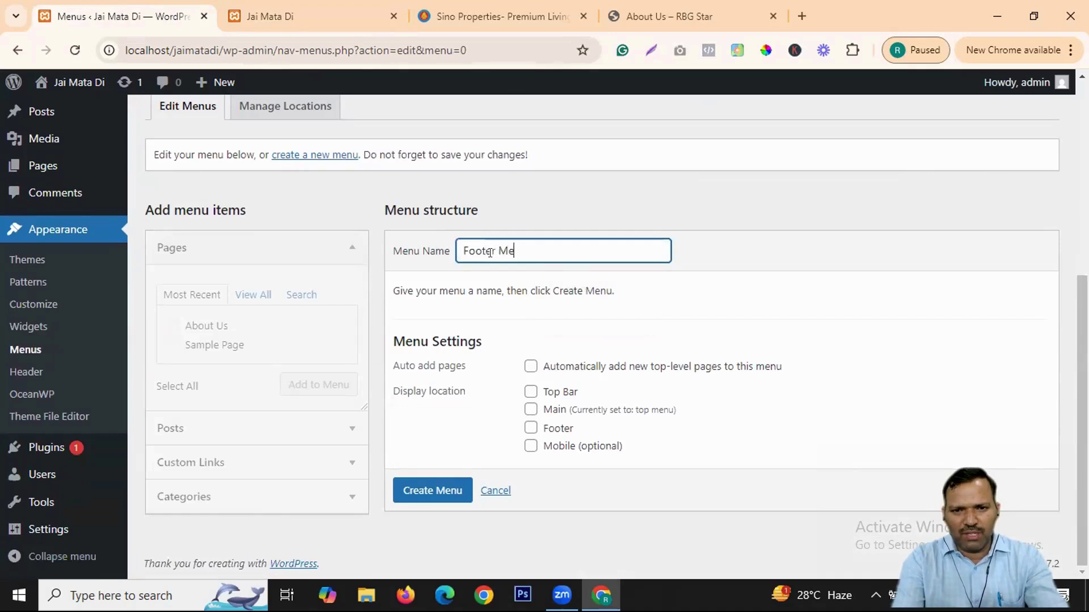
pyautogui.click(530, 429)
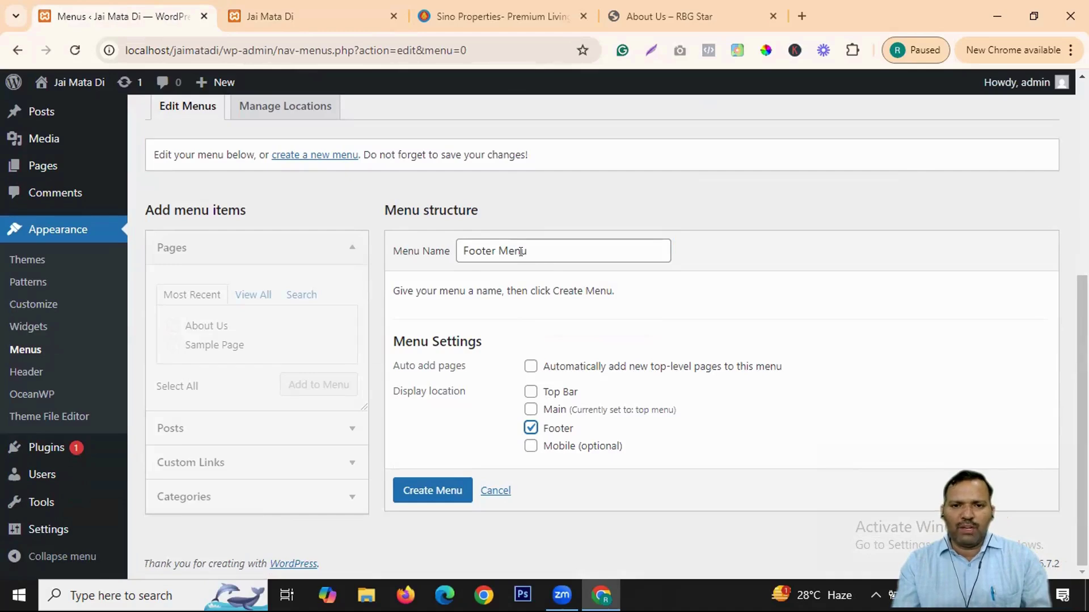
pyautogui.click(445, 484)
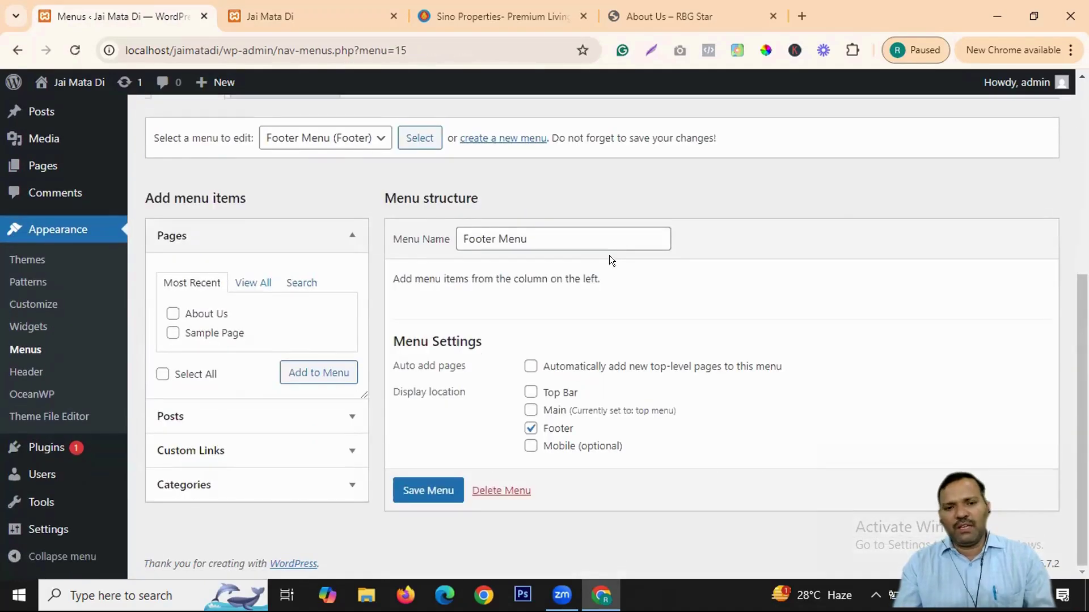
# Step: Add the Home, About Us and Sample Page pages to Footer Menu
pyautogui.click(240, 285)
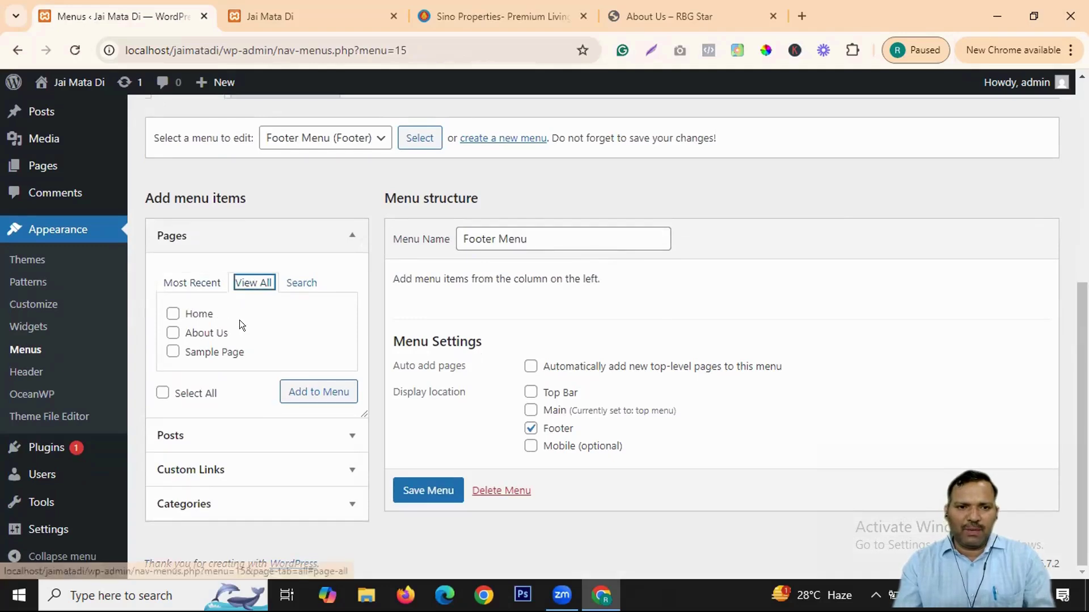
pyautogui.click(172, 314)
pyautogui.click(172, 333)
pyautogui.click(173, 352)
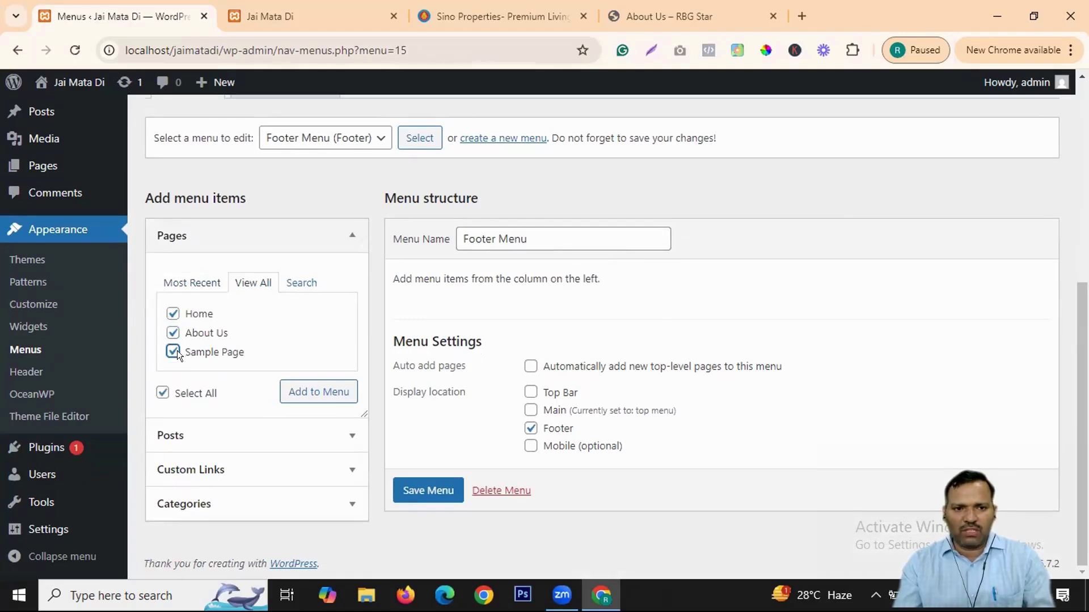
pyautogui.click(301, 392)
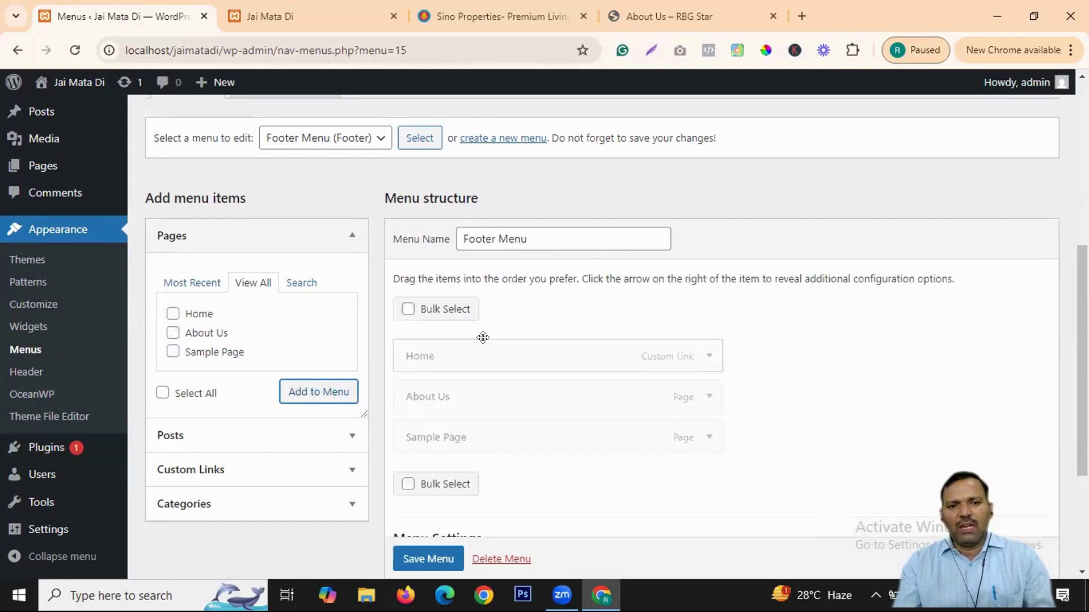
# Step: Remove the Sample Page item from Footer Menu and save the menu
pyautogui.scroll(-3, 567, 317)
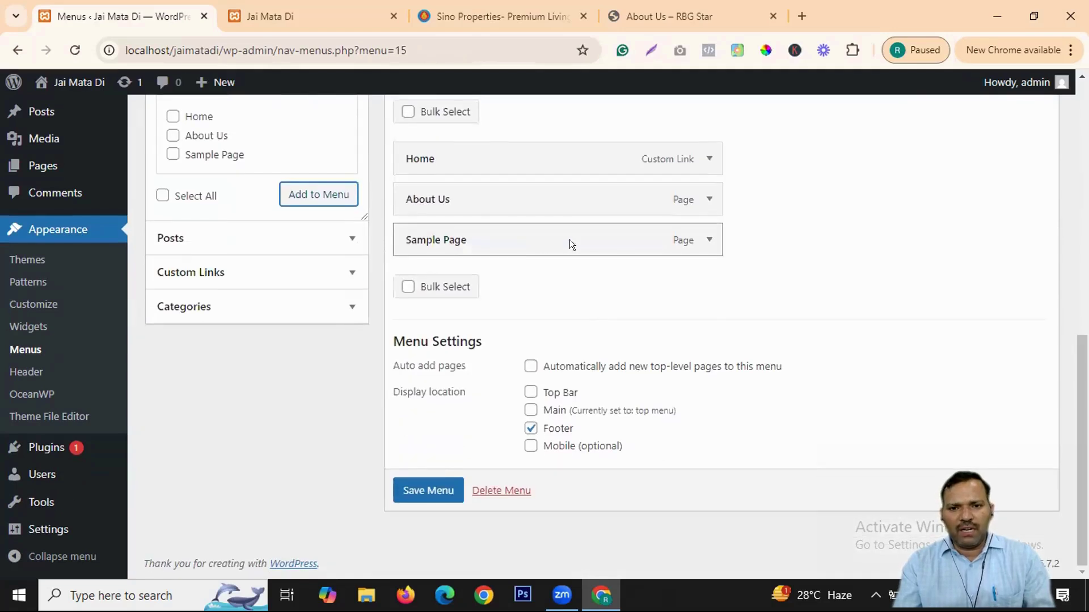
pyautogui.click(677, 248)
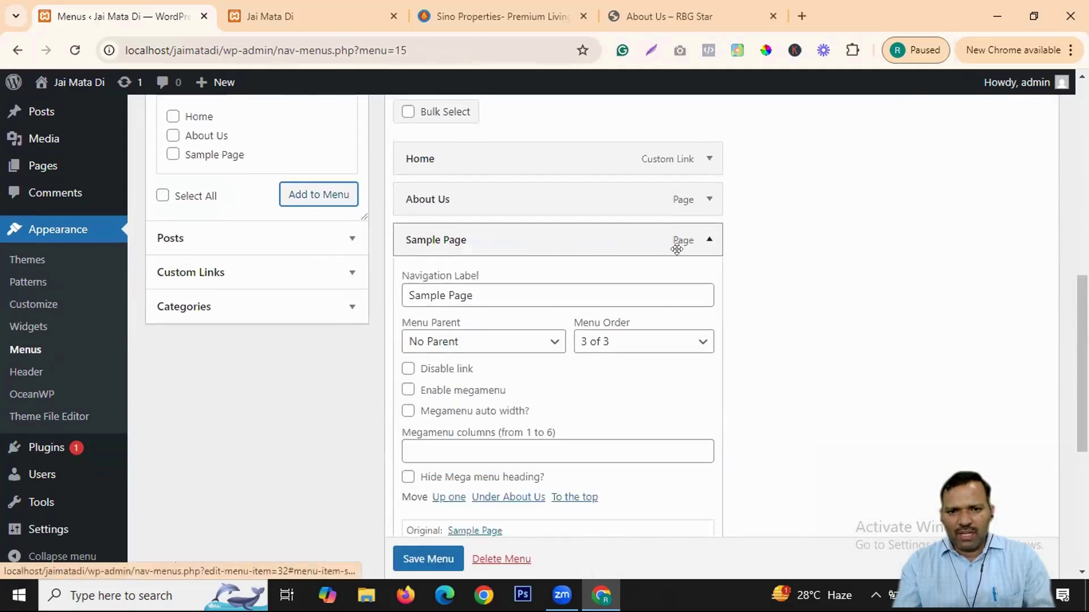
pyautogui.scroll(-3, 484, 433)
pyautogui.click(420, 400)
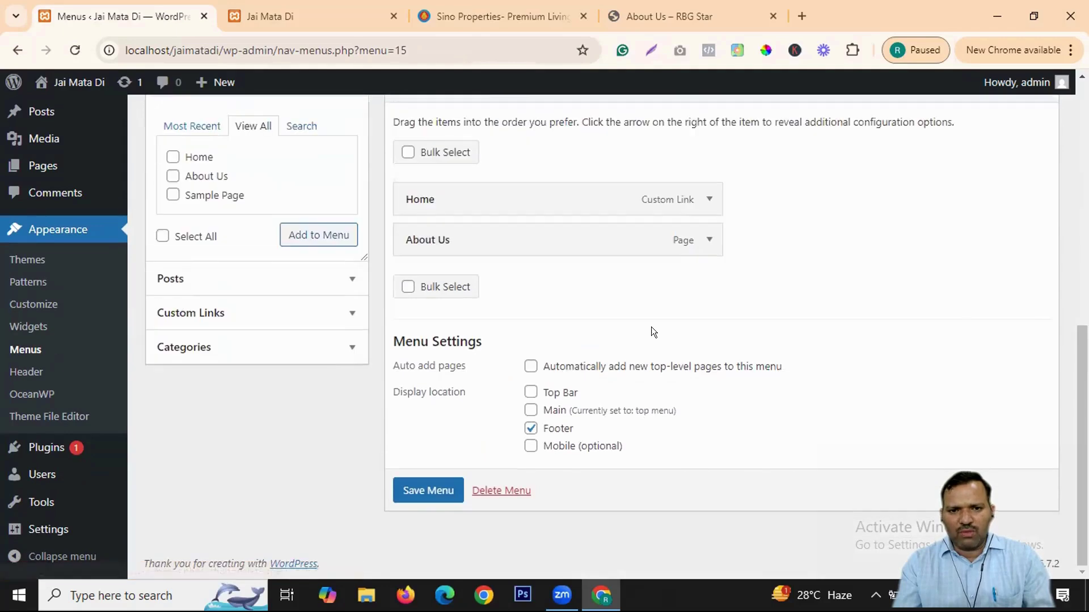
pyautogui.scroll(2, 469, 316)
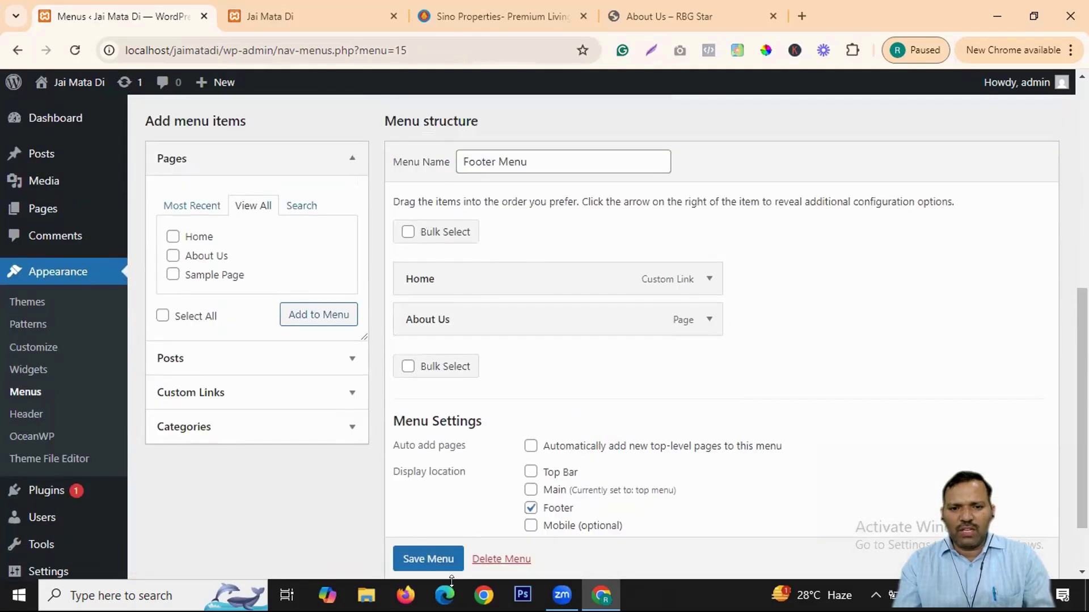
pyautogui.scroll(-2, 429, 498)
pyautogui.click(429, 492)
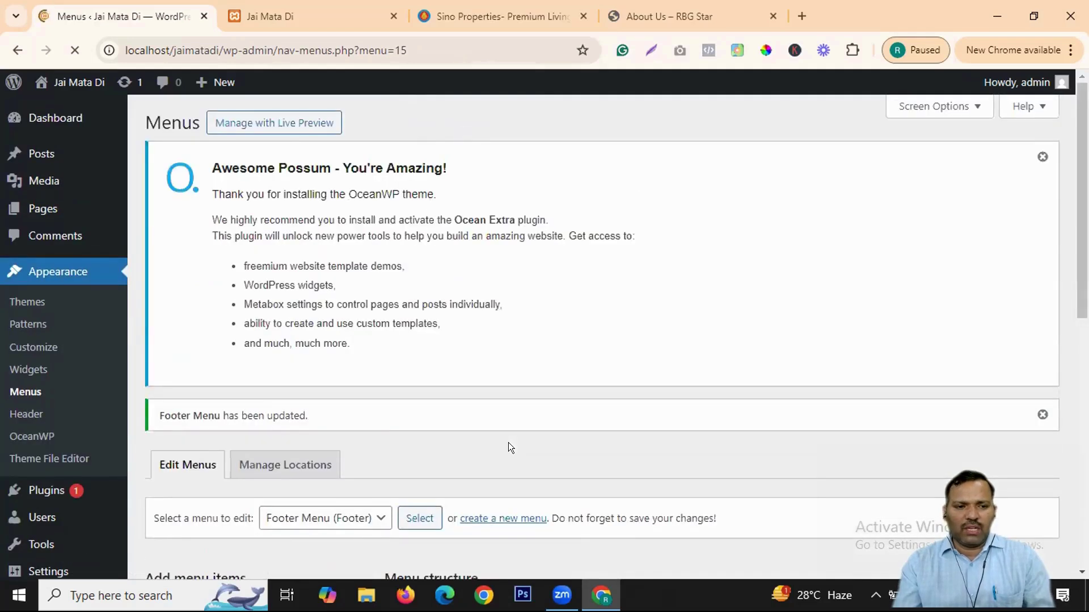
# Step: Reload the site's home page to check the footer links against Footer Menu
pyautogui.click(298, 14)
pyautogui.click(75, 50)
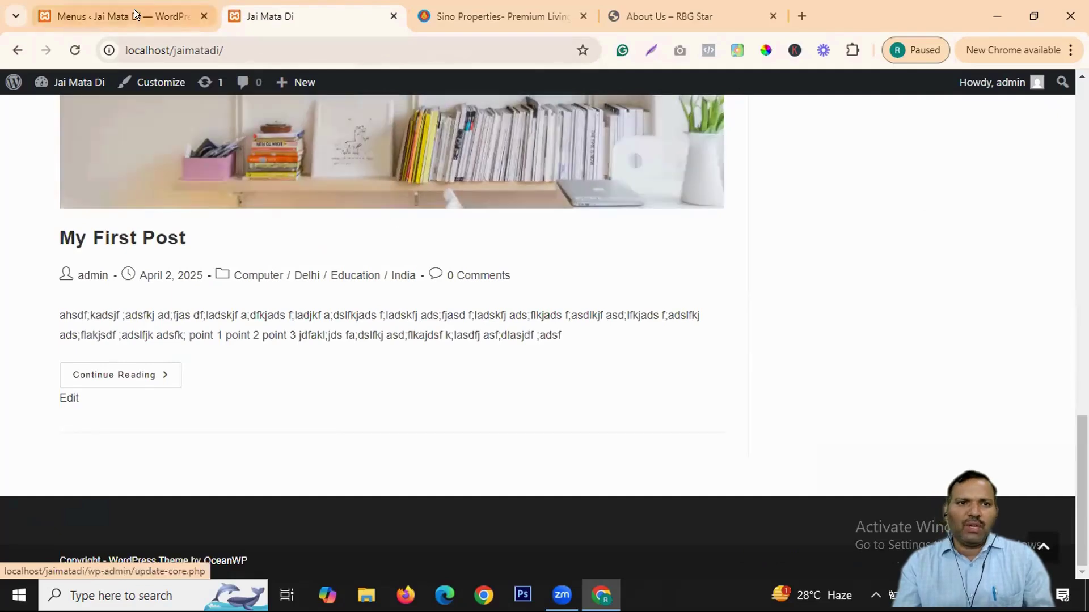
# Step: Return to the menu editor, review Footer Menu's items and display location, and look at the custom link fields
pyautogui.click(134, 11)
pyautogui.scroll(-4, 542, 397)
pyautogui.scroll(-5, 522, 386)
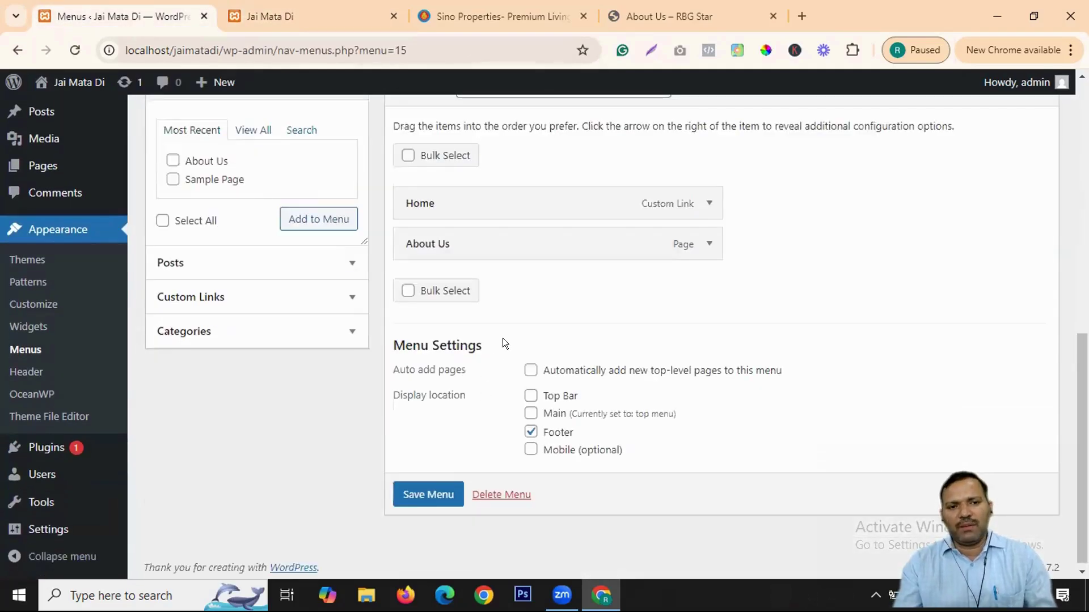
pyautogui.scroll(5, 575, 249)
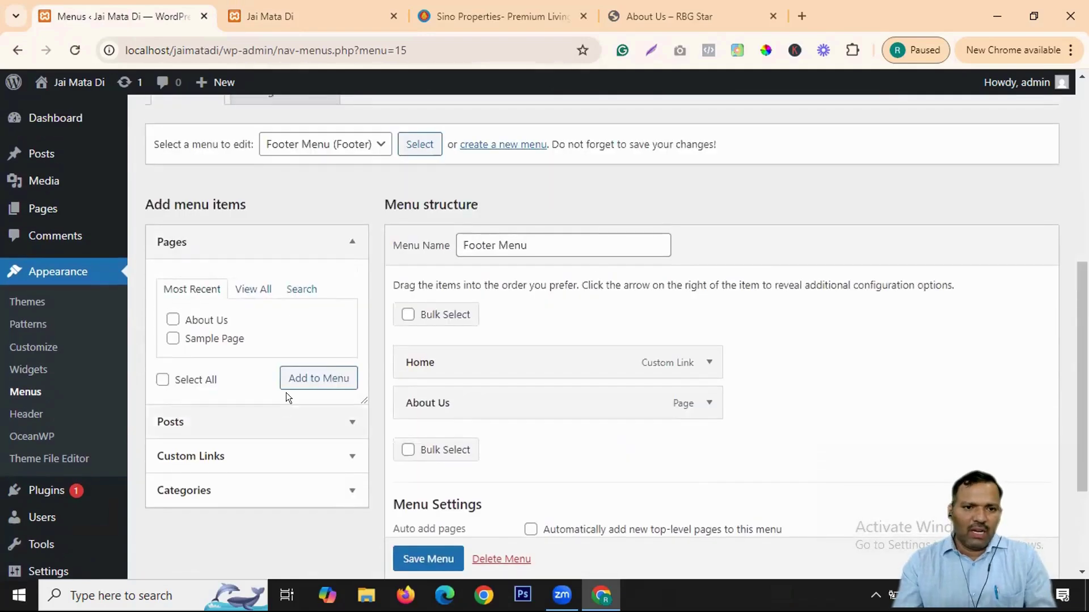
pyautogui.scroll(-5, 286, 393)
pyautogui.click(342, 302)
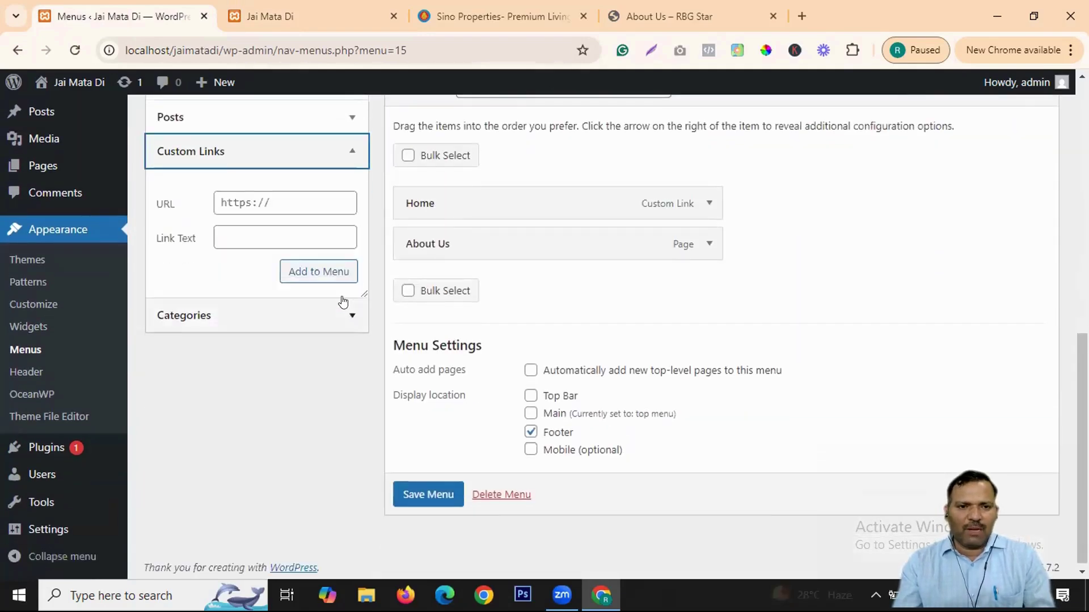
pyautogui.scroll(4, 611, 314)
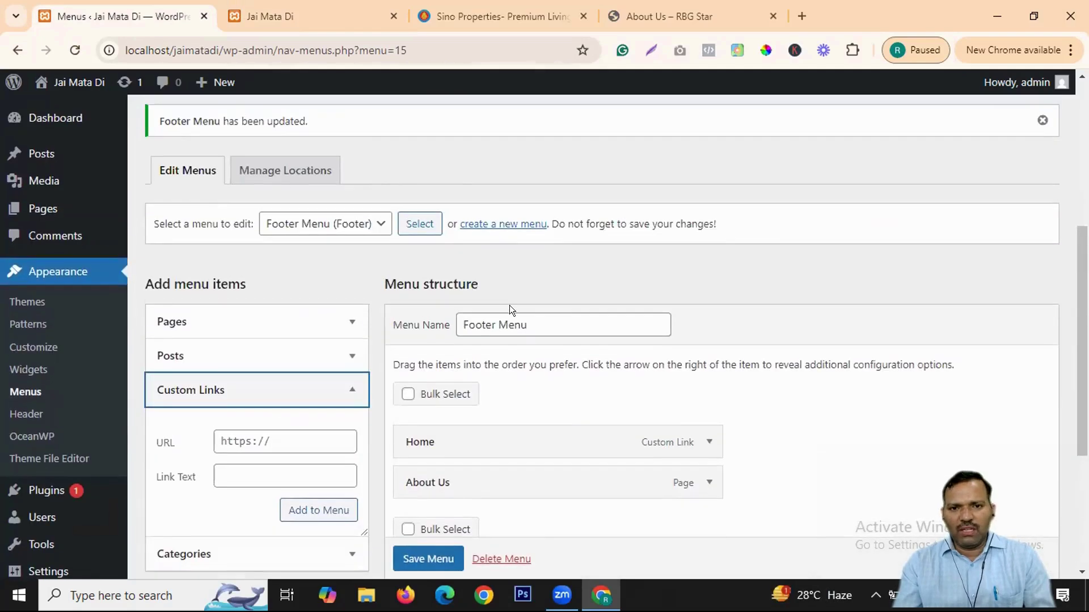
# Step: Load top menu (Main) for editing in the menu editor
pyautogui.click(313, 224)
pyautogui.click(314, 266)
pyautogui.click(418, 220)
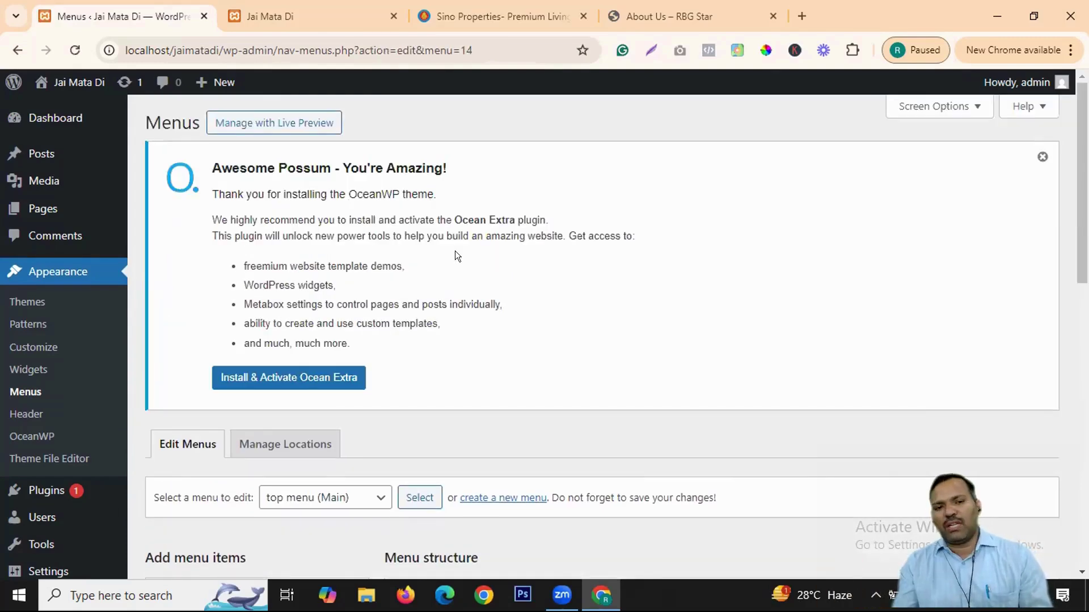
pyautogui.scroll(-5, 453, 261)
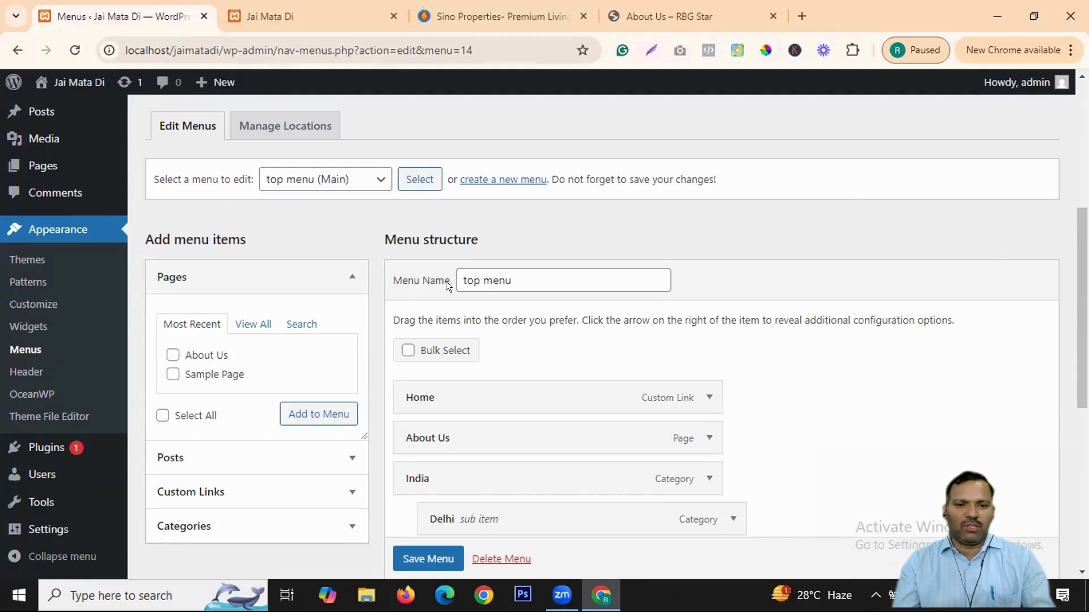
pyautogui.scroll(-3, 446, 281)
pyautogui.click(349, 334)
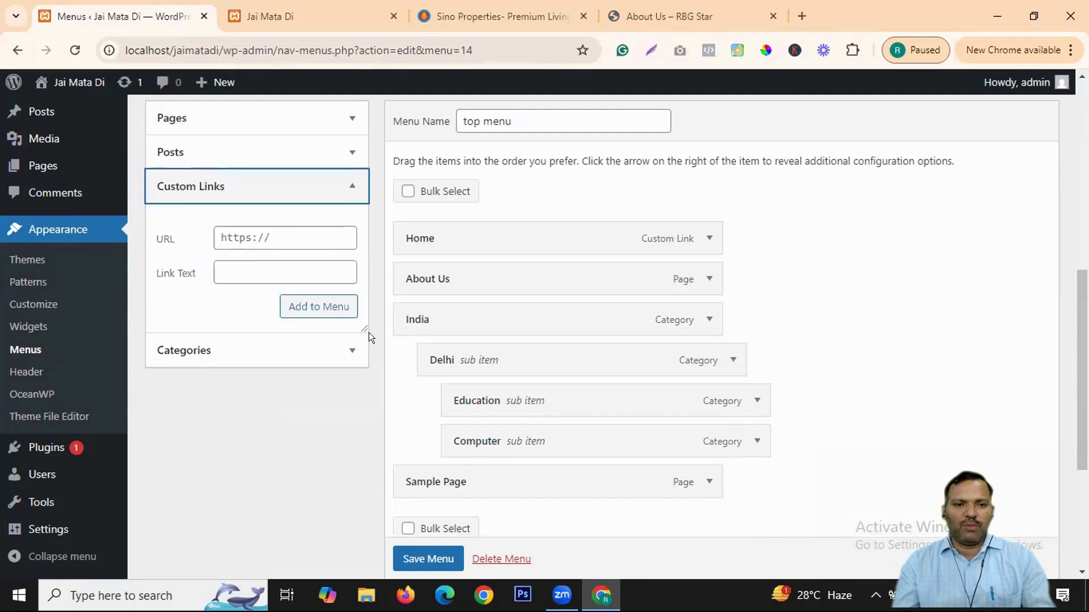
pyautogui.click(237, 230)
pyautogui.write('ht')
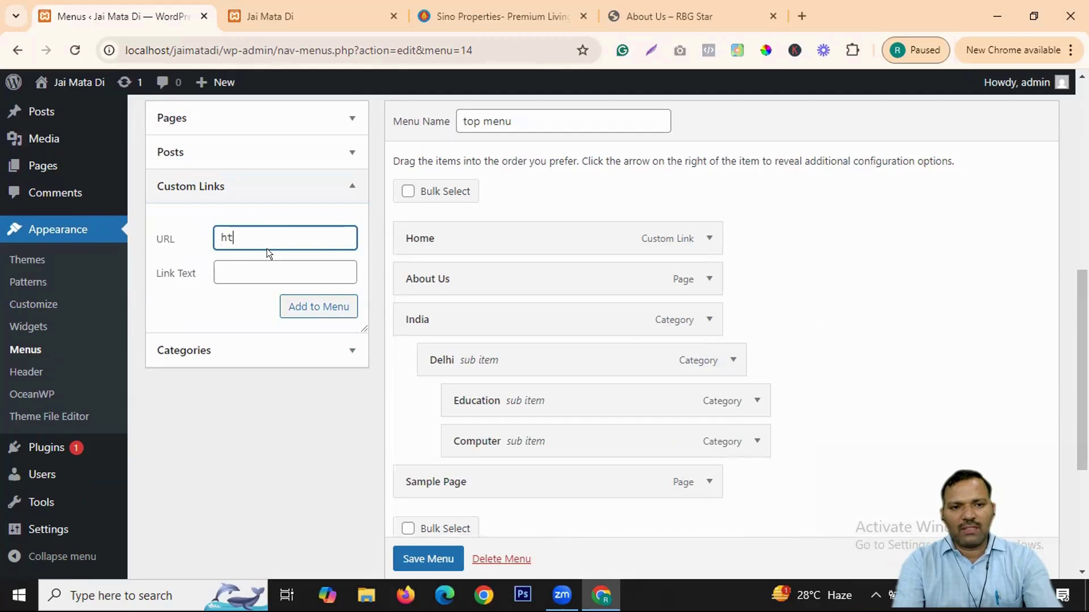
pyautogui.write('tps://ww')
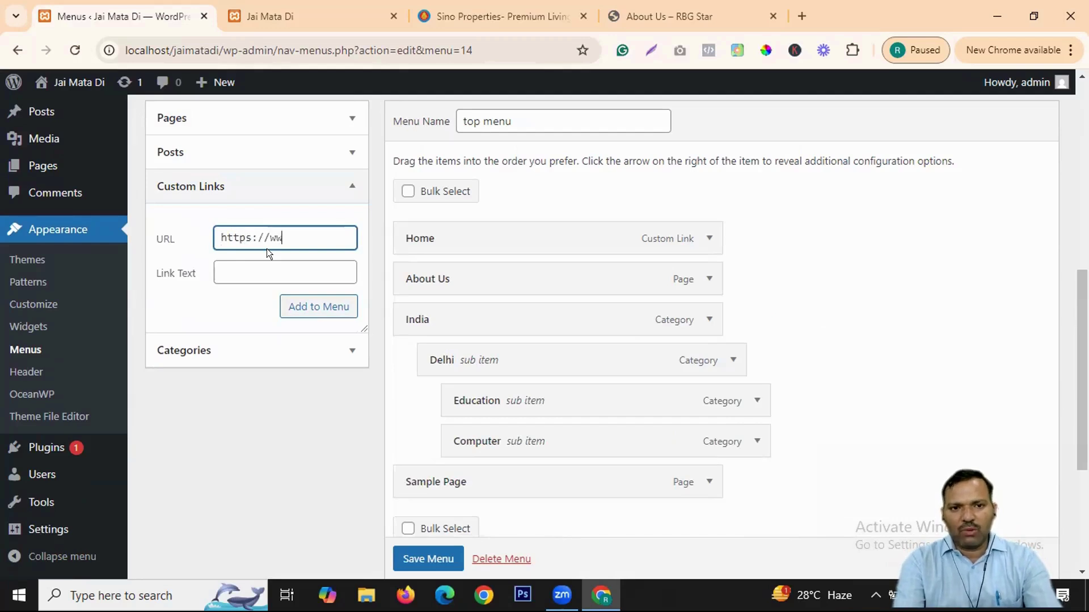
pyautogui.write('w.google.com')
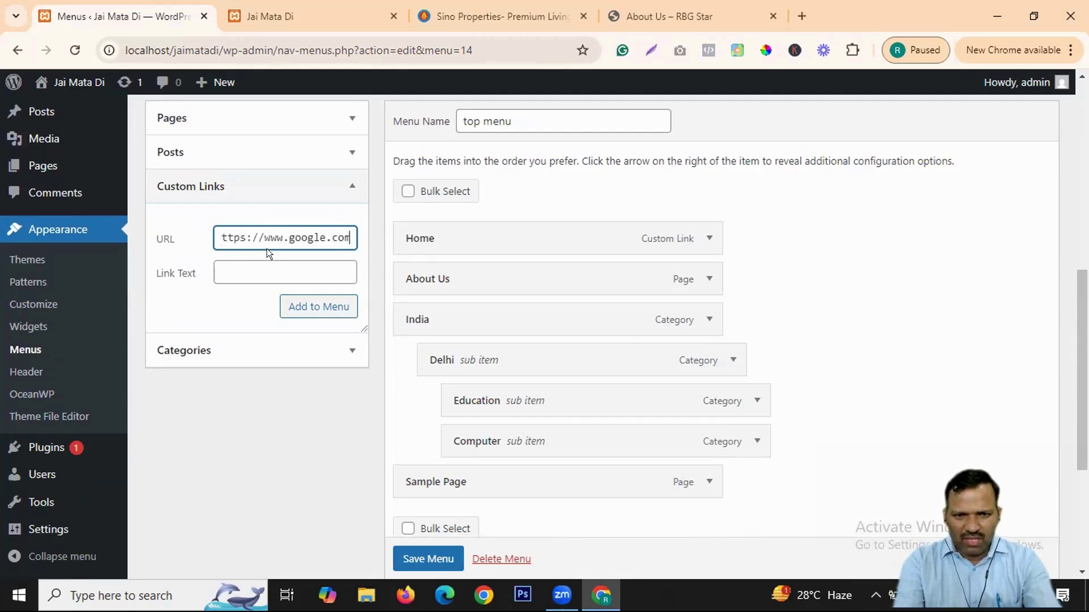
pyautogui.press('Tab')
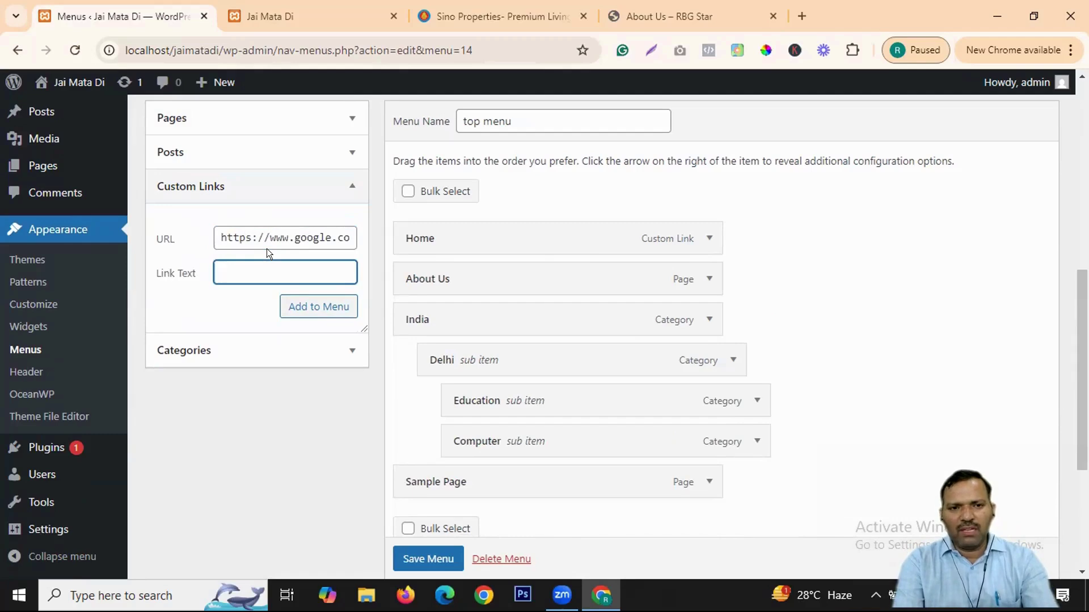
pyautogui.write('Google')
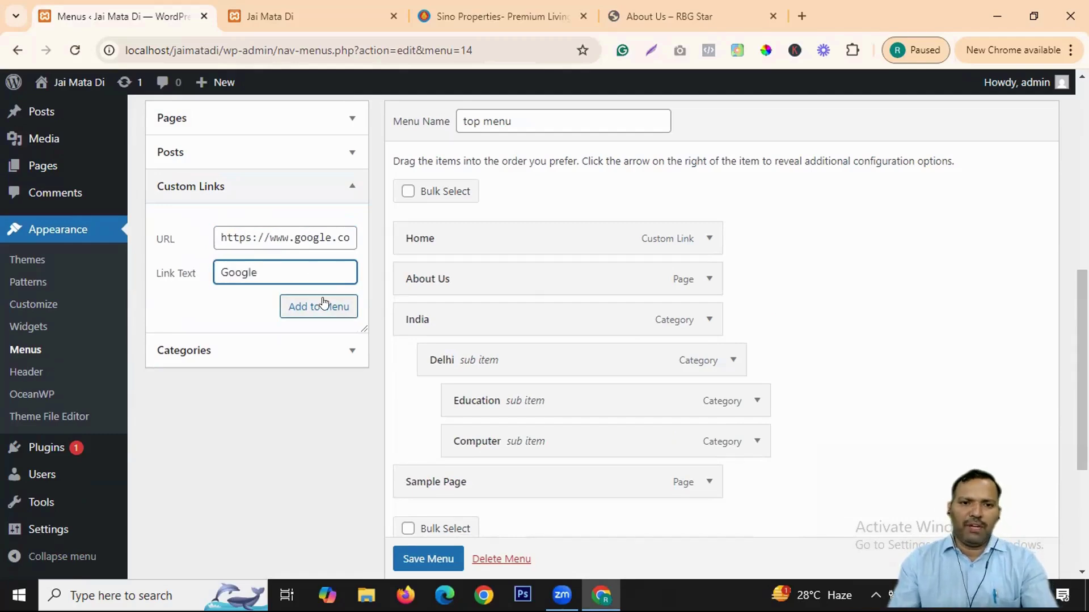
pyautogui.click(323, 303)
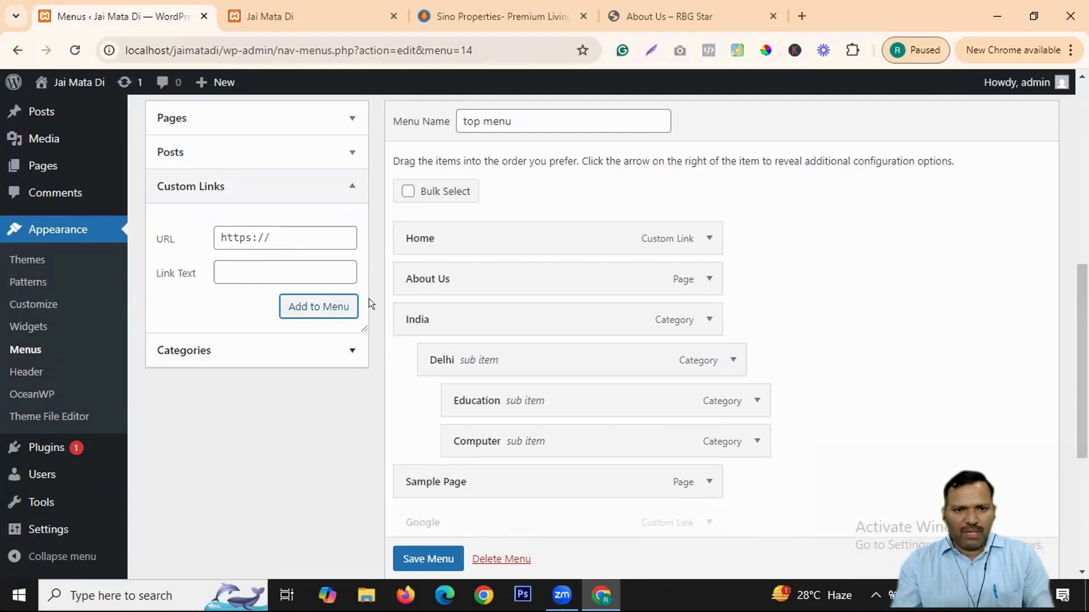
# Step: Move the Google item between Home and About Us in top menu and save the menu
pyautogui.scroll(-5, 785, 380)
pyautogui.scroll(3, 868, 380)
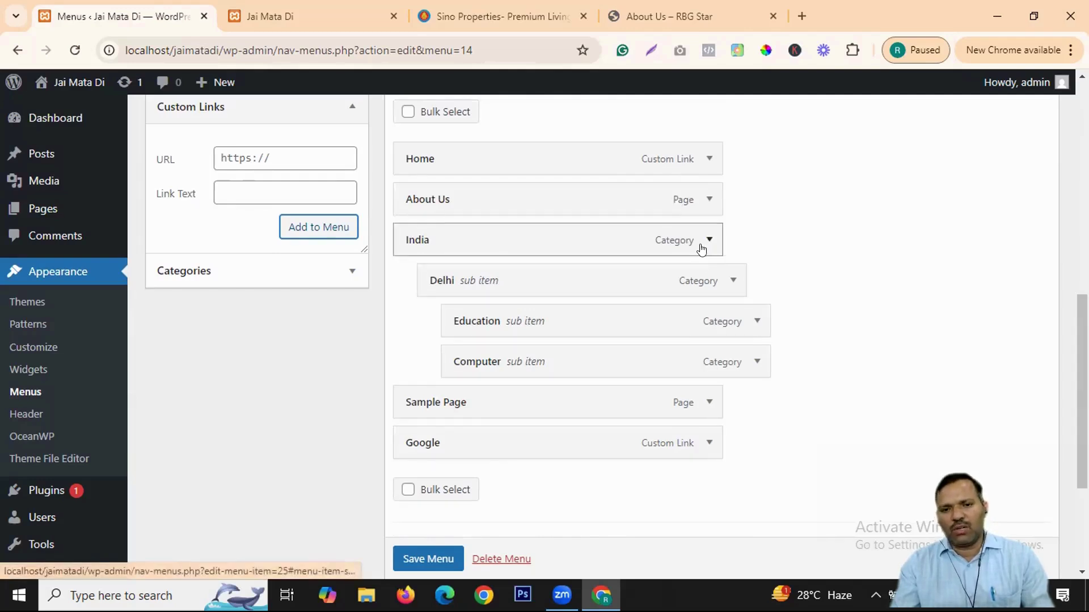
pyautogui.moveTo(507, 435); pyautogui.dragTo(499, 187)
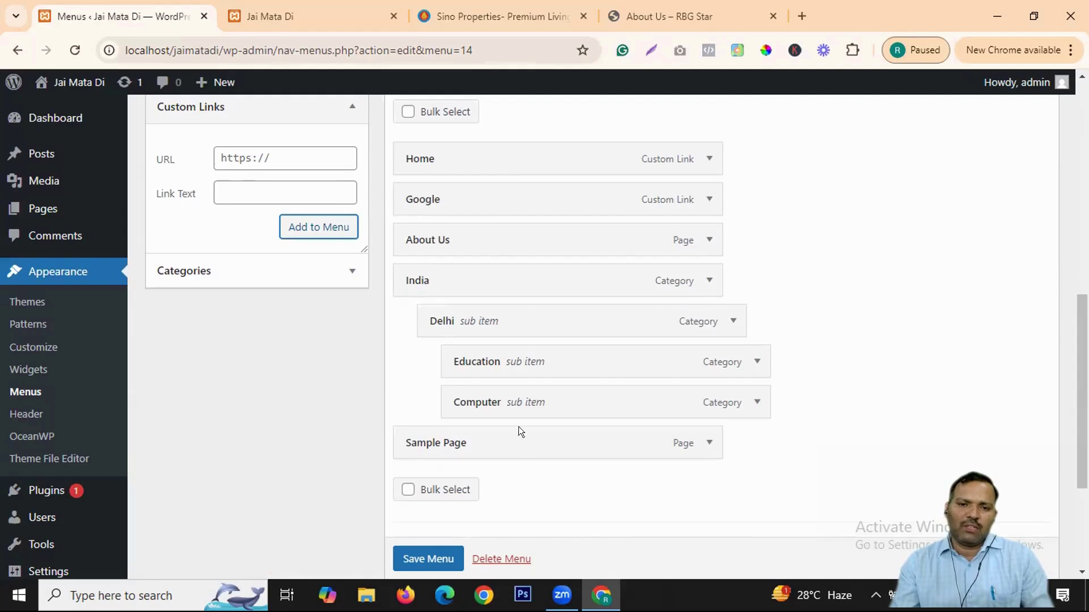
pyautogui.scroll(-3, 505, 307)
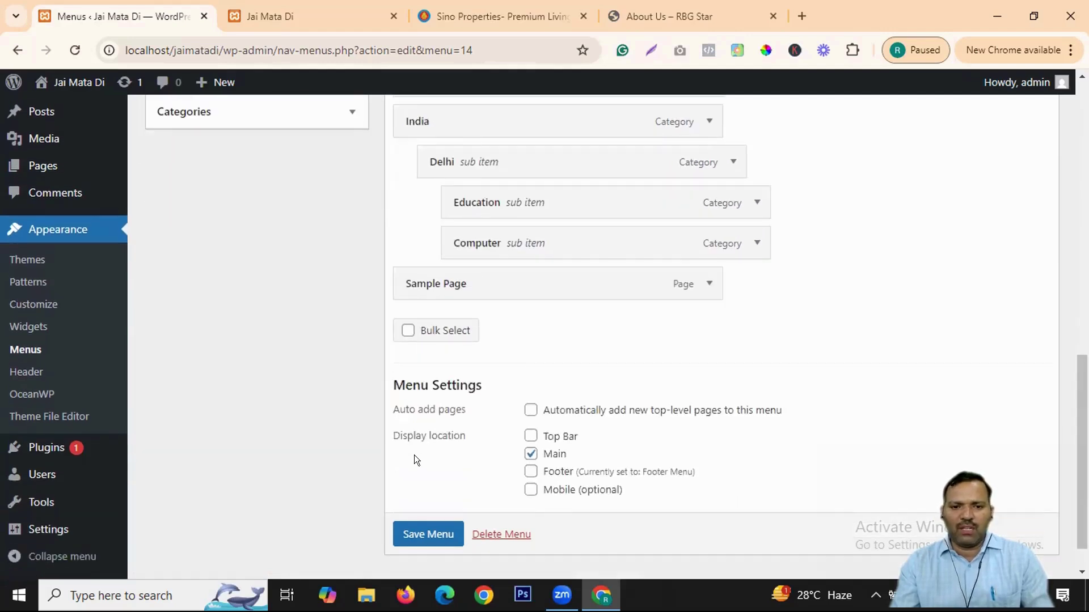
pyautogui.click(428, 513)
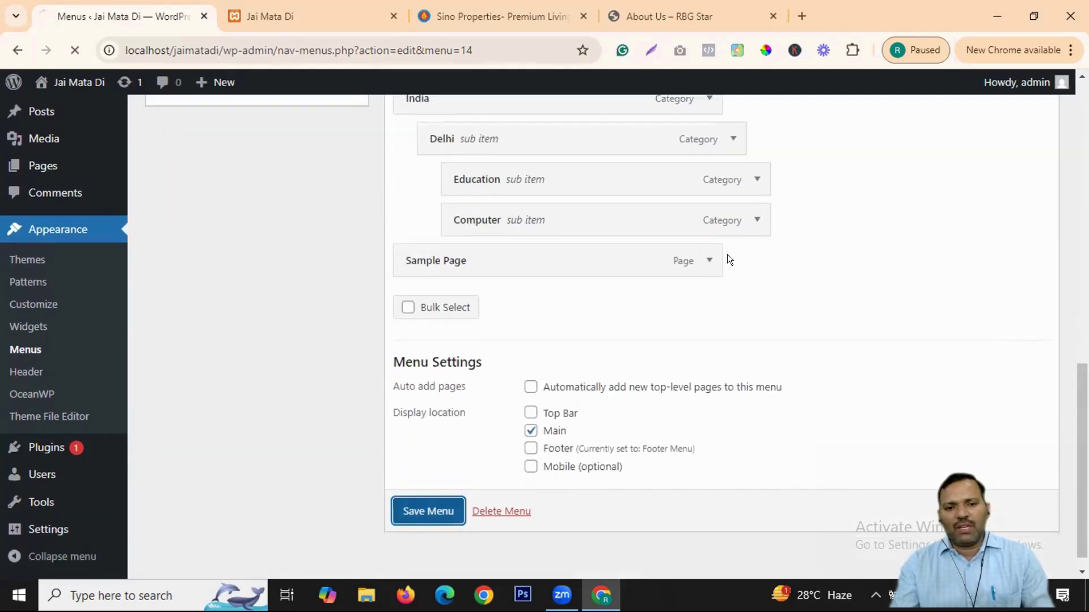
# Step: Go to the site's open home page and check its header navigation for the Google link
pyautogui.click(329, 8)
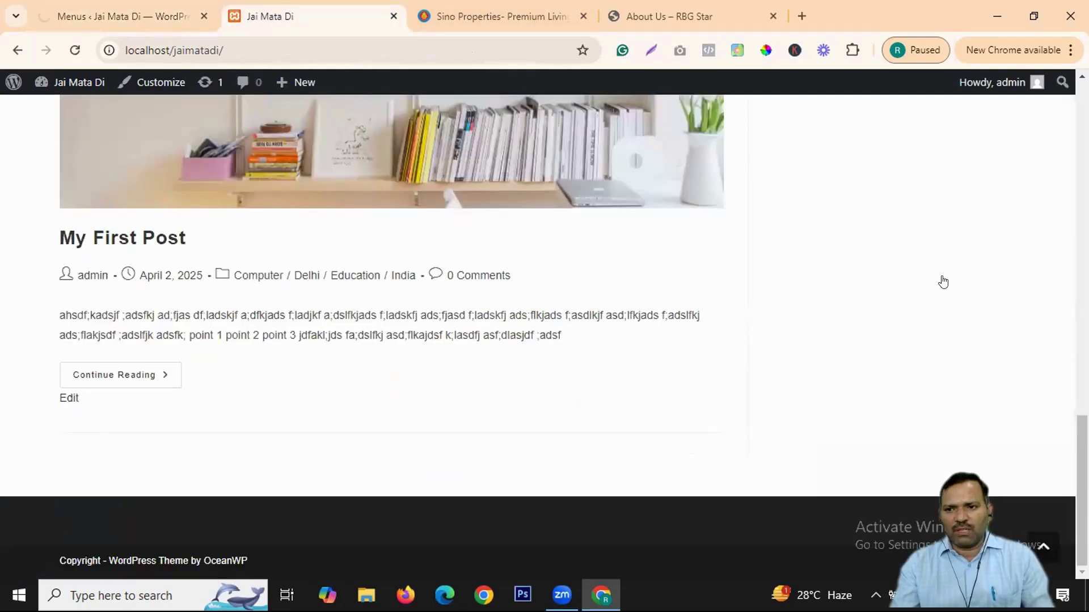
pyautogui.scroll(20, 943, 282)
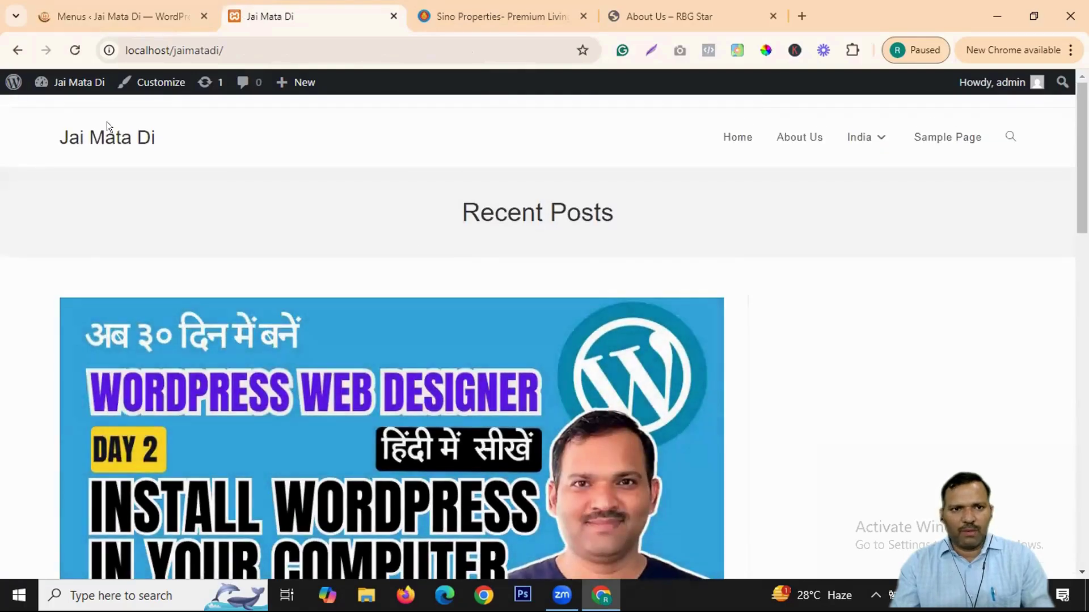
# Step: Reload the site's front page, test the Google link in the main menu, and return to the site
pyautogui.click(122, 140)
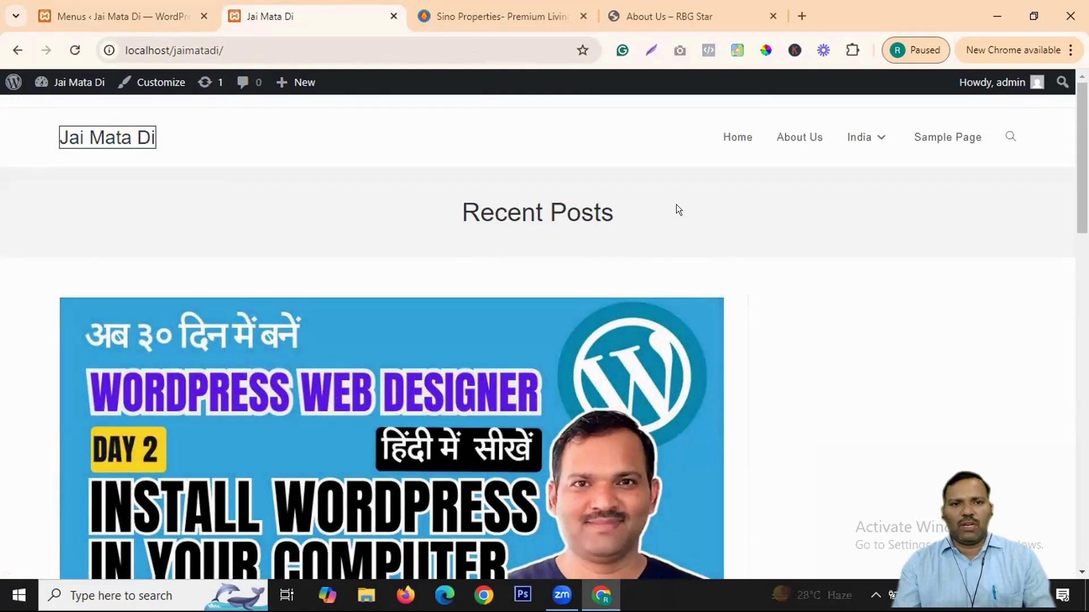
pyautogui.click(74, 50)
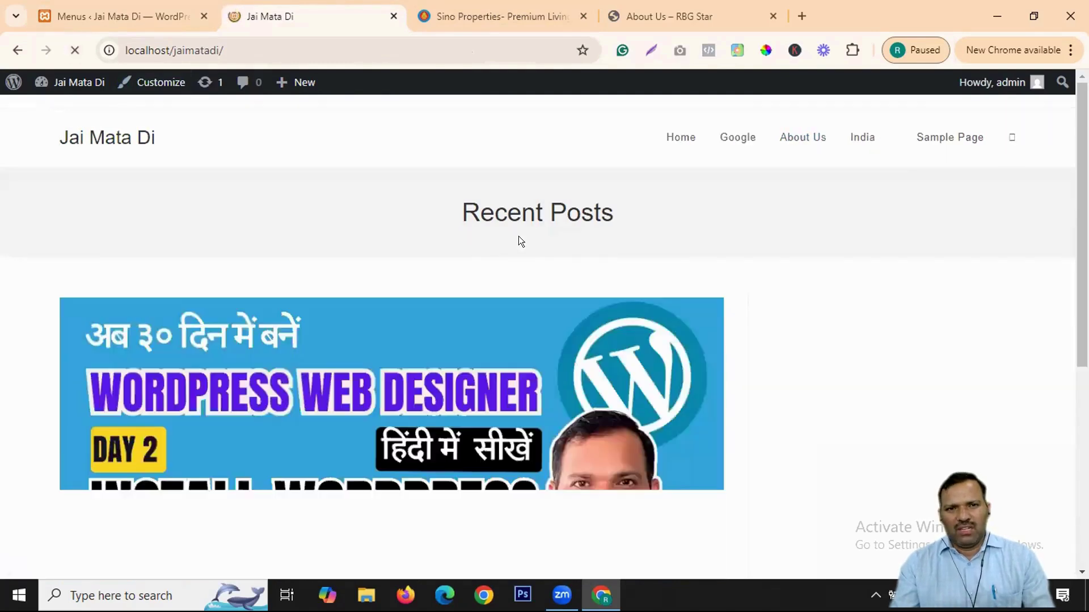
pyautogui.click(735, 138)
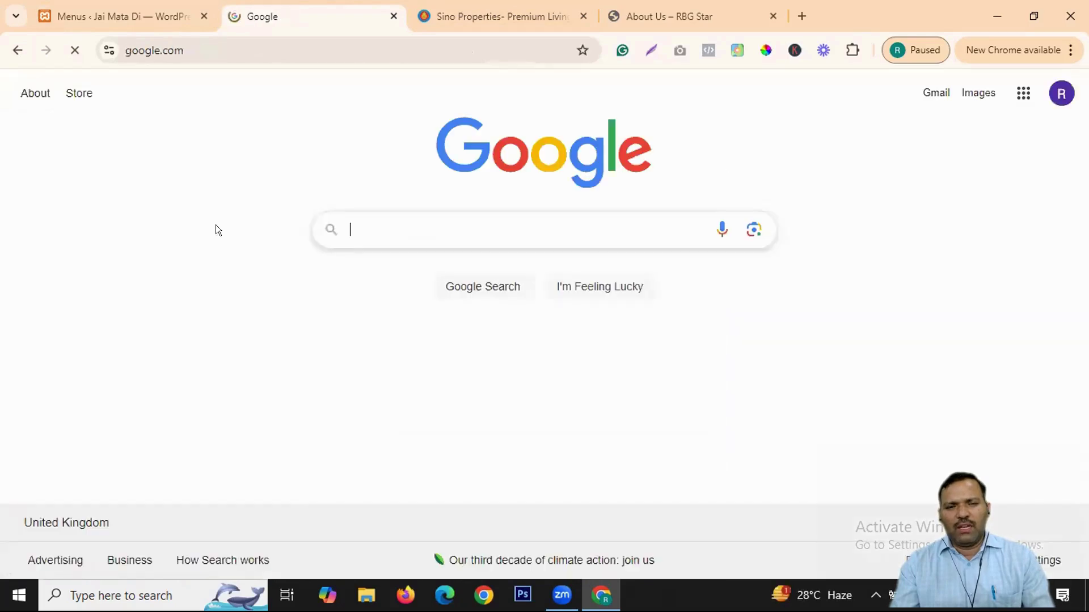
pyautogui.click(13, 44)
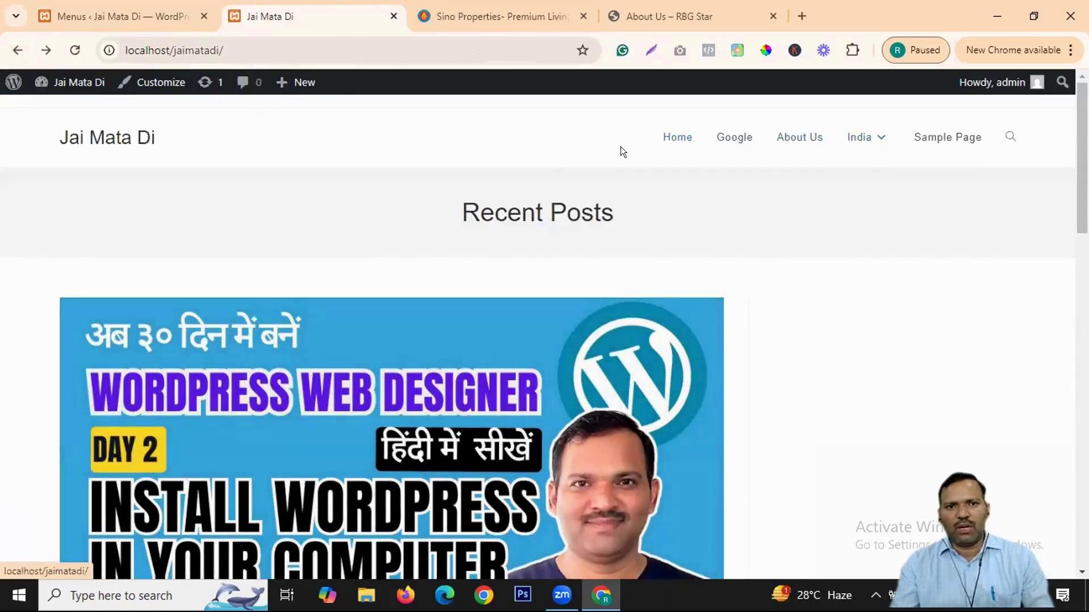
# Step: In the top menu's structure, expand the Google item's settings, review its Menu Parent choices, and collapse the item without changes
pyautogui.click(101, 11)
pyautogui.scroll(-8, 508, 447)
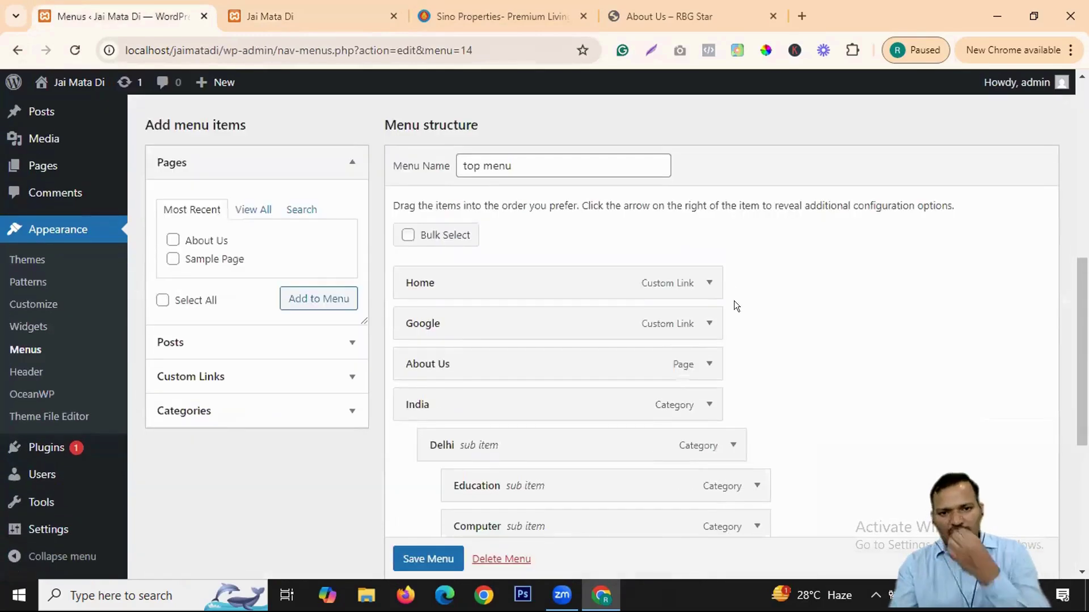
pyautogui.click(708, 323)
pyautogui.scroll(-3, 833, 309)
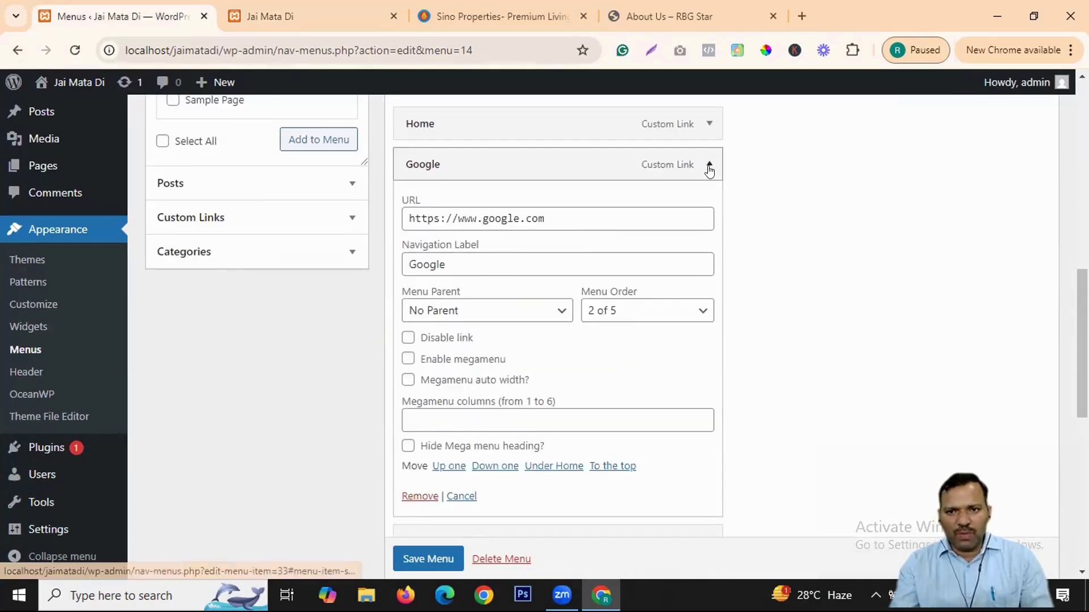
pyautogui.click(522, 310)
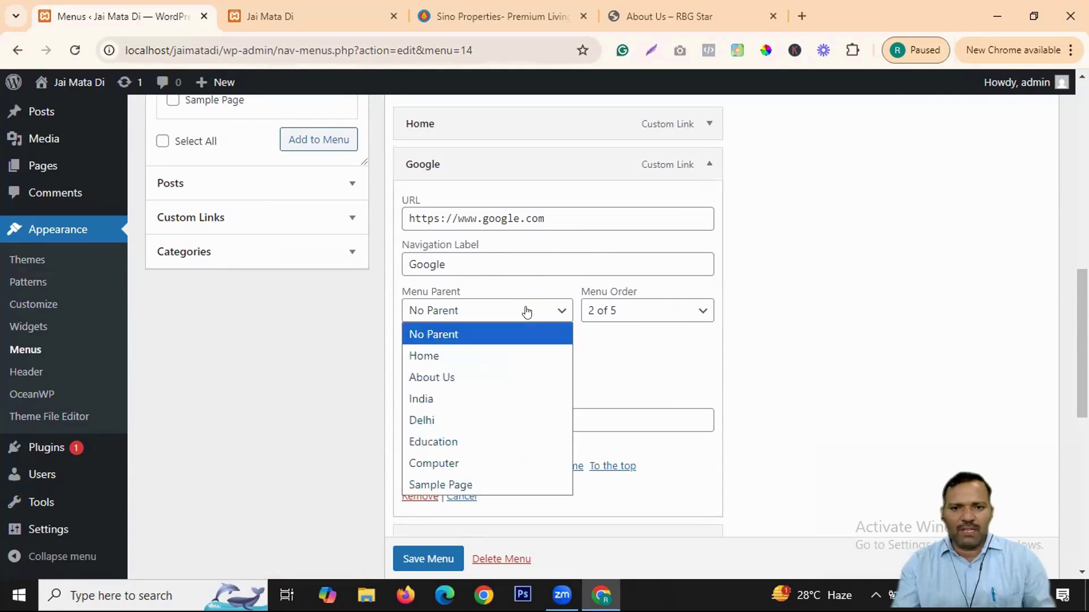
pyautogui.click(541, 307)
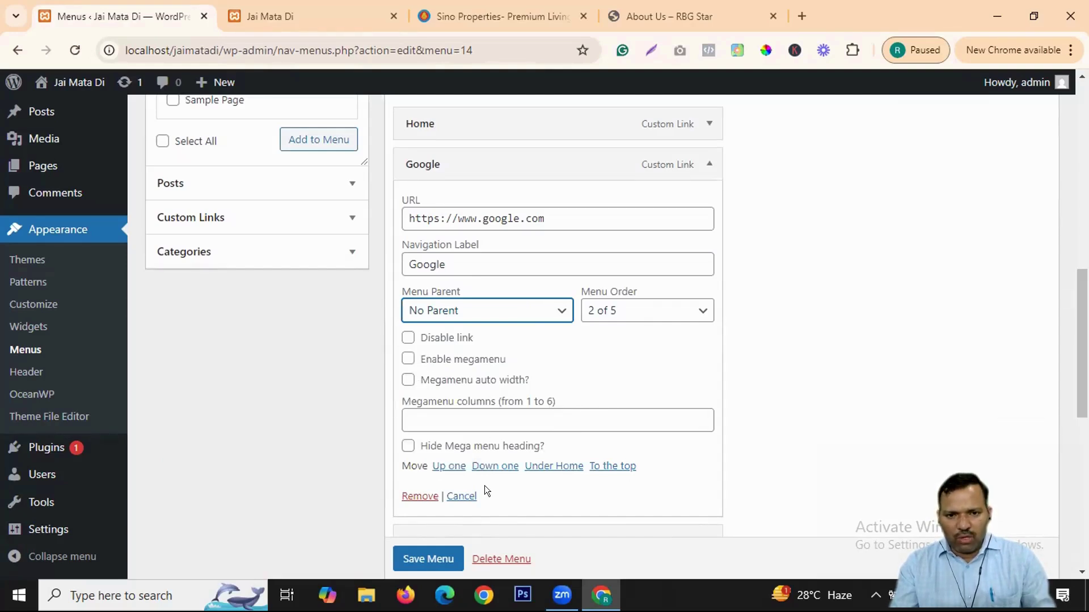
pyautogui.click(547, 307)
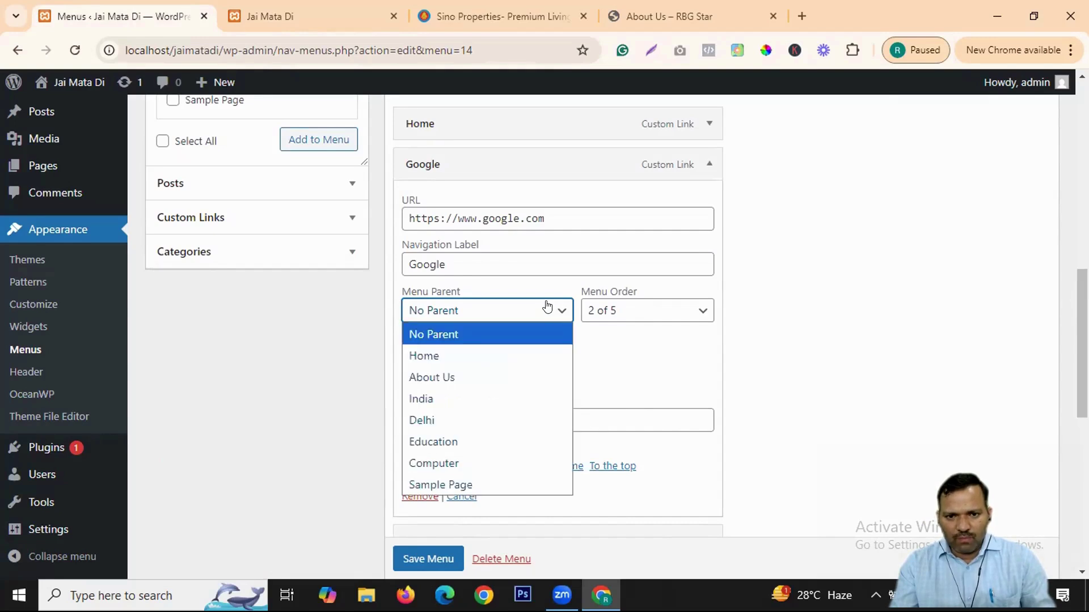
pyautogui.click(785, 312)
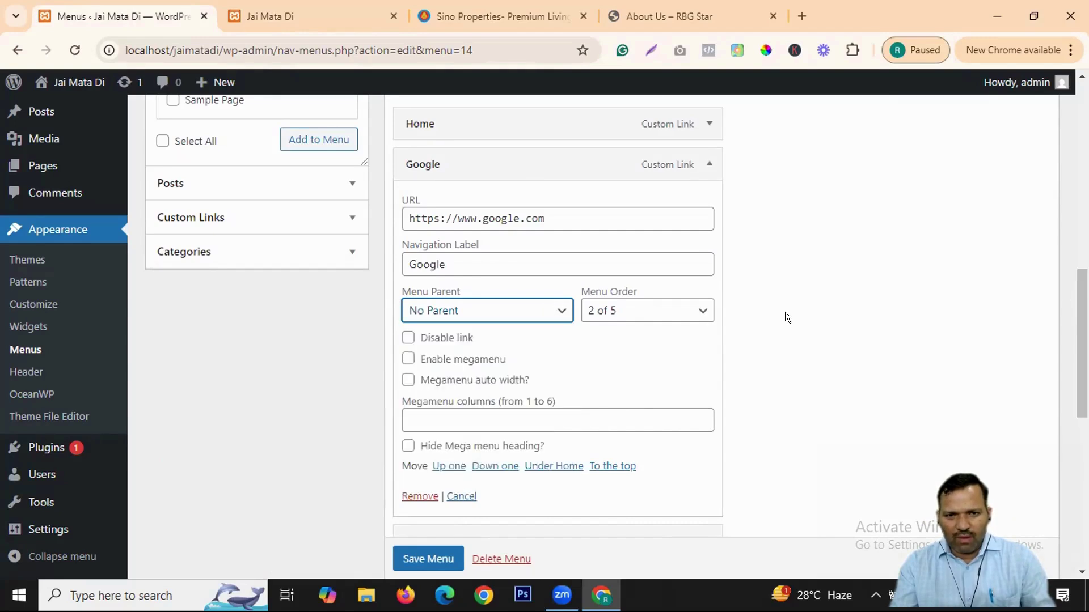
pyautogui.scroll(-3, 752, 320)
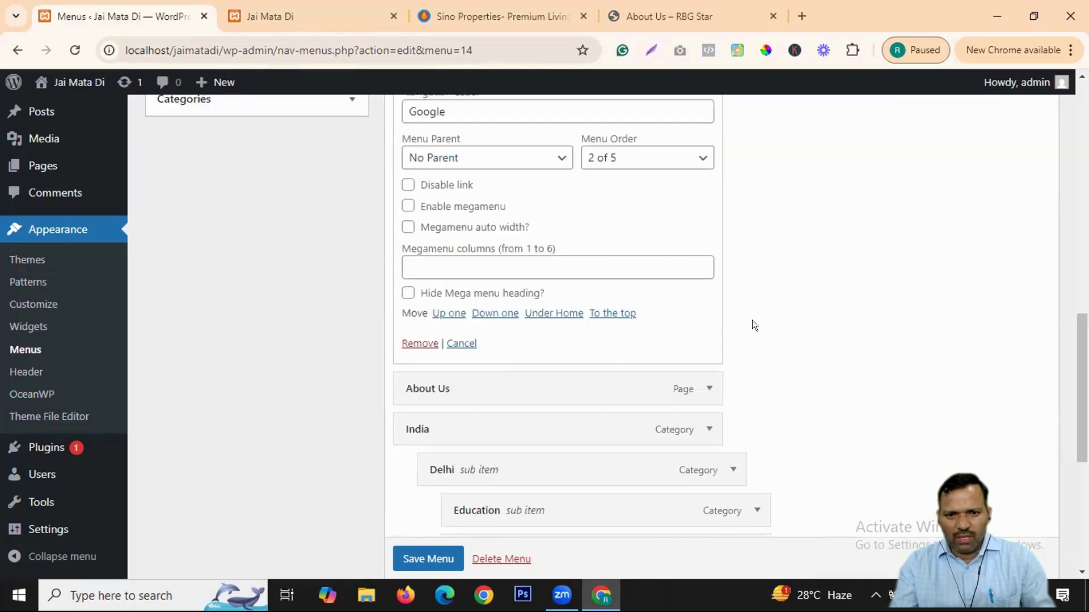
pyautogui.click(455, 338)
pyautogui.scroll(3, 570, 318)
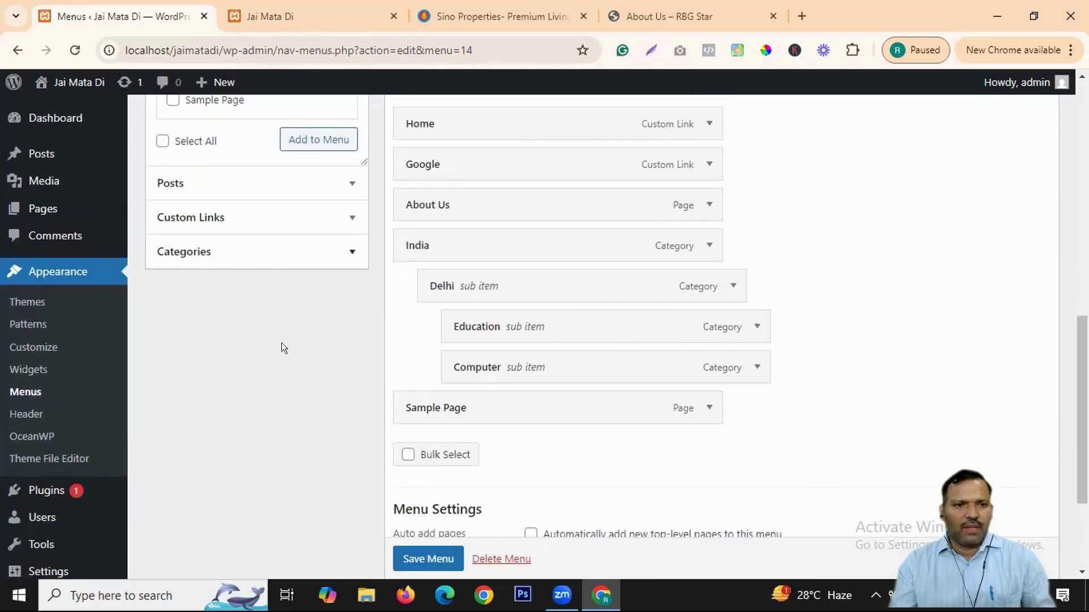
# Step: Review the Custom Links section used for adding menu items, and collapse it again
pyautogui.scroll(5, 289, 330)
pyautogui.scroll(-1, 358, 329)
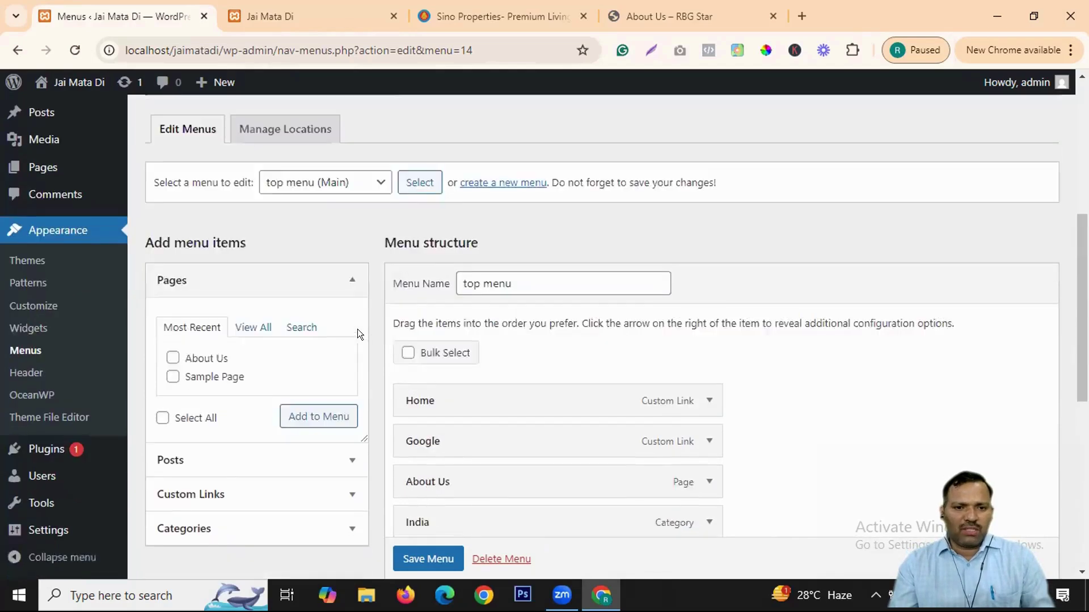
pyautogui.scroll(-2, 357, 329)
pyautogui.click(352, 377)
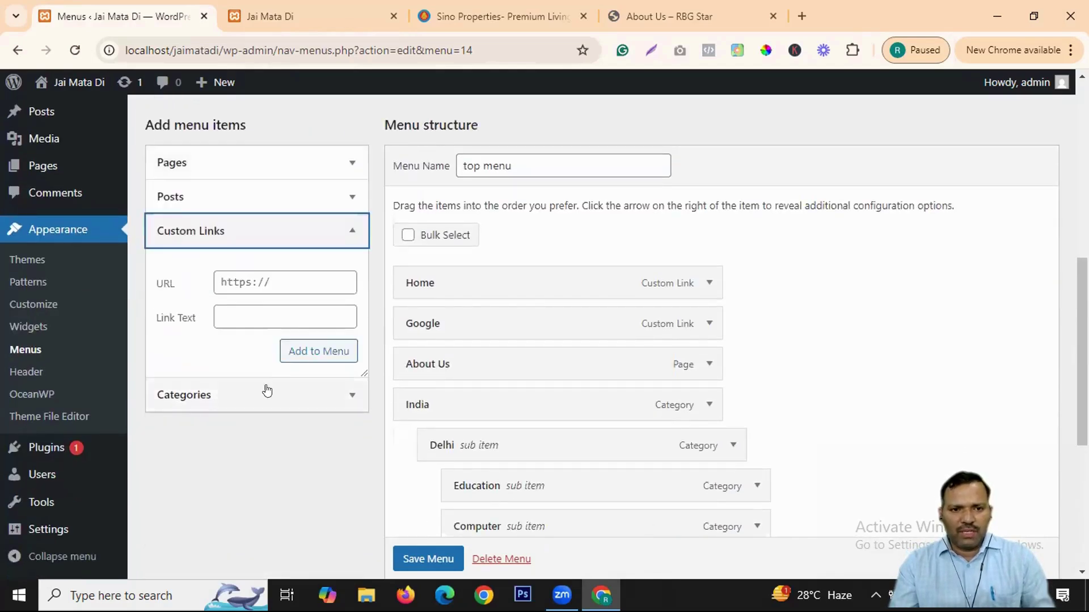
pyautogui.scroll(-2, 325, 288)
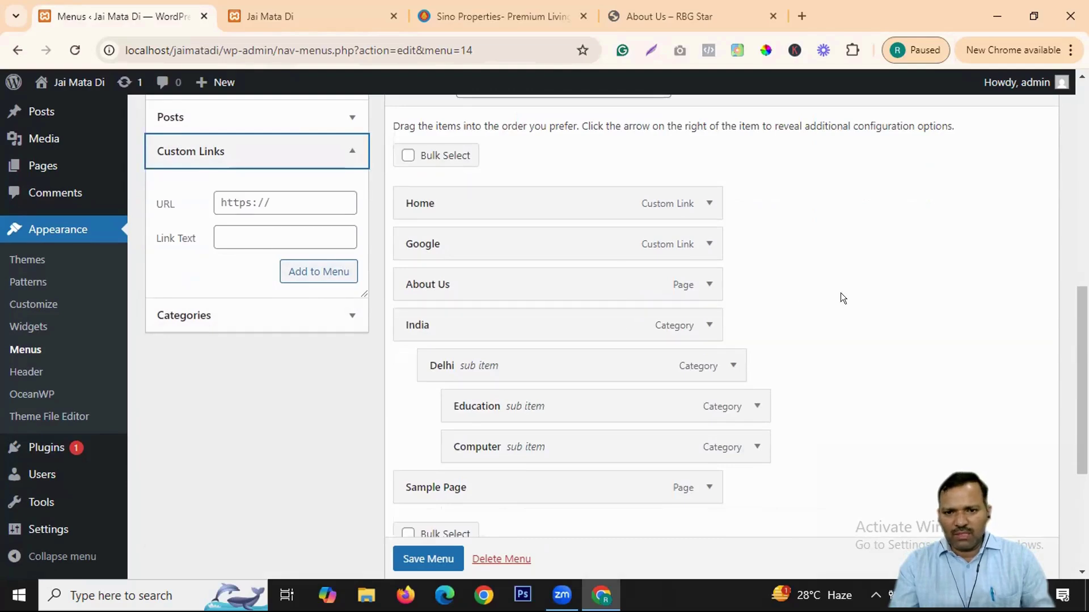
pyautogui.scroll(3, 394, 203)
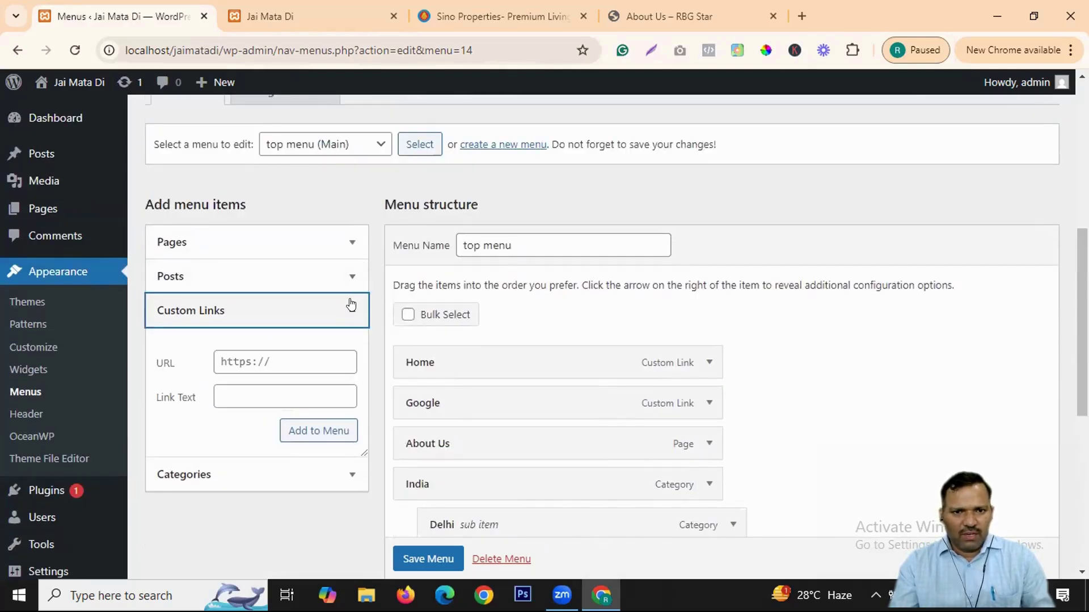
pyautogui.click(350, 307)
pyautogui.scroll(-2, 646, 253)
# Step: Open the menu location management and review which menu is assigned to each theme location
pyautogui.scroll(3, 707, 262)
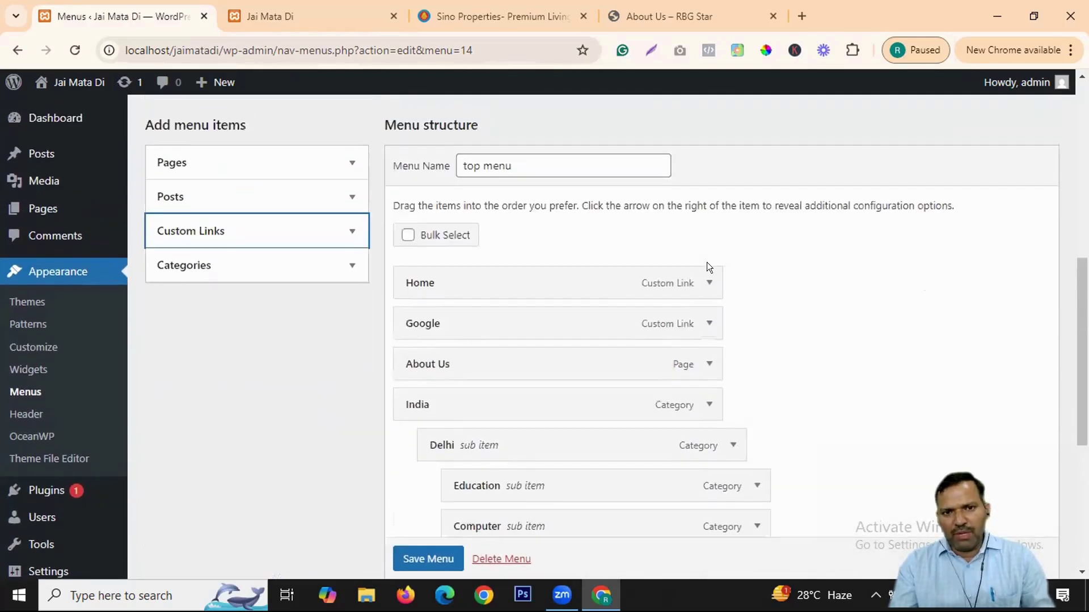
pyautogui.scroll(2, 720, 290)
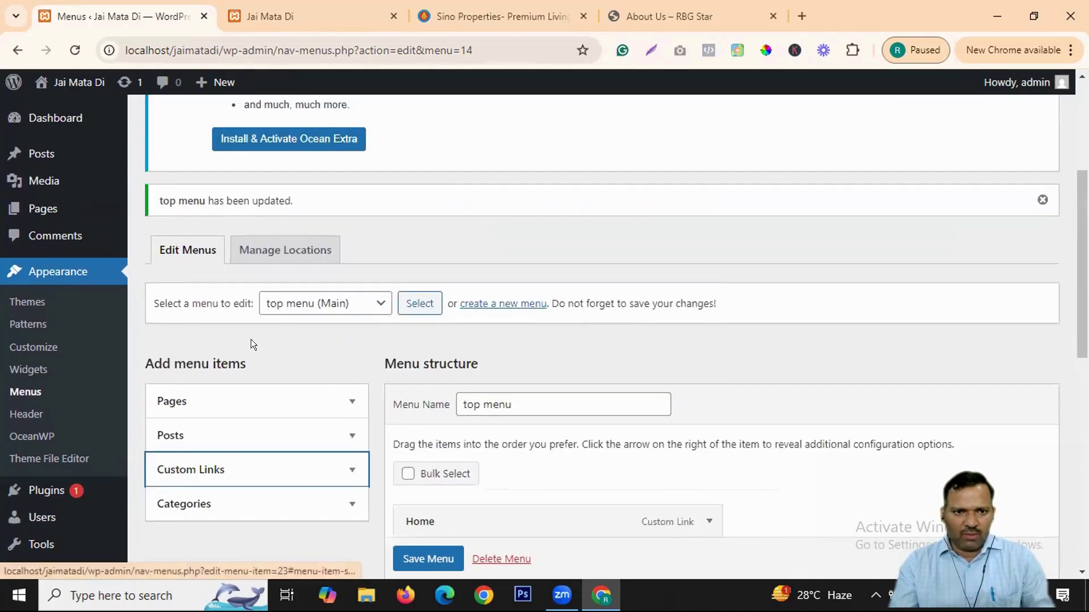
pyautogui.click(292, 251)
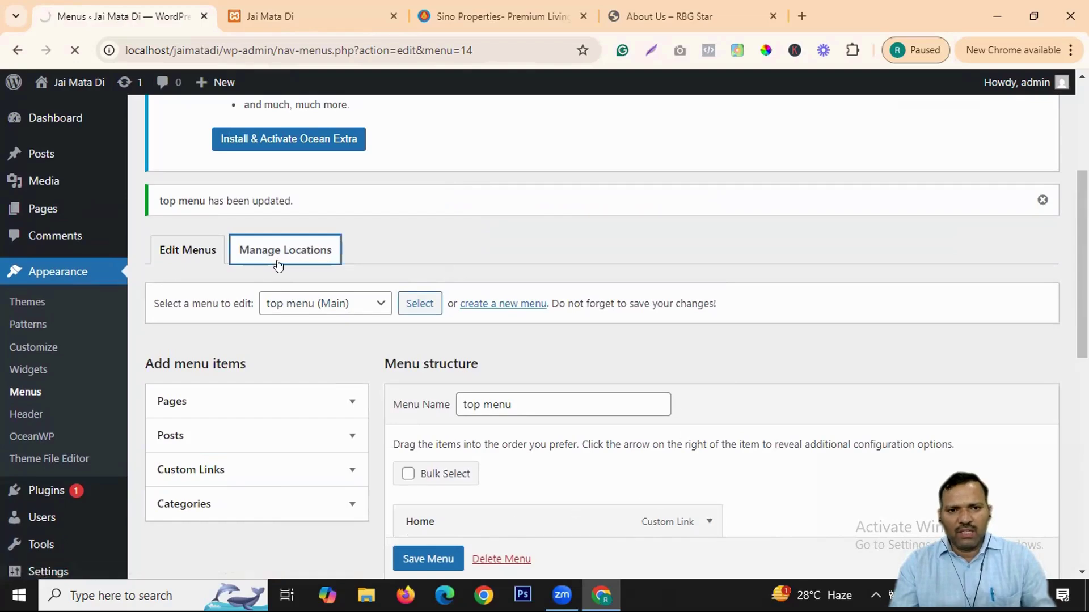
pyautogui.scroll(-3, 625, 243)
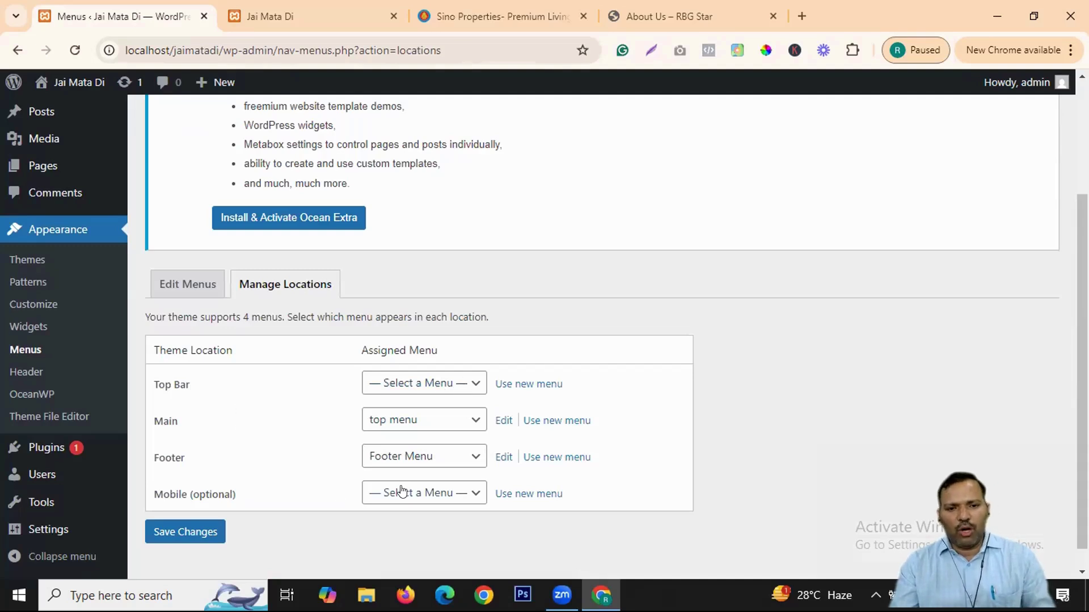
# Step: Preview the site in a narrow browser window, check the mobile menu with the India submenu, and restore the full-size window
pyautogui.click(352, 16)
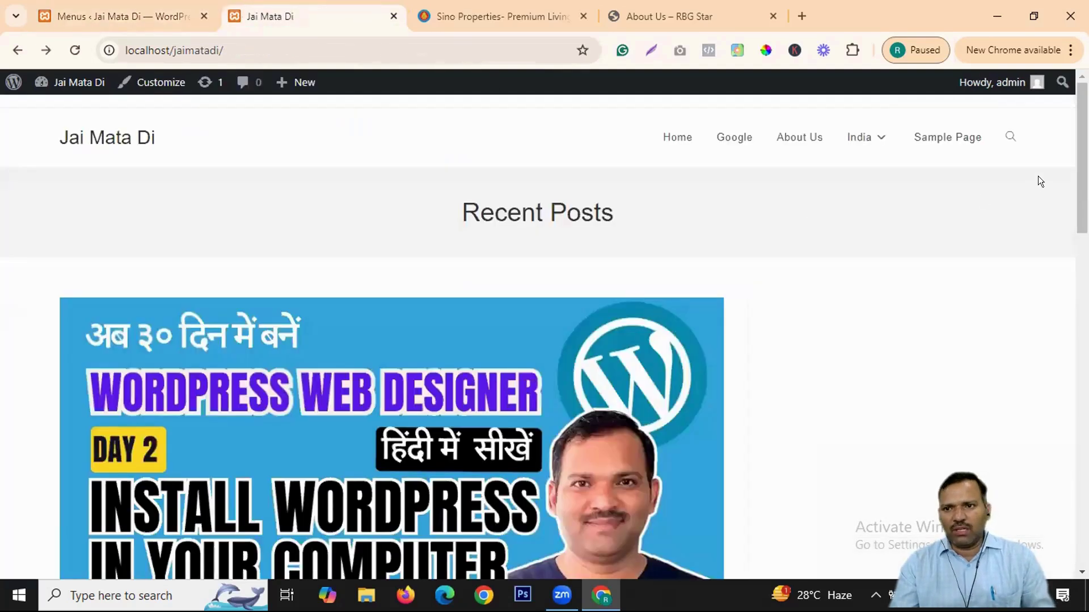
pyautogui.click(1033, 16)
pyautogui.click(545, 221)
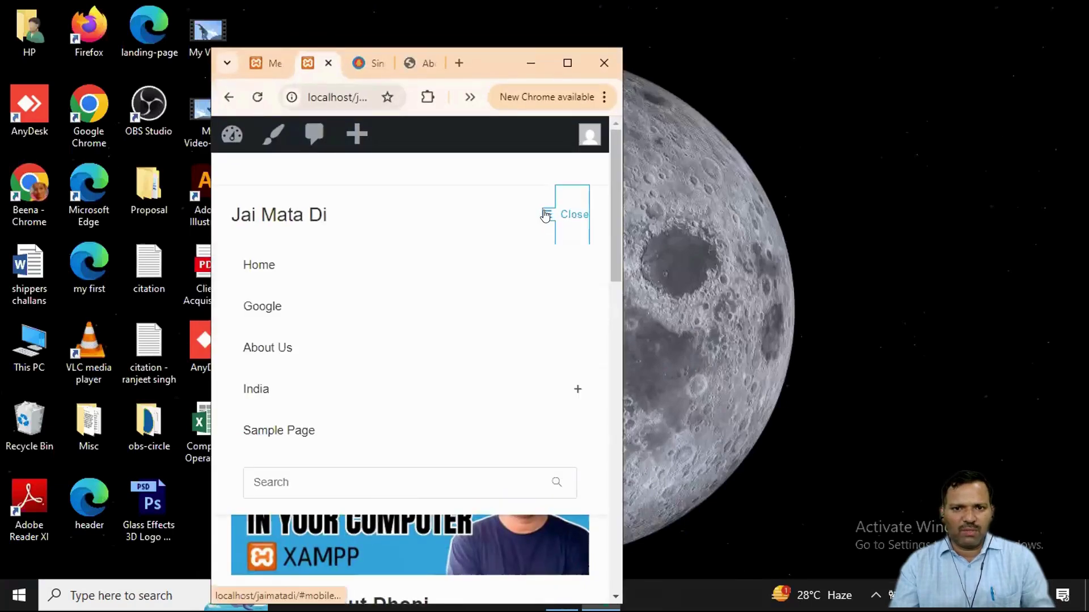
pyautogui.click(546, 217)
pyautogui.click(548, 216)
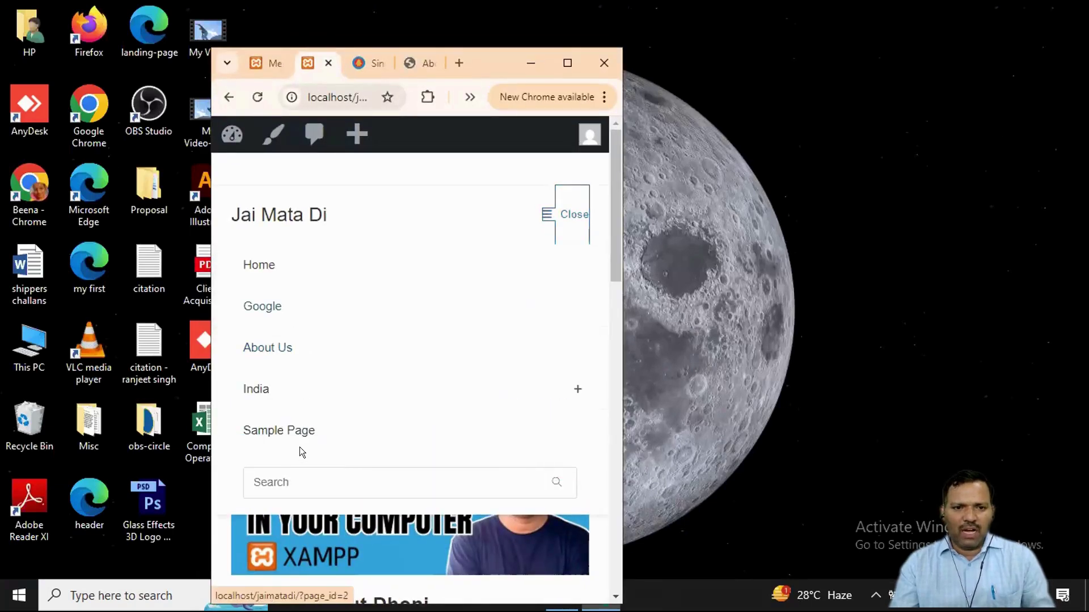
pyautogui.click(291, 391)
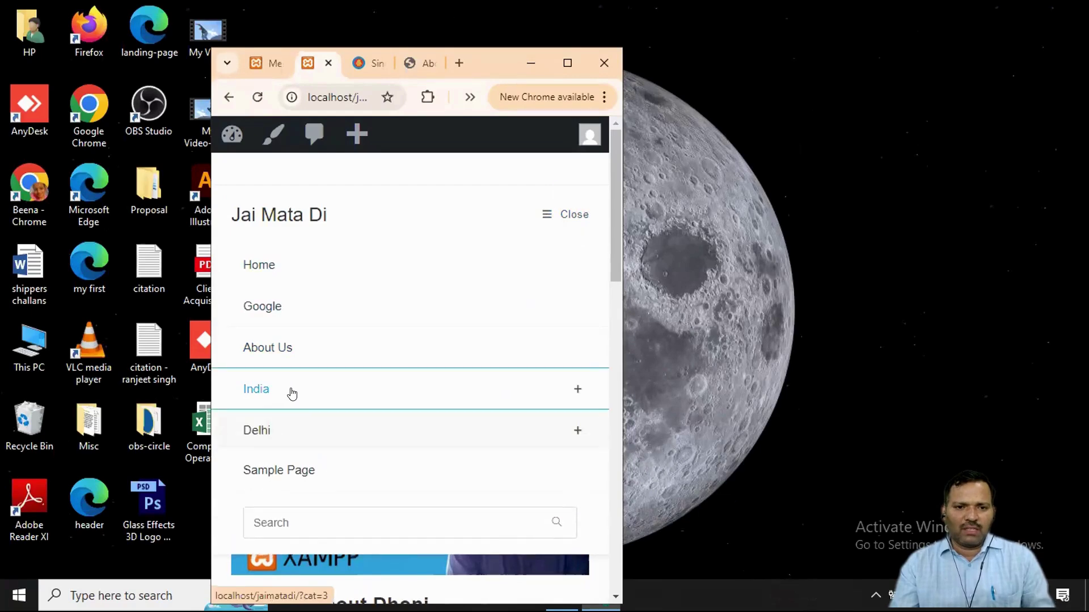
pyautogui.click(290, 392)
pyautogui.click(535, 214)
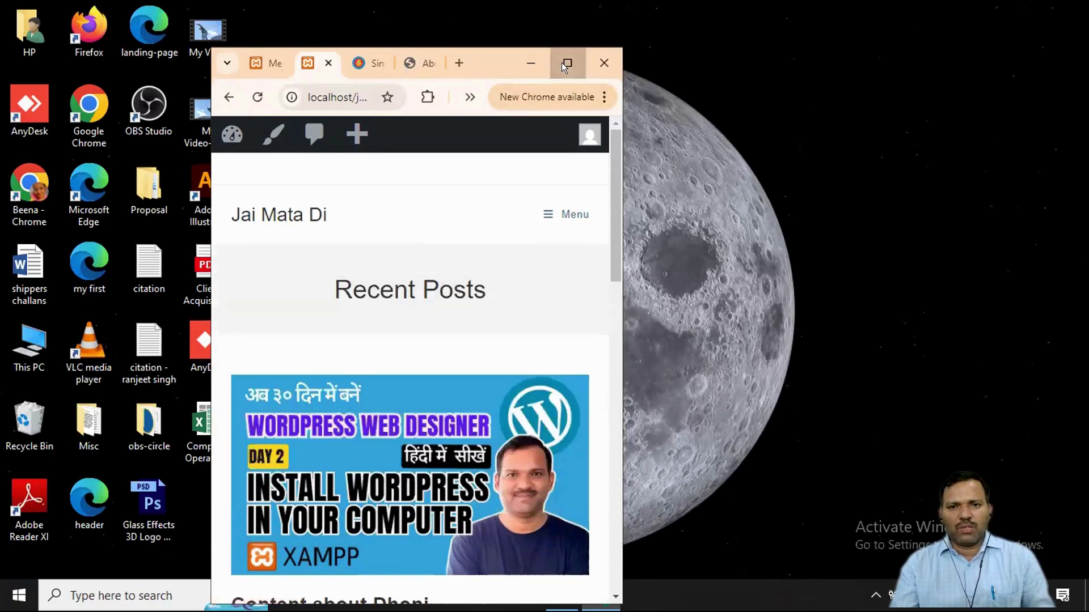
pyautogui.click(564, 63)
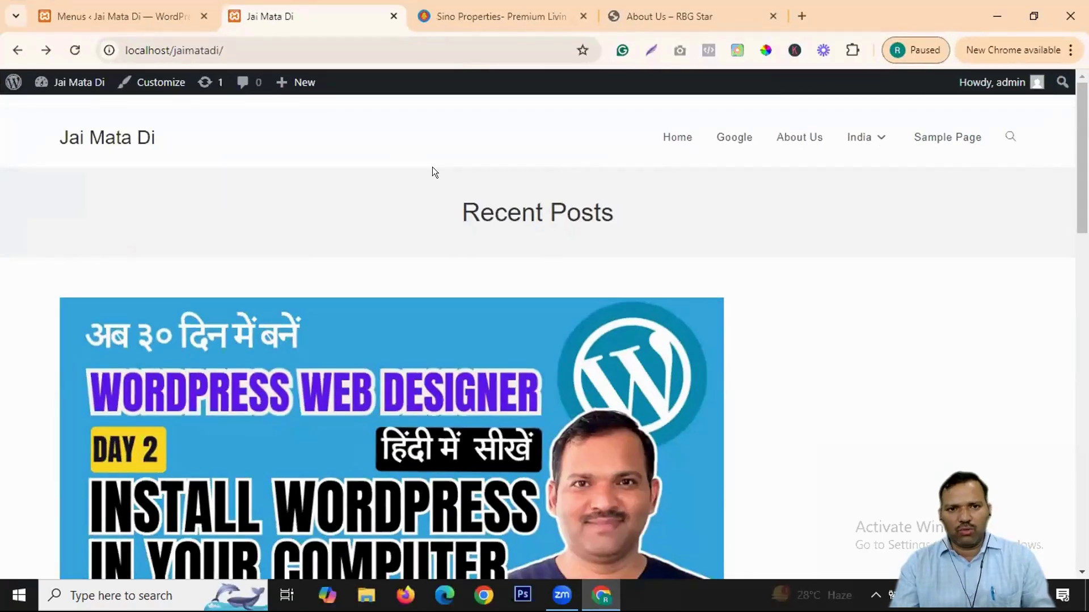
# Step: Inspect the front page's header and emulate a Samsung Galaxy A51/71 at 100% zoom
pyautogui.rightClick(454, 131)
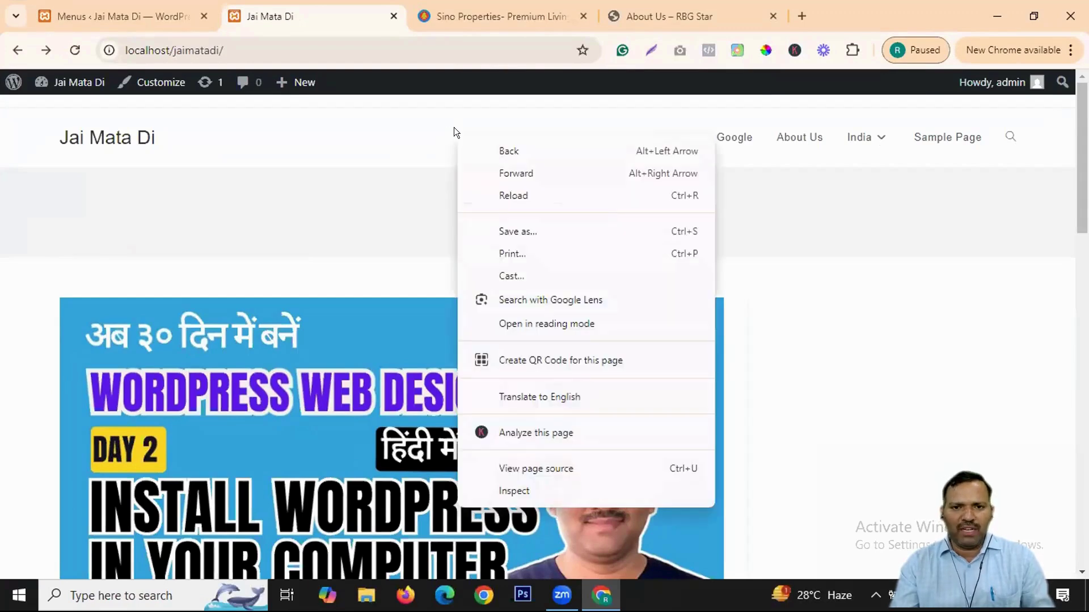
pyautogui.click(416, 136)
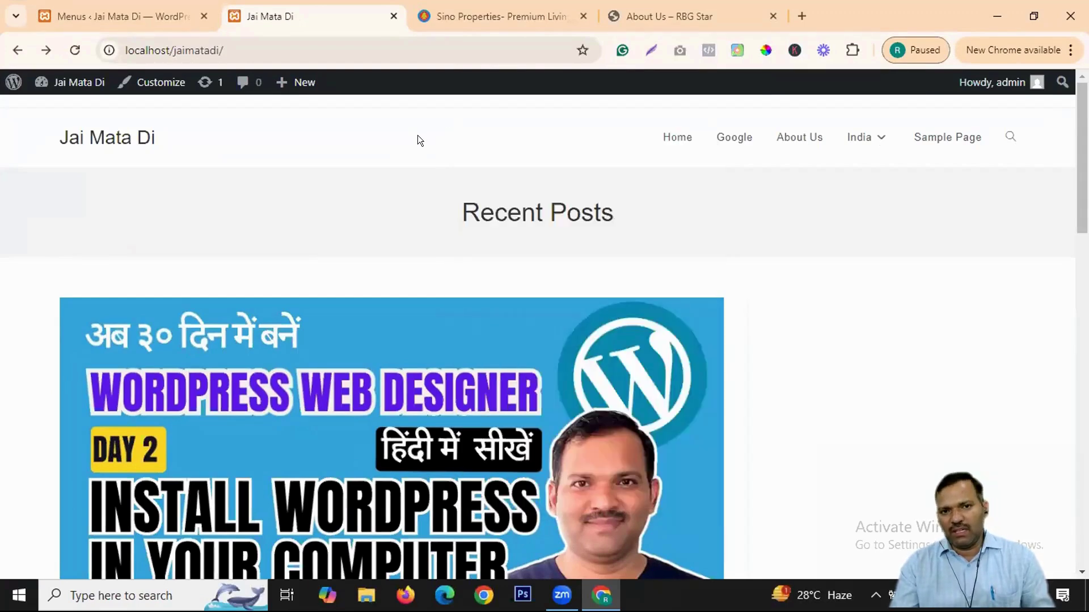
pyautogui.rightClick(496, 142)
pyautogui.click(557, 500)
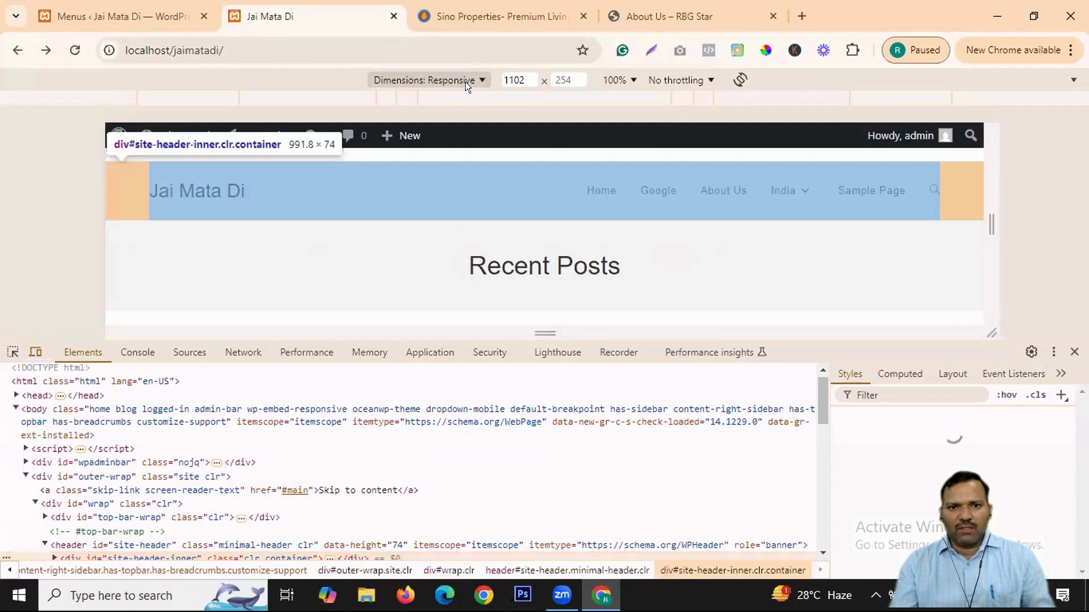
pyautogui.click(465, 82)
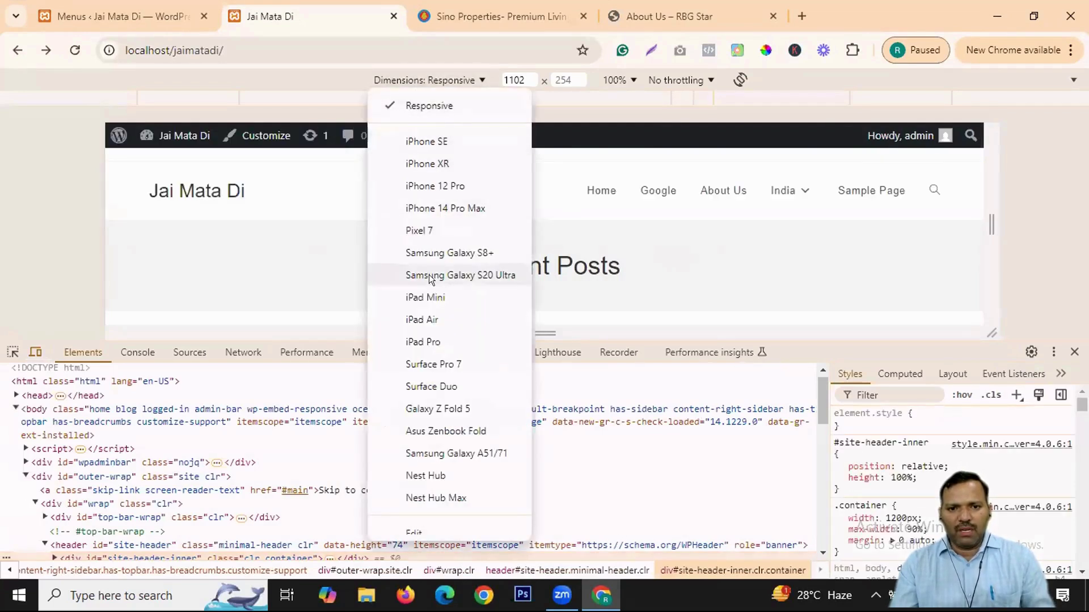
pyautogui.click(481, 452)
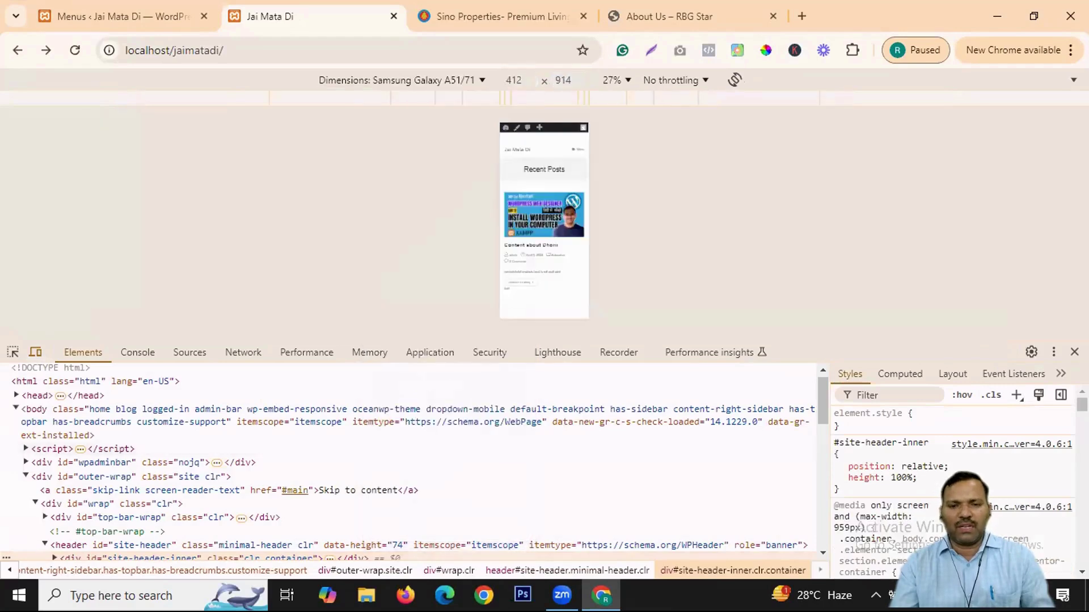
pyautogui.click(620, 76)
pyautogui.click(646, 147)
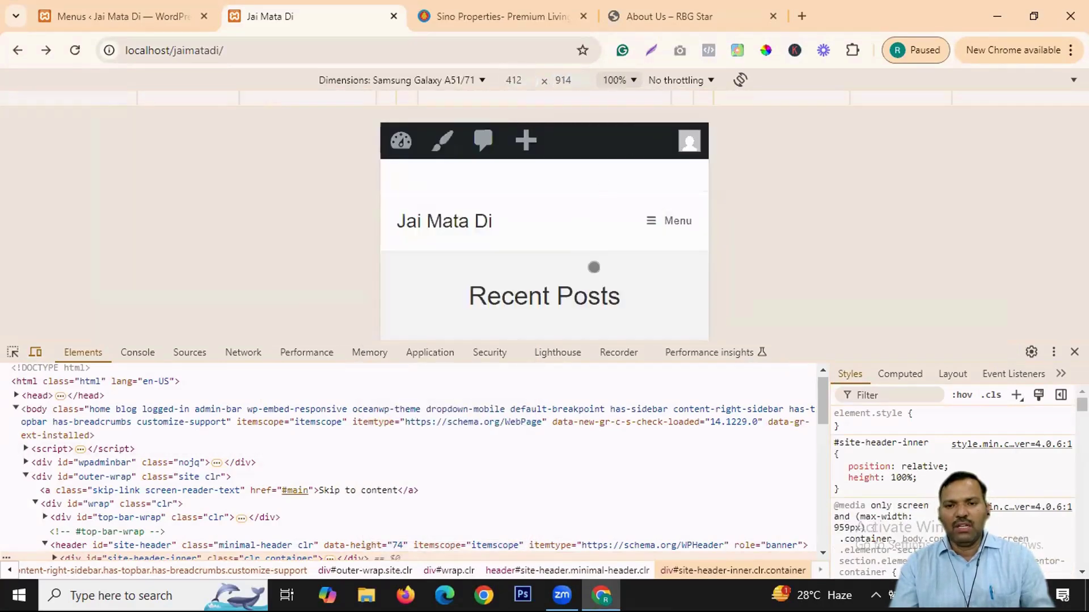
# Step: Check the emulated phone view of the front page and open About Us from its mobile menu
pyautogui.scroll(-10, 590, 258)
pyautogui.scroll(10, 572, 223)
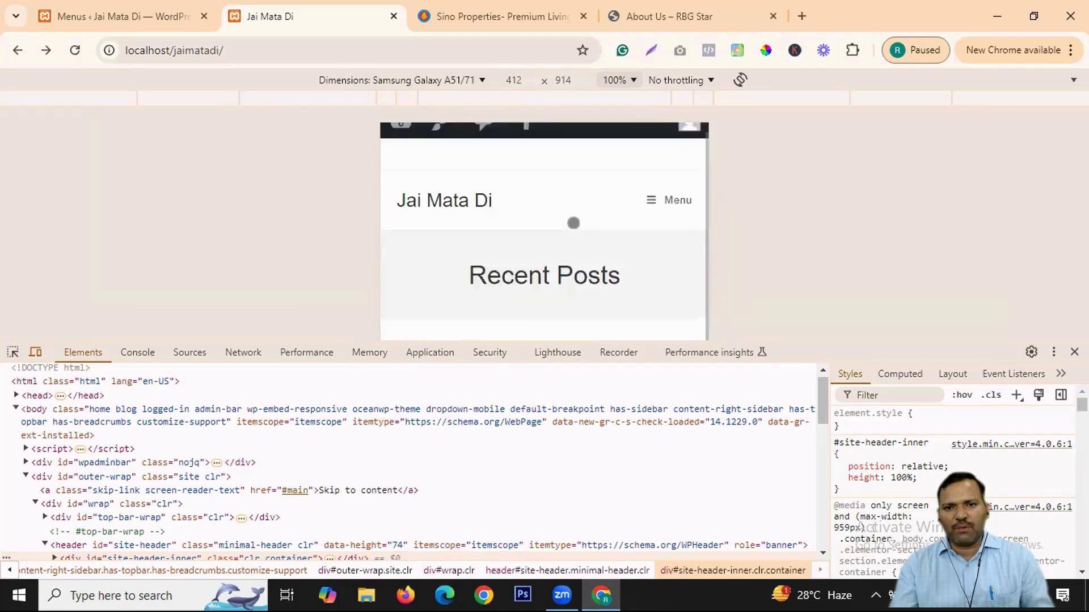
pyautogui.scroll(1, 574, 223)
pyautogui.click(648, 216)
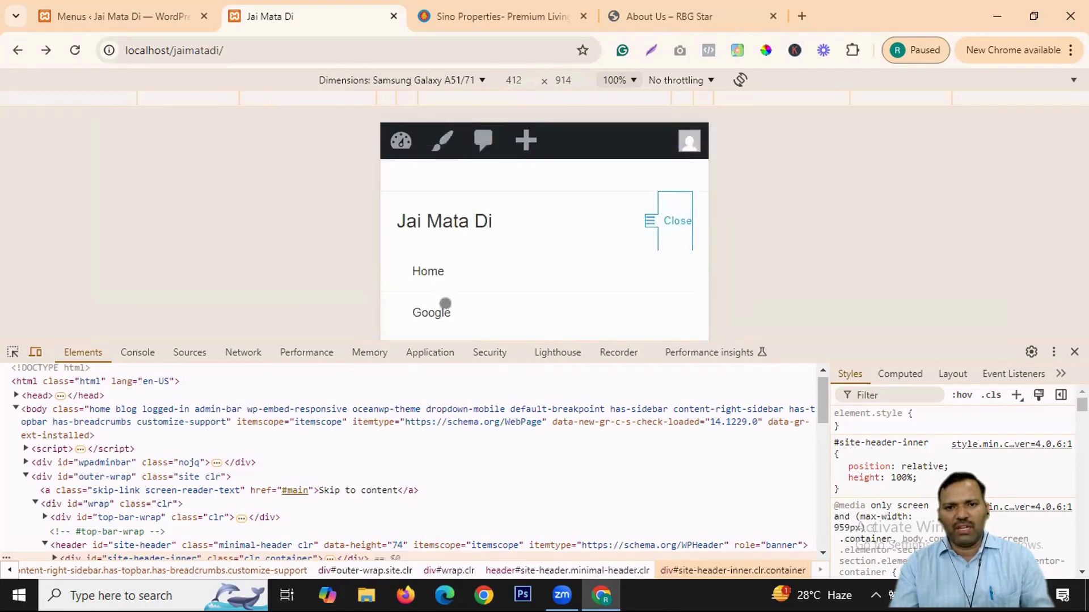
pyautogui.scroll(-3, 445, 303)
pyautogui.click(440, 187)
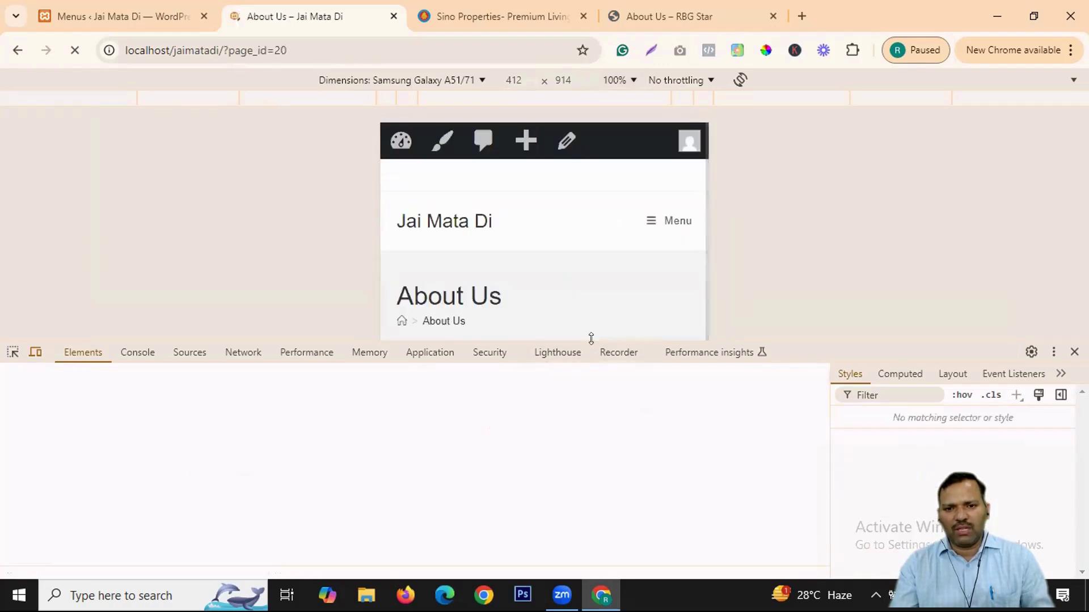
# Step: Enlarge and close the phone emulation of About Us, go to the site's front page, and return to the menu locations in the dashboard
pyautogui.moveTo(591, 338); pyautogui.dragTo(592, 427)
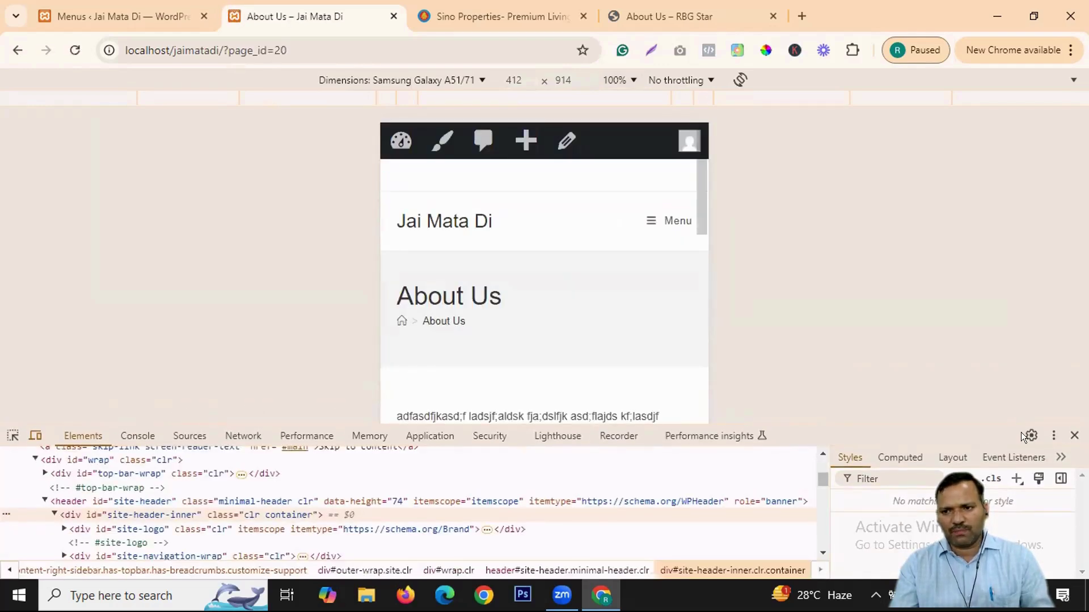
pyautogui.press('F12')
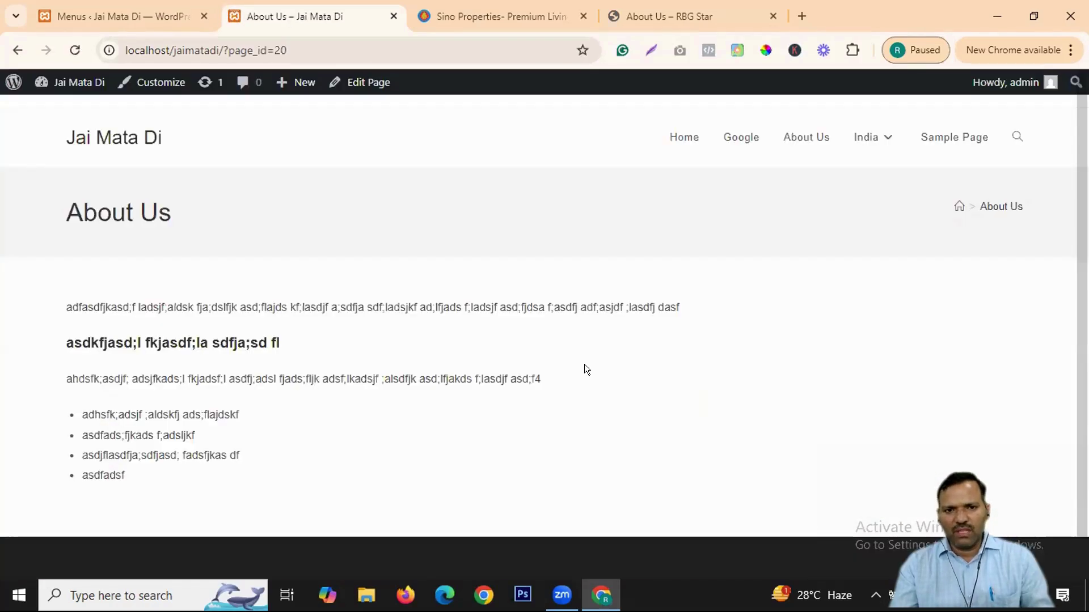
pyautogui.click(132, 147)
pyautogui.click(174, 12)
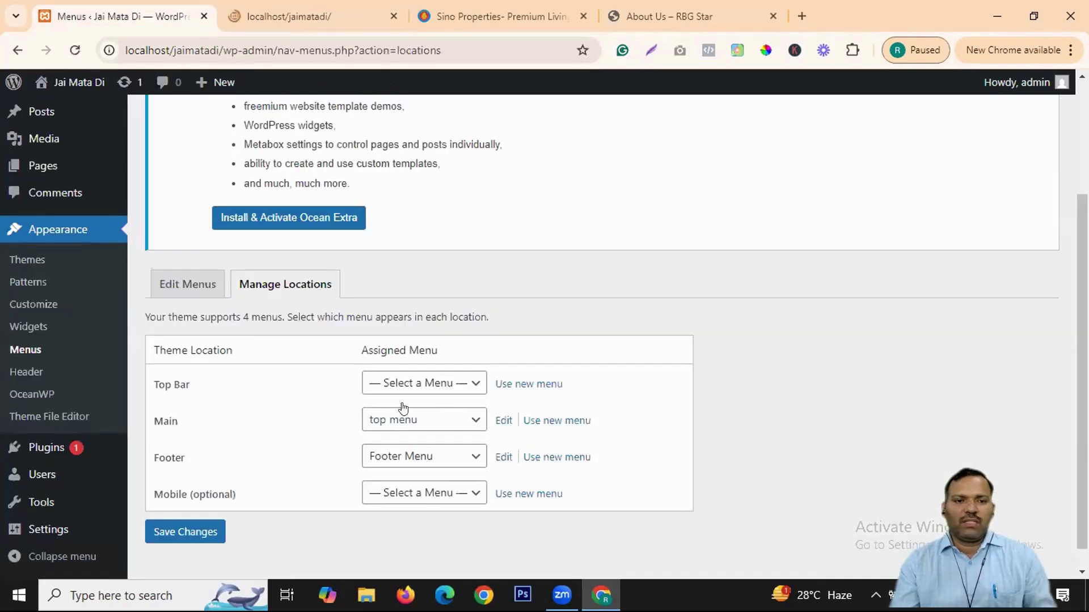
pyautogui.scroll(-1, 407, 325)
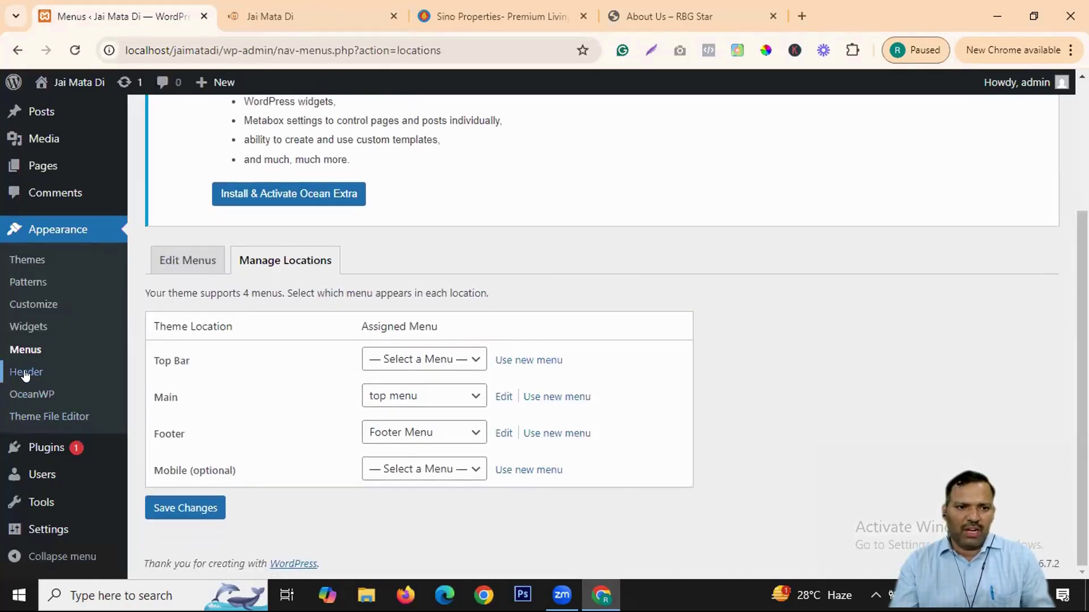
# Step: Open the Theme File Editor, accept the direct-editing warning, and look through OceanWP's list of theme files
pyautogui.click(51, 418)
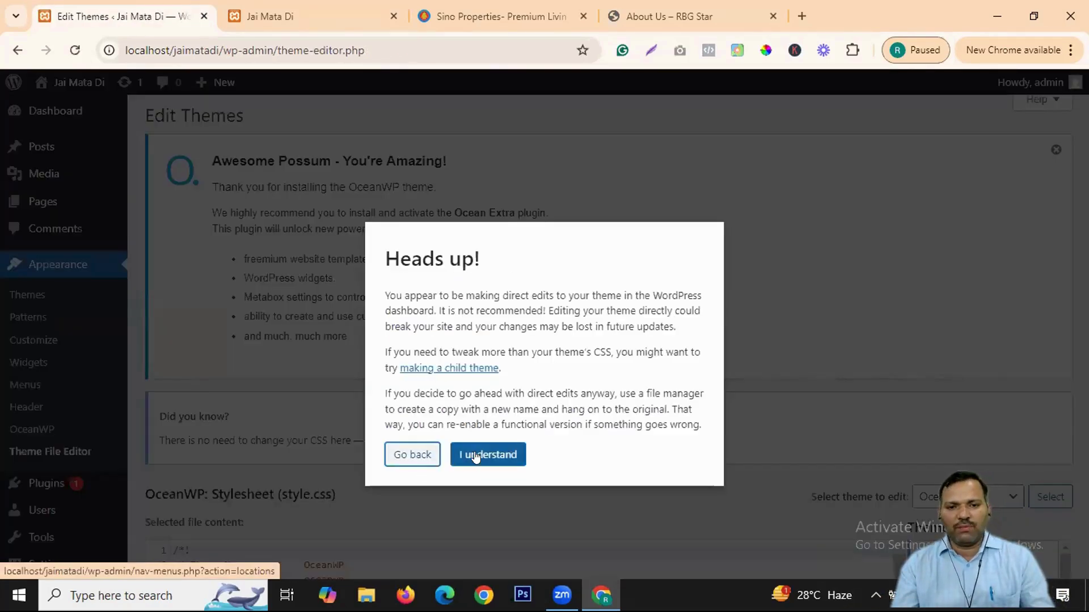
pyautogui.click(476, 454)
pyautogui.scroll(-7, 752, 252)
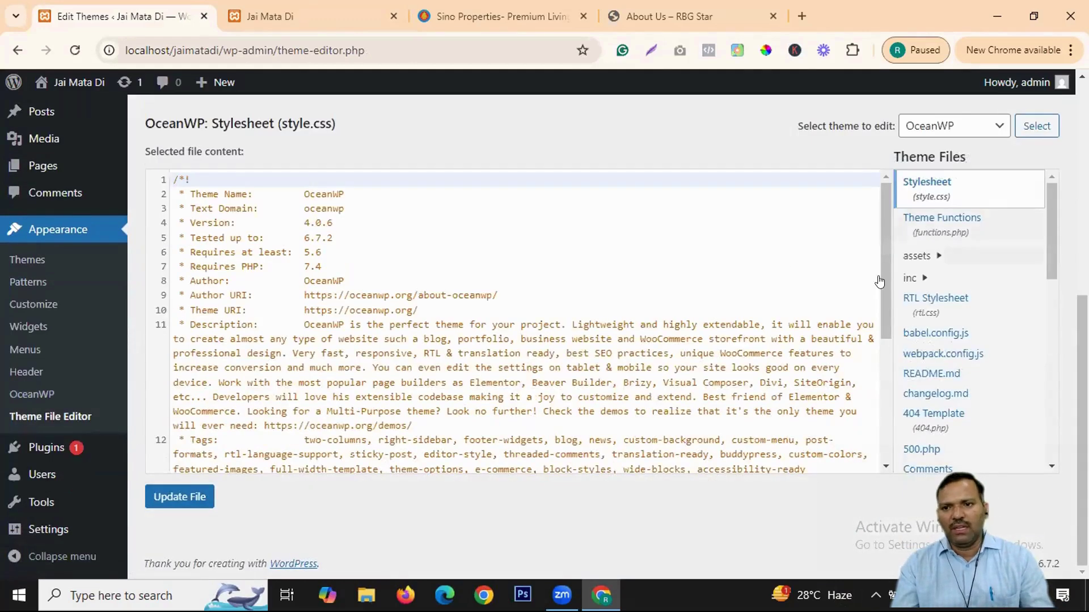
pyautogui.scroll(-6, 964, 314)
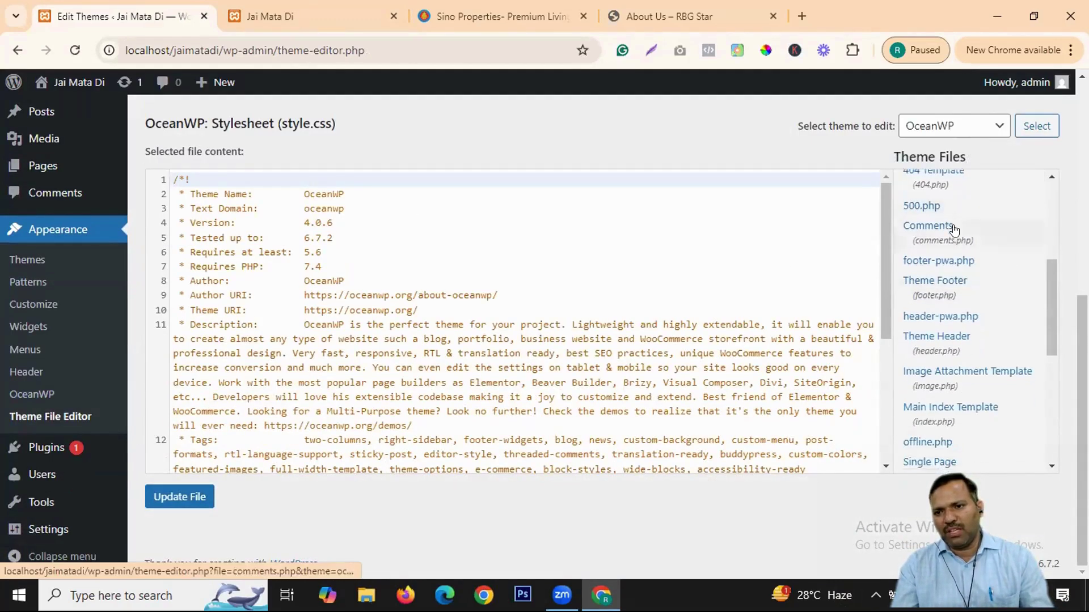
pyautogui.scroll(-4, 964, 315)
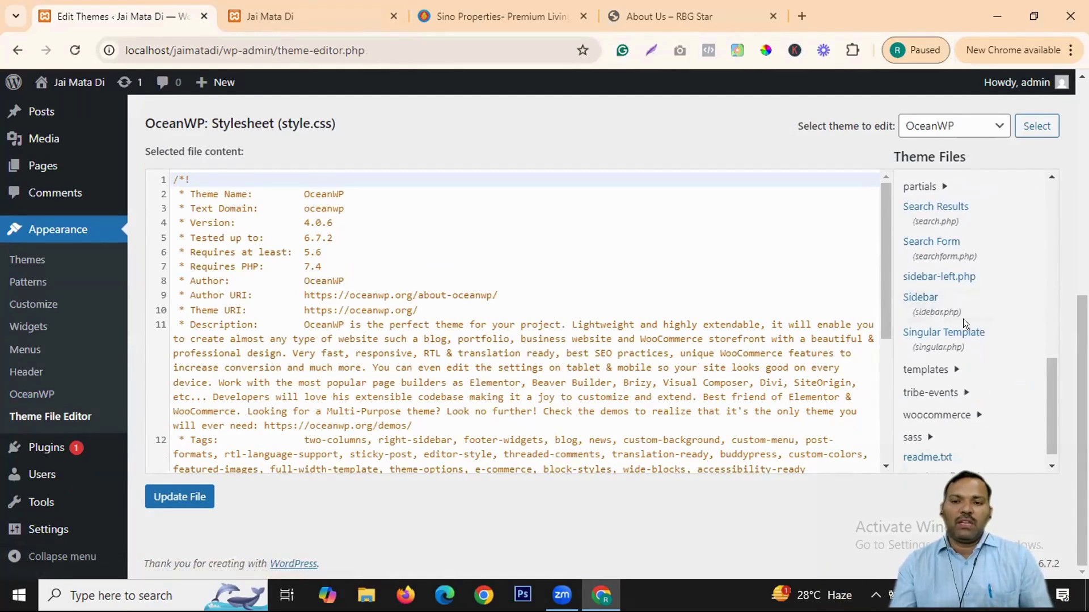
pyautogui.scroll(-1, 963, 319)
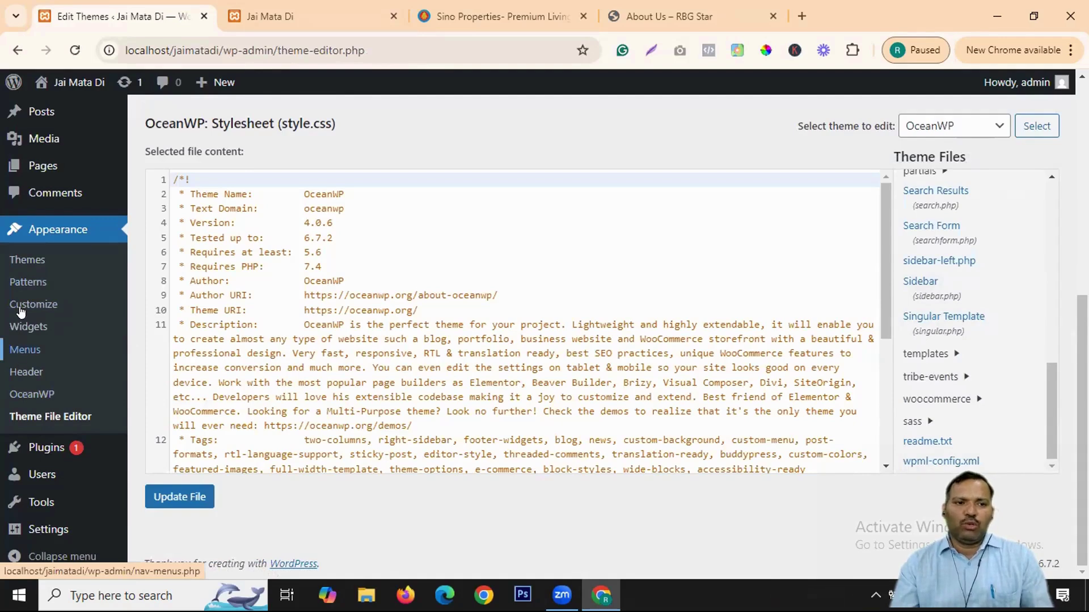
# Step: Open the Themes page and review the installed themes down to the option for adding a new one
pyautogui.click(48, 237)
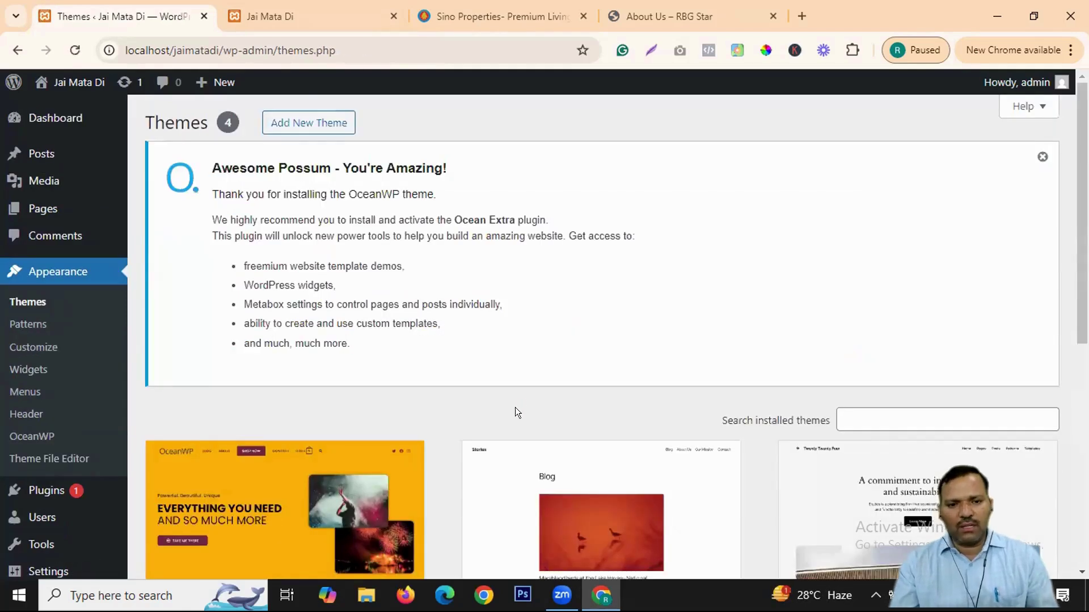
pyautogui.scroll(-5, 467, 396)
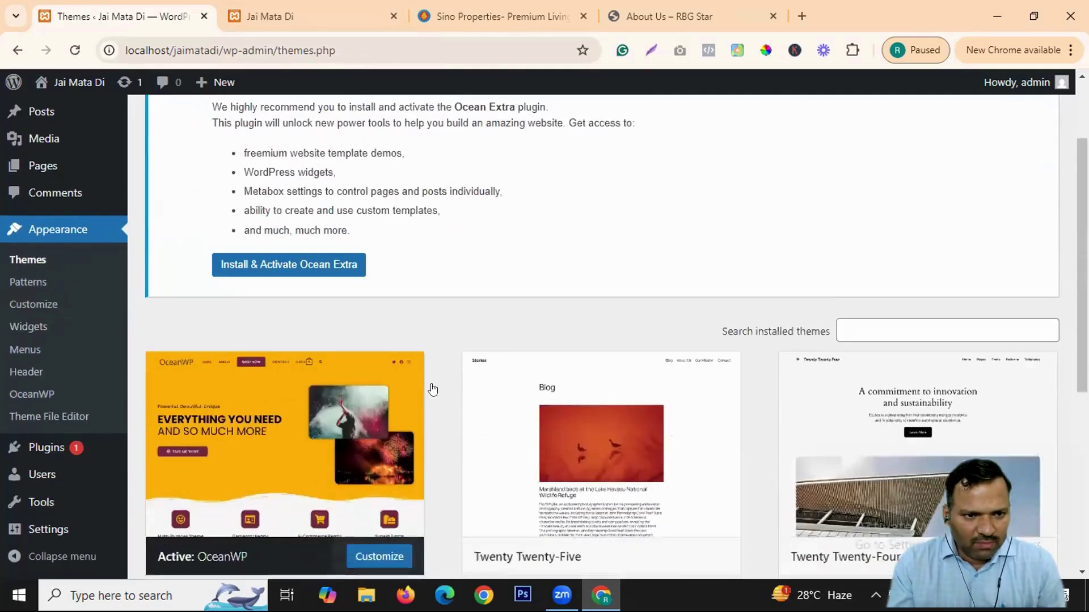
pyautogui.scroll(-2, 566, 379)
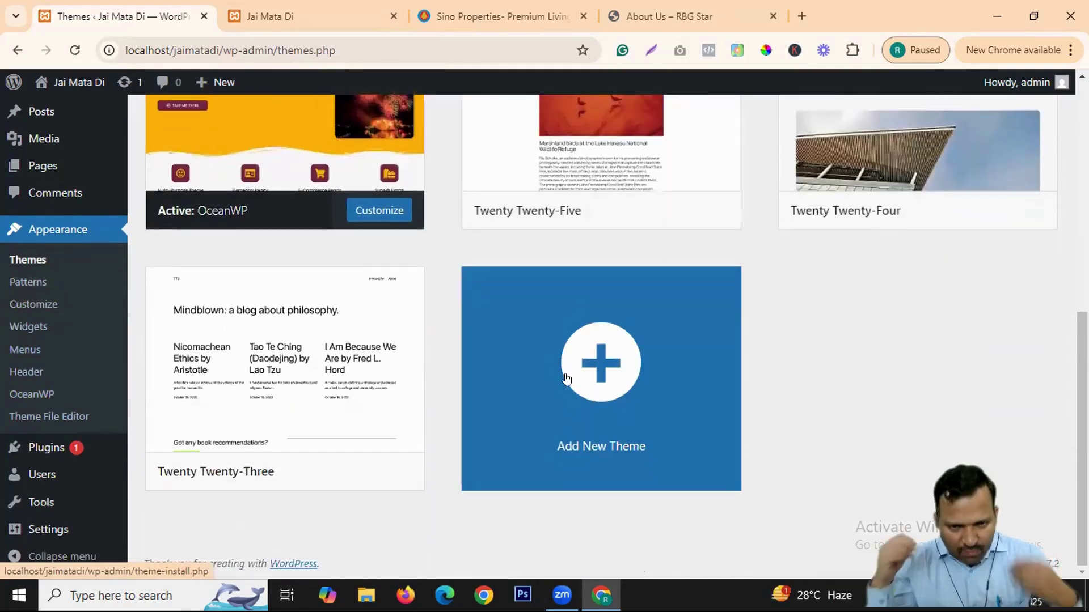
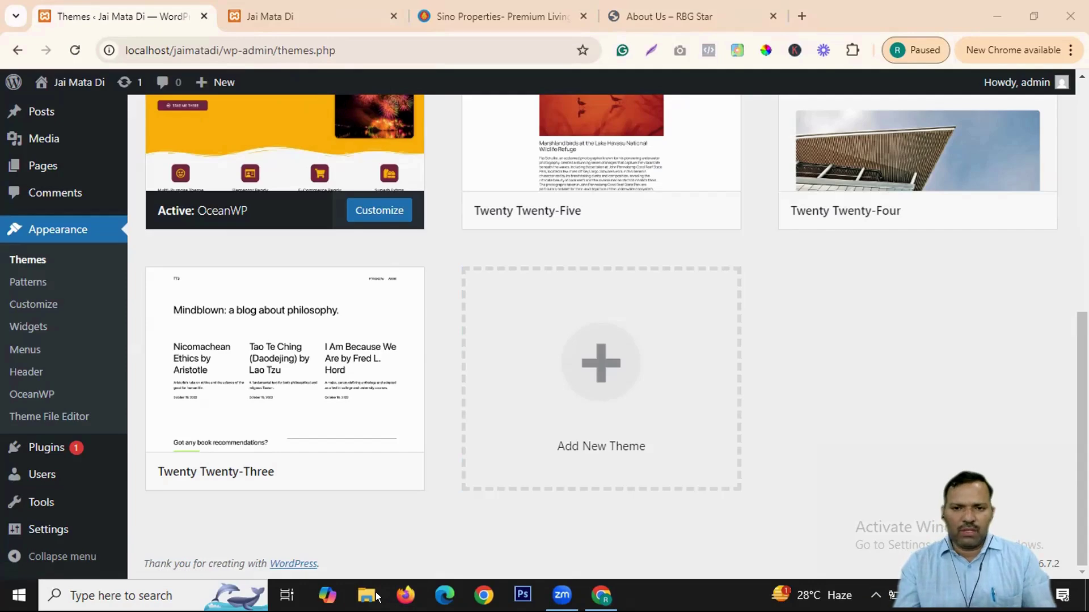
# Step: Glance at the Focus Pools About Us page, and review the Jai Mata Di front page from its recent posts to the footer
pyautogui.click(695, 6)
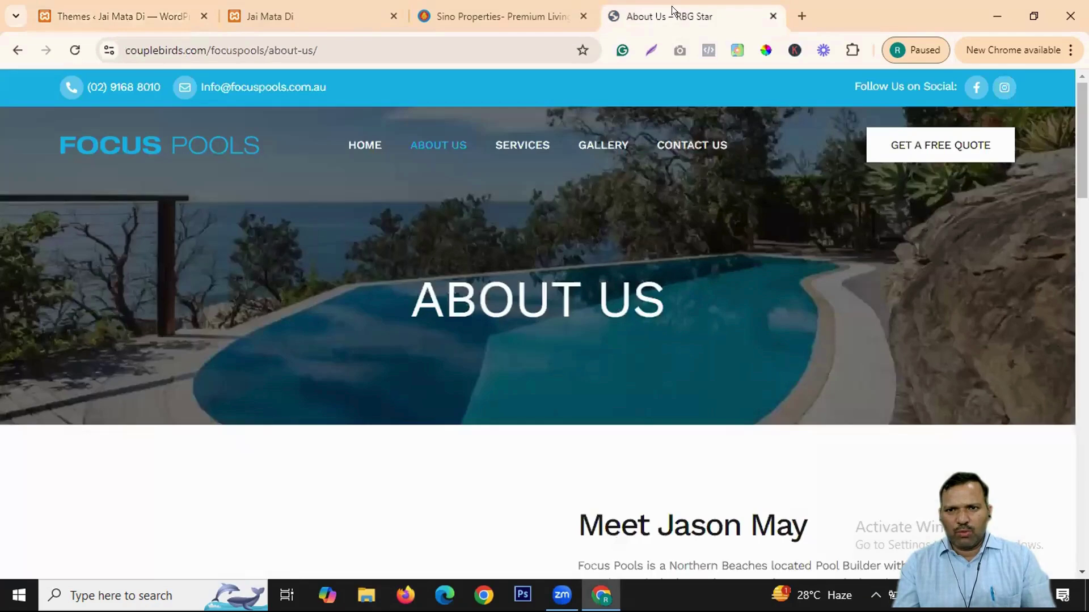
pyautogui.click(302, 7)
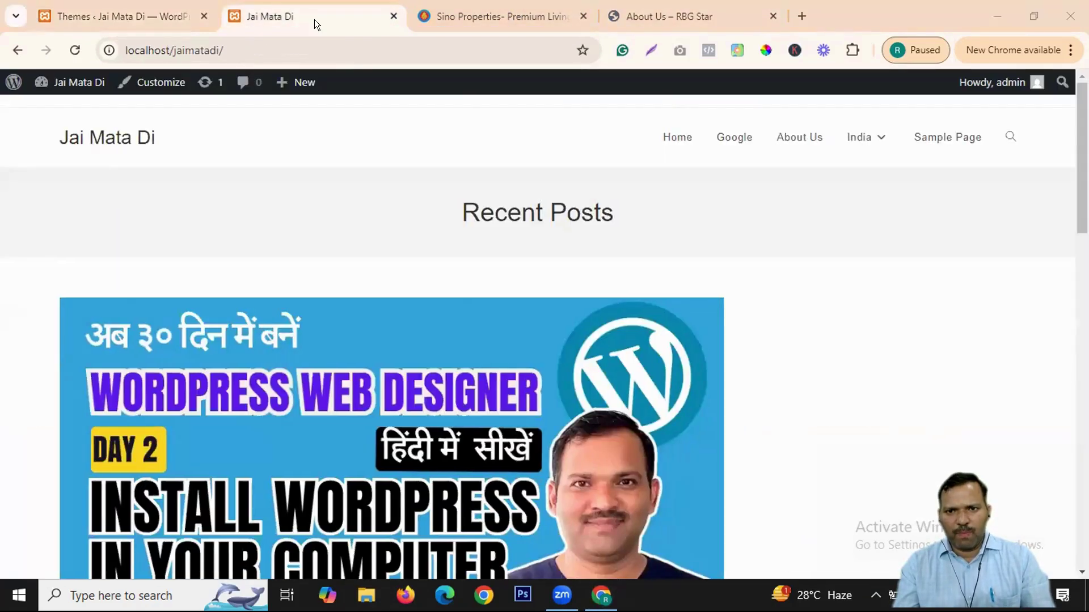
pyautogui.scroll(-7, 967, 343)
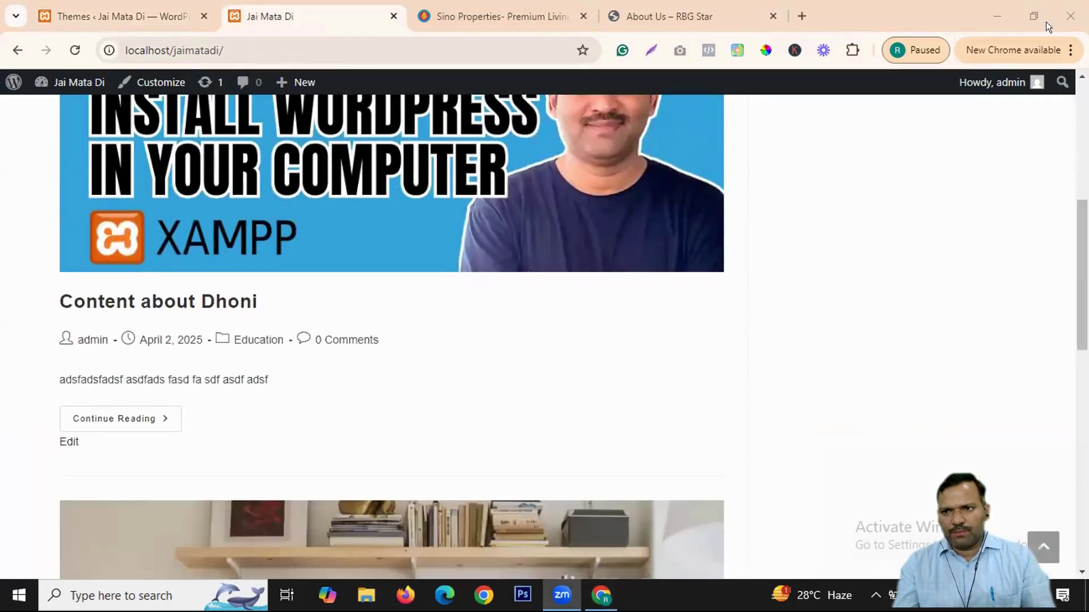
pyautogui.click(914, 11)
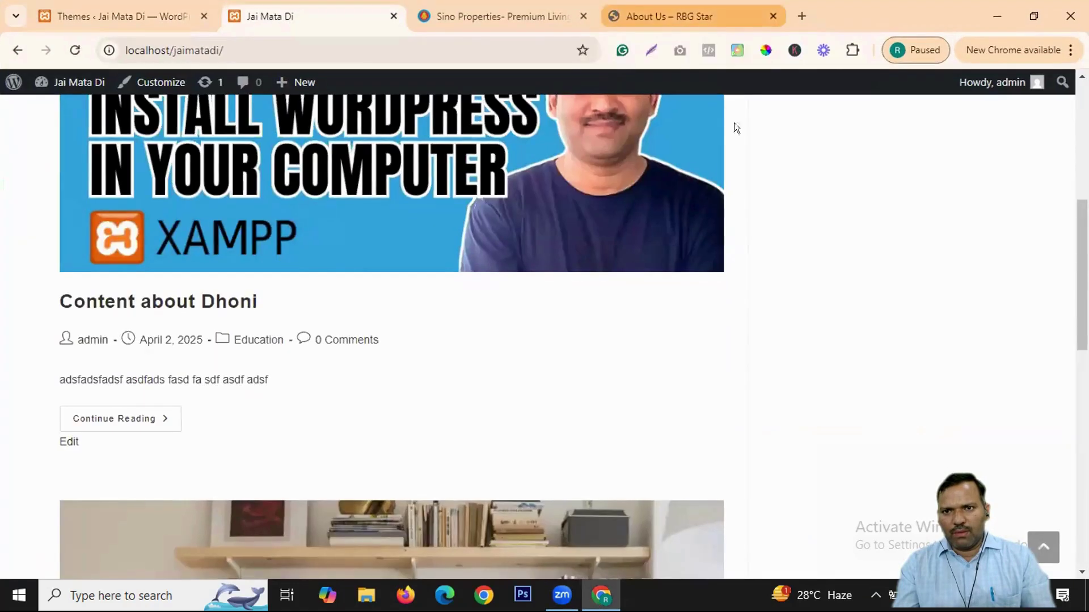
pyautogui.scroll(-1, 1008, 322)
pyautogui.scroll(-8, 1009, 321)
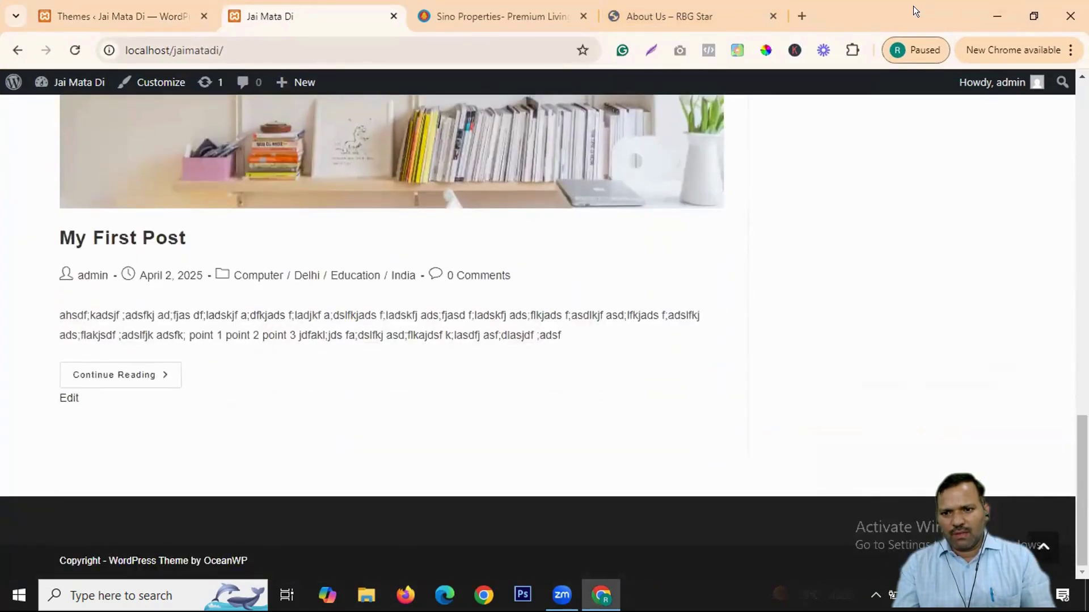
pyautogui.scroll(2, 614, 227)
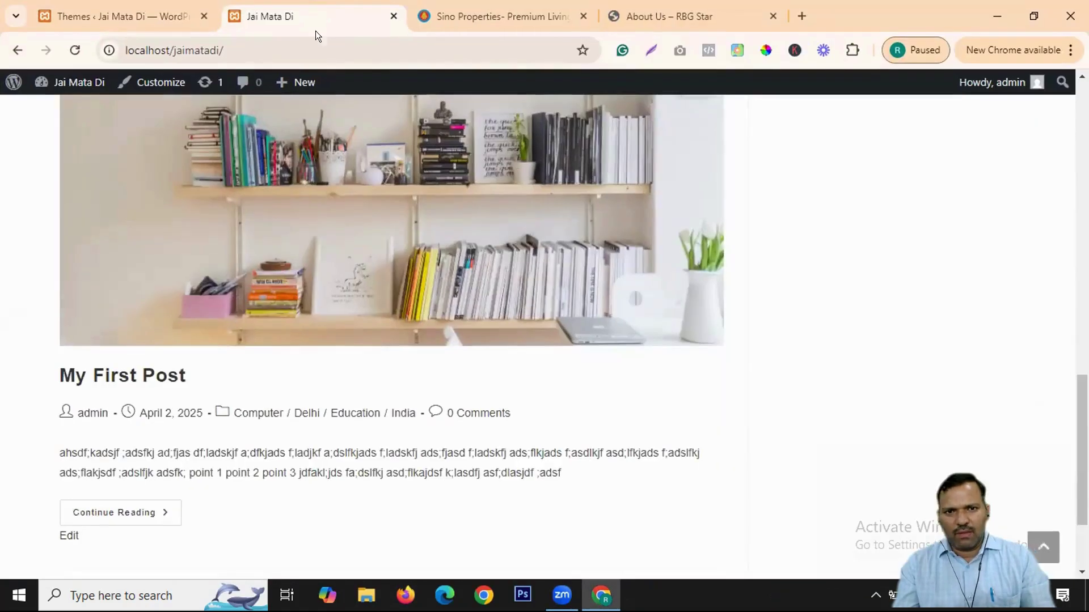
# Step: View the front page in a narrower browser window, check the footer menu with Home and About Us, and restore the full-size window
pyautogui.click(1033, 17)
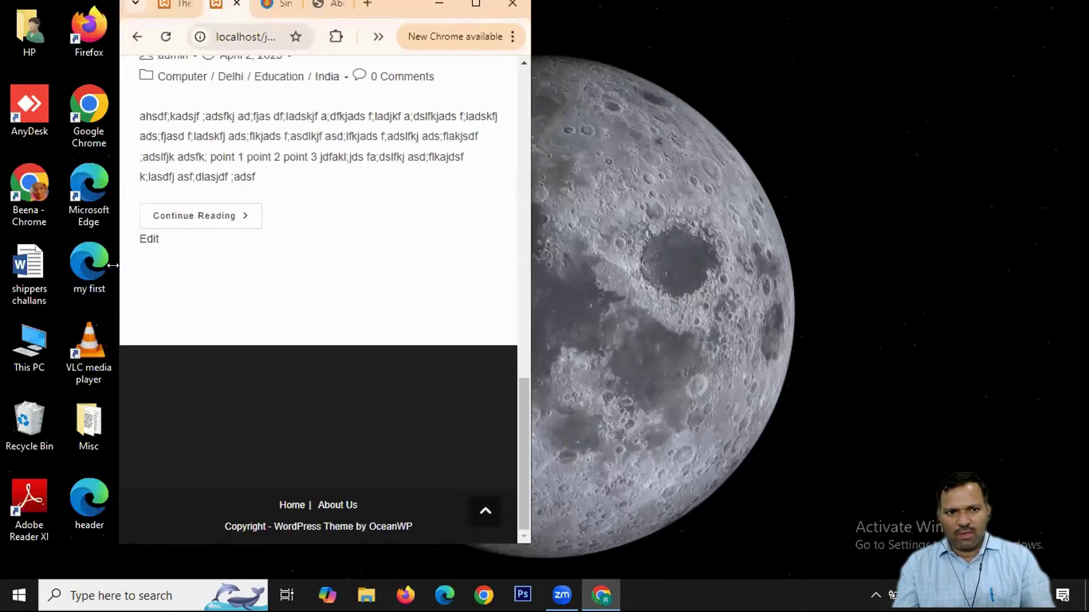
pyautogui.moveTo(113, 265); pyautogui.dragTo(1, 266)
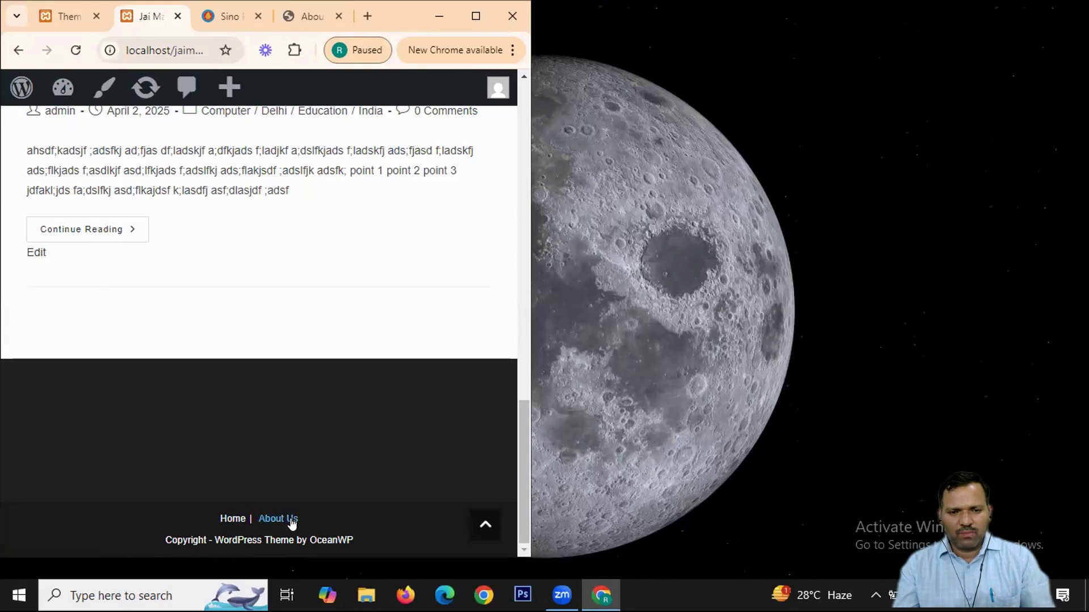
pyautogui.click(276, 584)
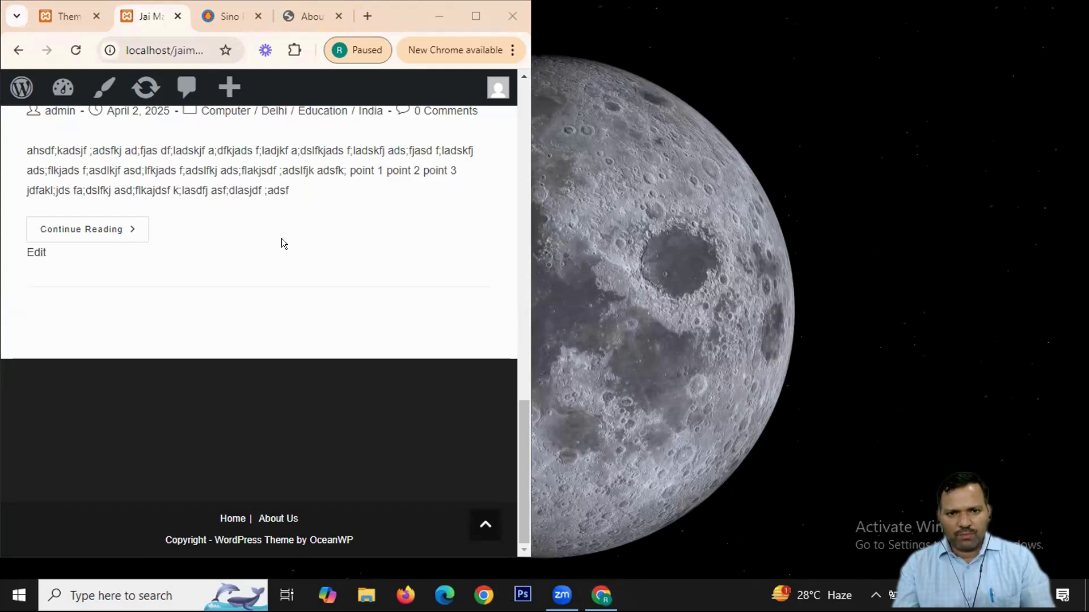
pyautogui.click(276, 317)
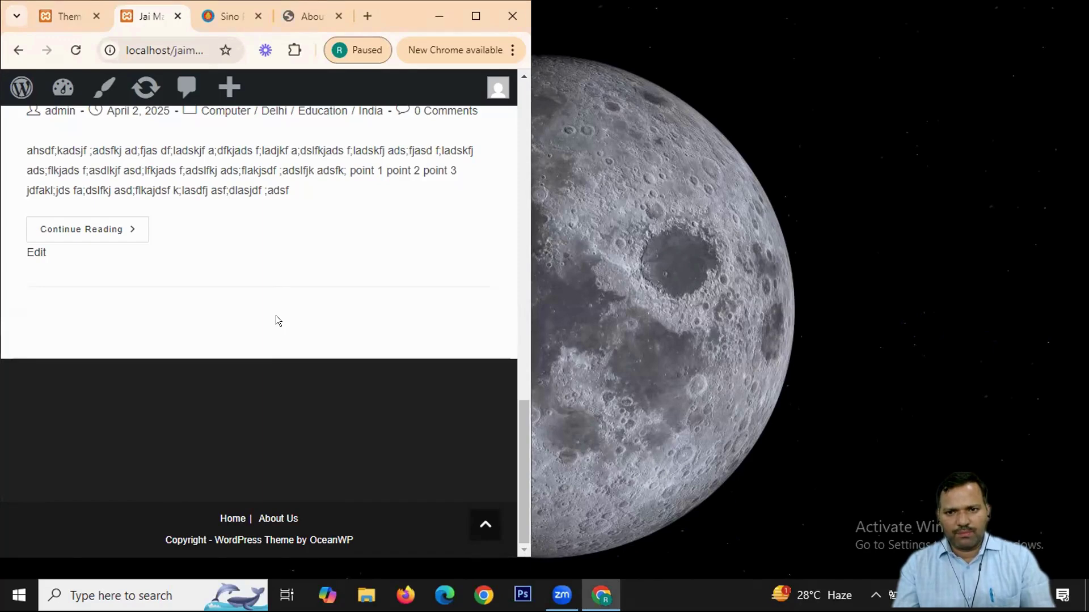
pyautogui.click(473, 16)
# Step: Close the Sino Properties and Focus Pools browser tabs and return to the top of the Jai Mata Di front page
pyautogui.click(494, 15)
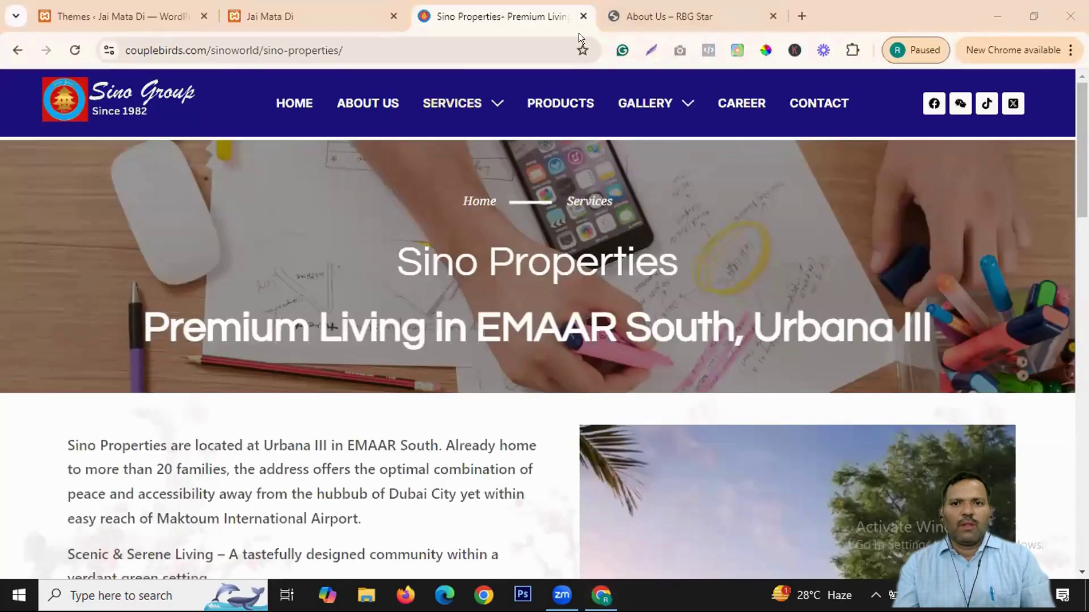
pyautogui.click(583, 16)
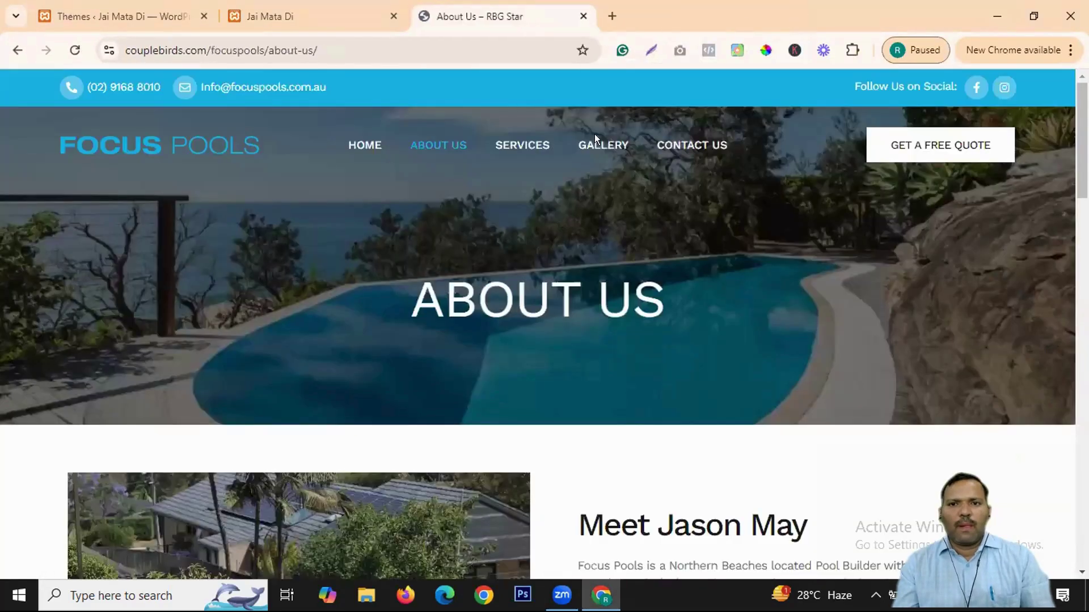
pyautogui.click(583, 16)
pyautogui.scroll(3, 771, 194)
pyautogui.scroll(13, 598, 320)
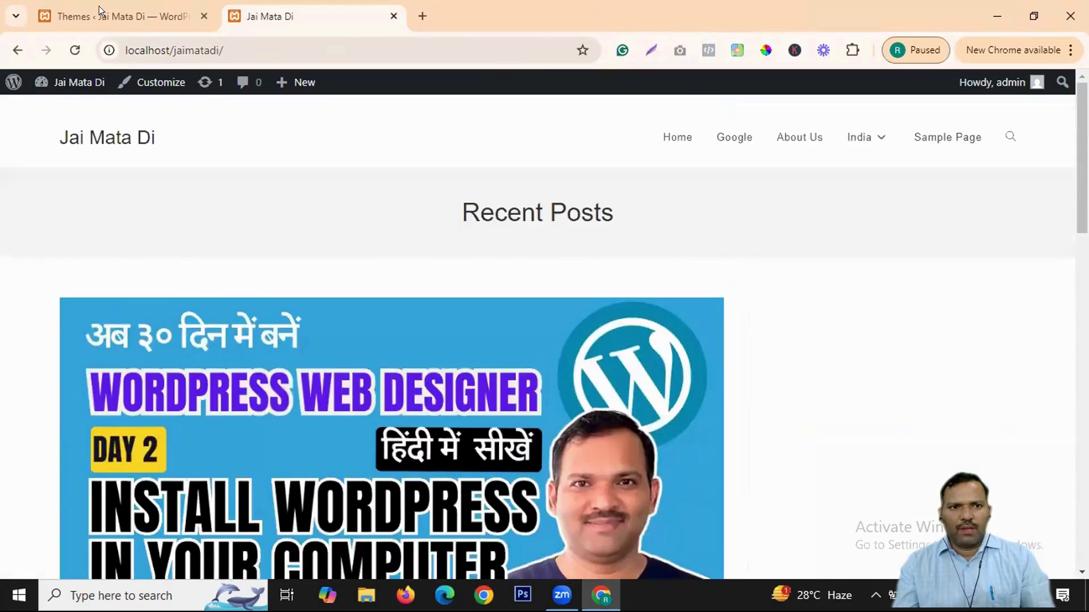
# Step: Open the installed plugins list in the dashboard and review the plugins and the Ocean Extra benefits in the theme notice
pyautogui.click(100, 15)
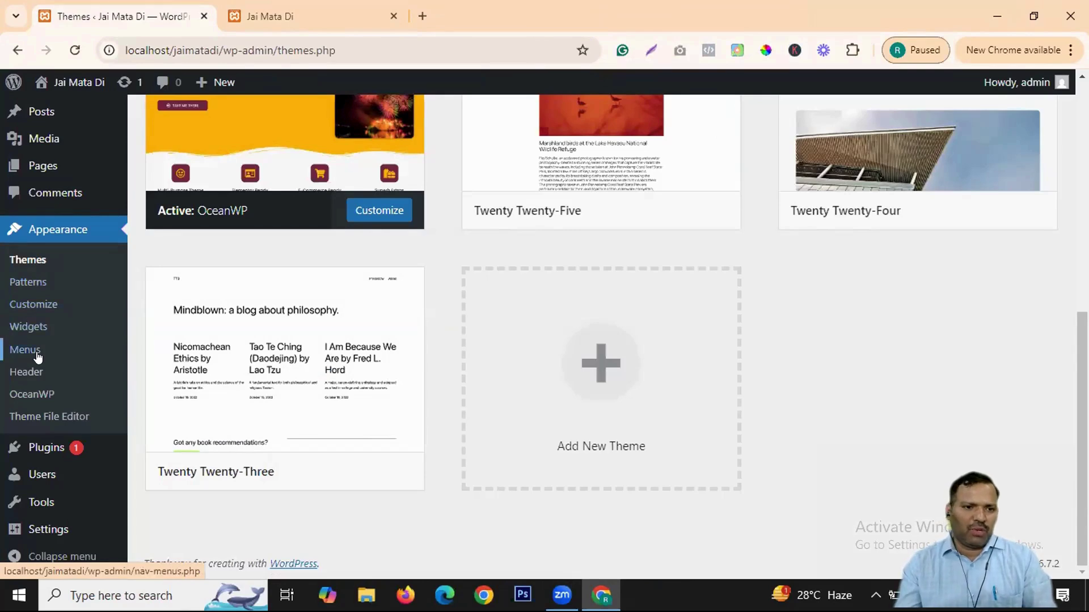
pyautogui.click(54, 454)
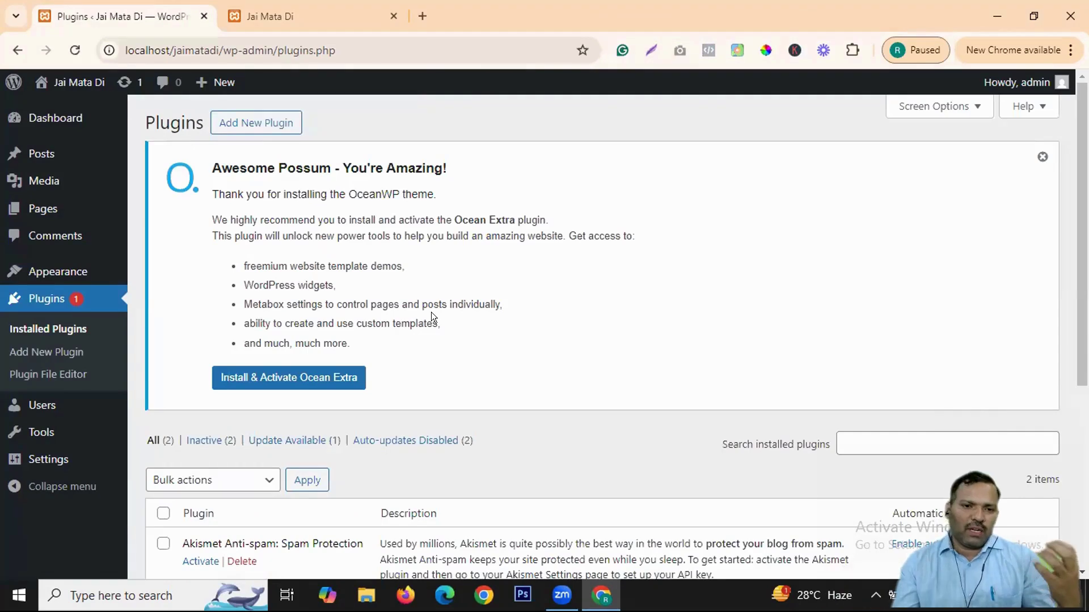
pyautogui.scroll(-5, 613, 243)
pyautogui.scroll(-1, 617, 255)
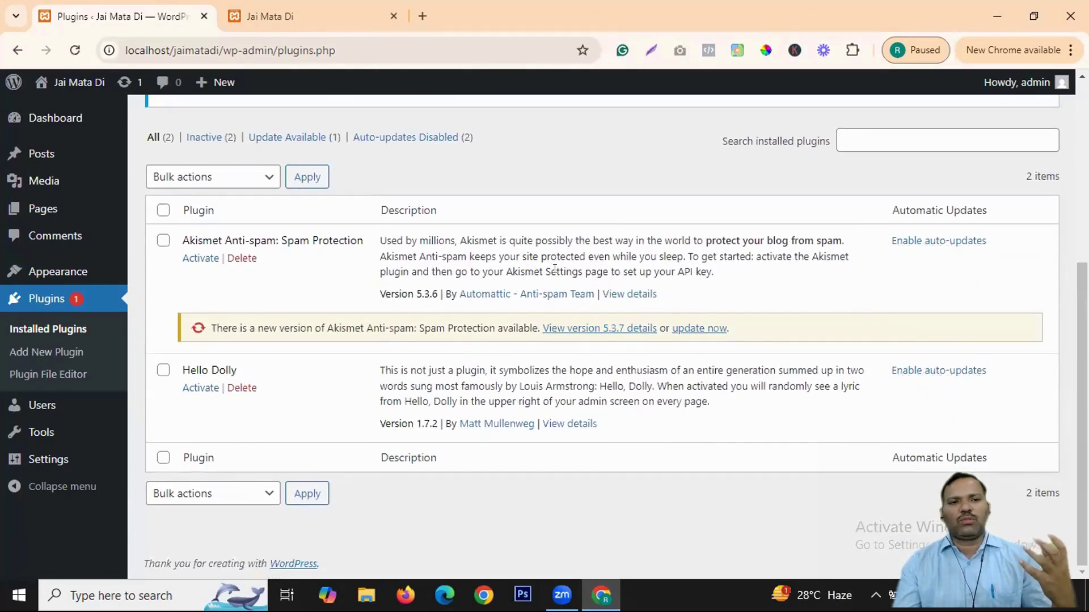
pyautogui.scroll(1, 536, 233)
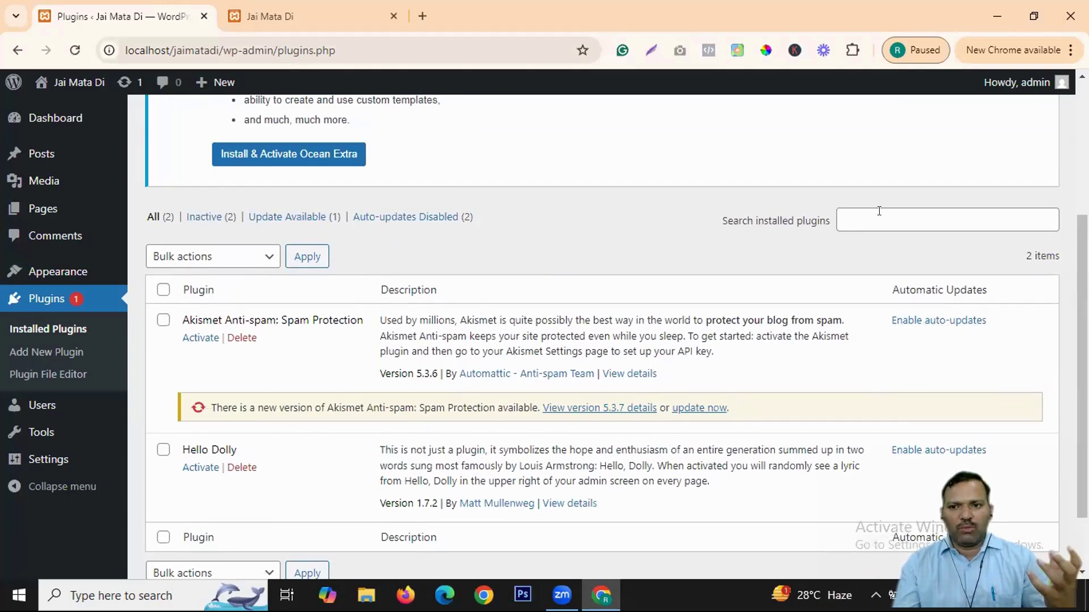
pyautogui.scroll(4, 351, 241)
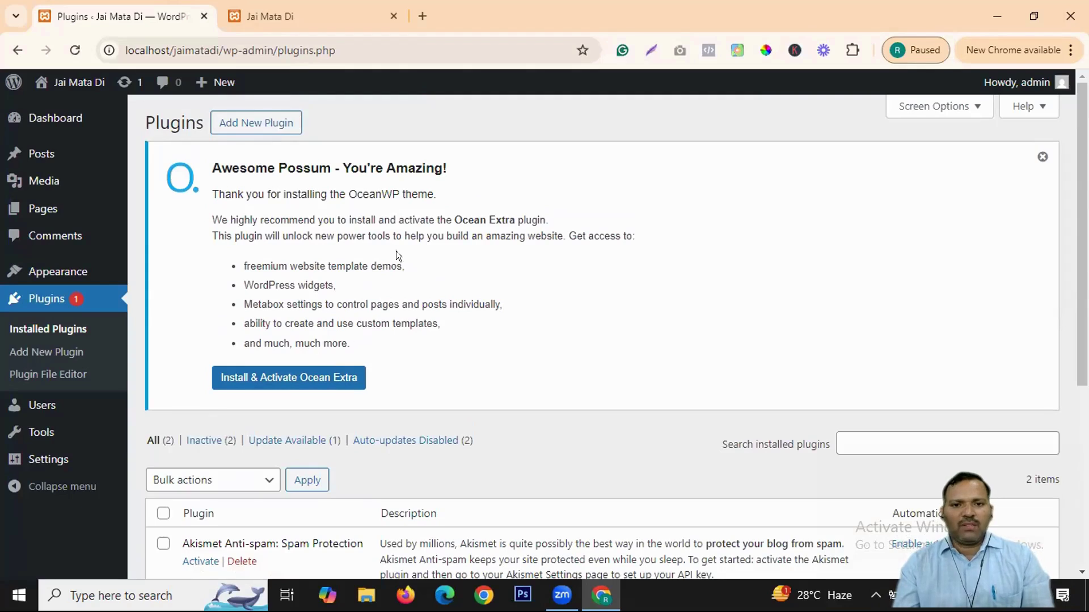
pyautogui.moveTo(230, 251); pyautogui.dragTo(366, 332)
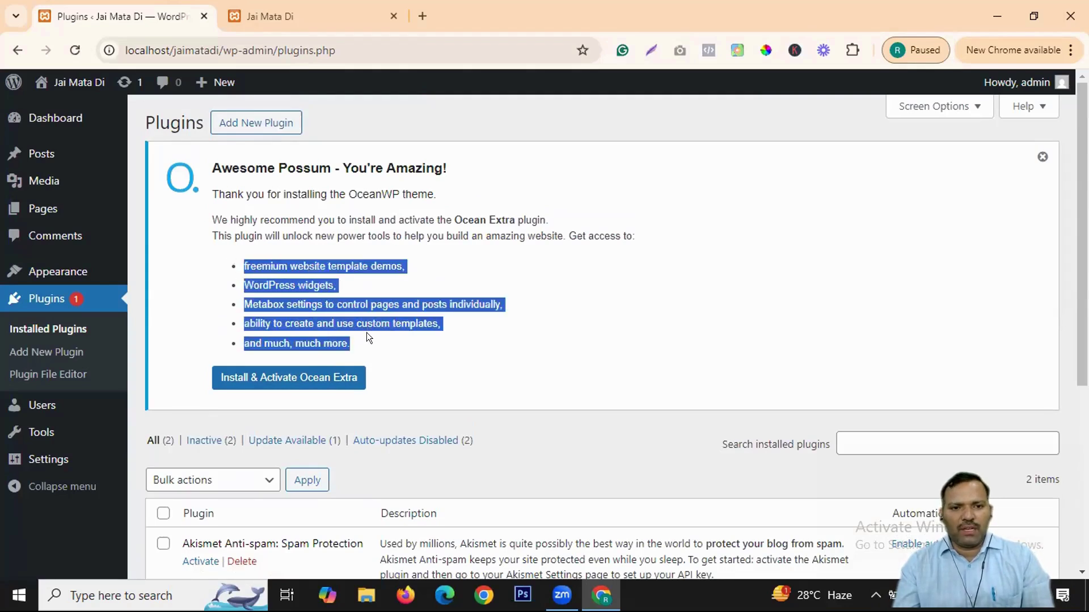
pyautogui.click(469, 331)
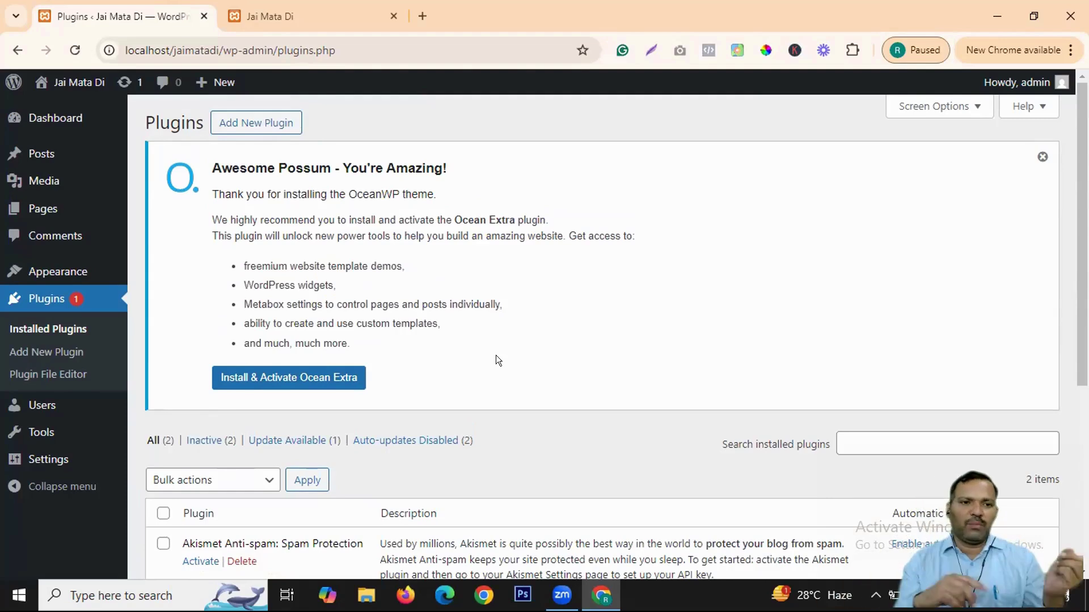
# Step: Open the page for adding new plugins and browse the featured plugins
pyautogui.click(252, 125)
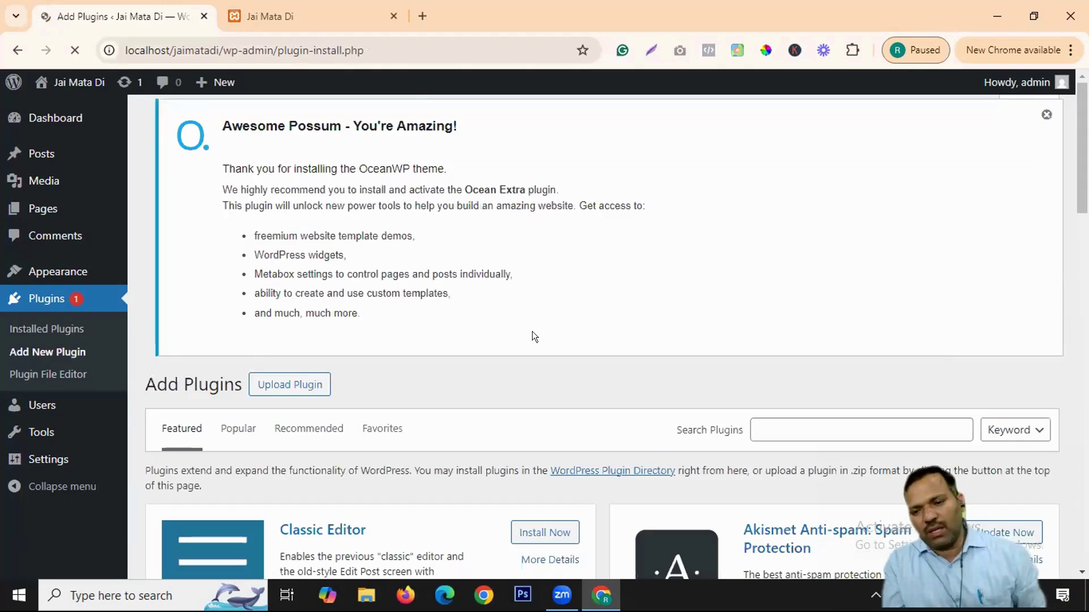
pyautogui.scroll(-4, 617, 406)
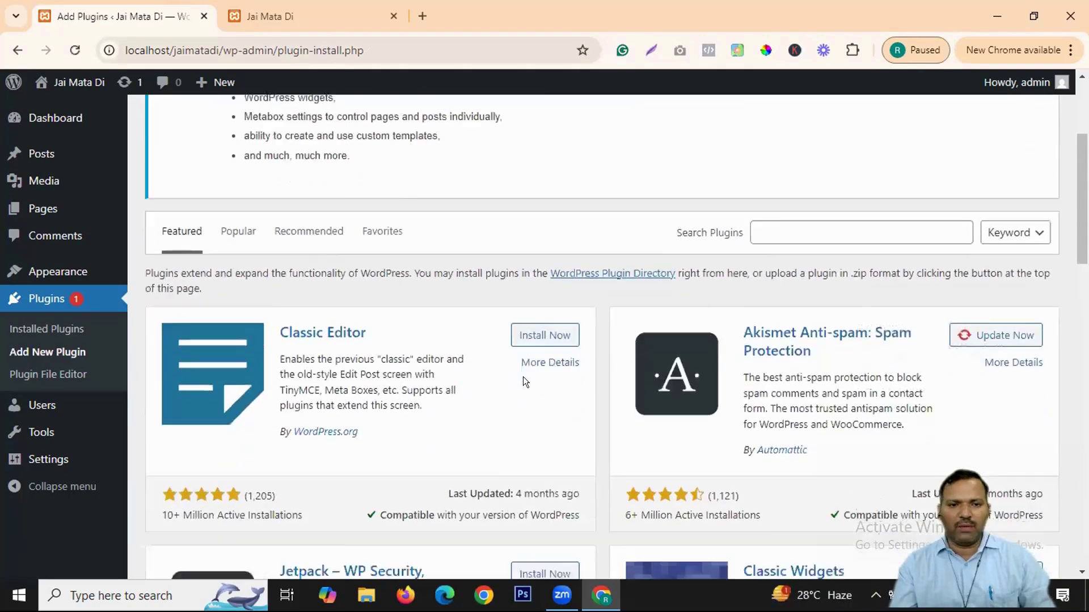
# Step: Try to install the Classic Editor plugin from the featured plugins
pyautogui.scroll(-2, 527, 379)
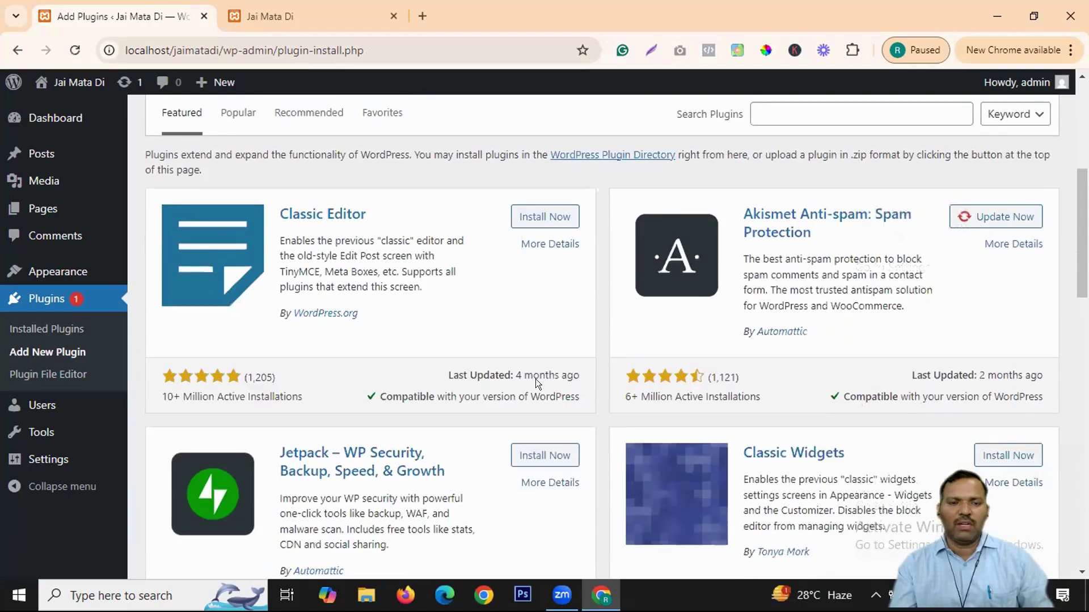
pyautogui.click(542, 217)
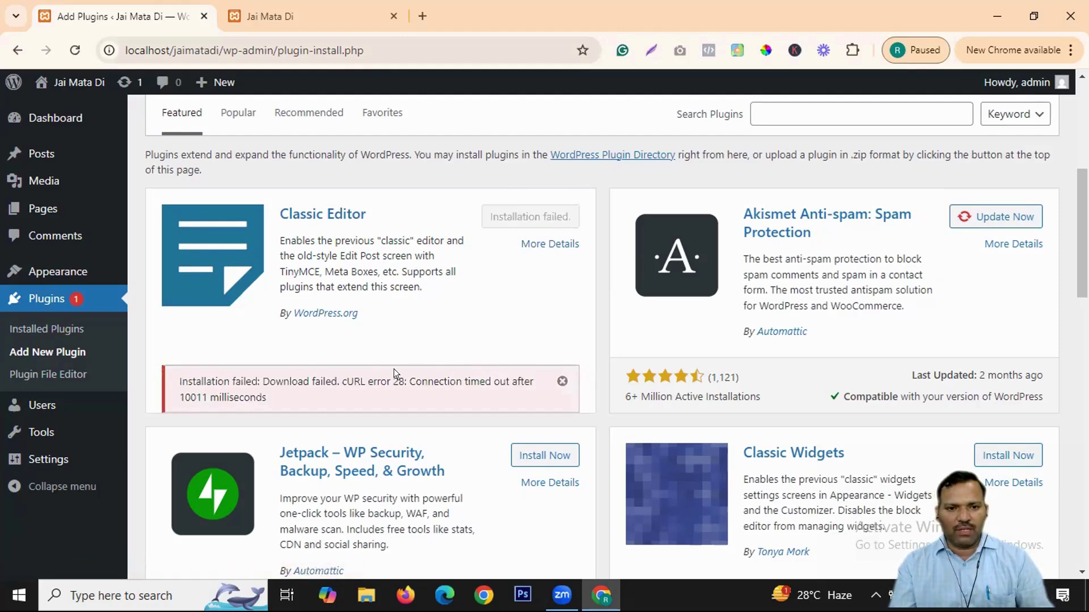
# Step: Search the plugin directory for "elemen"
pyautogui.scroll(4, 400, 391)
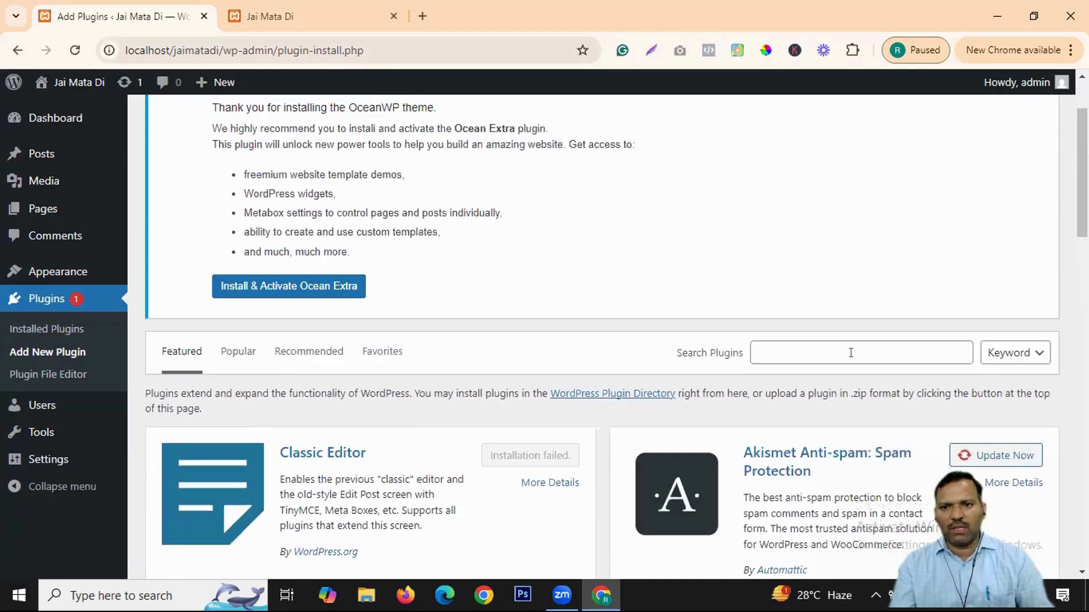
pyautogui.click(808, 353)
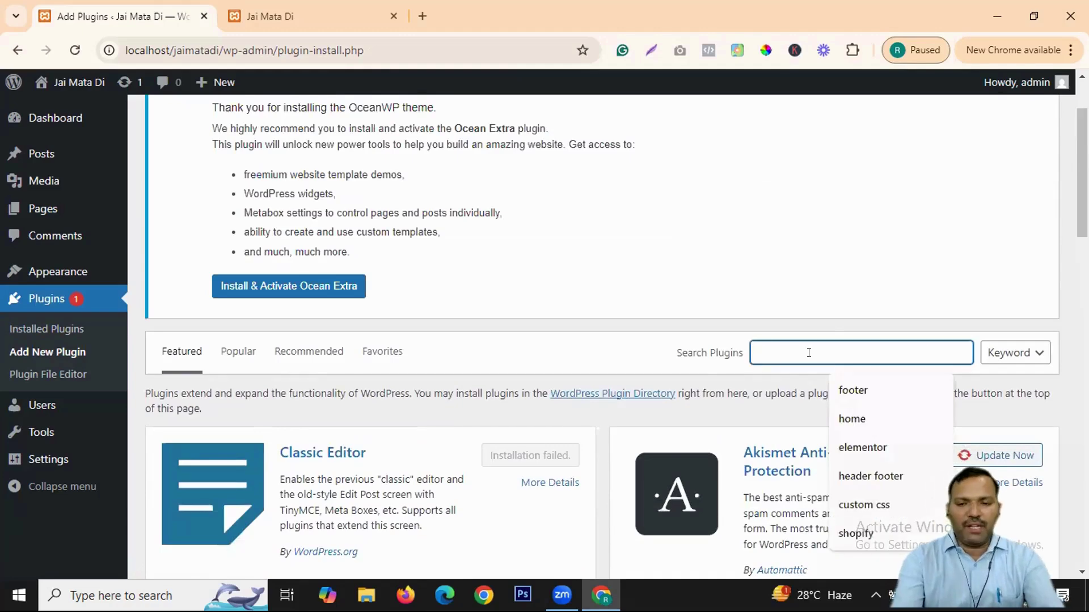
pyautogui.write('elem')
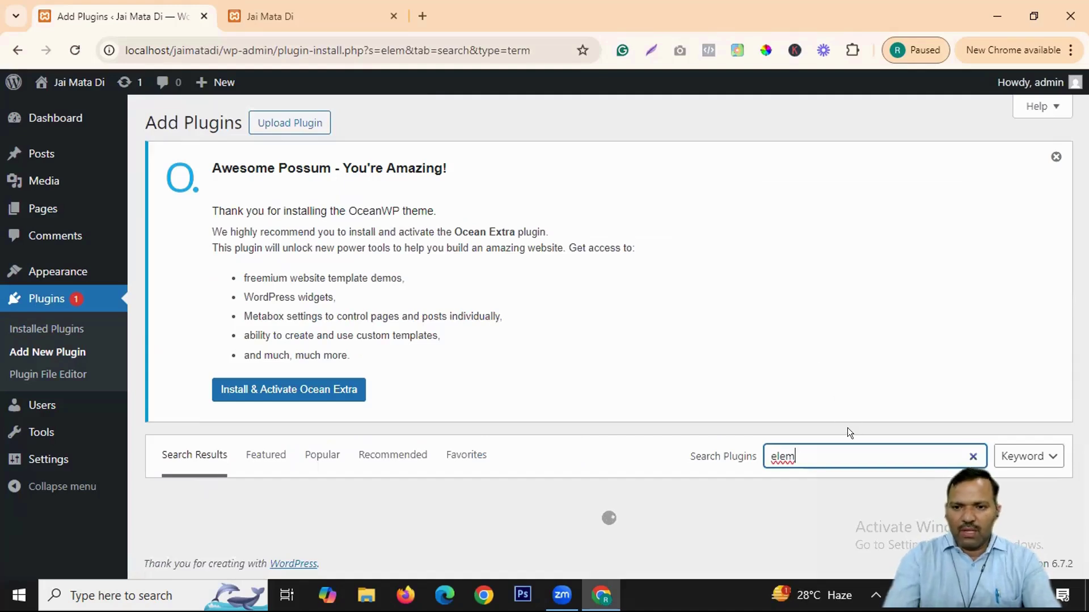
pyautogui.write('e')
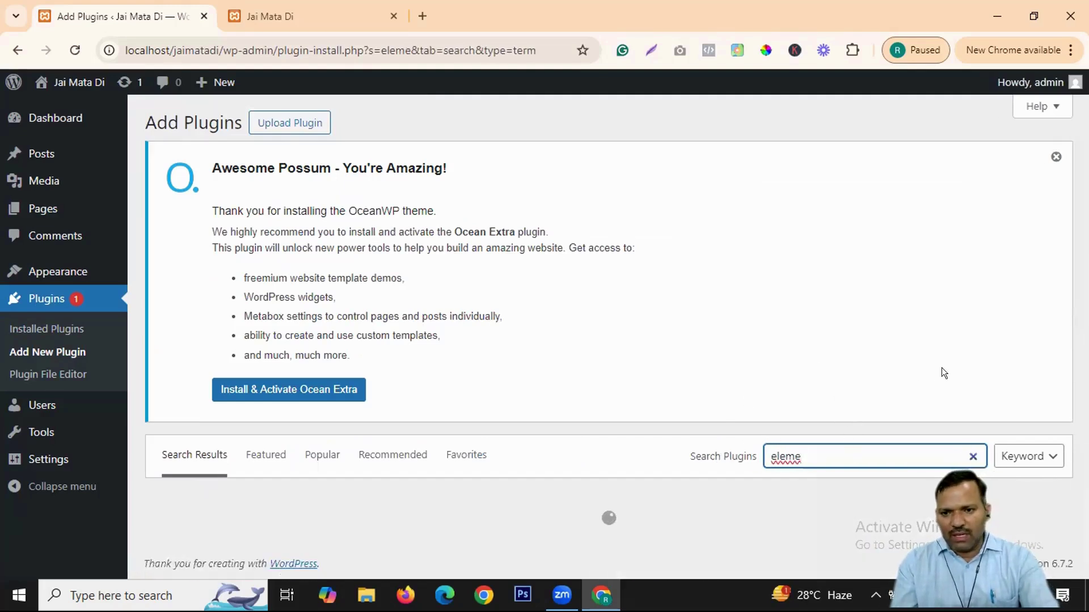
pyautogui.write('n')
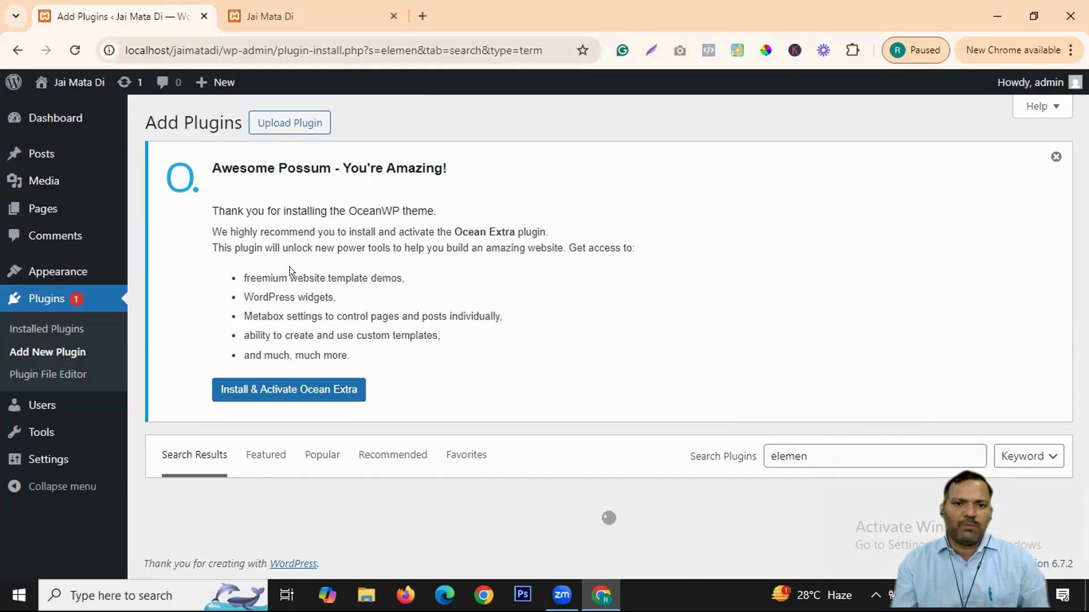
# Step: Install and activate the Ocean Extra plugin recommended in the OceanWP theme notice
pyautogui.moveTo(287, 277); pyautogui.dragTo(353, 335)
pyautogui.click(355, 331)
pyautogui.scroll(-4, 502, 275)
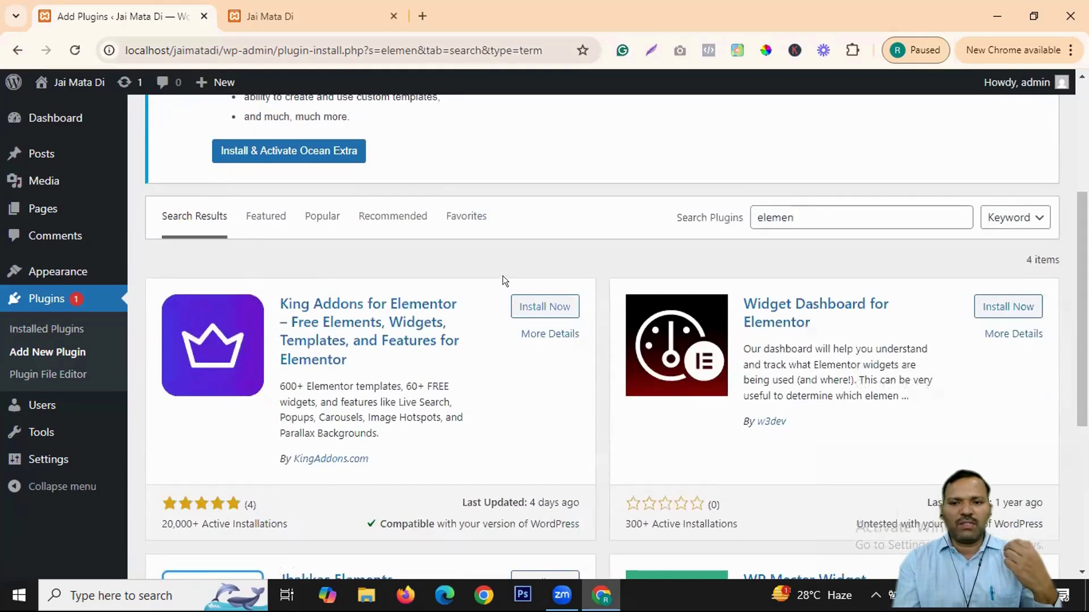
pyautogui.scroll(3, 362, 275)
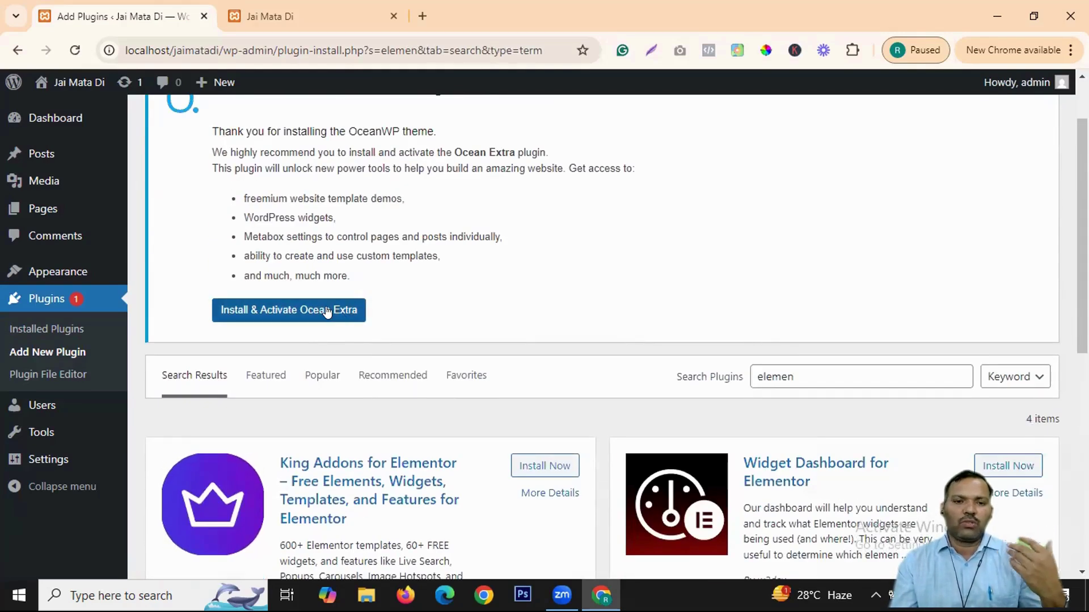
pyautogui.scroll(2, 251, 343)
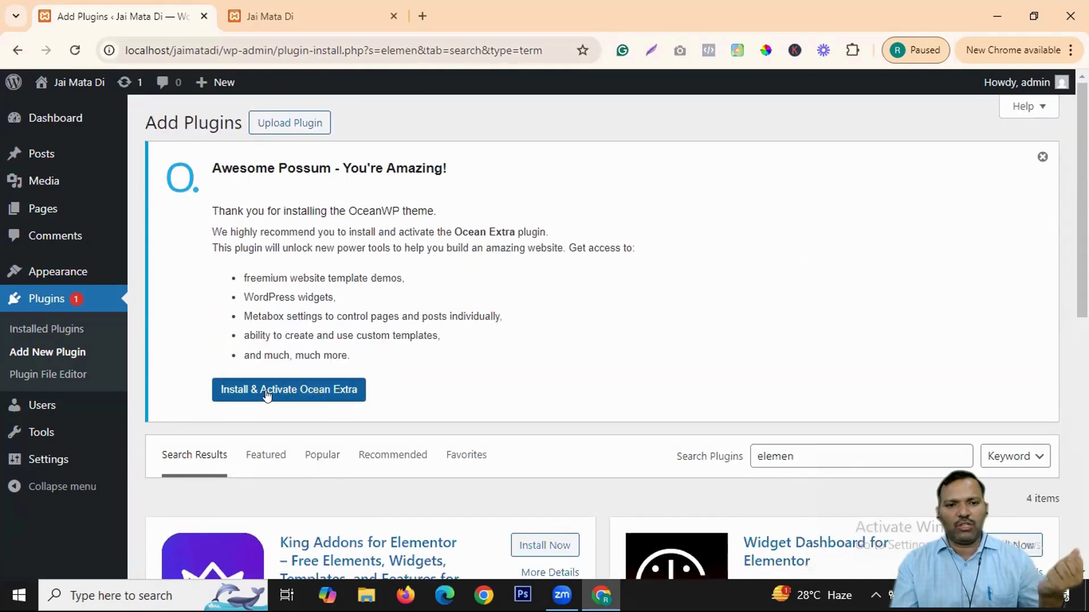
pyautogui.click(318, 392)
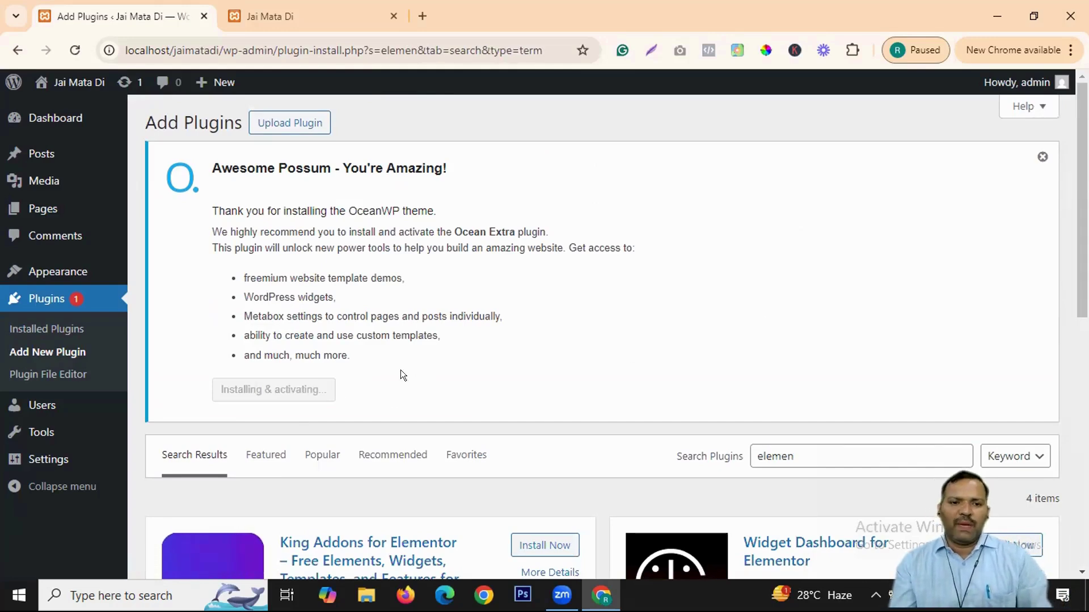
pyautogui.scroll(-5, 456, 327)
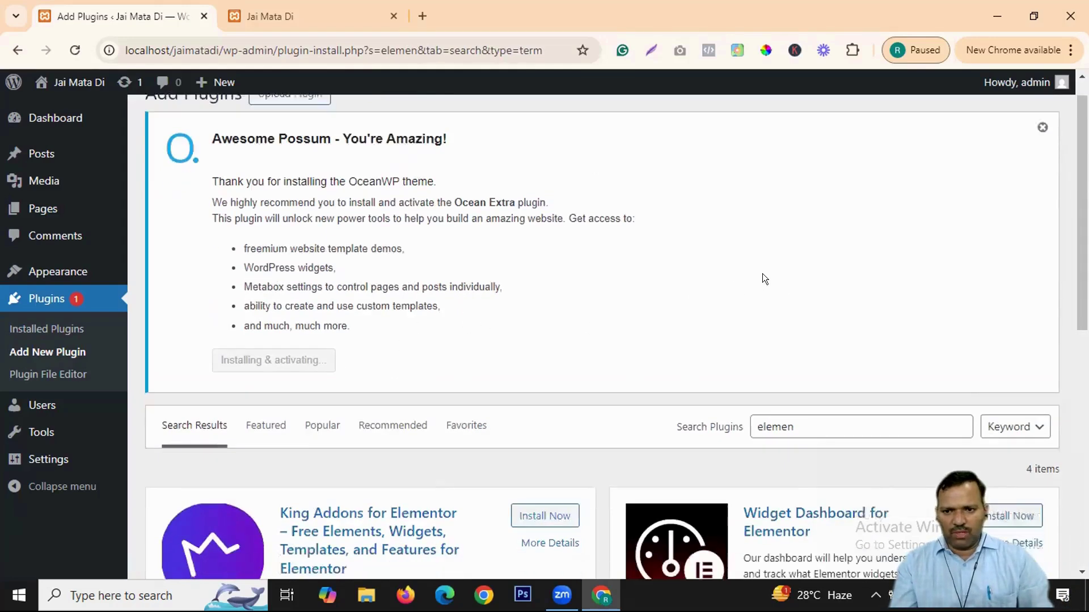
pyautogui.scroll(4, 483, 213)
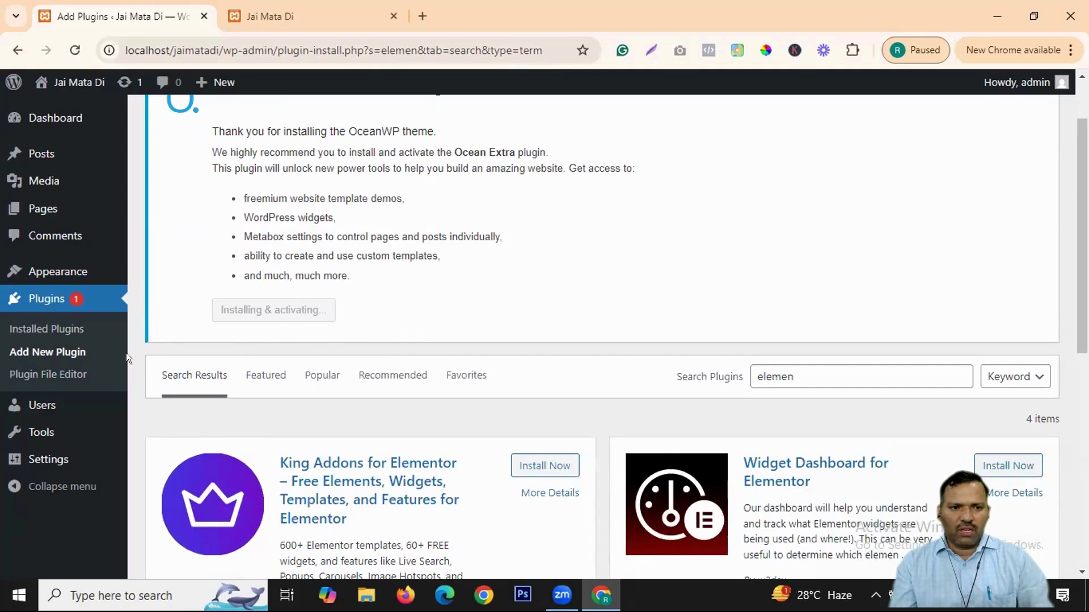
# Step: Extend the plugin search term to "elementor" and browse the first matching plugins
pyautogui.scroll(-3, 680, 231)
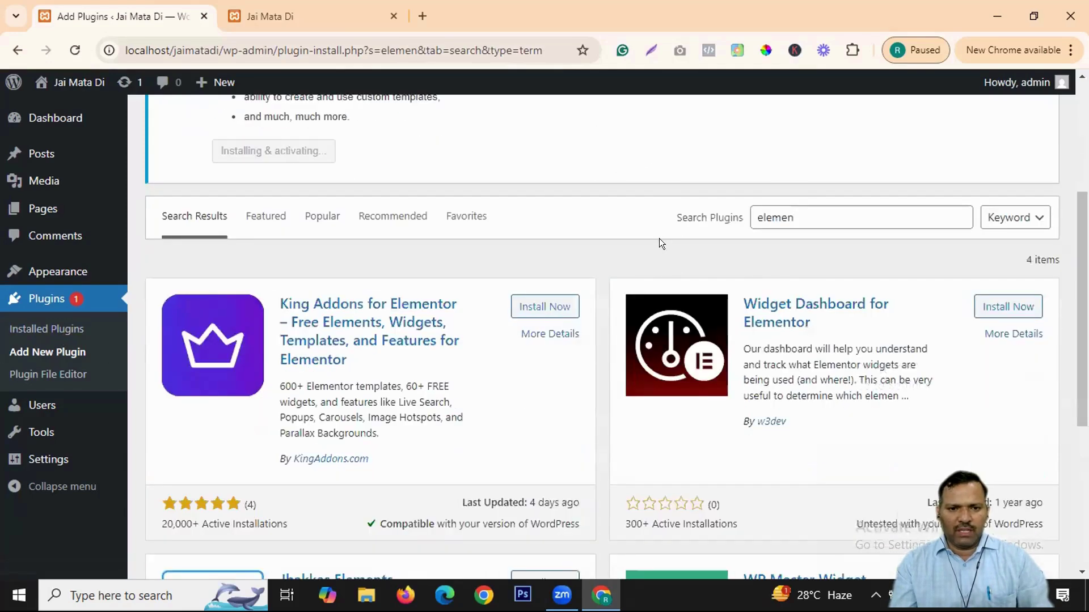
pyautogui.click(825, 215)
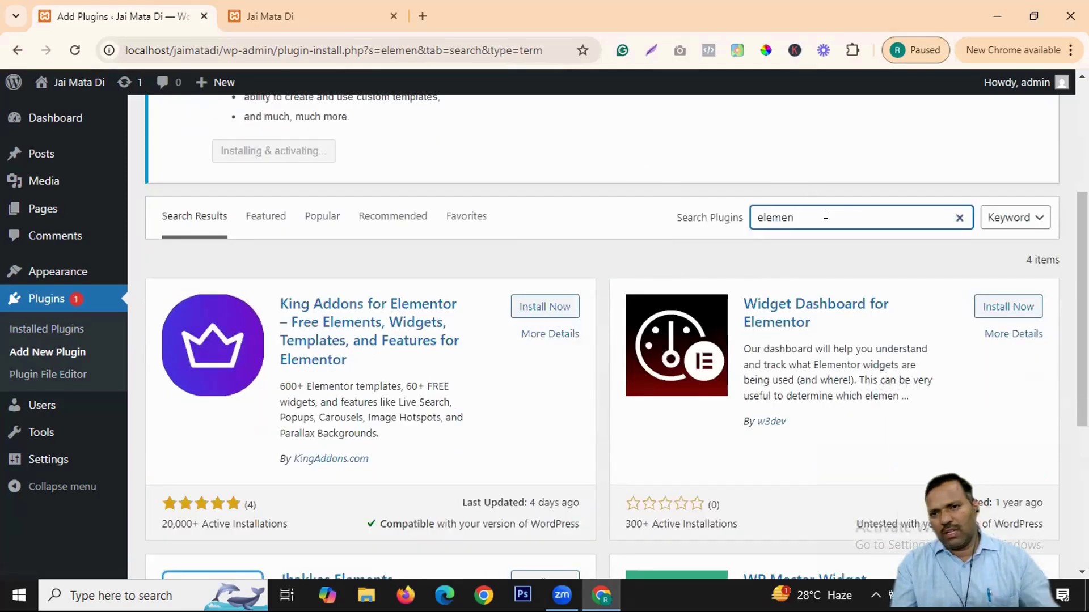
pyautogui.write('tor')
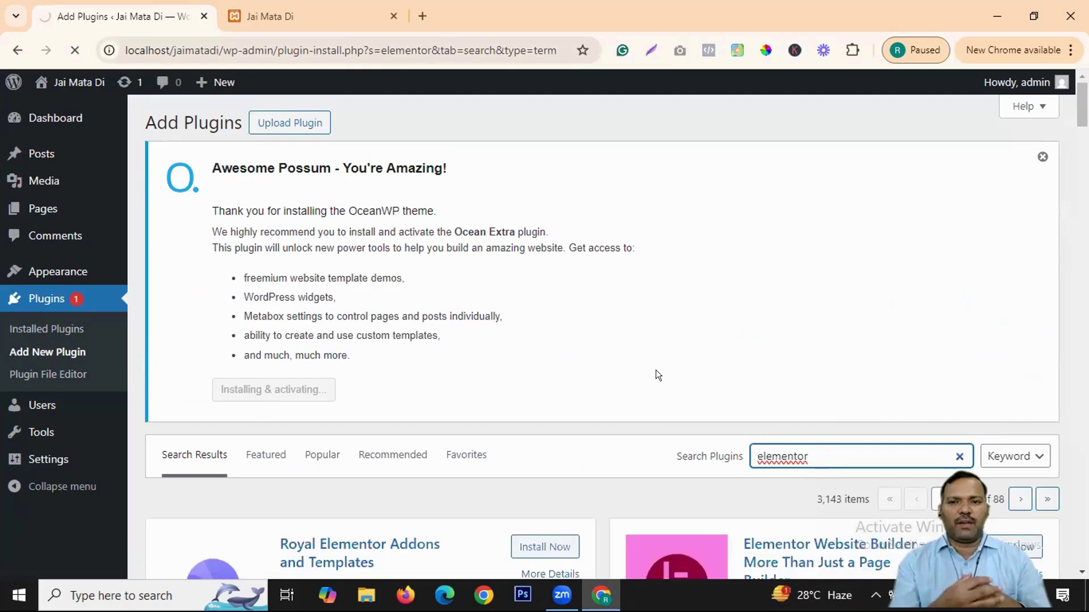
pyautogui.scroll(-4, 656, 370)
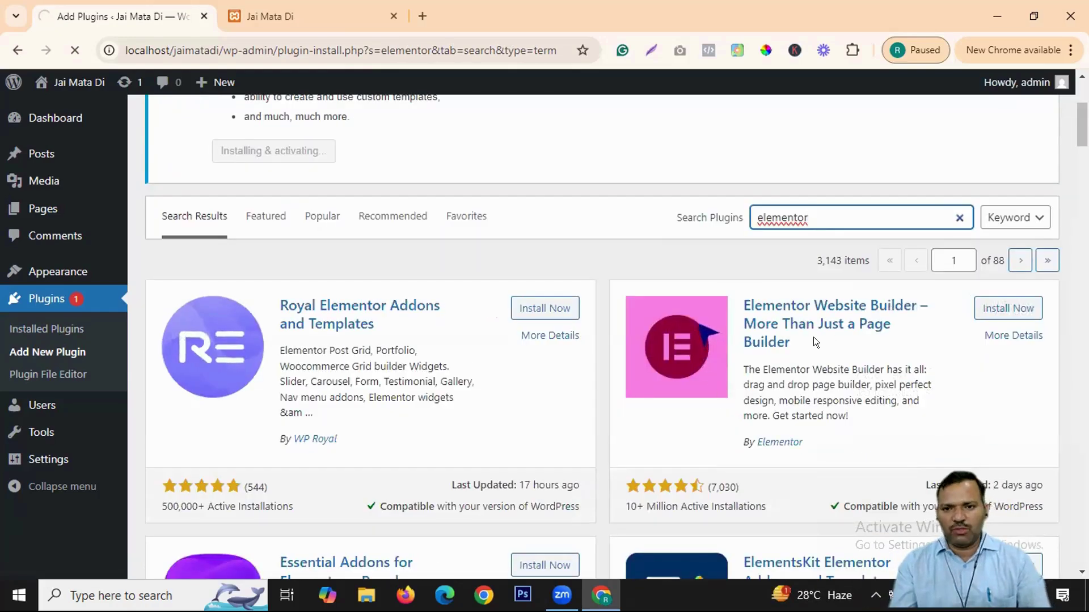
pyautogui.scroll(-1, 821, 332)
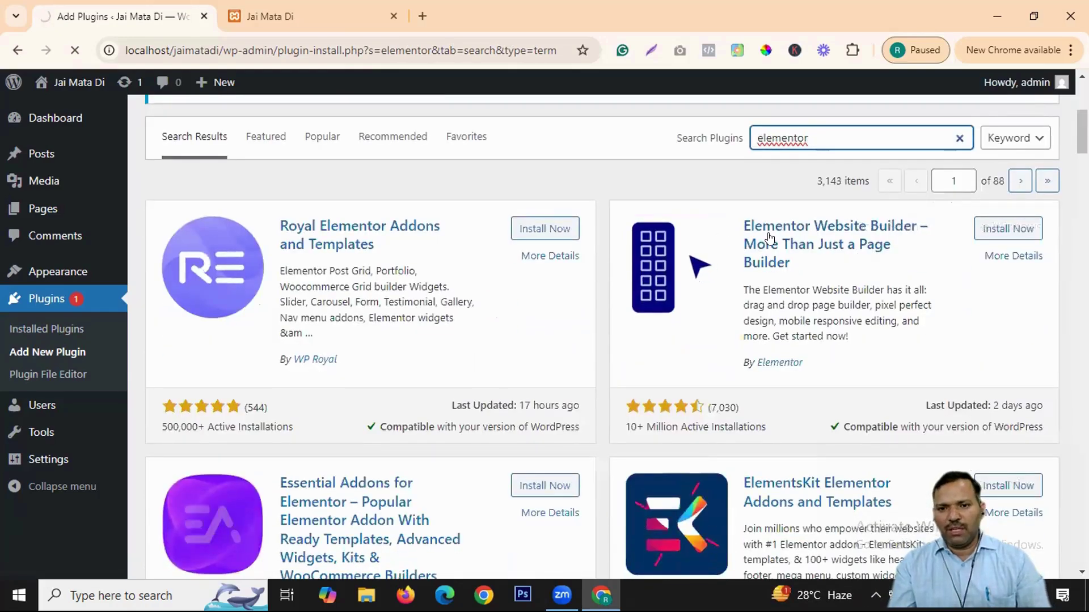
# Step: Start installing Elementor Website Builder, Essential Addons for Elementor, and ElementsKit Elementor Addons and Templates
pyautogui.click(1004, 229)
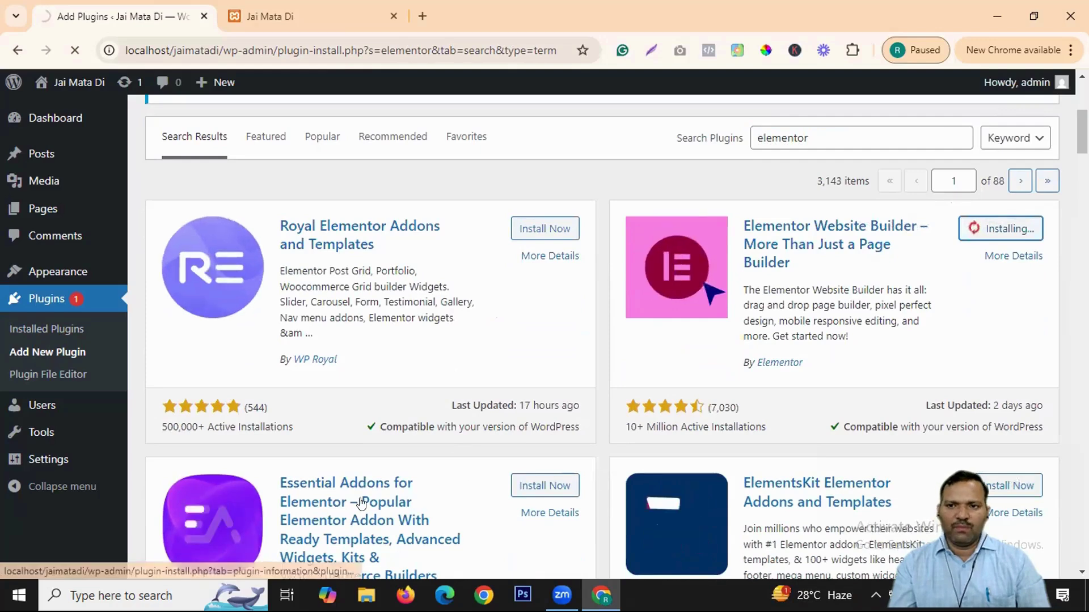
pyautogui.click(542, 486)
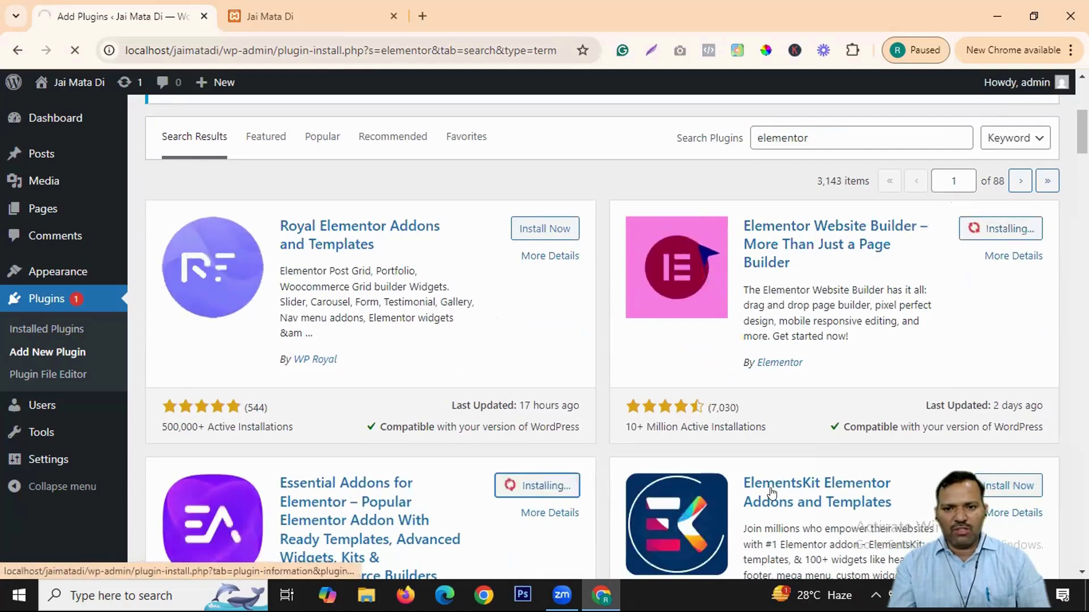
pyautogui.click(1005, 486)
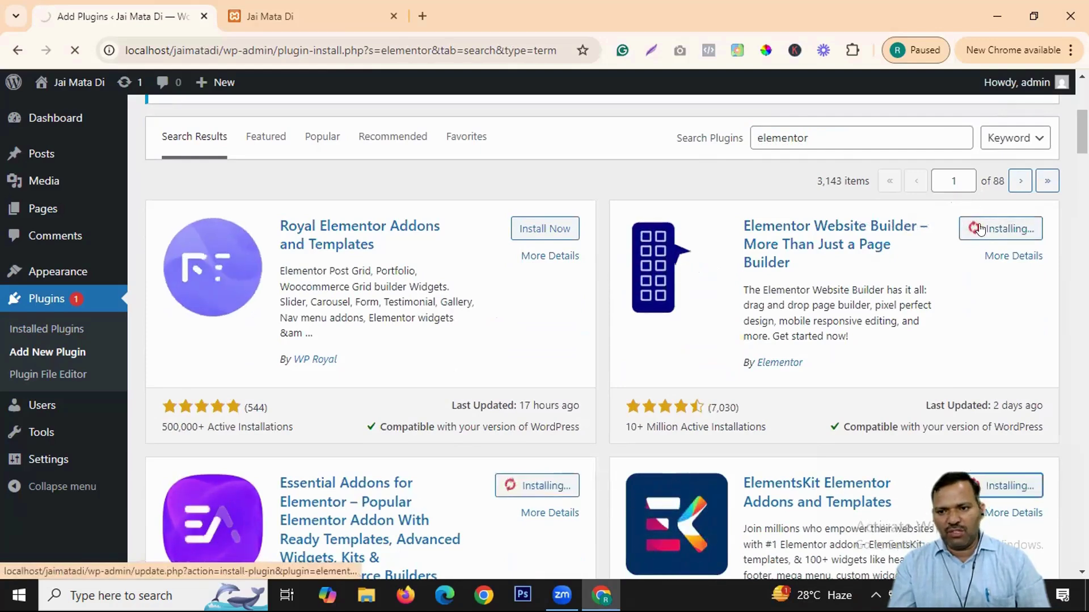
pyautogui.scroll(-2, 826, 330)
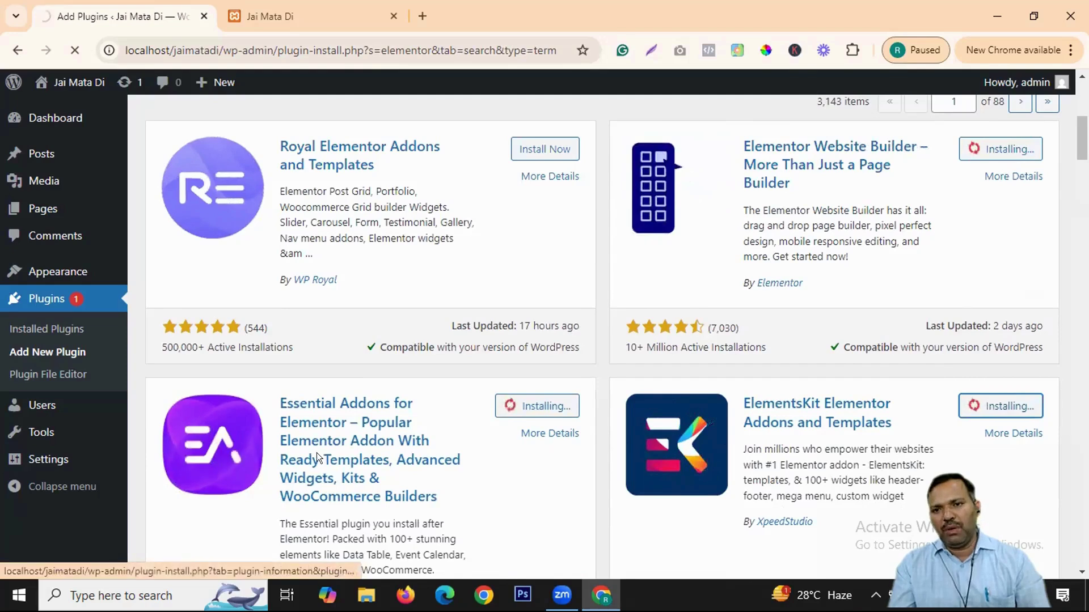
pyautogui.scroll(7, 316, 453)
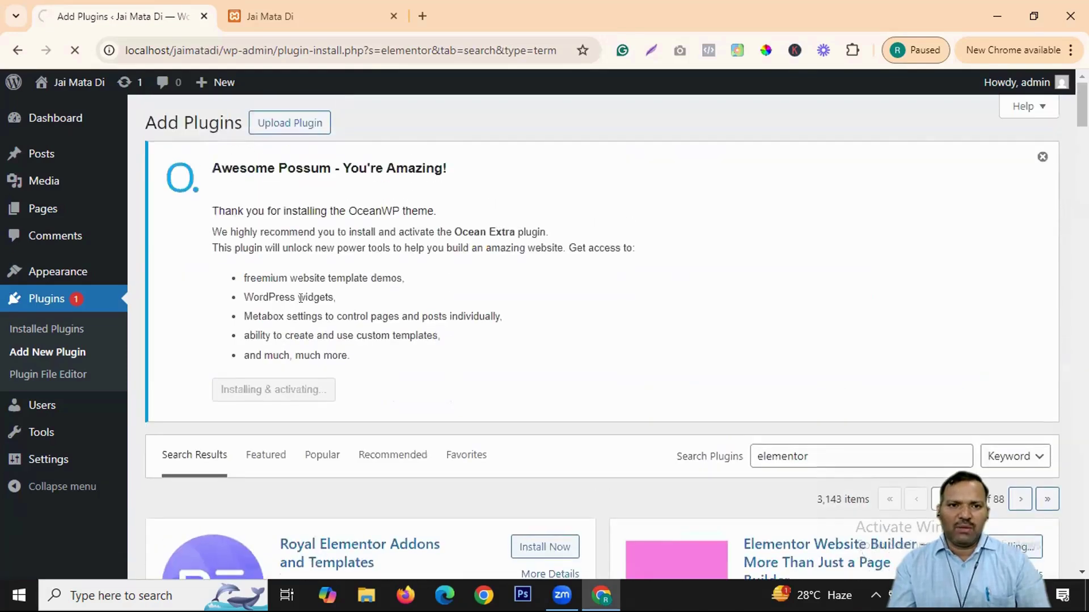
pyautogui.scroll(-10, 650, 403)
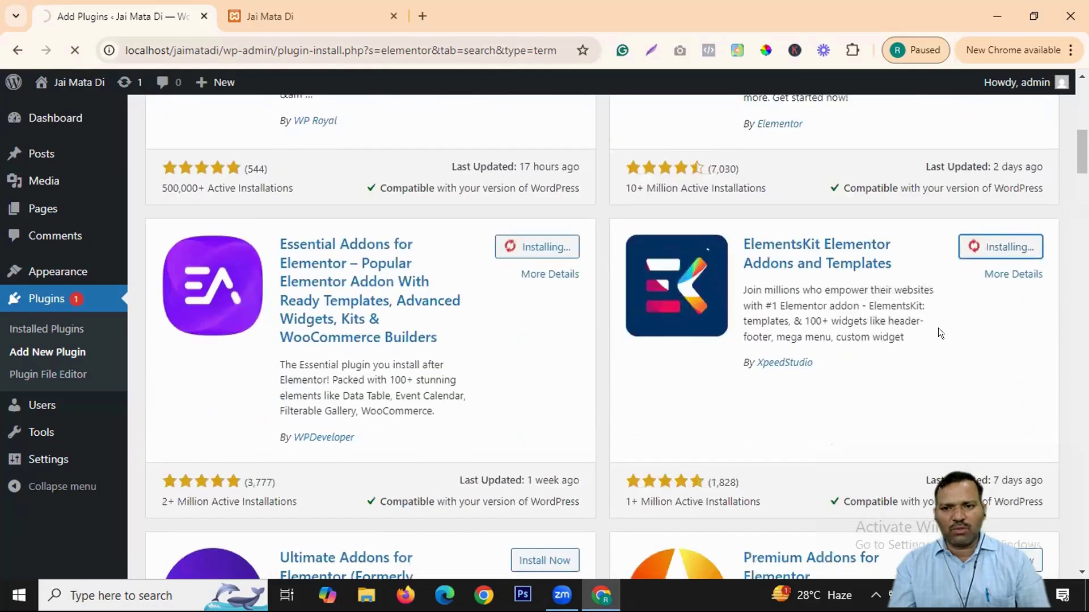
pyautogui.scroll(4, 935, 363)
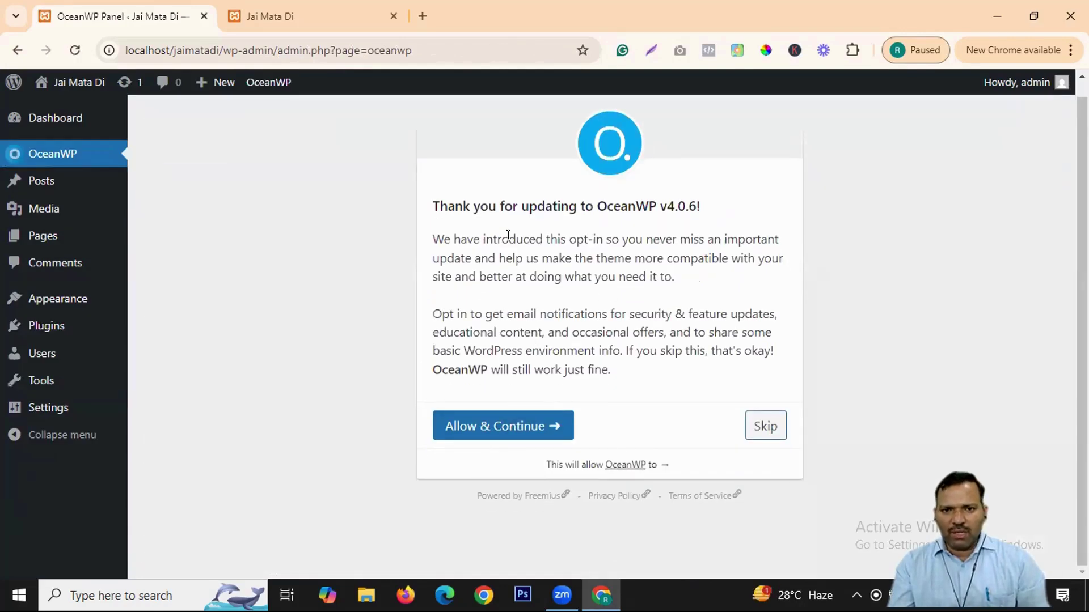
# Step: Skip the OceanWP update notification opt-in and look through the OceanWP Panel, including its theme status and quick settings
pyautogui.click(763, 427)
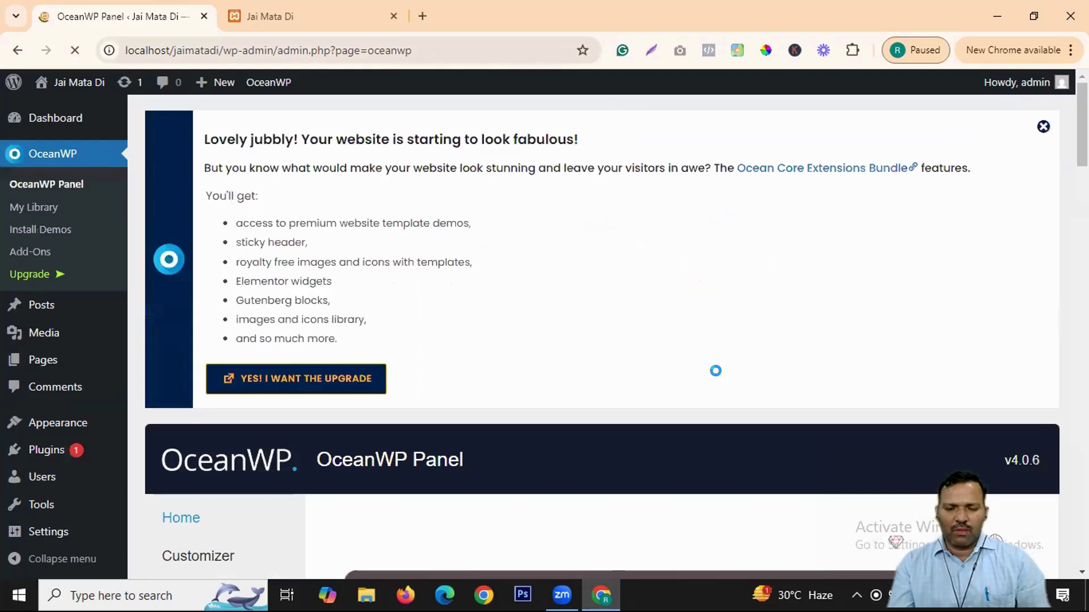
pyautogui.scroll(-1, 439, 295)
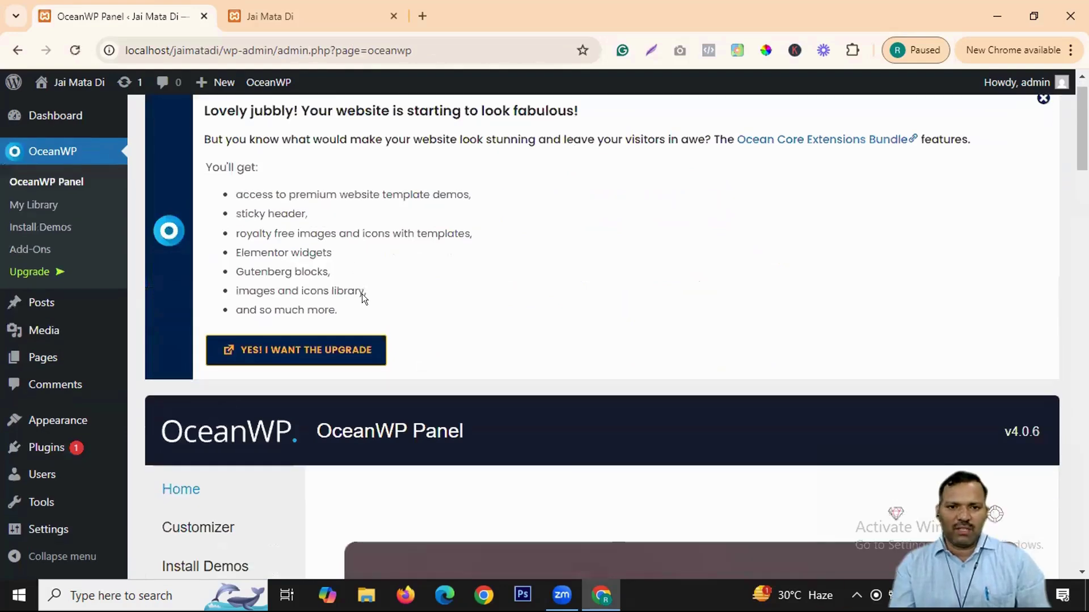
pyautogui.scroll(-7, 694, 300)
pyautogui.scroll(-10, 36, 229)
pyautogui.scroll(7, 528, 344)
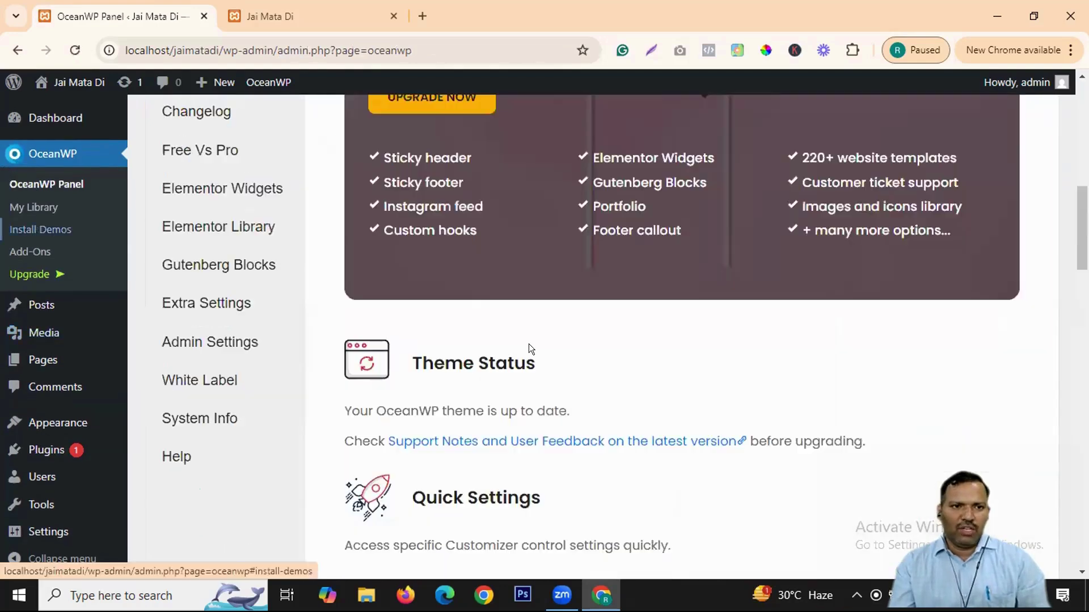
pyautogui.scroll(10, 528, 345)
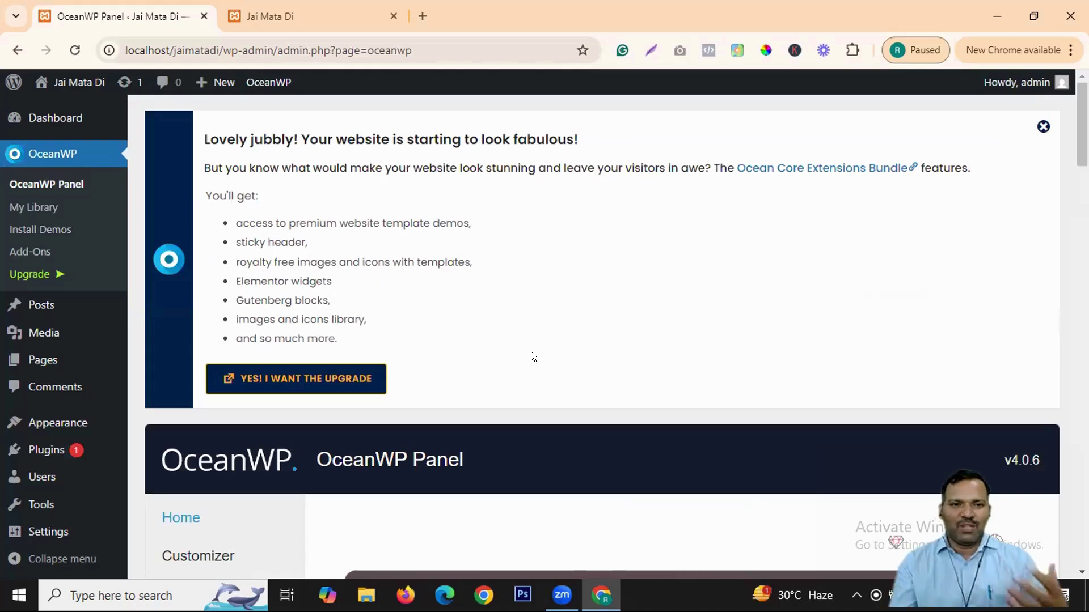
# Step: Reload the Jai Mata Di front page through its site title and look over the page
pyautogui.click(281, 12)
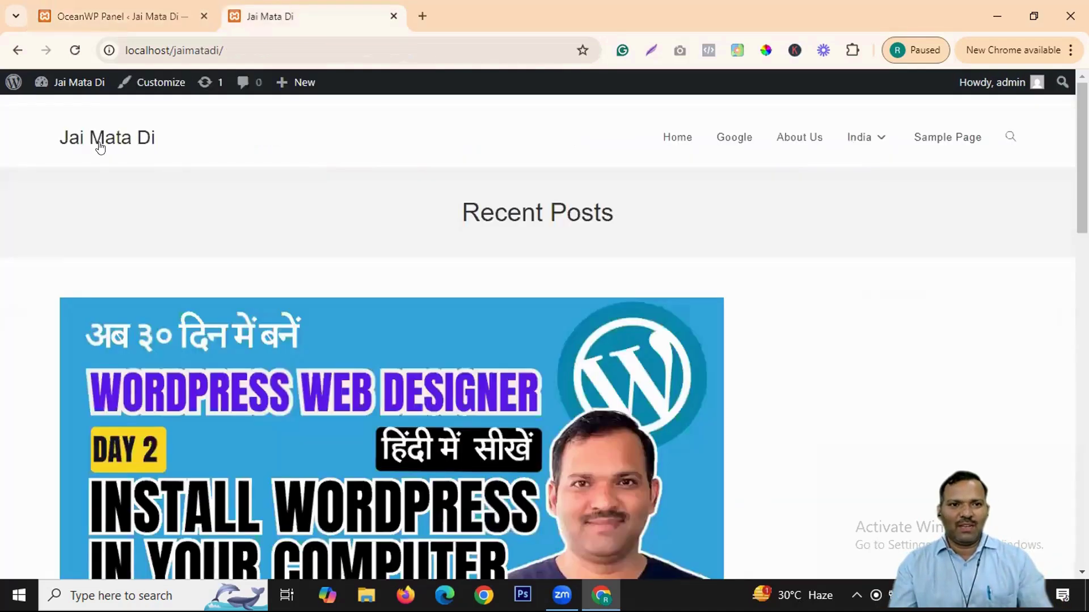
pyautogui.click(128, 139)
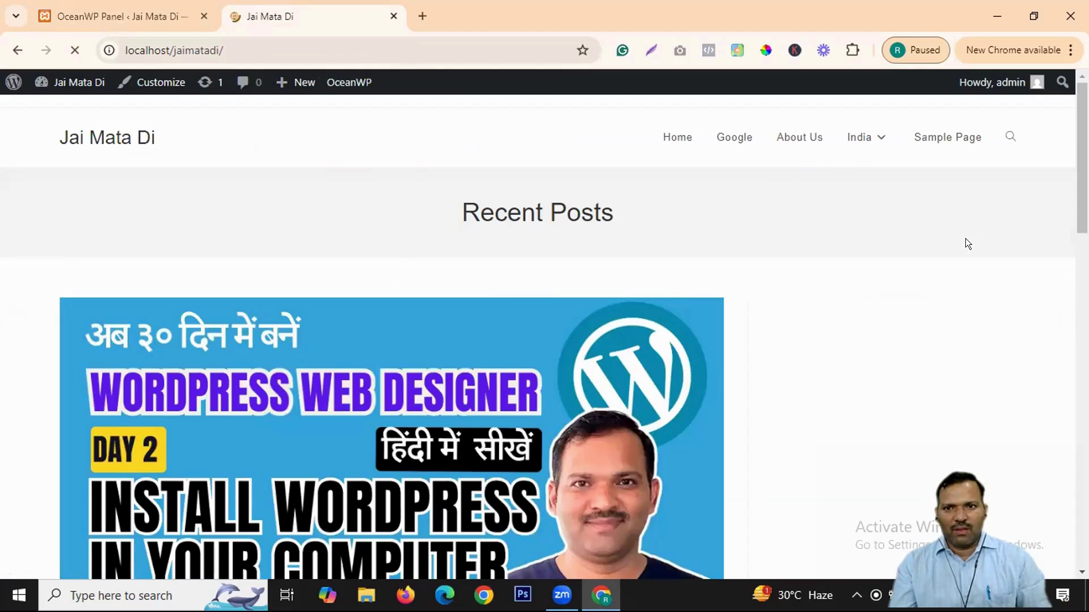
pyautogui.scroll(-7, 967, 244)
pyautogui.scroll(5, 967, 244)
# Step: Return to the OceanWP Panel in the dashboard, look it over briefly, and open the installed plugins list
pyautogui.click(131, 11)
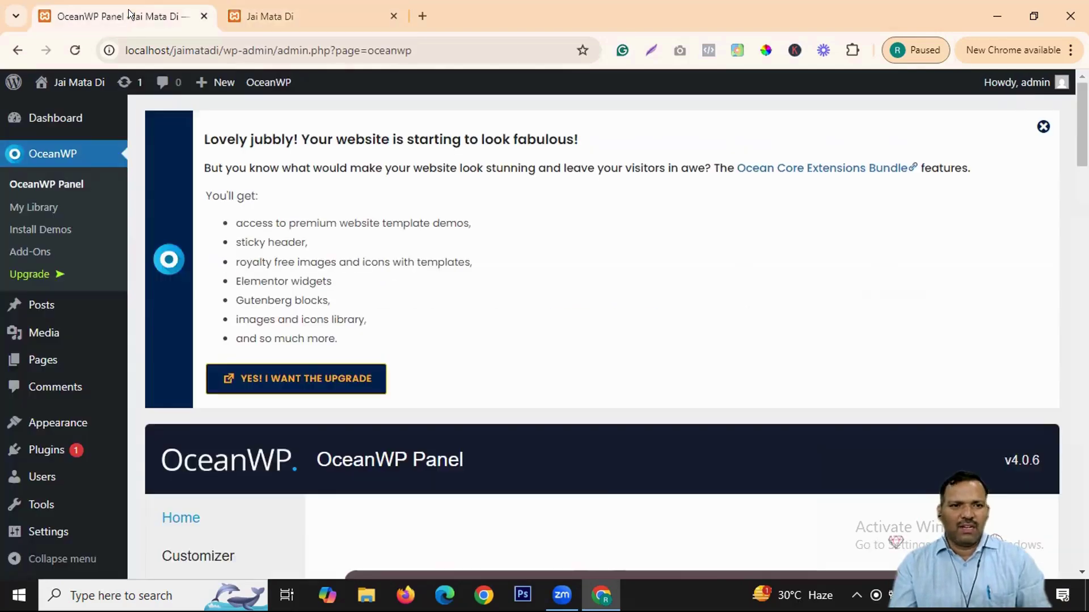
pyautogui.scroll(-8, 120, 331)
pyautogui.scroll(5, 85, 373)
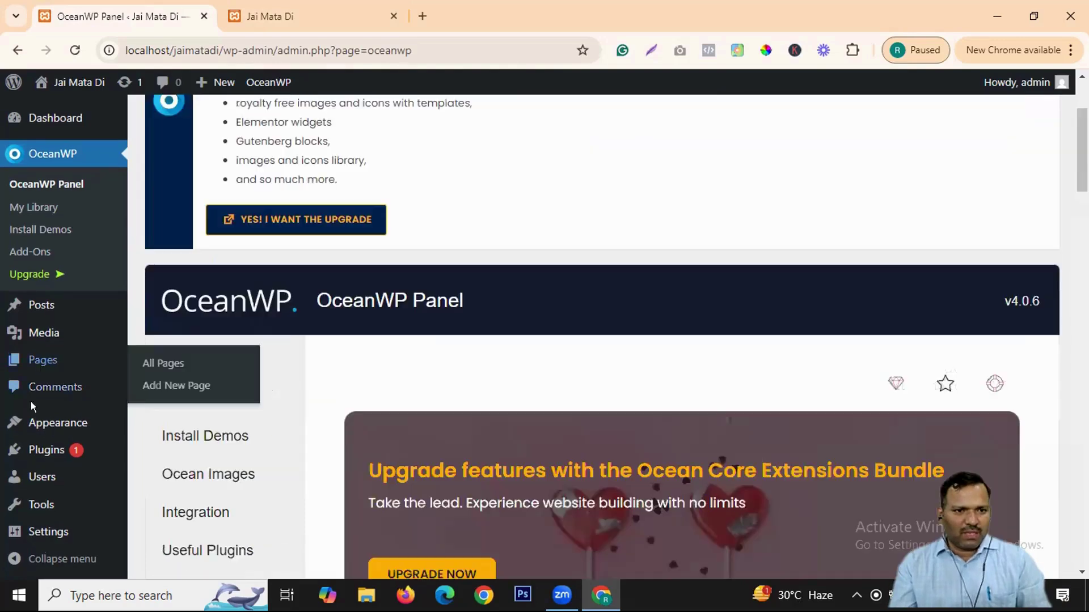
pyautogui.moveTo(113, 455)
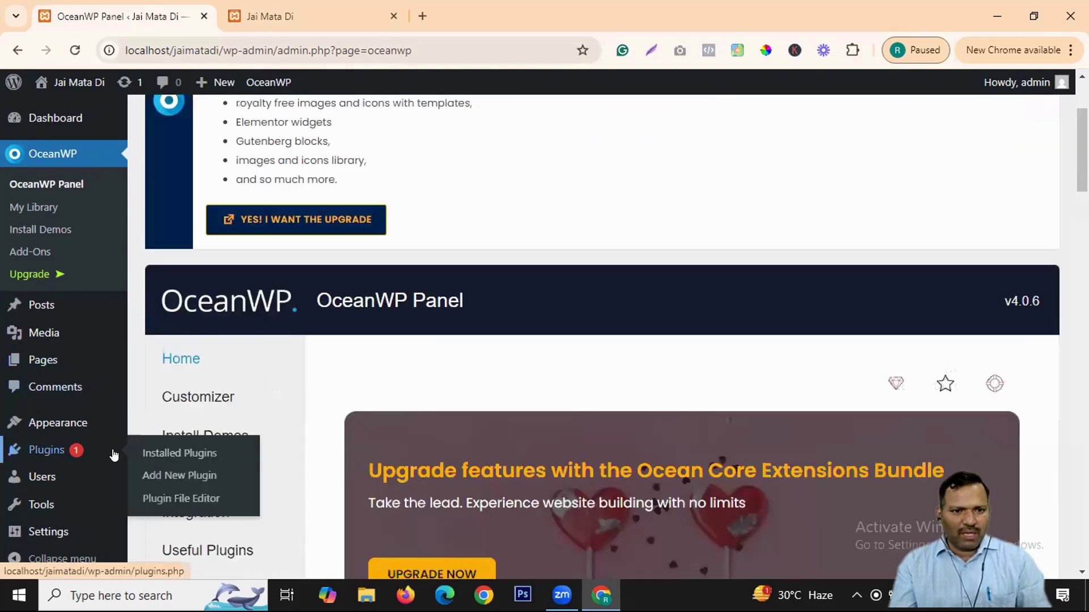
pyautogui.click(171, 453)
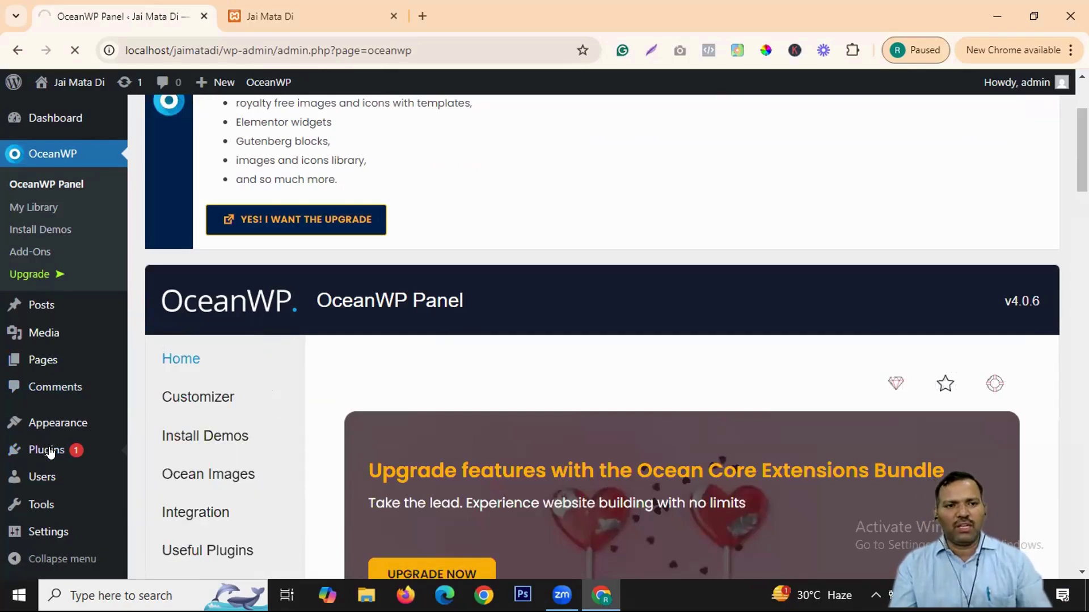
# Step: Open the installed plugins list, filter it to inactive plugins, and activate Elementor
pyautogui.moveTo(50, 450)
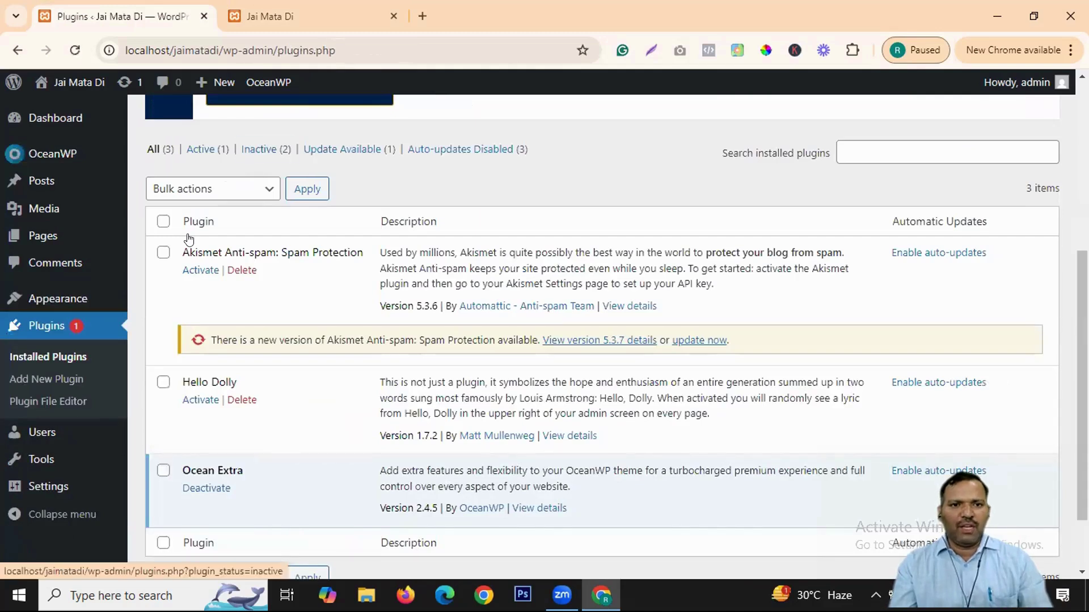
pyautogui.click(259, 149)
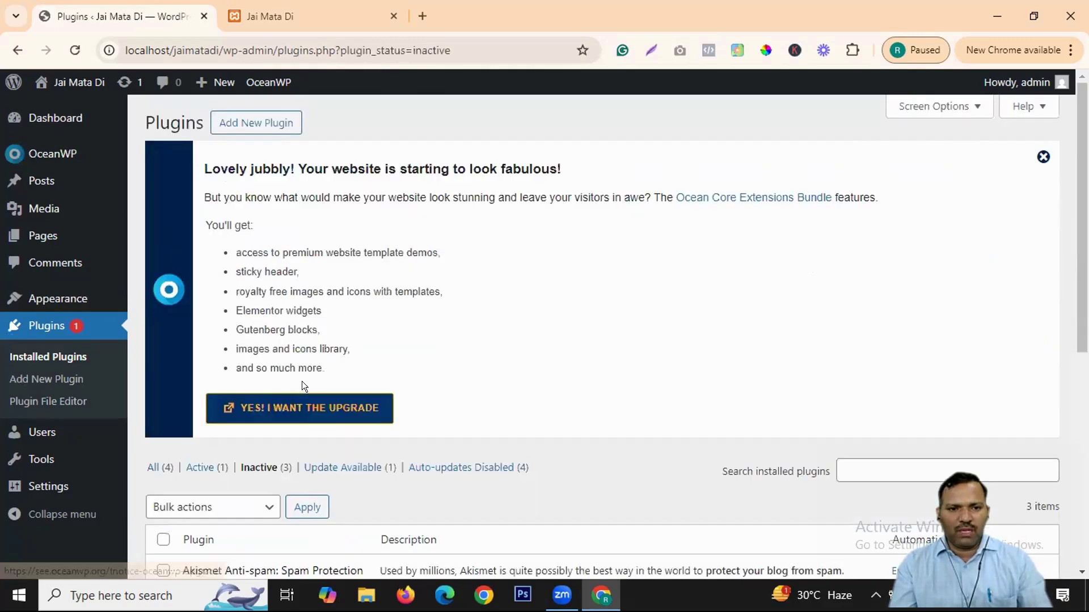
pyautogui.scroll(-5, 199, 328)
pyautogui.click(193, 320)
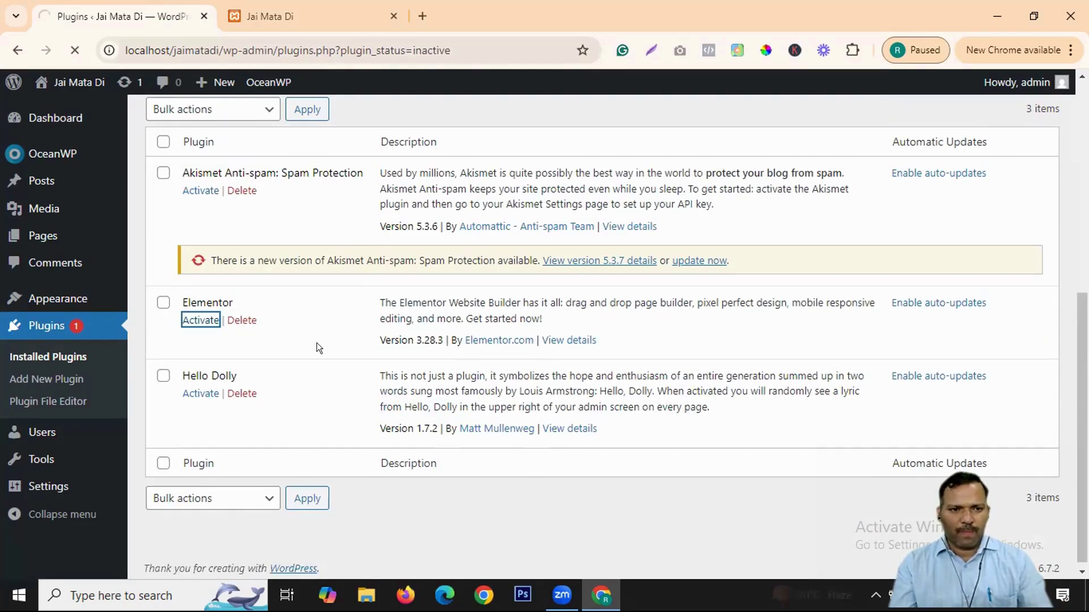
pyautogui.scroll(3, 401, 289)
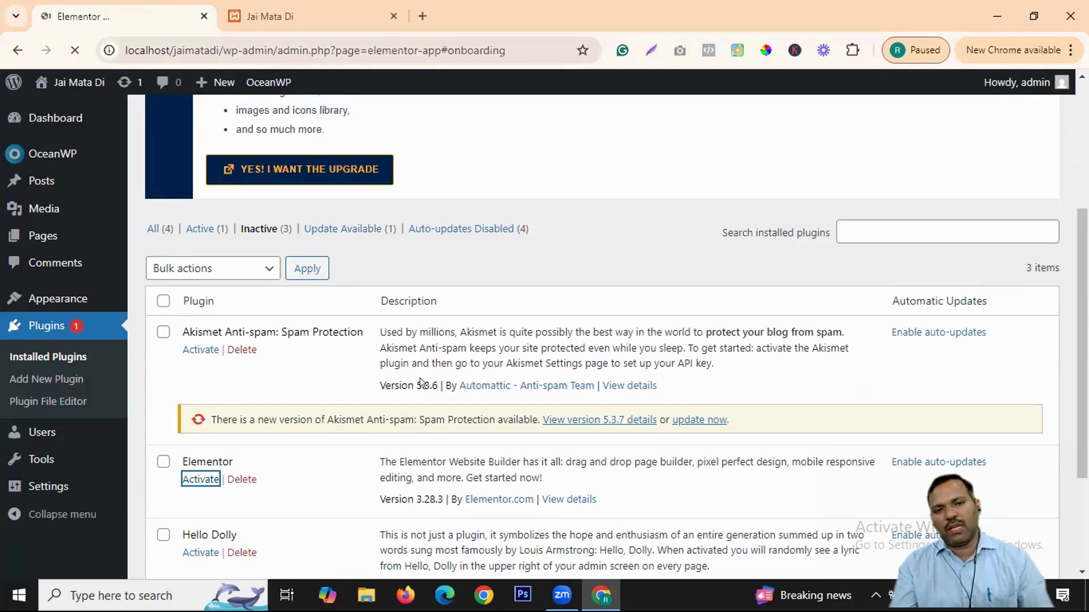
# Step: Skip Elementor's onboarding, including the account connection and Hello theme, and skip the AI notification in the page editor
pyautogui.scroll(-2, 292, 350)
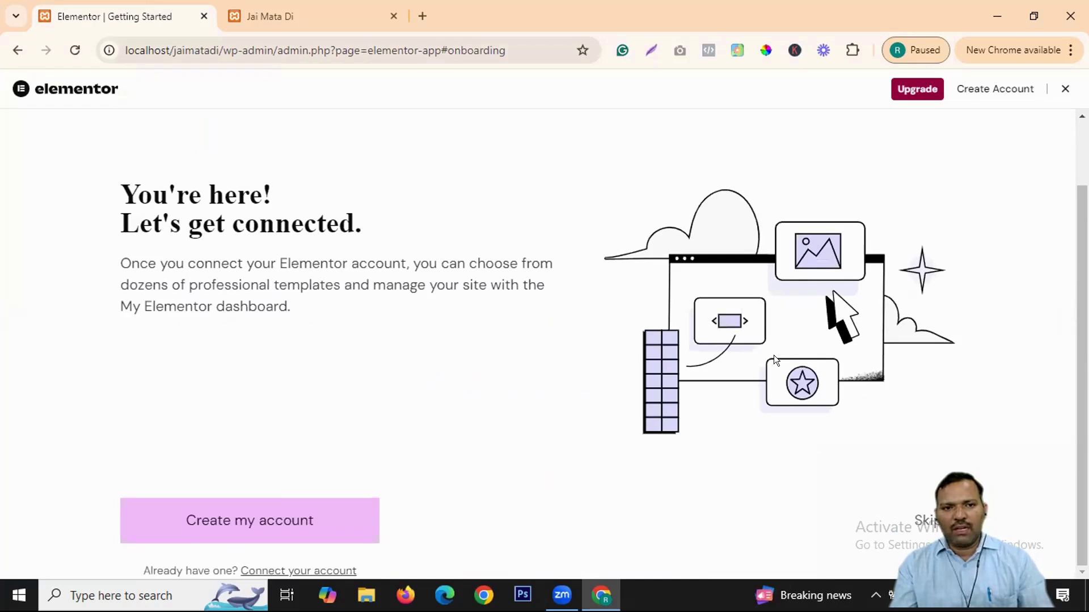
pyautogui.click(940, 532)
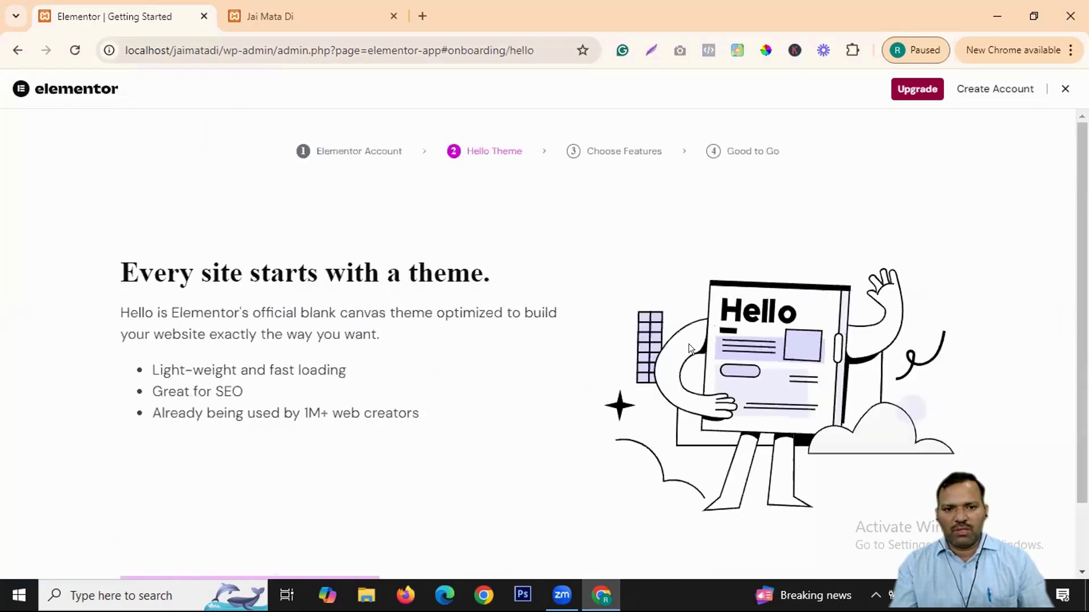
pyautogui.scroll(-1, 659, 465)
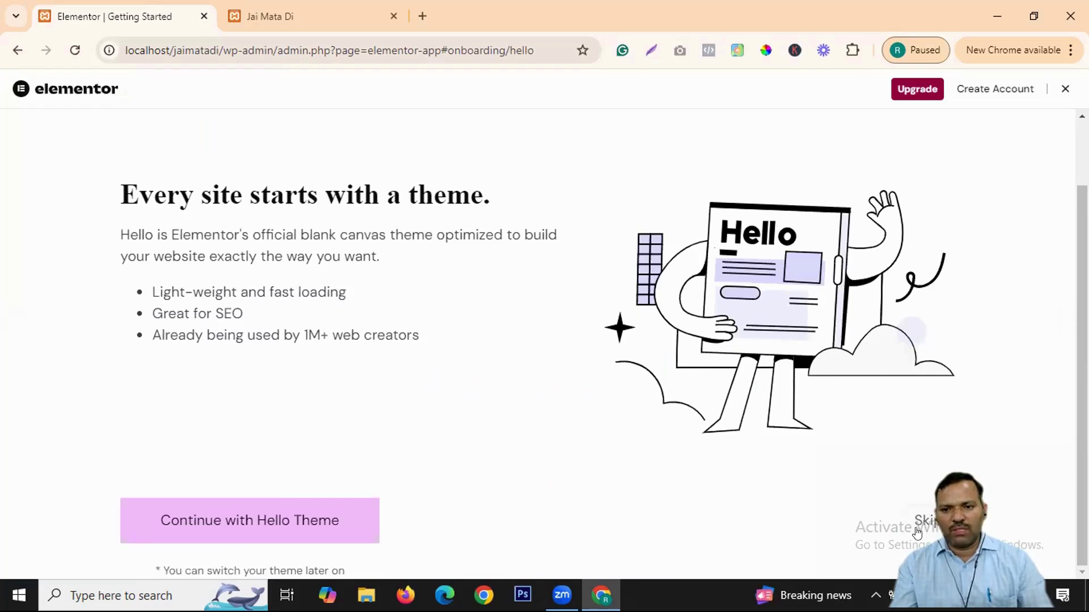
pyautogui.click(832, 481)
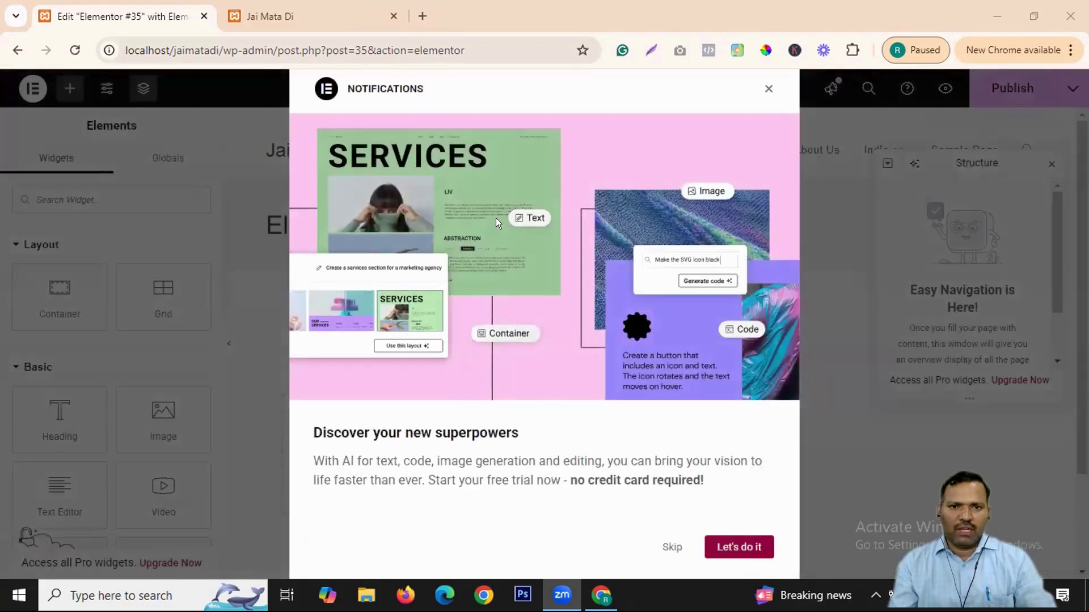
pyautogui.click(681, 545)
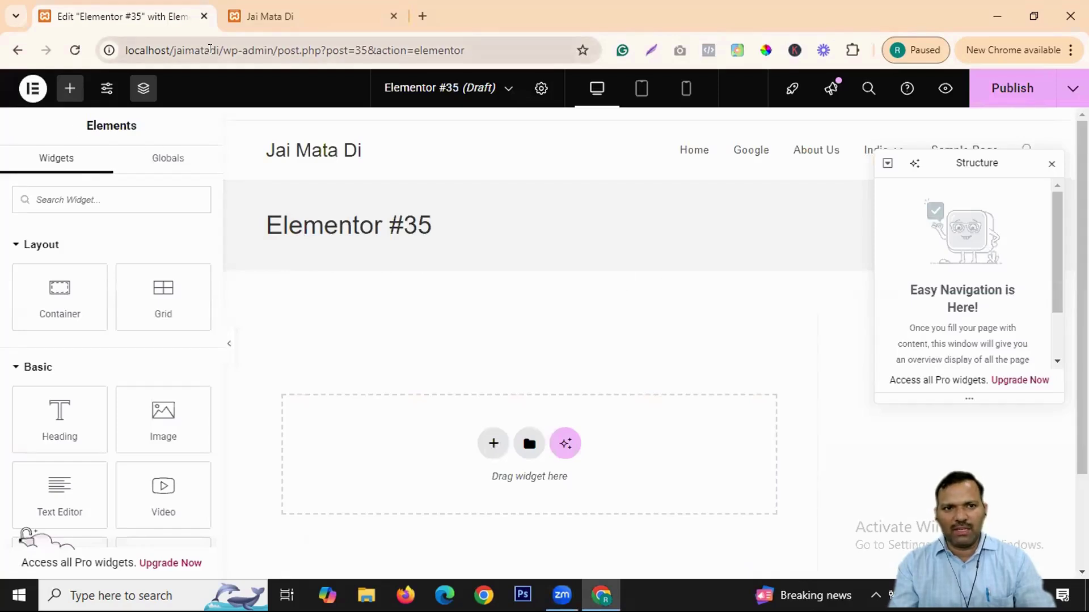
# Step: Return to the site's dashboard at localhost/jaimatadi/wp-admin and open the installed plugins list
pyautogui.moveTo(222, 50); pyautogui.dragTo(571, 75)
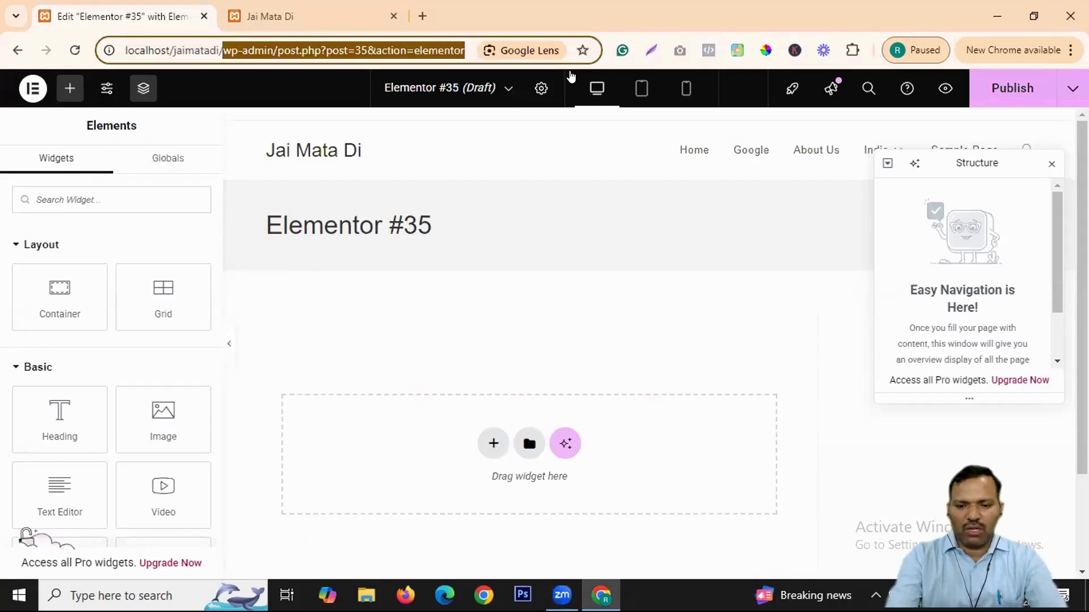
pyautogui.write('wp-a')
pyautogui.press('Return')
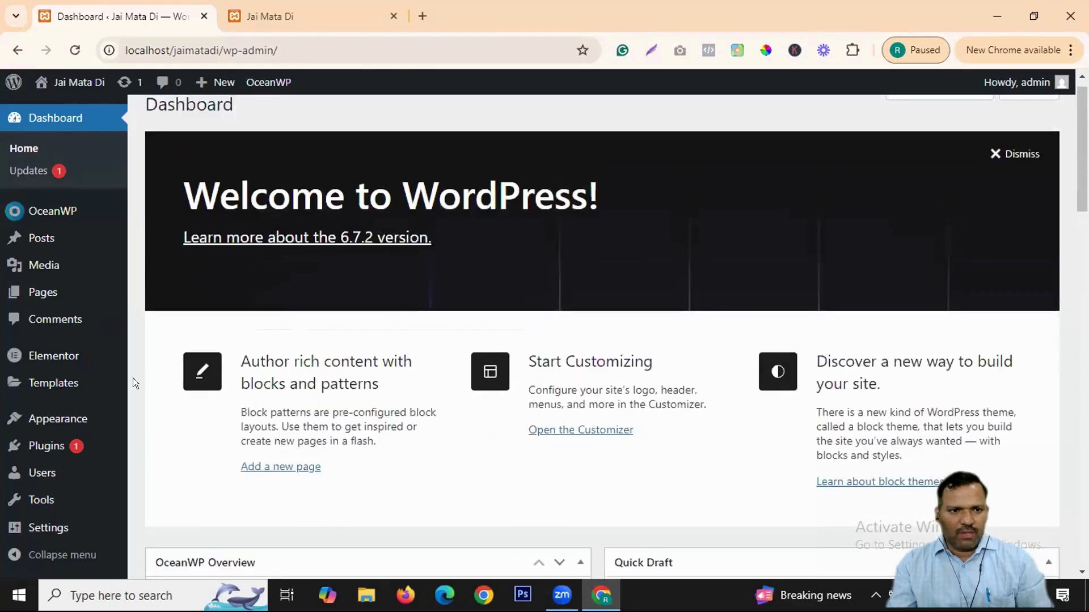
pyautogui.moveTo(49, 369)
pyautogui.moveTo(48, 446)
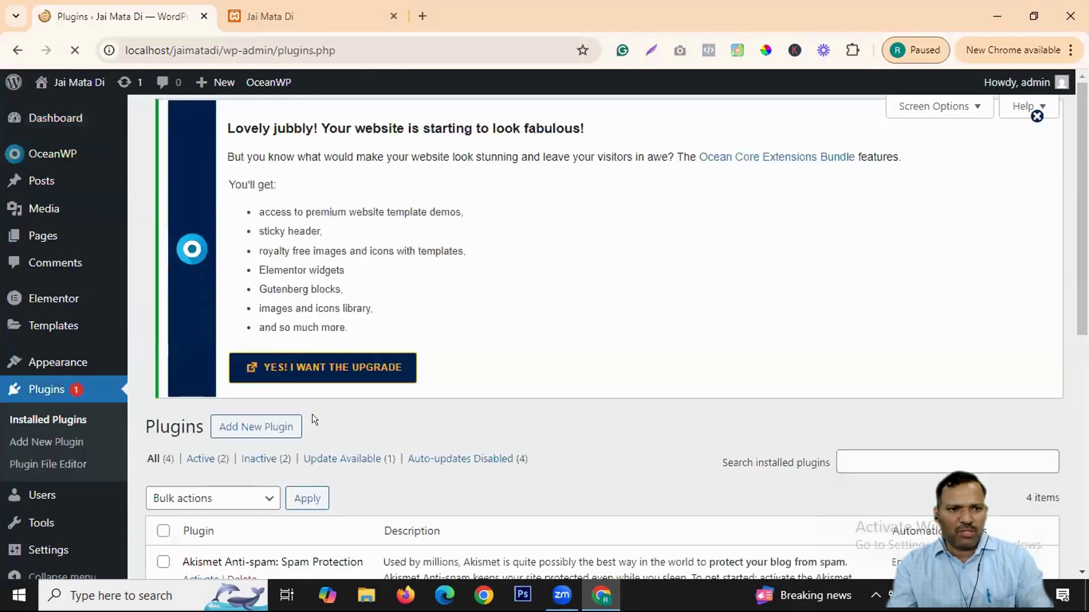
# Step: Filter the installed plugins to the inactive ones and look through them
pyautogui.scroll(-4, 484, 203)
pyautogui.click(262, 233)
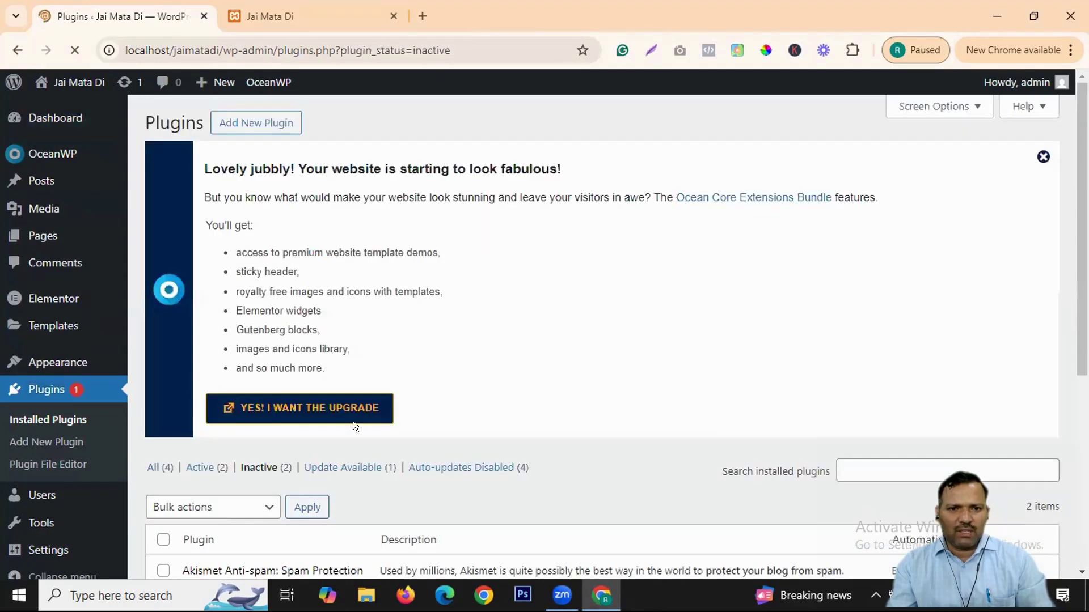
pyautogui.scroll(-5, 520, 215)
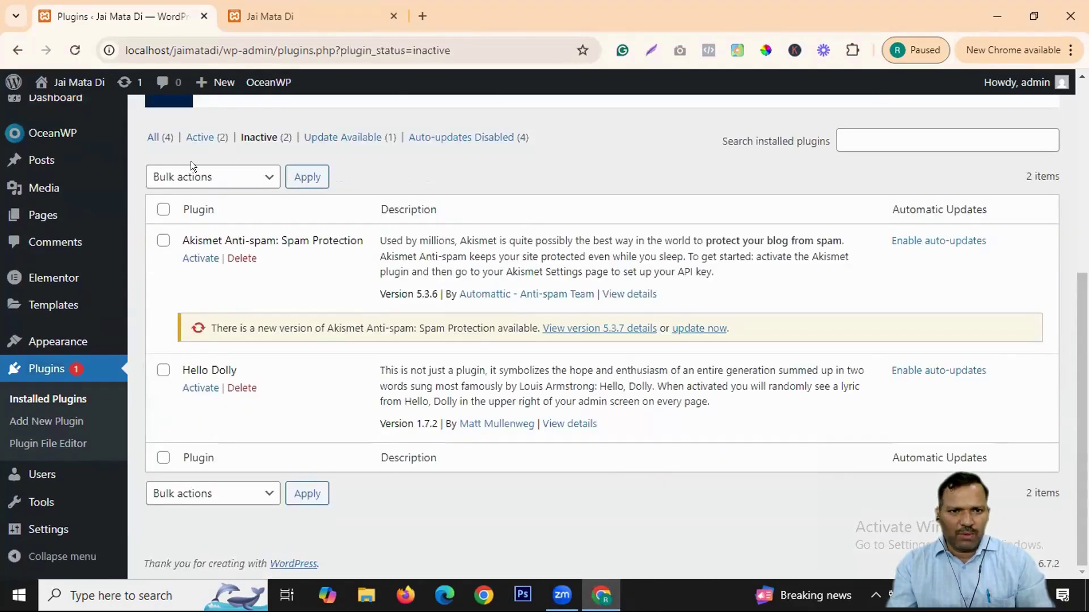
pyautogui.scroll(5, 557, 227)
# Step: Install the Classic Editor plugin from the featured plugins and activate it
pyautogui.click(260, 113)
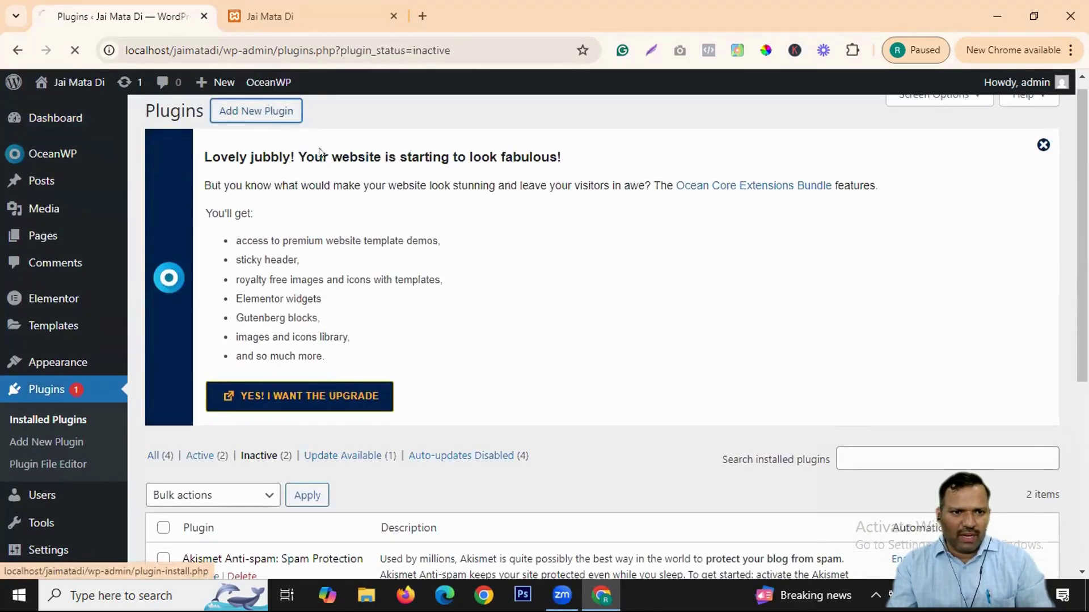
pyautogui.scroll(-5, 63, 291)
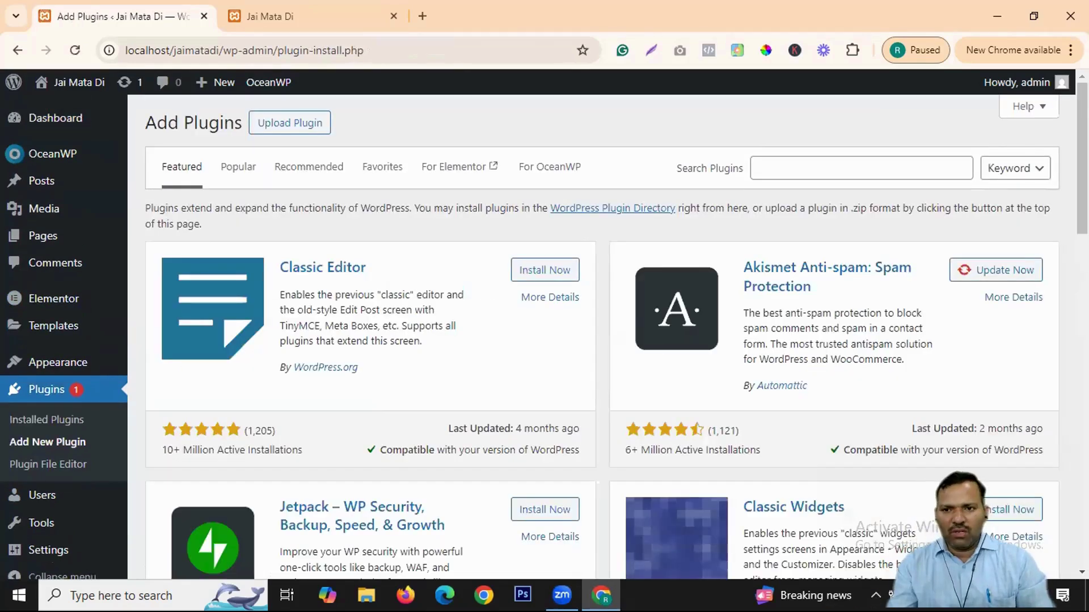
pyautogui.click(530, 273)
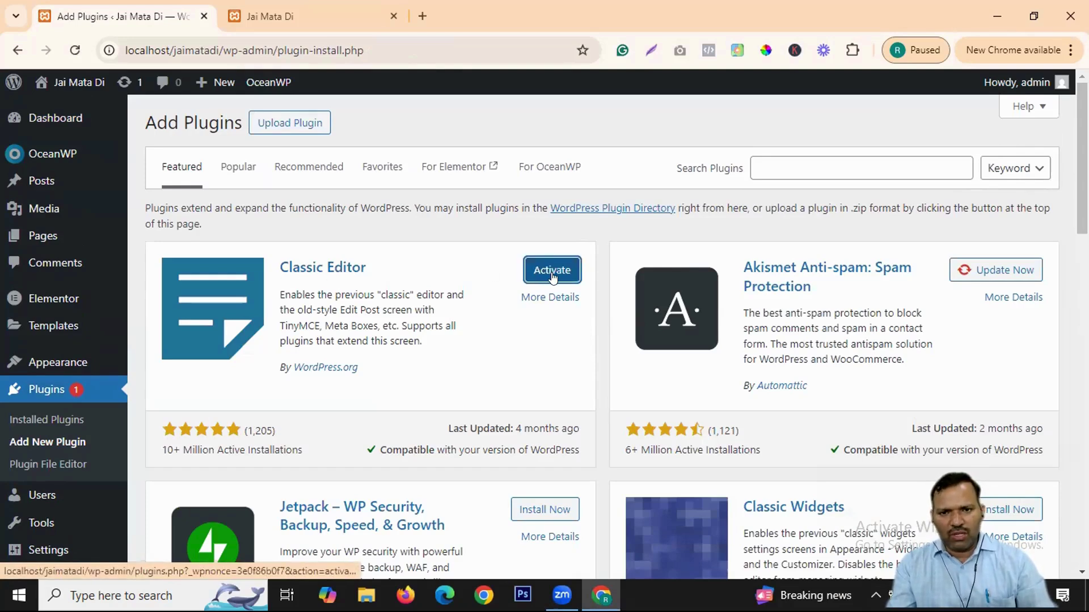
pyautogui.scroll(-5, 586, 306)
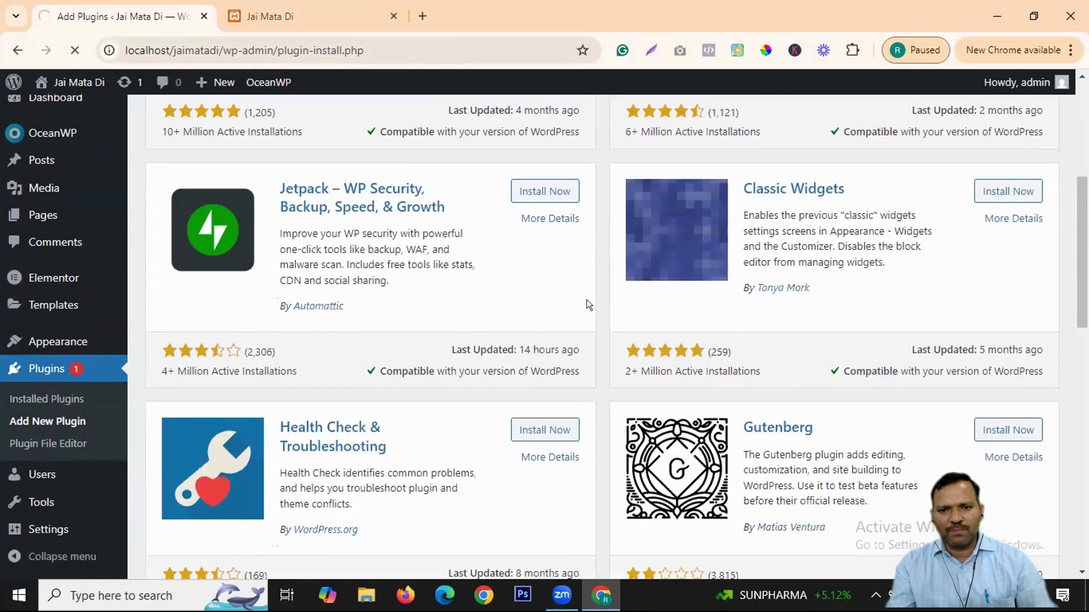
pyautogui.scroll(5, 587, 300)
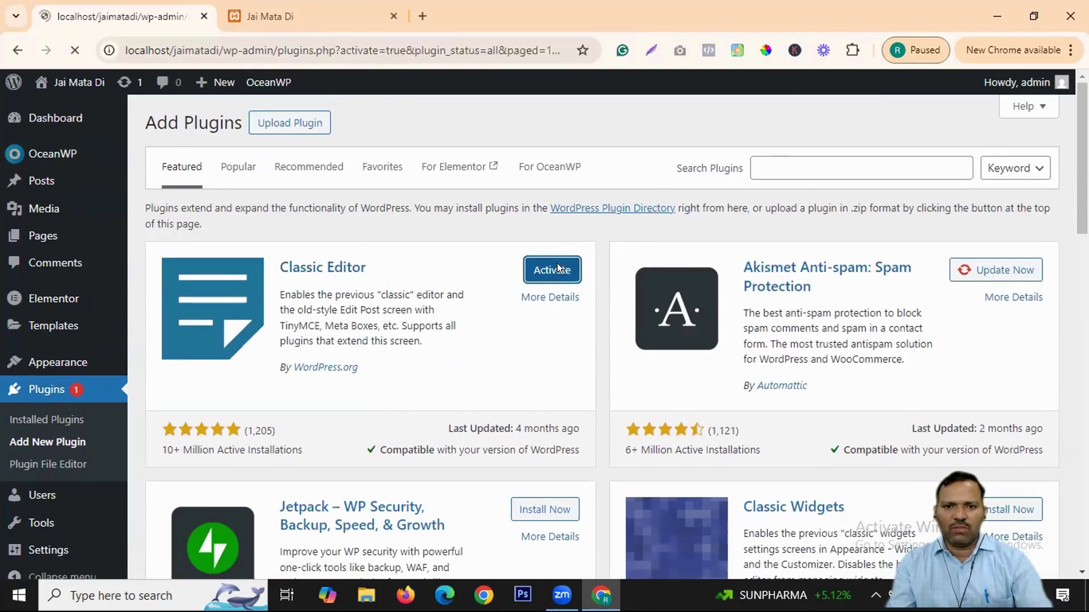
pyautogui.scroll(-6, 619, 287)
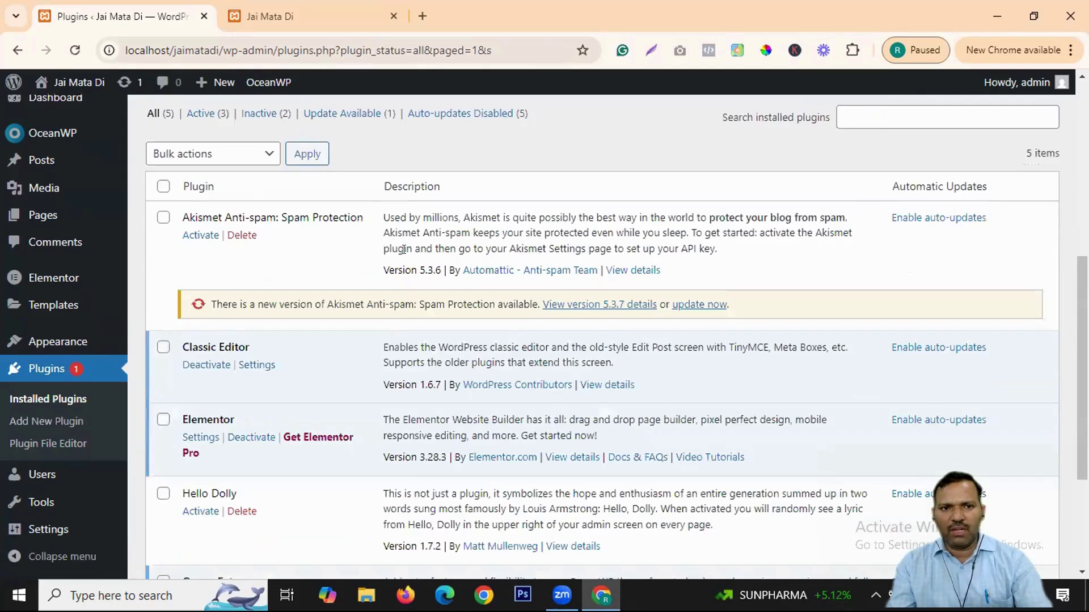
# Step: Go back to adding new plugins and search the plugin directory for "elementor"
pyautogui.scroll(6, 402, 250)
pyautogui.click(245, 122)
pyautogui.scroll(-4, 586, 344)
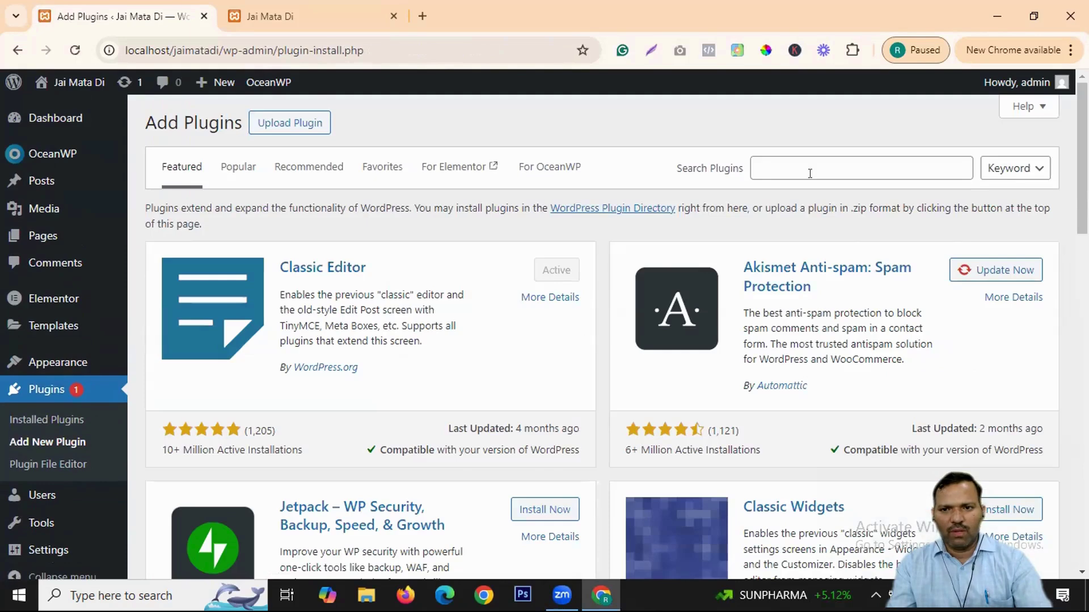
pyautogui.click(810, 174)
pyautogui.write('ele')
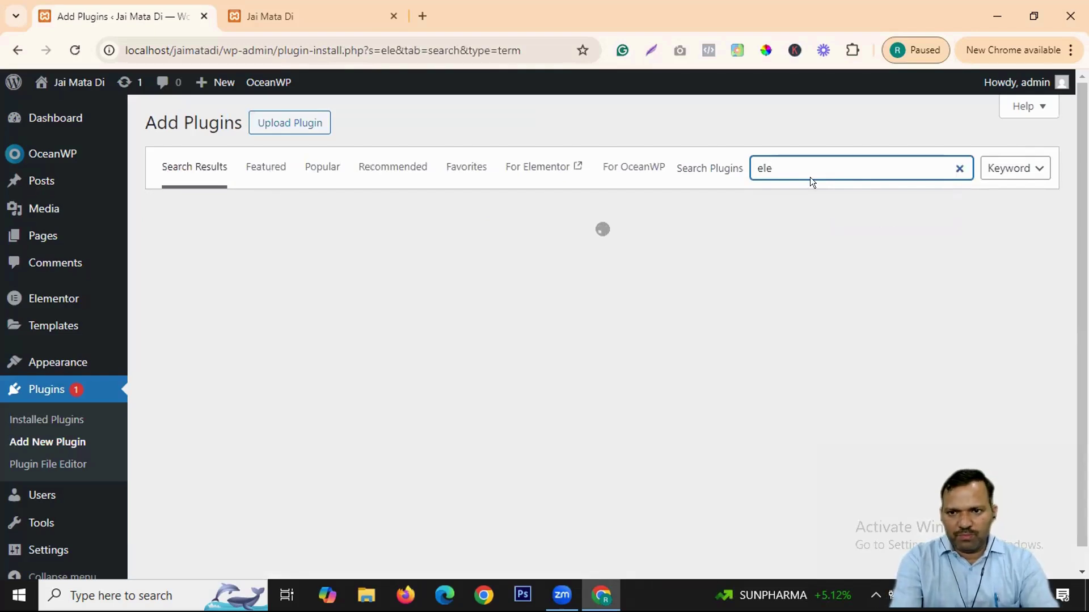
pyautogui.write('mentor')
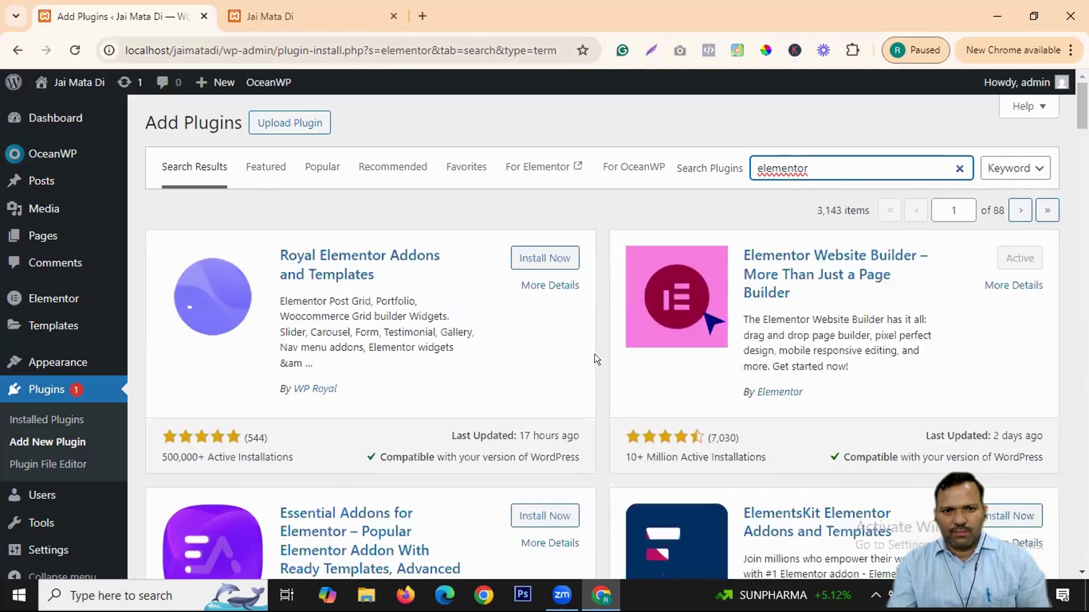
# Step: Install Essential Addons for Elementor and ElementsKit Elementor Addons and Templates from the search results
pyautogui.scroll(-3, 567, 363)
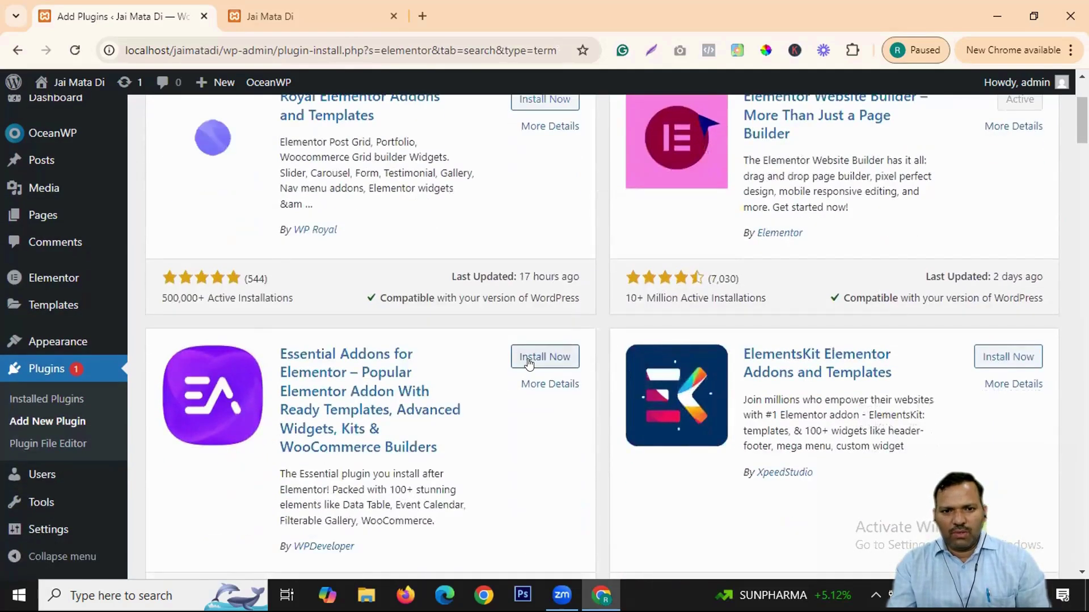
pyautogui.click(536, 357)
pyautogui.click(1004, 357)
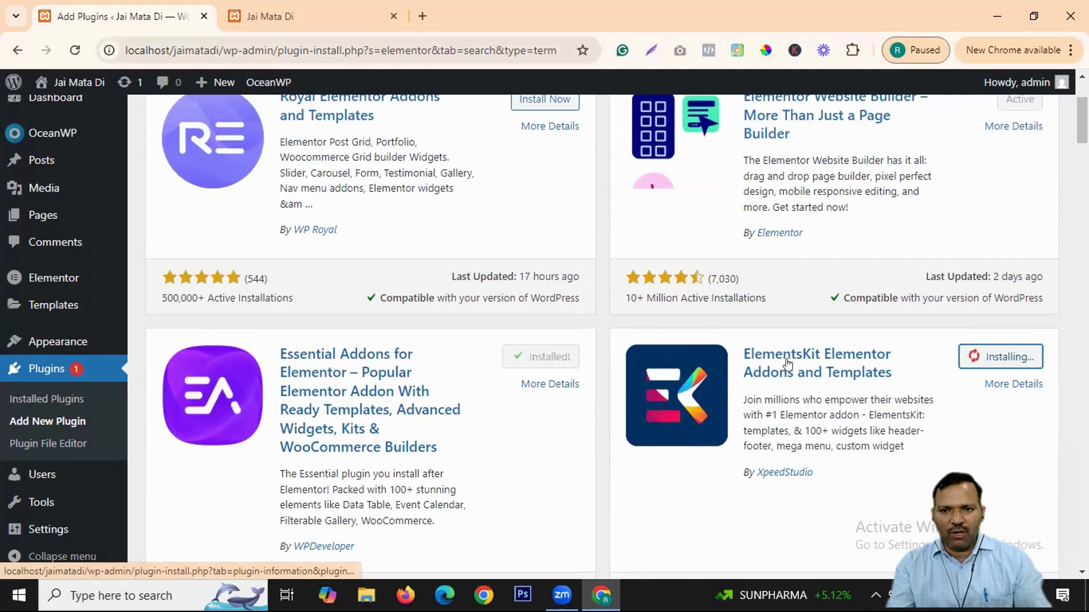
# Step: Look through the Elementor add-on search results and check the installation status of the two chosen add-ons
pyautogui.scroll(3, 918, 382)
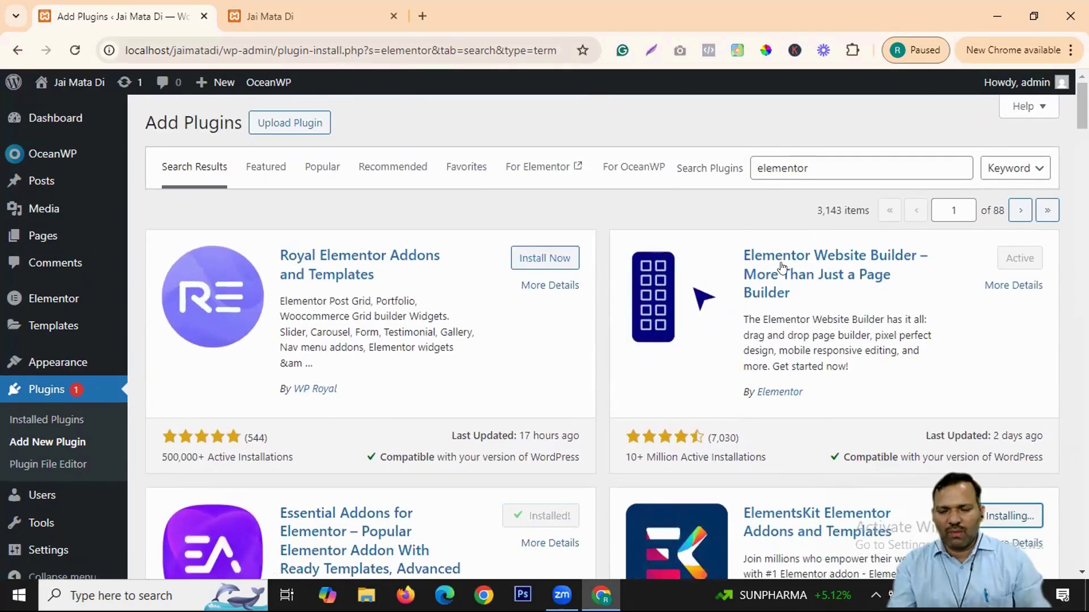
pyautogui.scroll(-4, 880, 371)
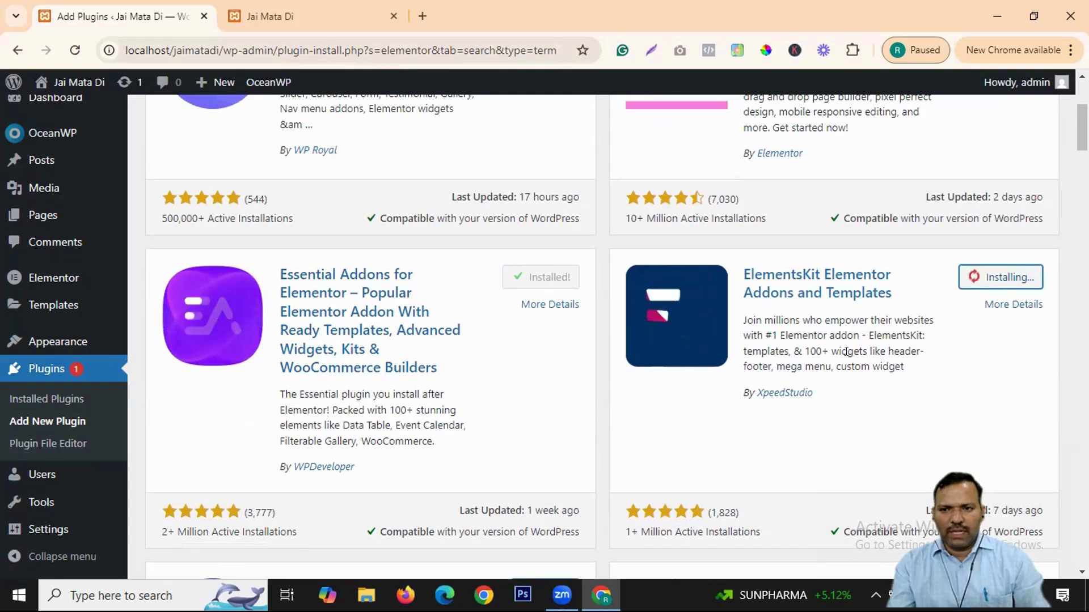
pyautogui.scroll(-5, 839, 290)
pyautogui.scroll(3, 828, 279)
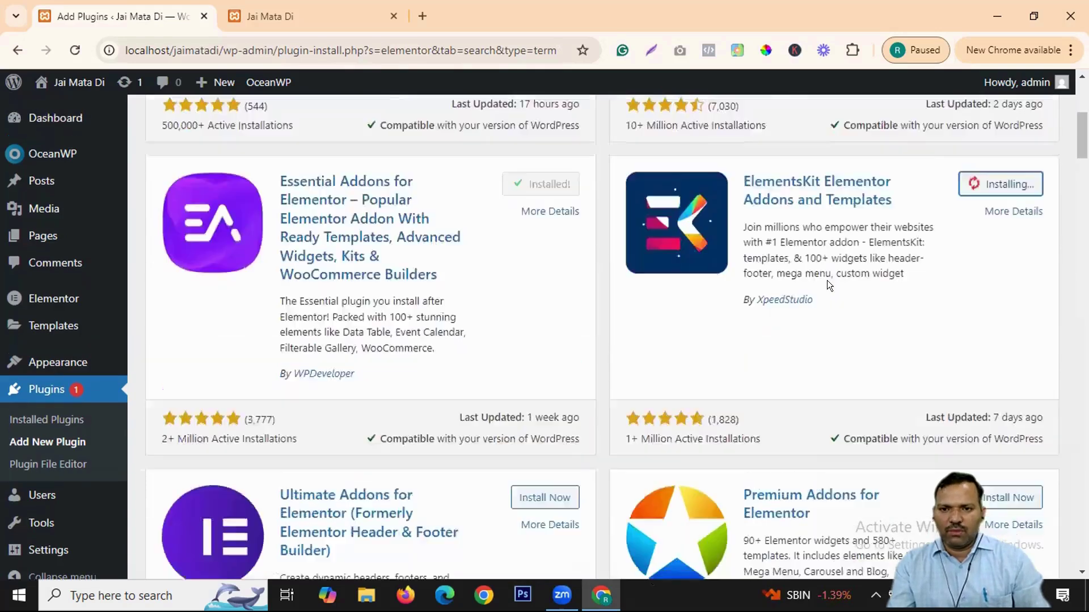
pyautogui.scroll(-1, 827, 280)
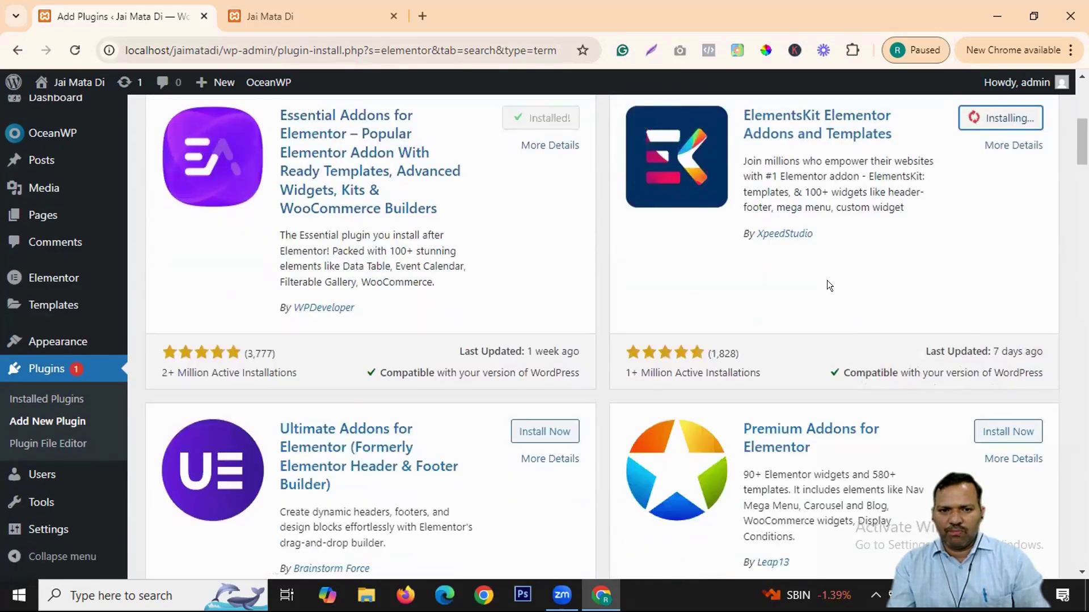
pyautogui.scroll(1, 901, 267)
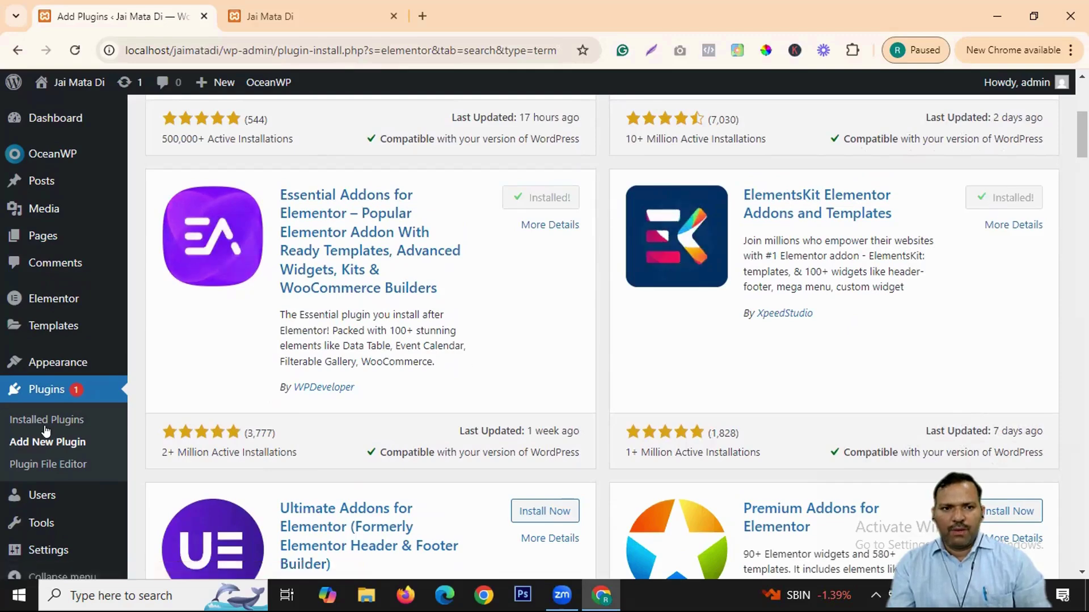
pyautogui.scroll(3, 676, 283)
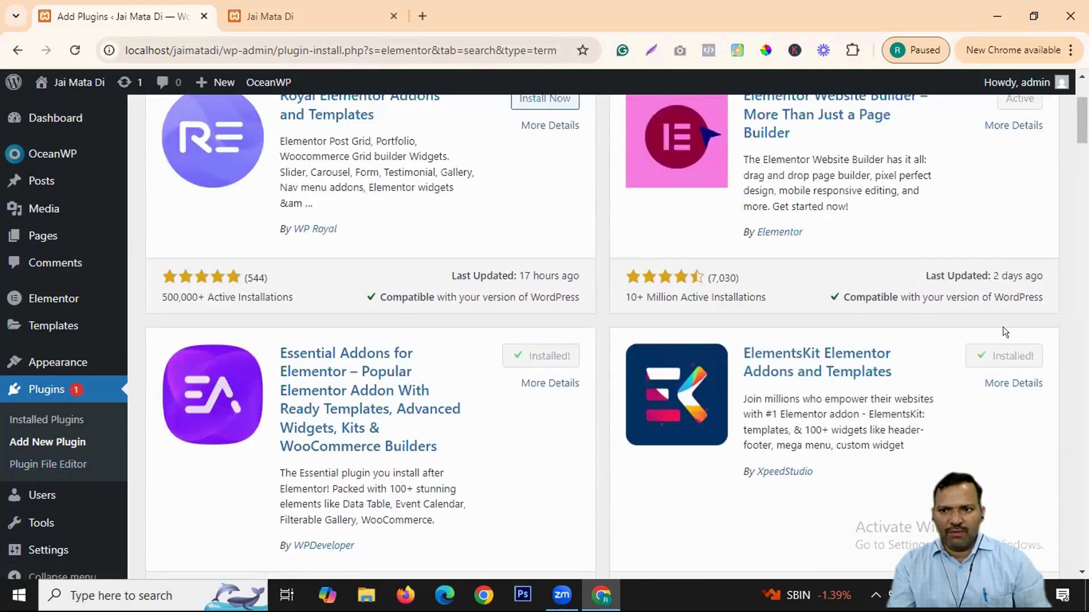
pyautogui.scroll(-4, 88, 391)
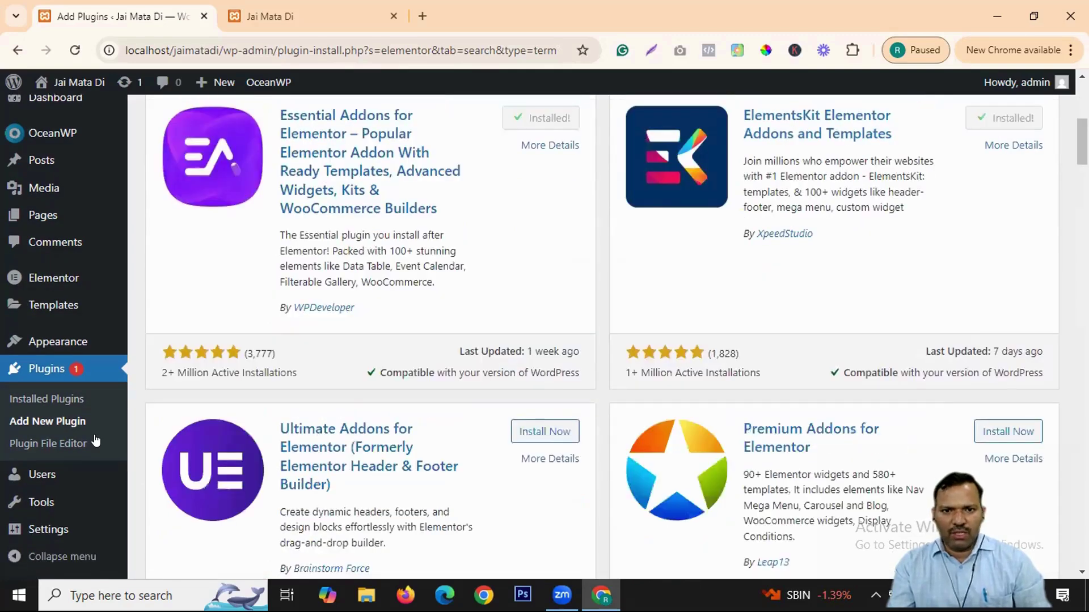
# Step: Activate ElementsKit Elementor Addons and Templates, and filter the installed plugins to the inactive ones
pyautogui.click(49, 400)
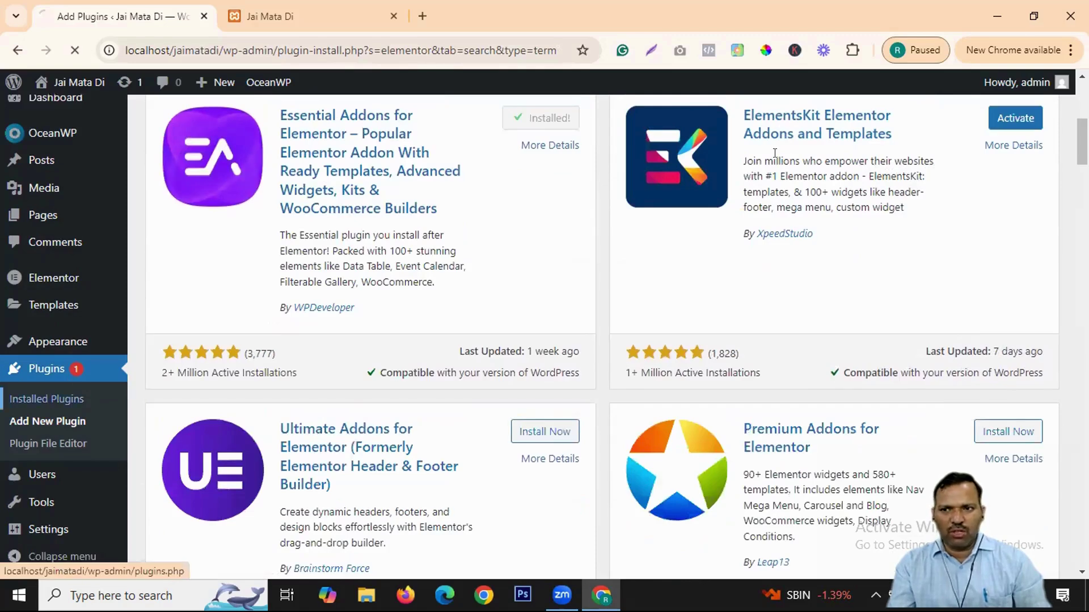
pyautogui.click(1016, 120)
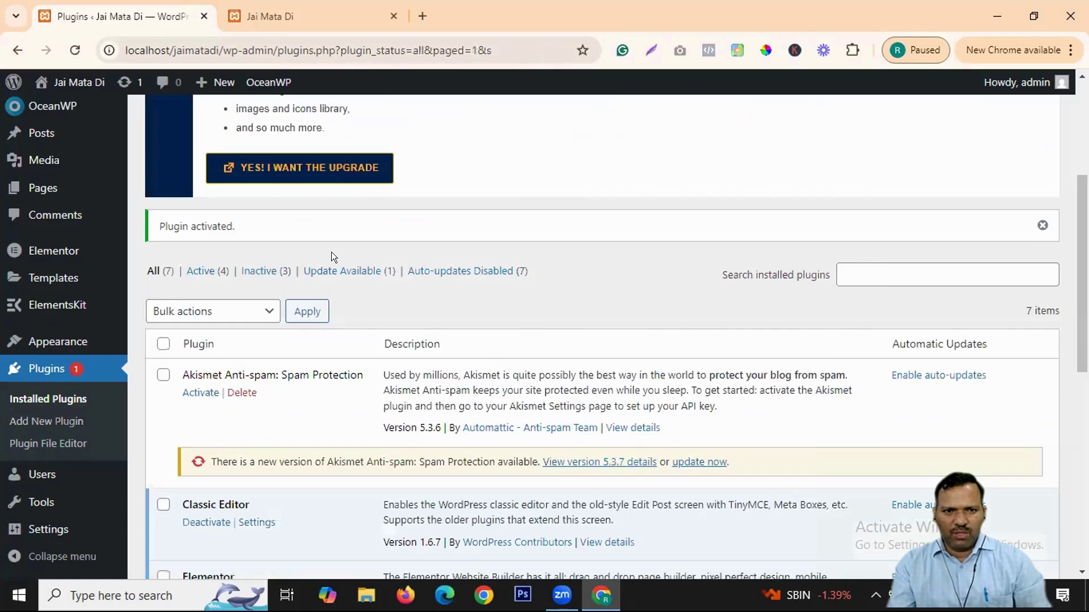
pyautogui.scroll(-1, 273, 198)
pyautogui.click(265, 193)
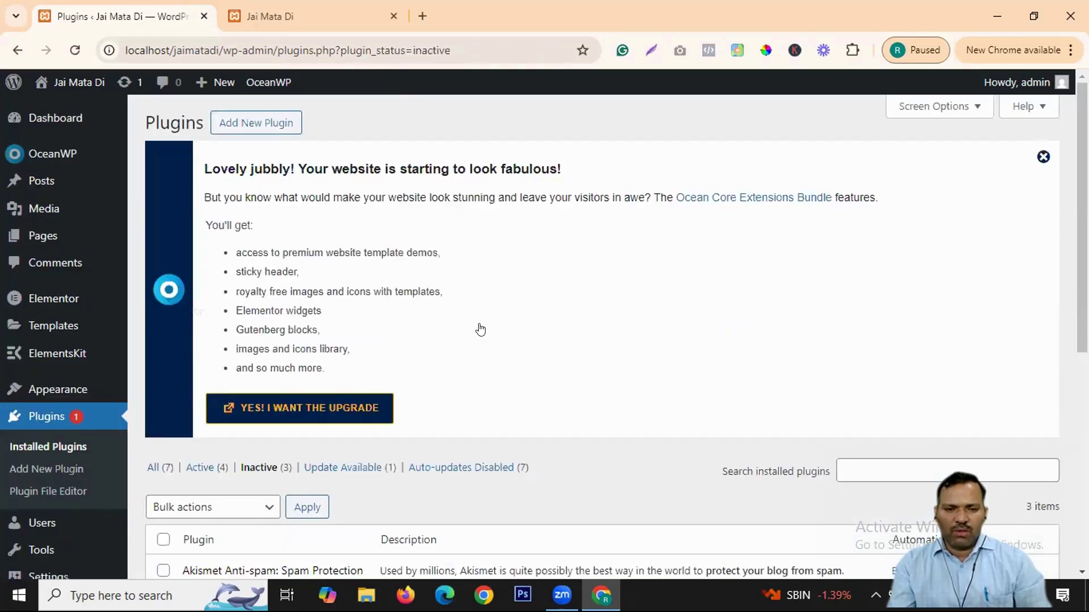
# Step: Activate Essential Addons for Elementor, and reload the site's front page to check it after activation
pyautogui.scroll(-5, 327, 378)
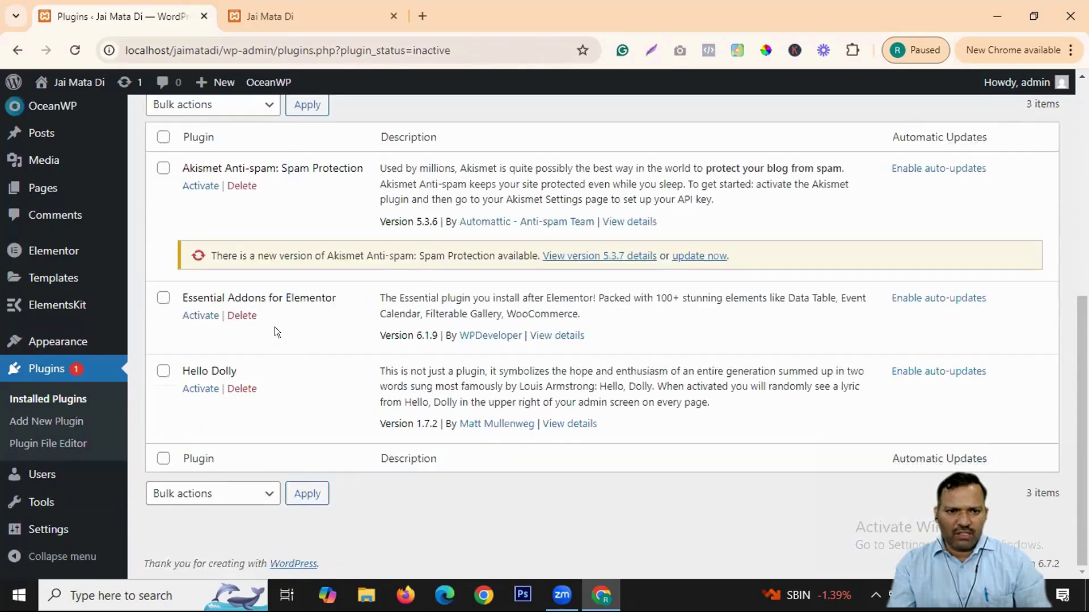
pyautogui.click(200, 317)
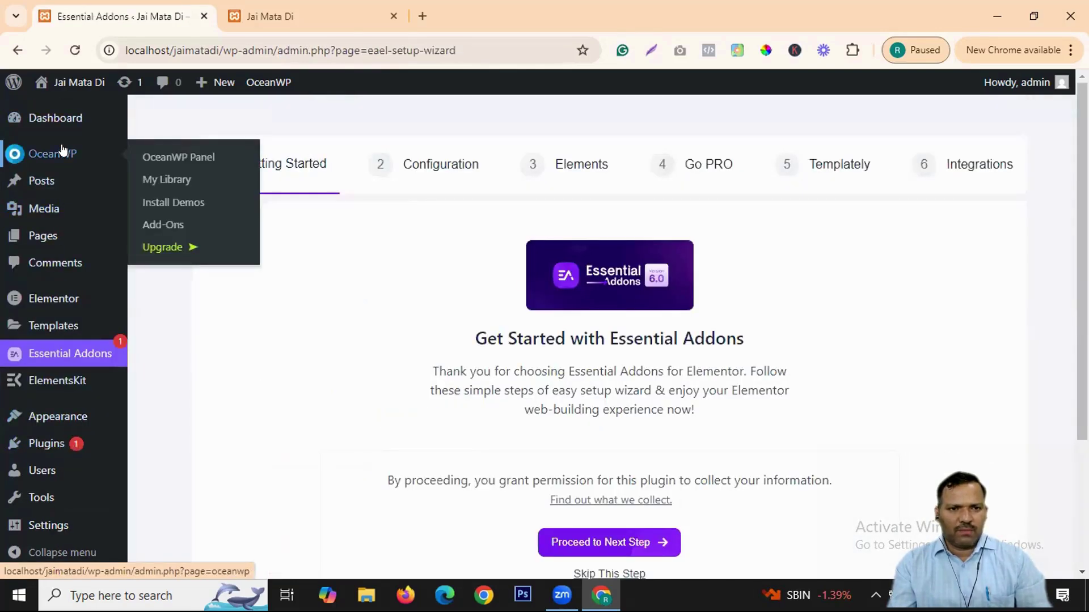
pyautogui.click(266, 13)
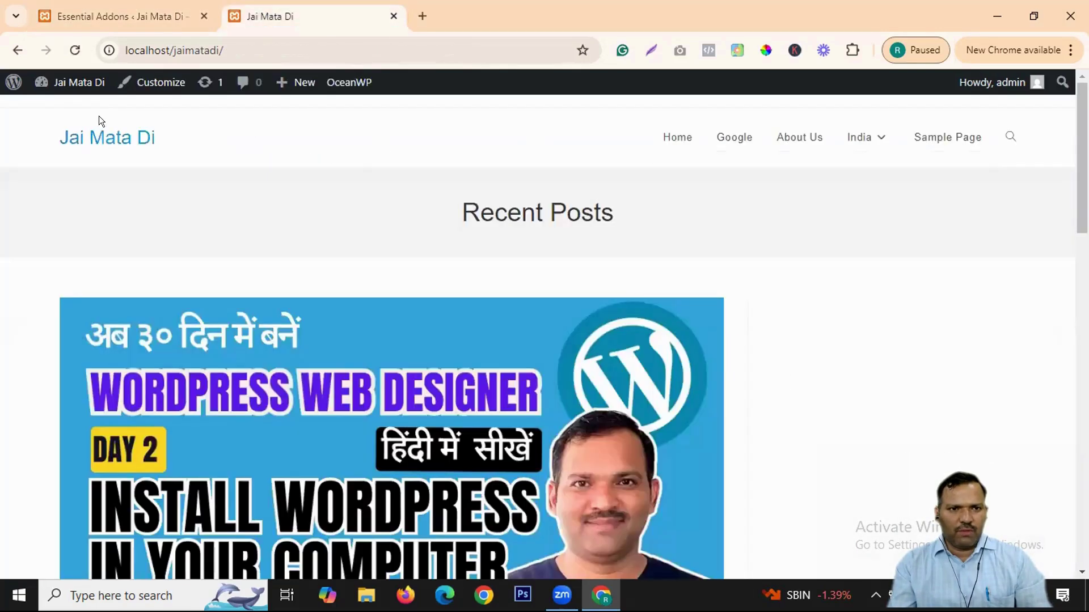
pyautogui.click(76, 51)
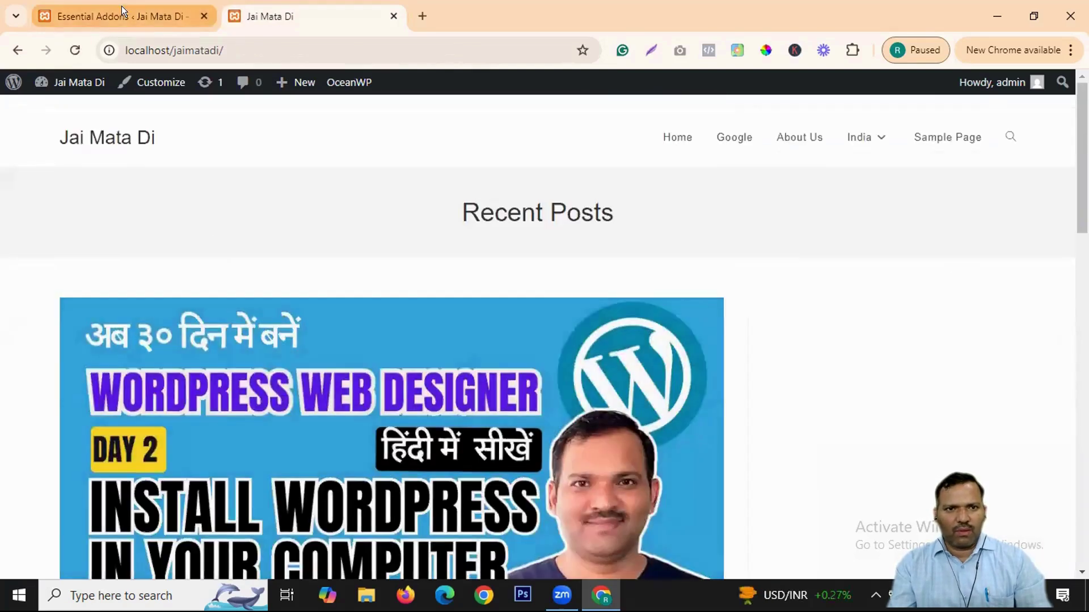
pyautogui.click(122, 7)
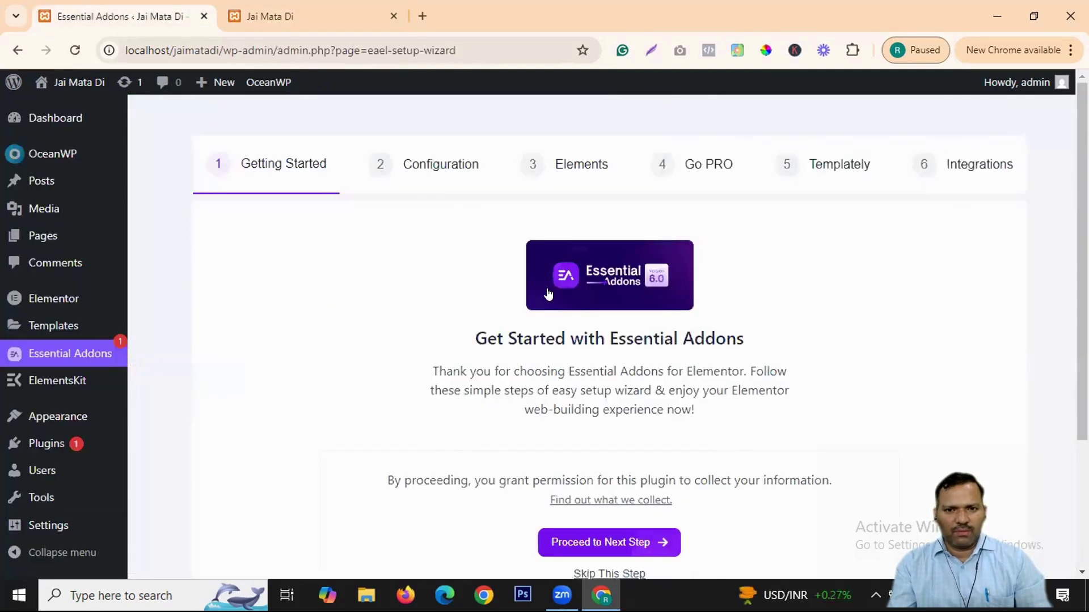
# Step: Look over the Essential Addons getting-started page and the dashboard entries for Elementor, Templates, Appearance and Plugins
pyautogui.scroll(-3, 487, 283)
pyautogui.scroll(3, 432, 275)
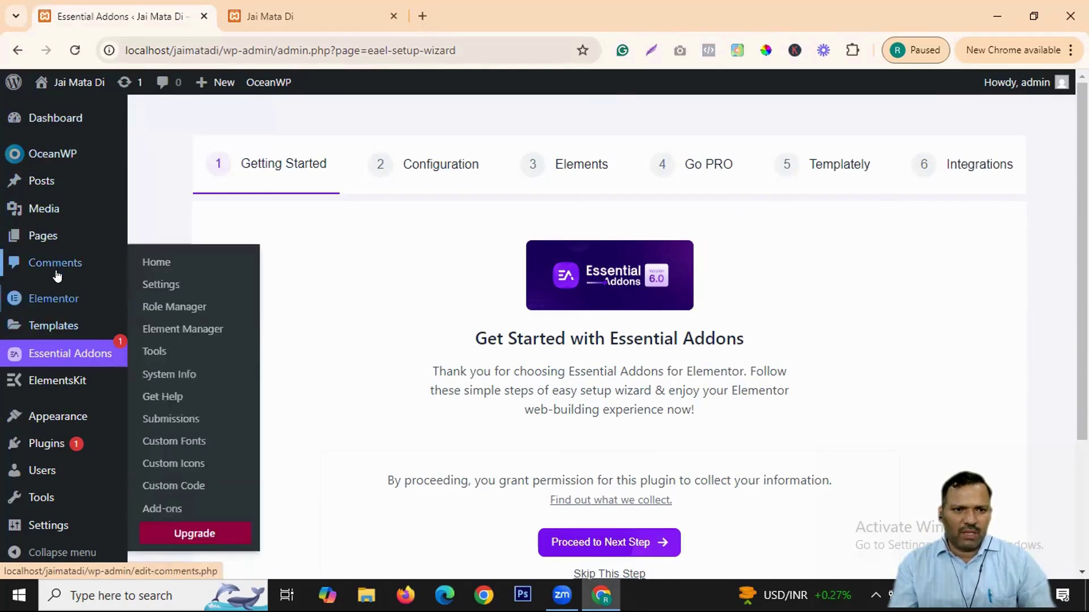
pyautogui.moveTo(57, 329)
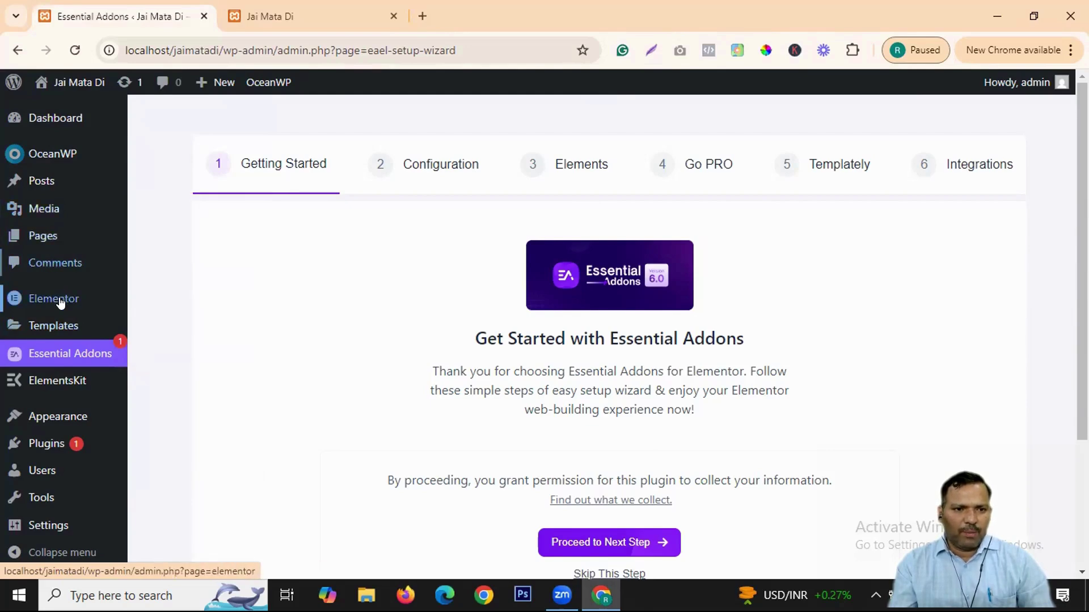
pyautogui.moveTo(73, 416)
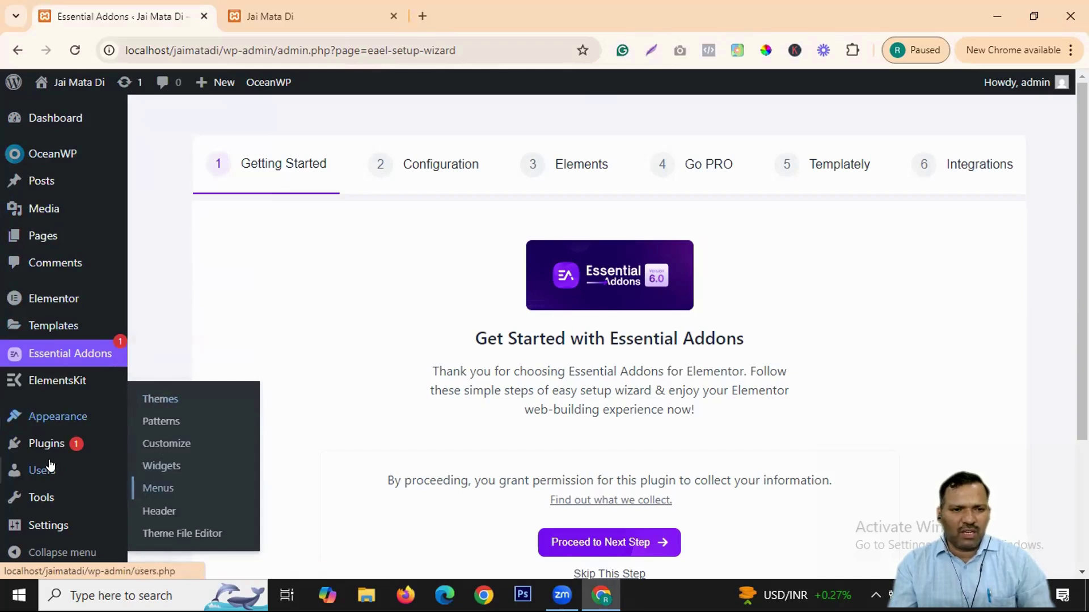
pyautogui.moveTo(55, 447)
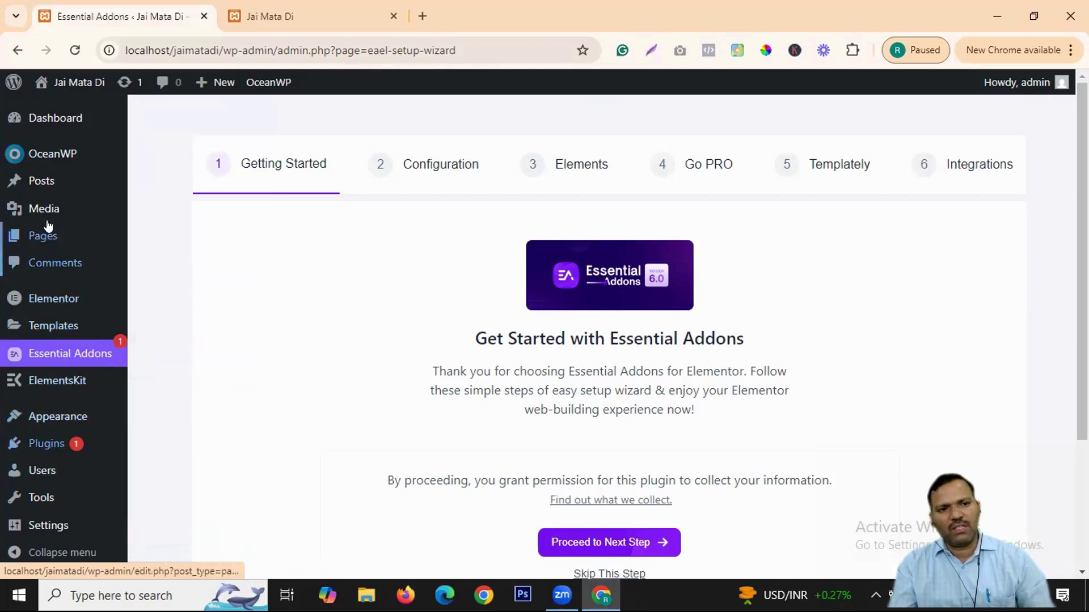
# Step: Open the post "Content about Dhoni" for editing and look through its classic editor screen and OceanWP settings
pyautogui.moveTo(61, 177)
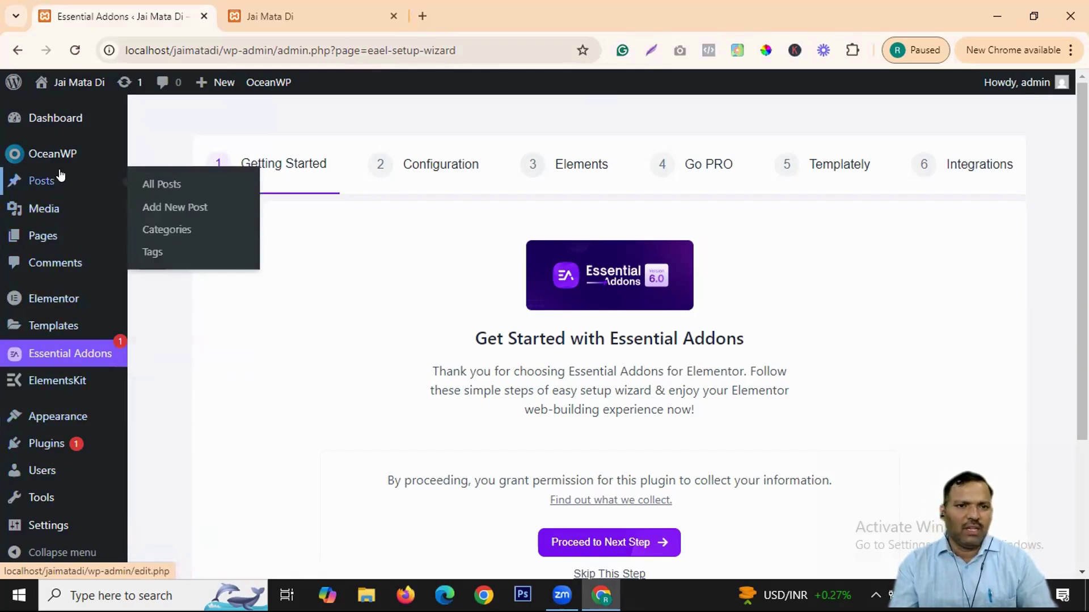
pyautogui.click(149, 184)
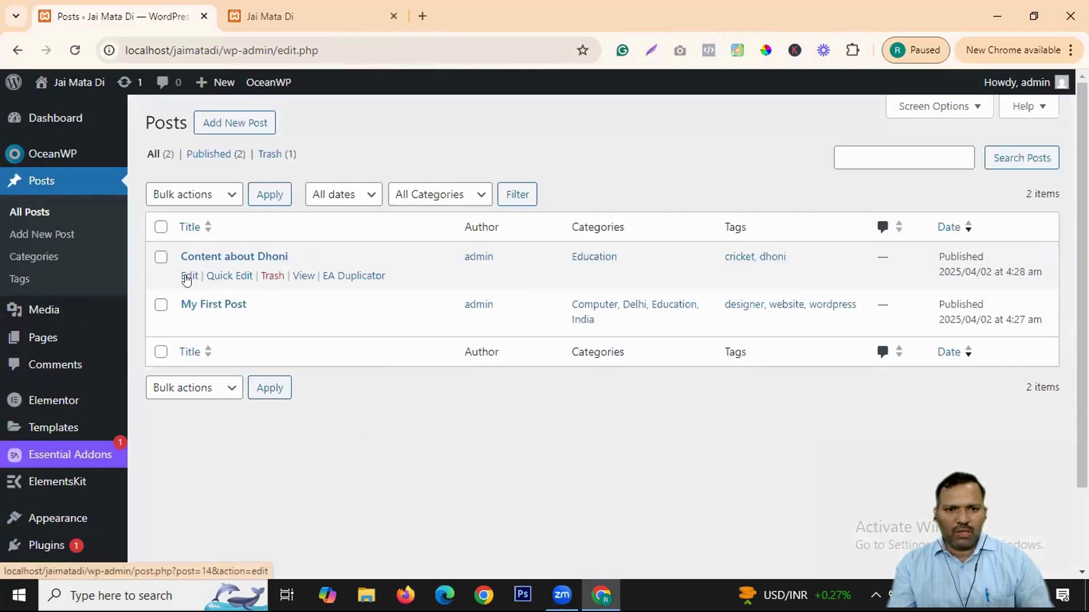
pyautogui.click(188, 277)
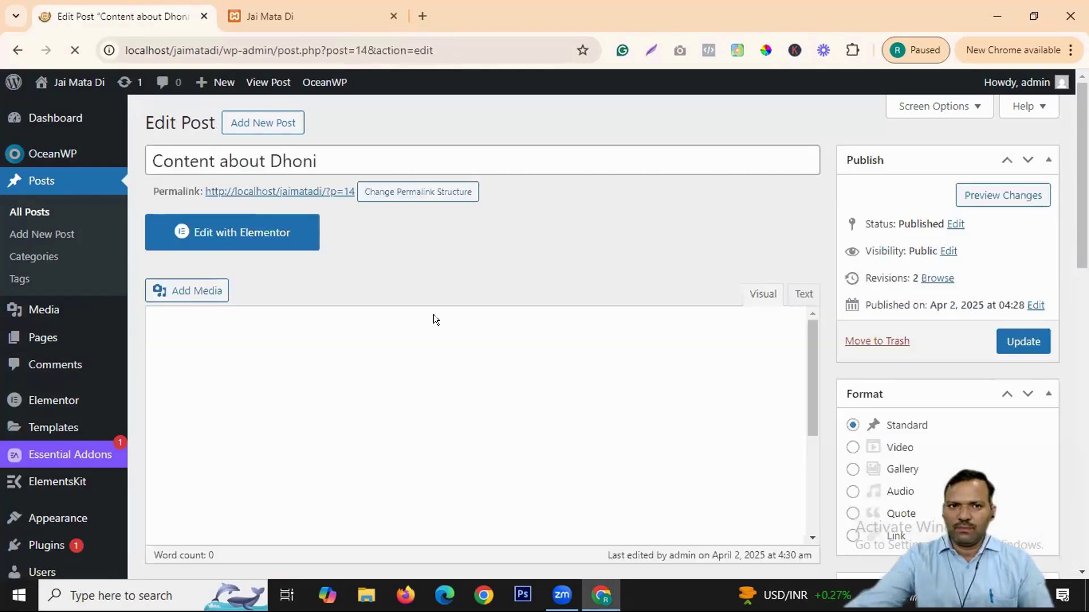
pyautogui.scroll(-5, 403, 302)
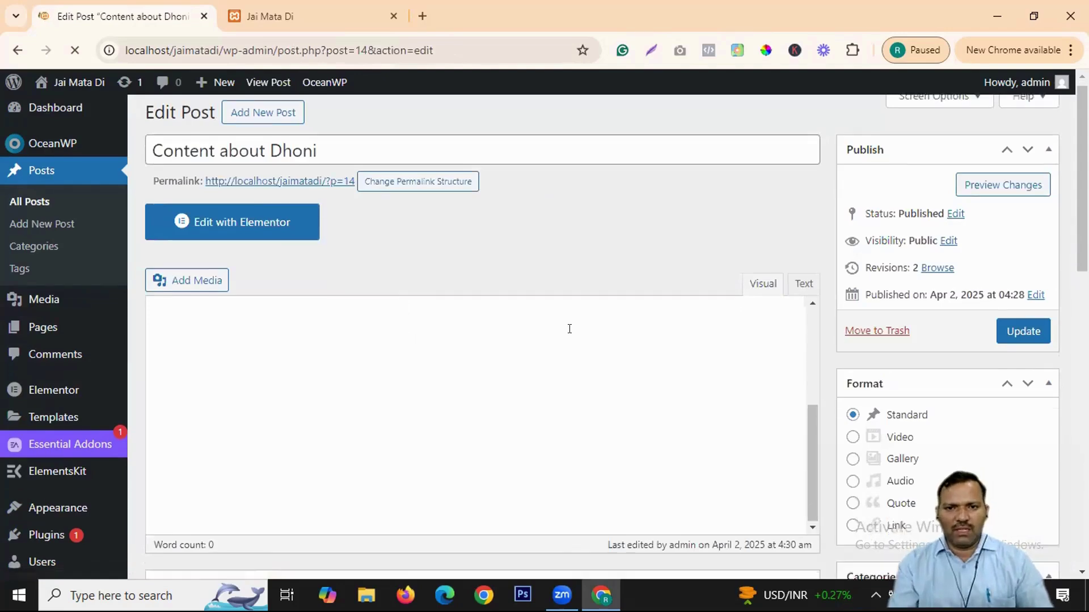
pyautogui.scroll(4, 431, 216)
pyautogui.scroll(-3, 428, 335)
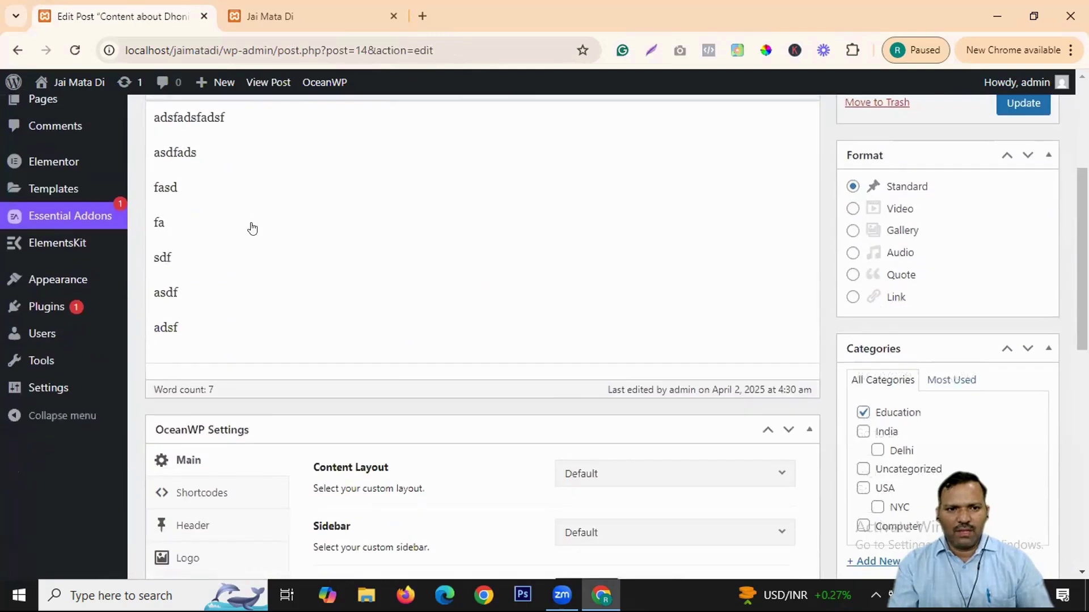
pyautogui.scroll(3, 251, 225)
# Step: Open the "Content about Dhoni" post in the Elementor editor, and return to its edit screen
pyautogui.click(251, 229)
pyautogui.scroll(-5, 692, 246)
pyautogui.scroll(5, 340, 262)
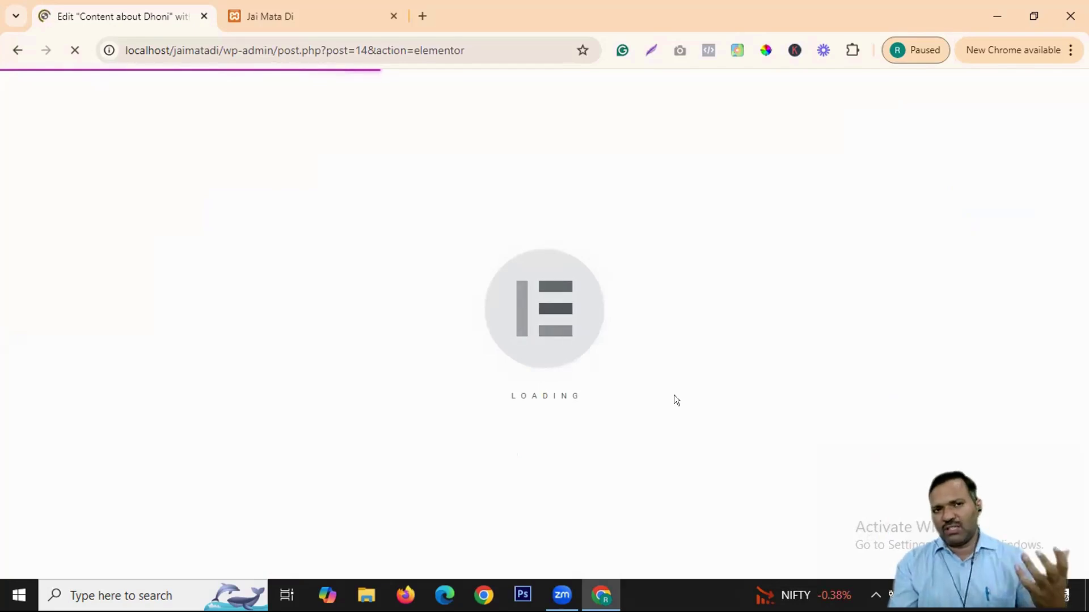
pyautogui.hotkey('alt', 'Left')
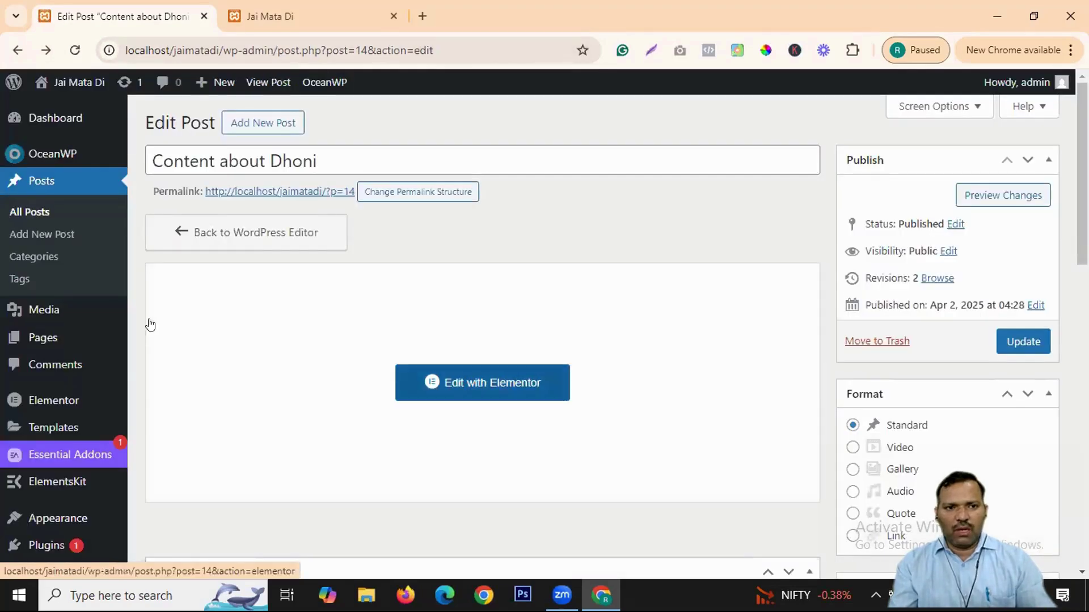
# Step: Go to the dashboard home, open the installed plugins list and review which plugins are active
pyautogui.moveTo(55, 117)
pyautogui.click(507, 306)
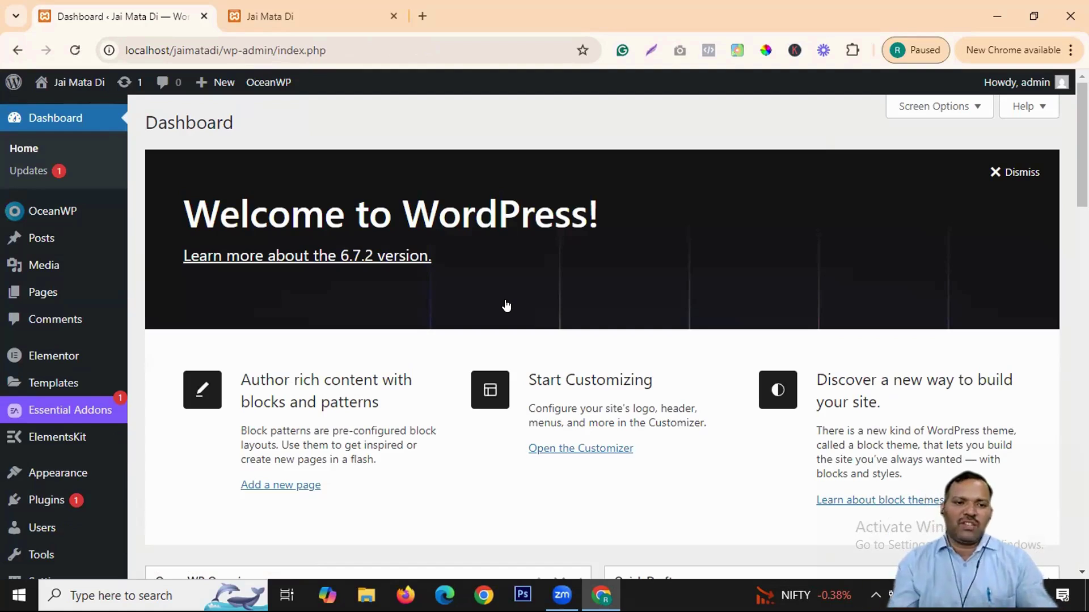
pyautogui.moveTo(68, 500)
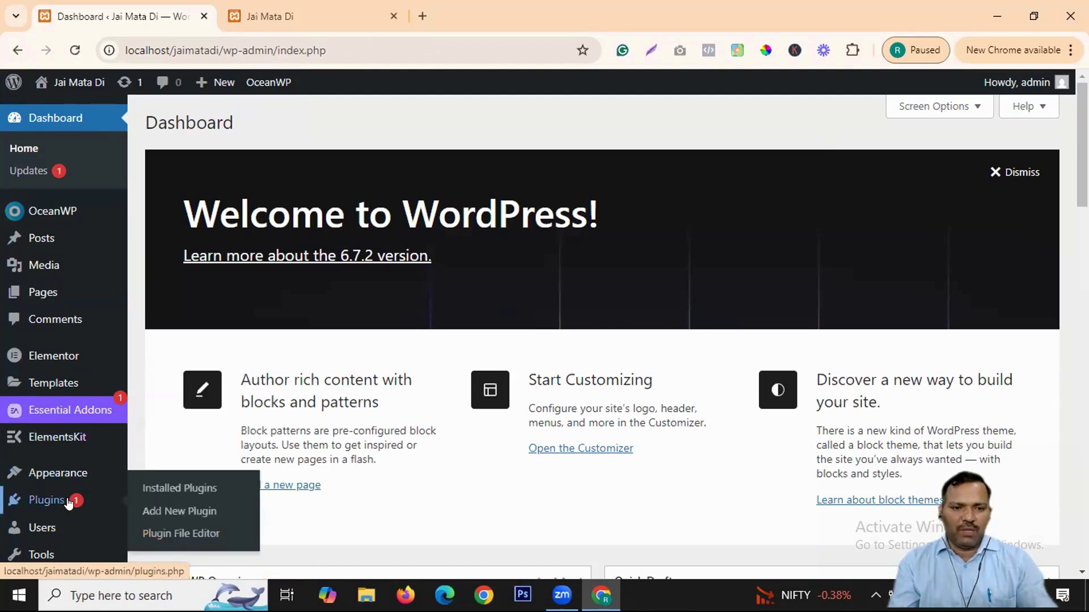
pyautogui.click(185, 486)
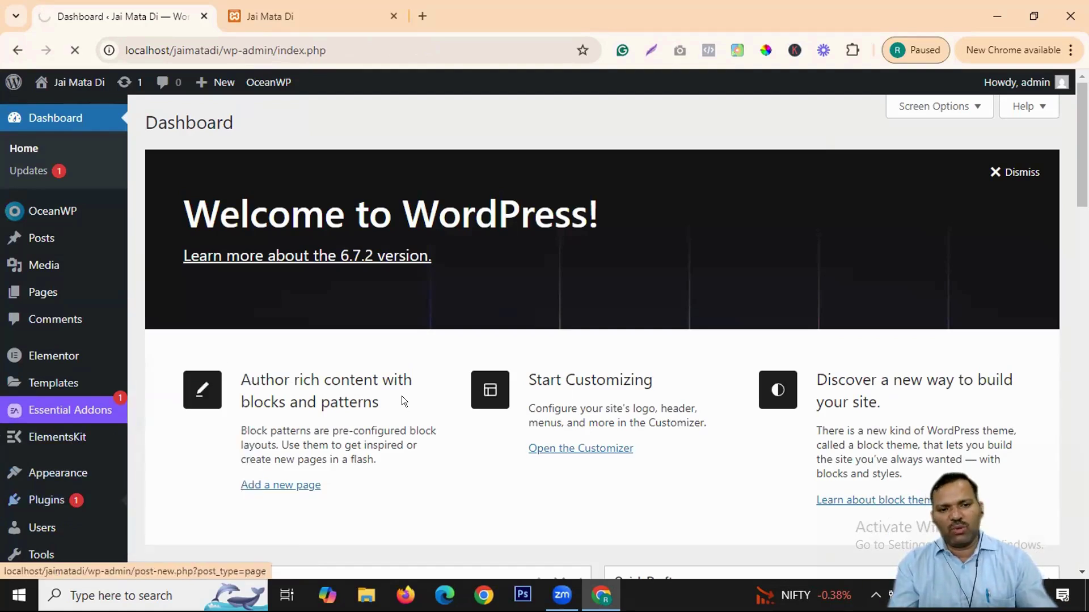
pyautogui.scroll(-5, 362, 445)
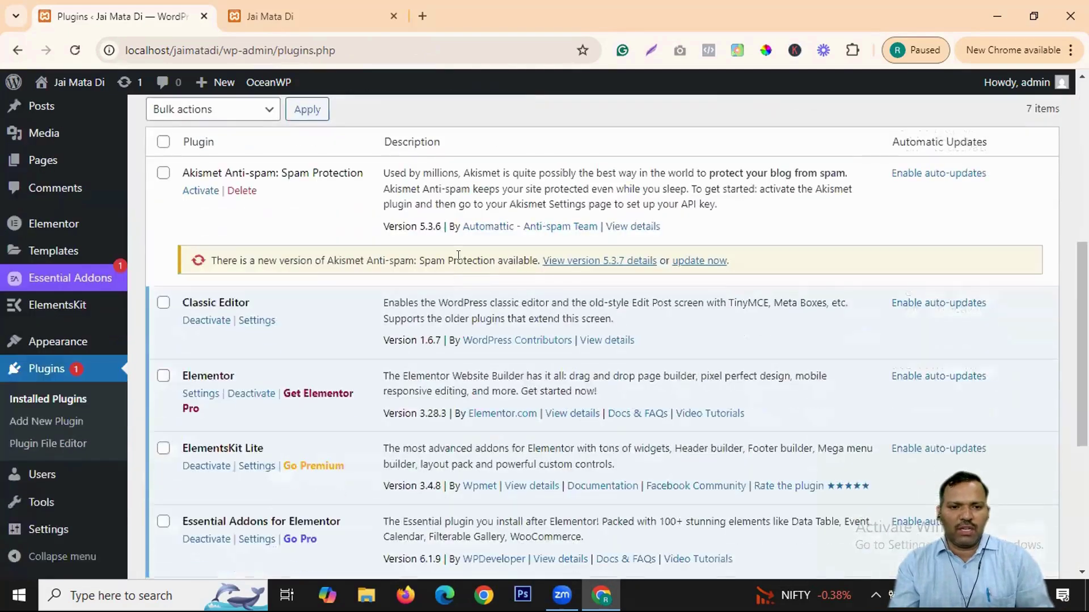
pyautogui.scroll(-3, 186, 301)
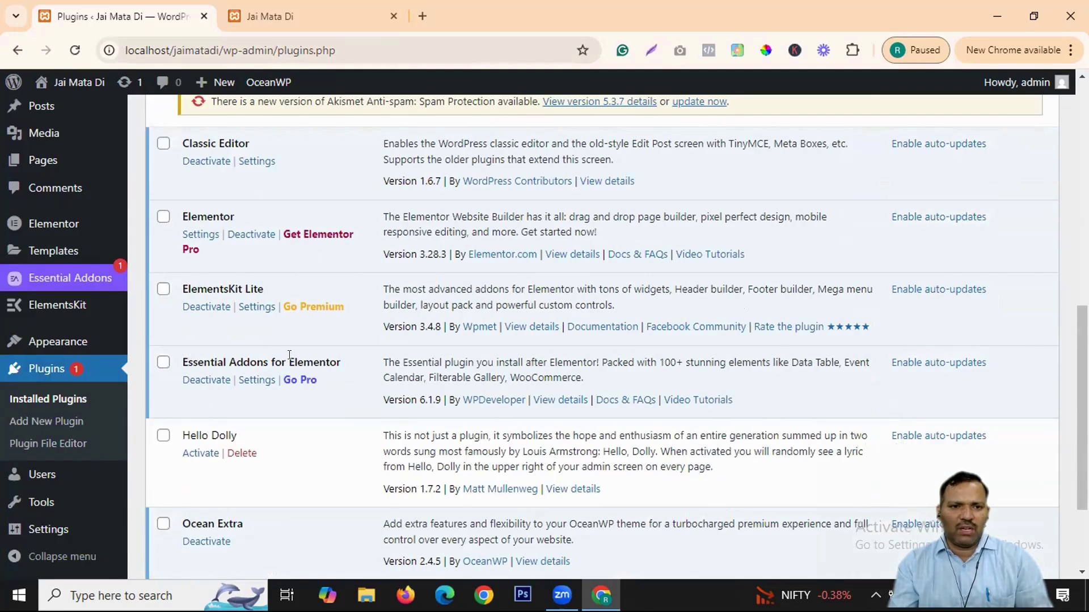
pyautogui.scroll(-3, 341, 342)
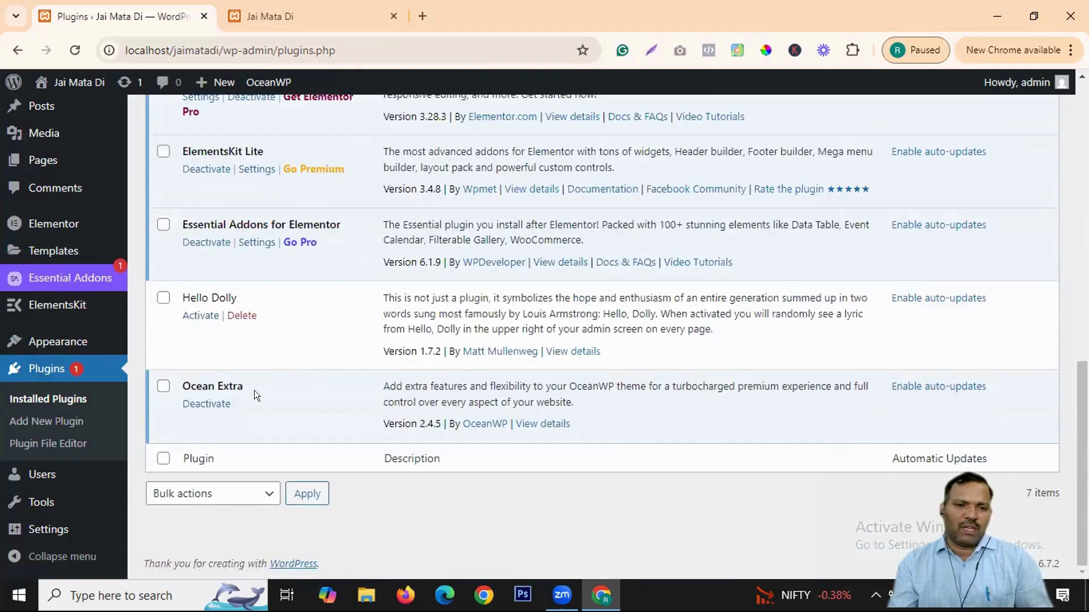
pyautogui.scroll(9, 273, 300)
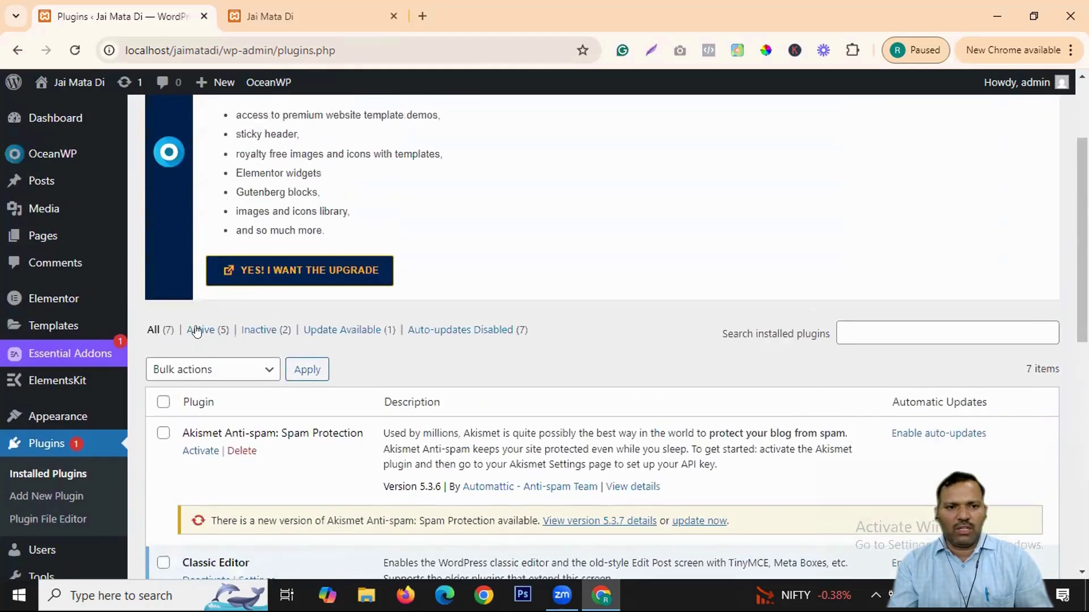
pyautogui.scroll(3, 329, 202)
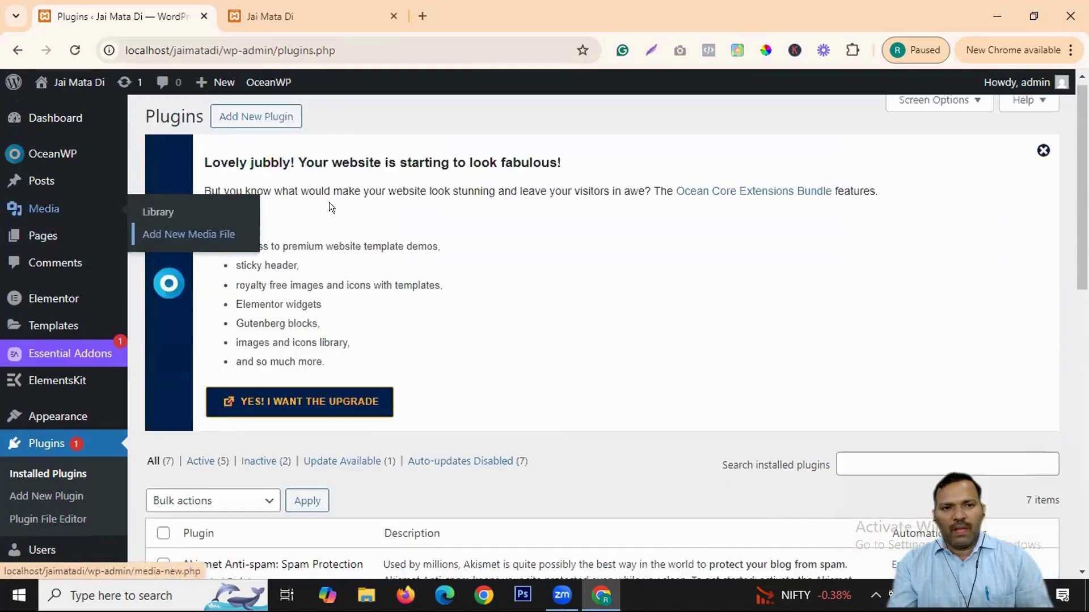
# Step: Open OceanWP's Install Demos page and browse the available website template demos down to the end
pyautogui.moveTo(43, 151)
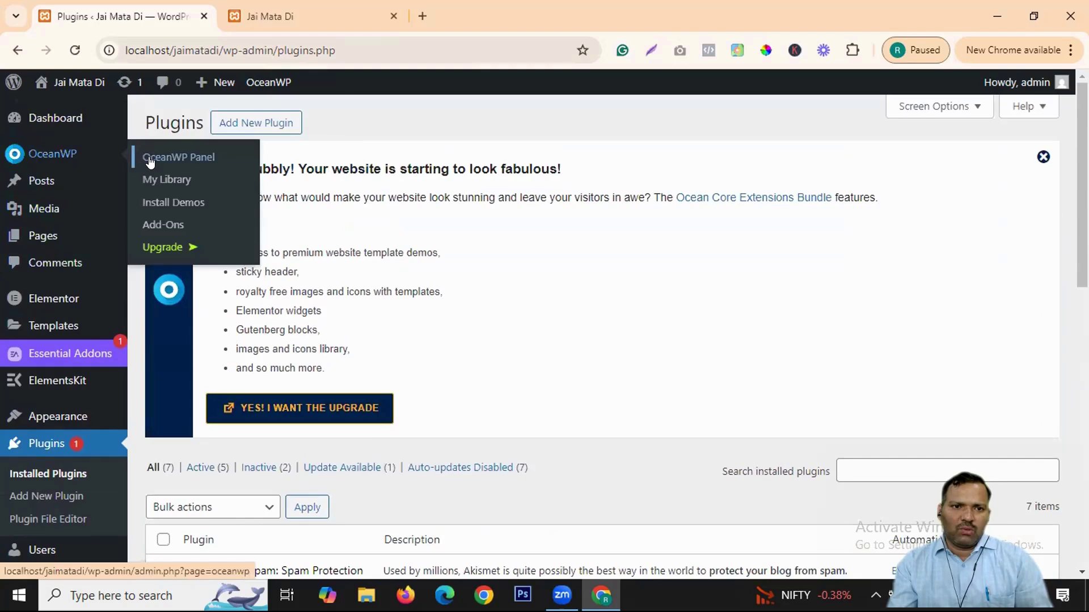
pyautogui.click(188, 201)
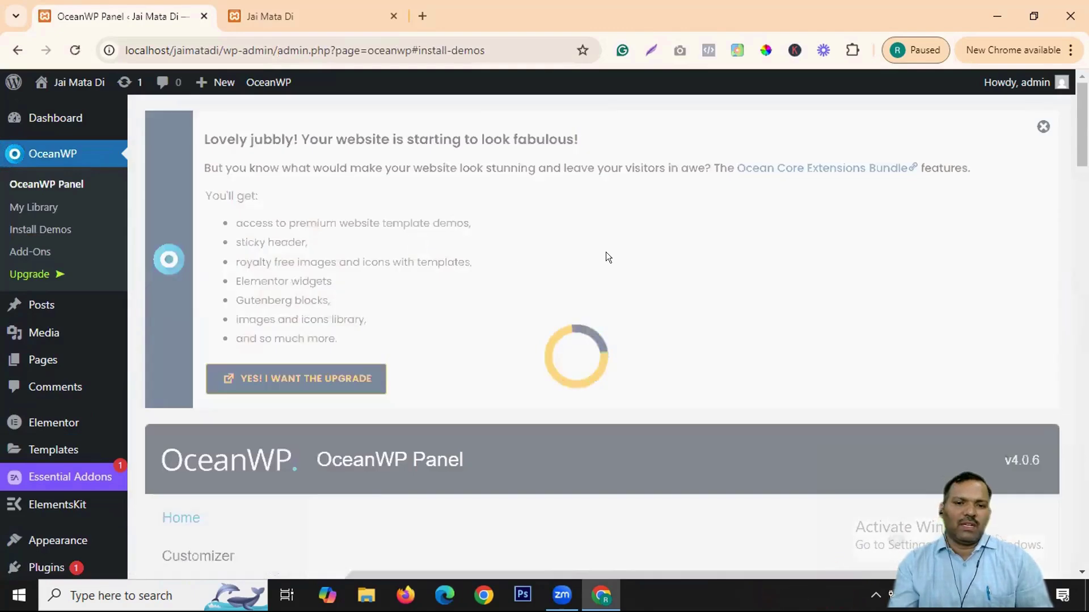
pyautogui.scroll(-4, 605, 252)
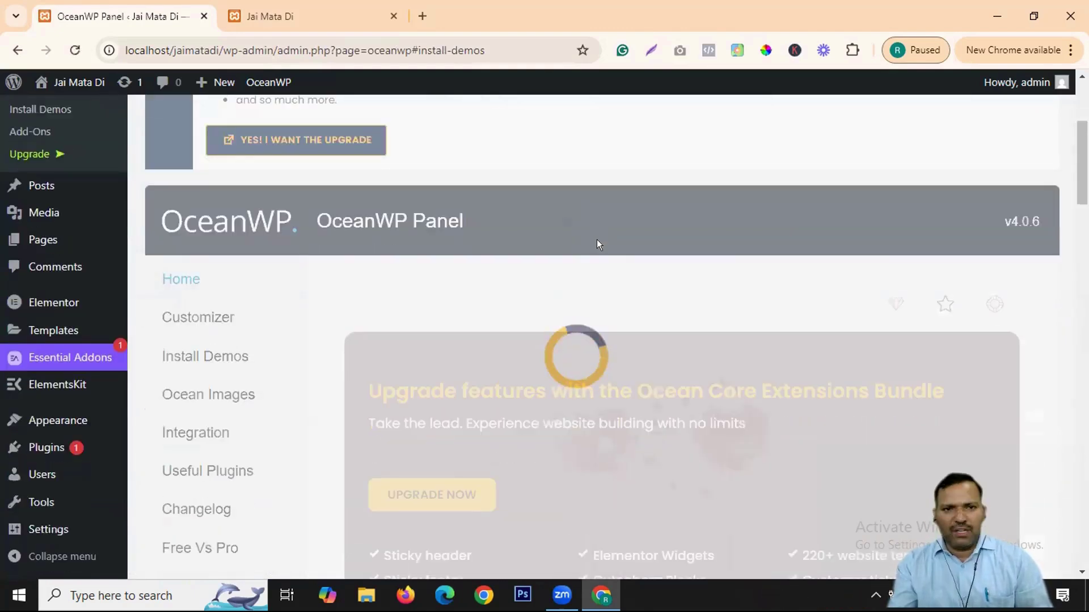
pyautogui.scroll(-7, 572, 197)
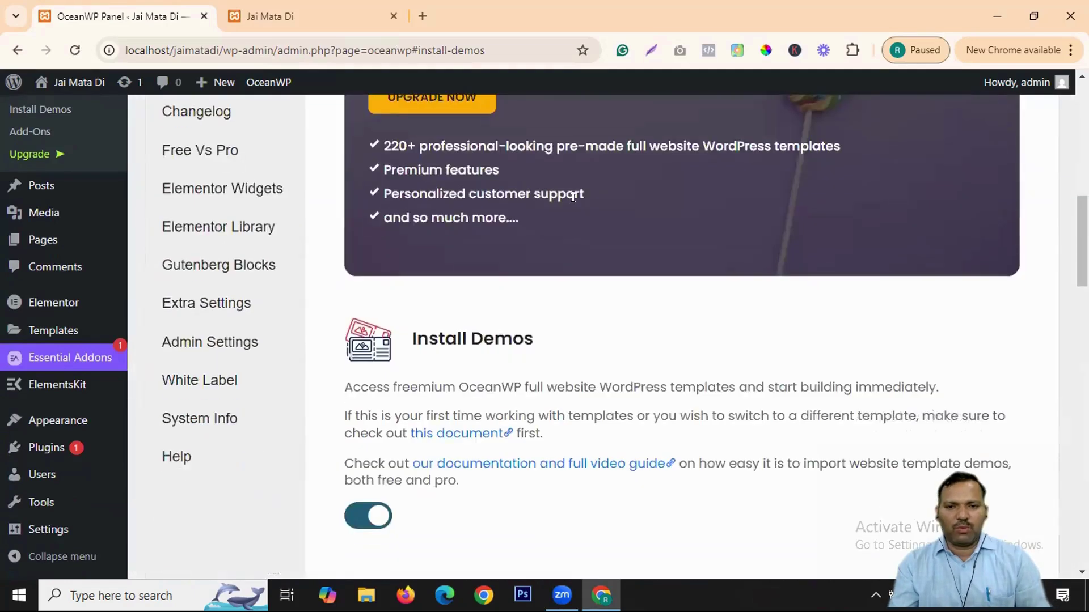
pyautogui.scroll(-10, 573, 197)
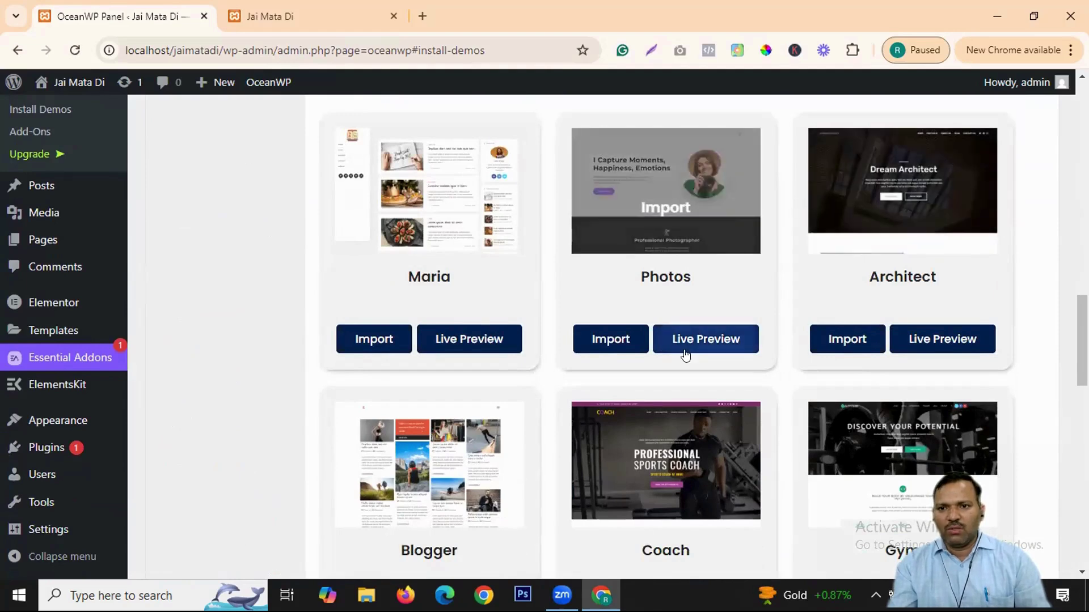
pyautogui.scroll(-3, 822, 236)
pyautogui.scroll(-1, 724, 329)
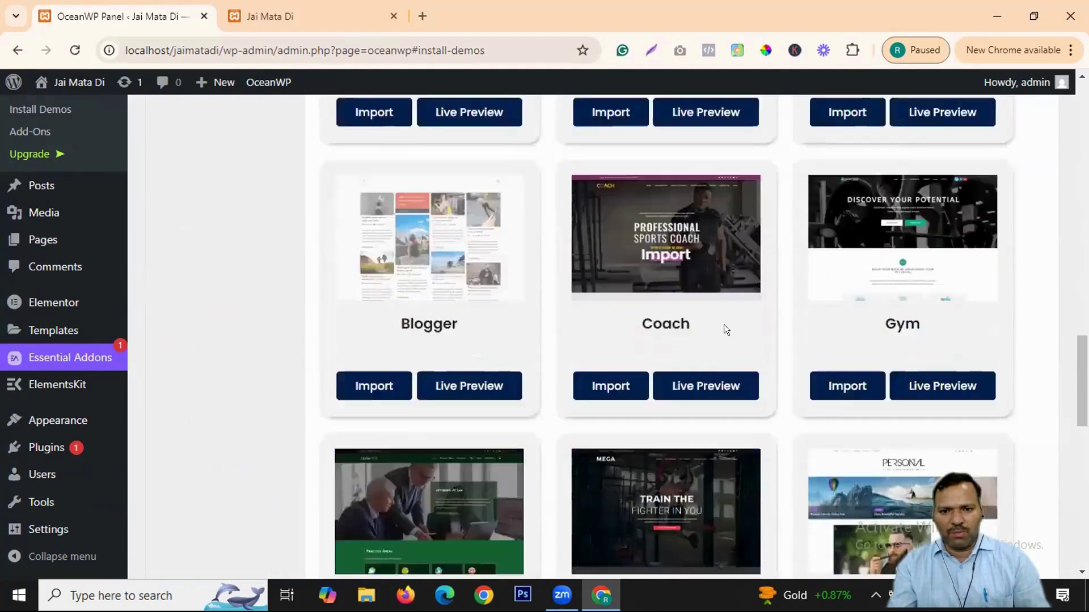
pyautogui.scroll(-3, 724, 325)
pyautogui.scroll(-7, 739, 270)
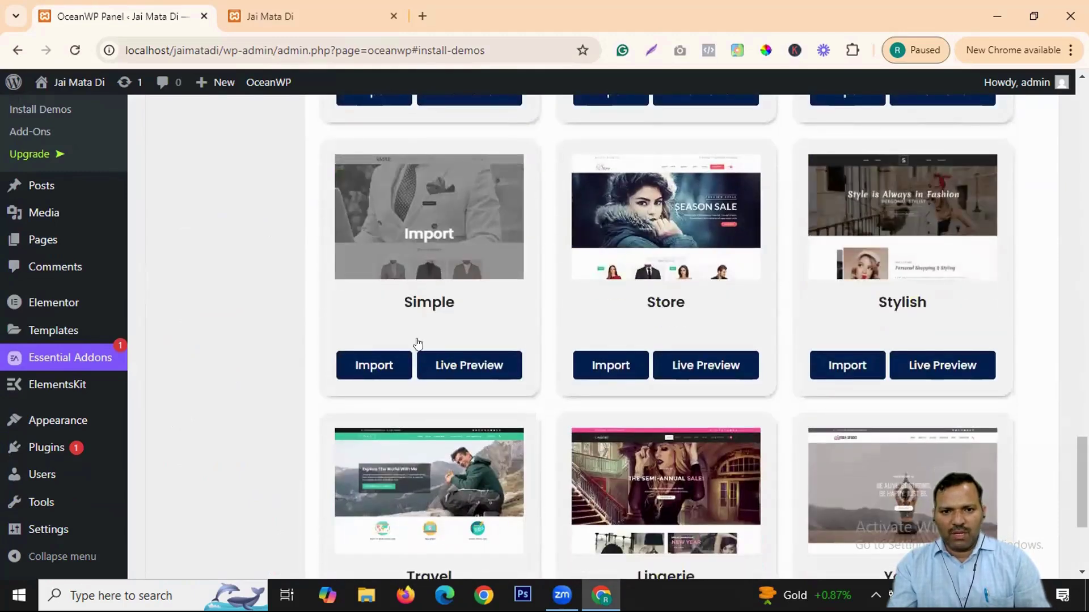
pyautogui.scroll(-4, 483, 367)
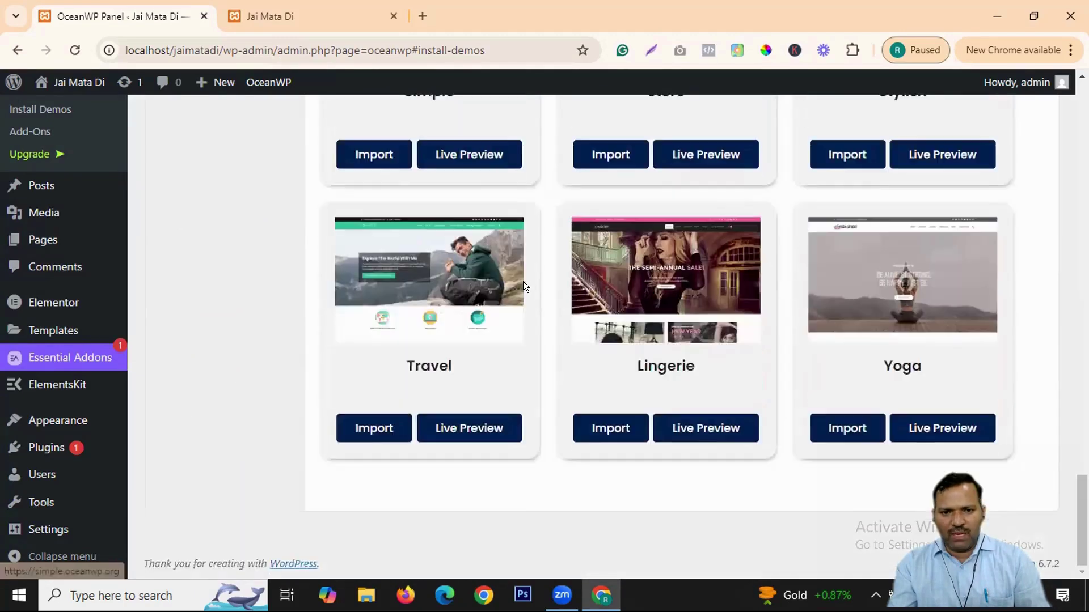
# Step: Open the live preview of the Simple demo, look through its page, and return to the OceanWP demo list
pyautogui.click(471, 152)
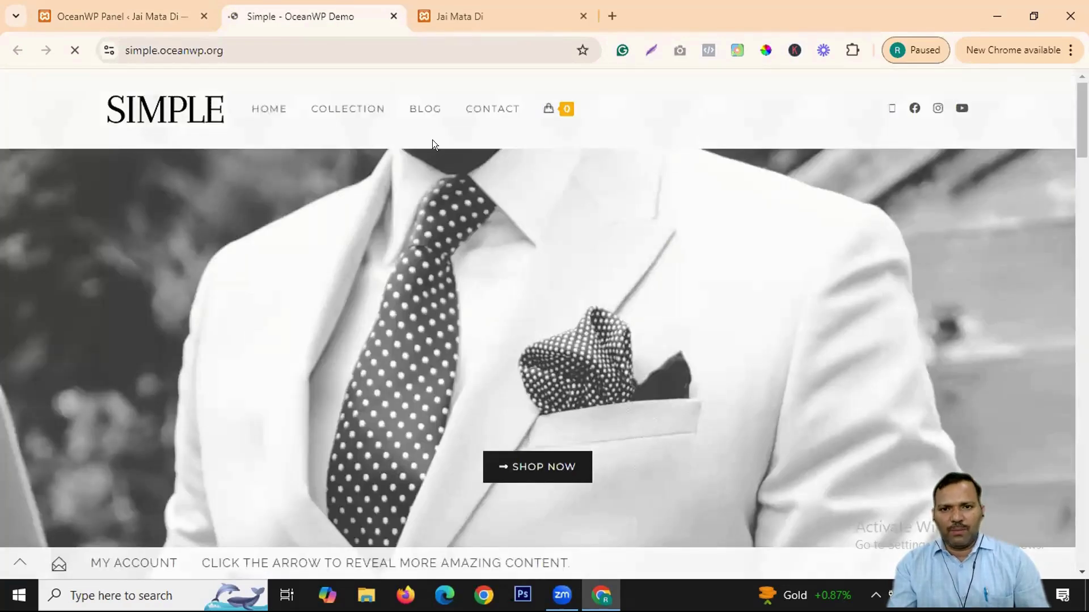
pyautogui.scroll(-15, 586, 315)
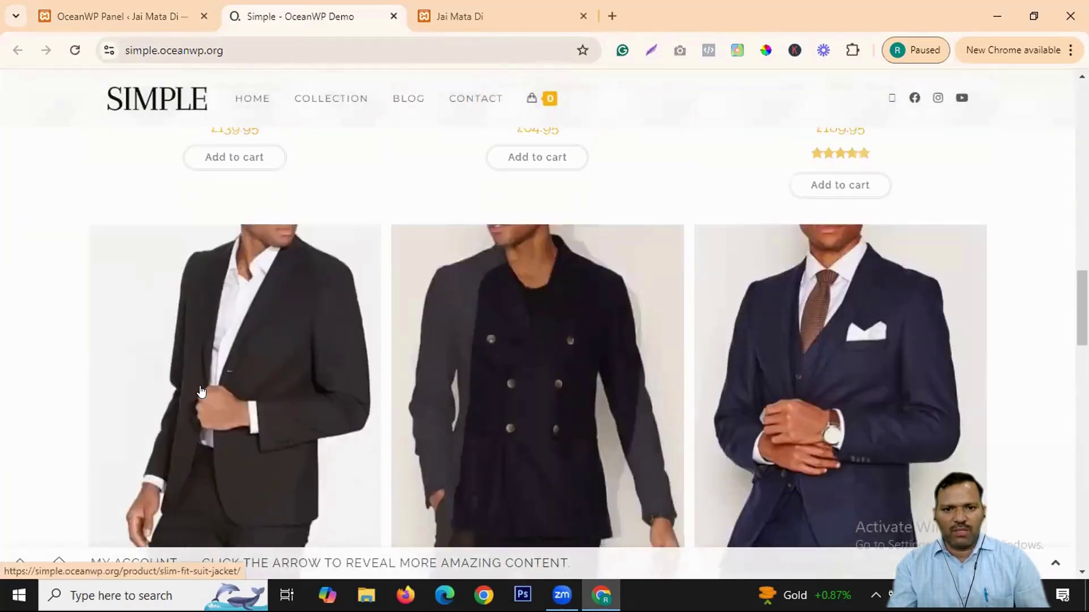
pyautogui.scroll(-4, 201, 391)
pyautogui.click(147, 8)
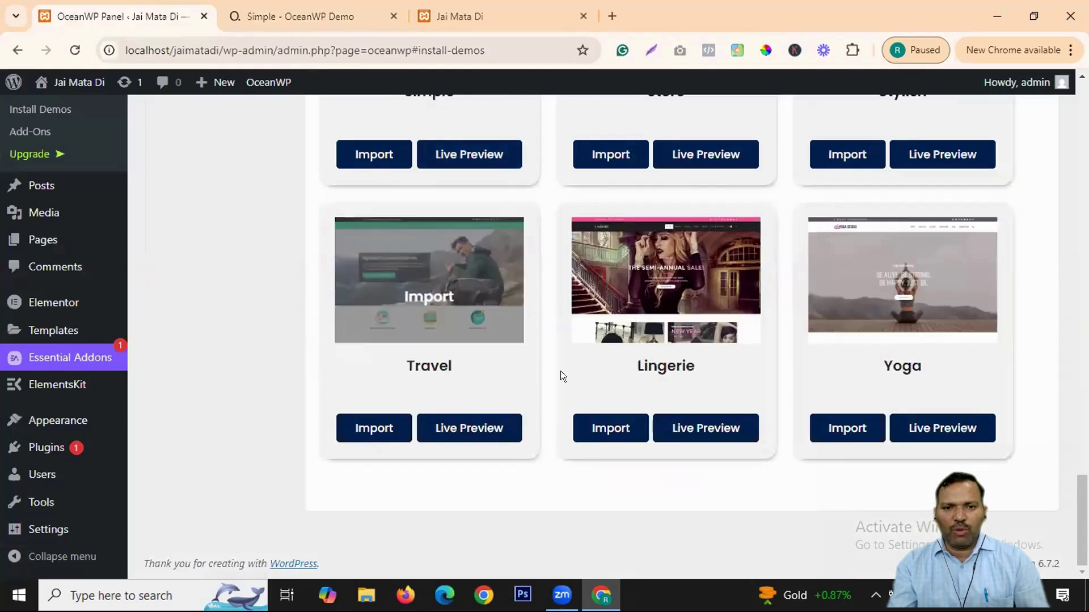
# Step: Open the live preview of the Photos demo, look through its page, and return to the OceanWP demo list
pyautogui.scroll(10, 554, 355)
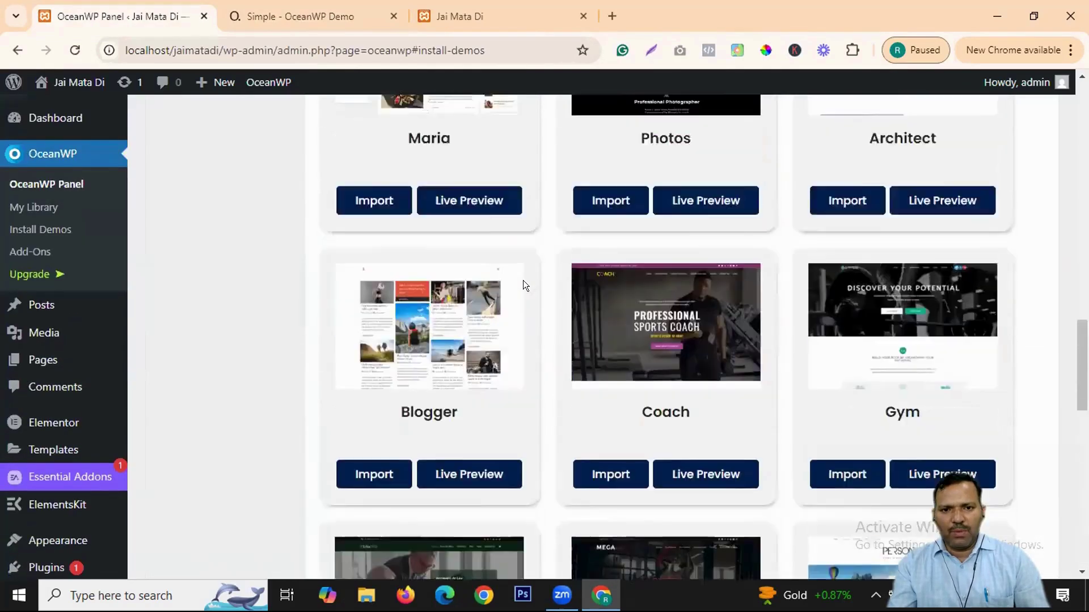
pyautogui.scroll(2, 652, 340)
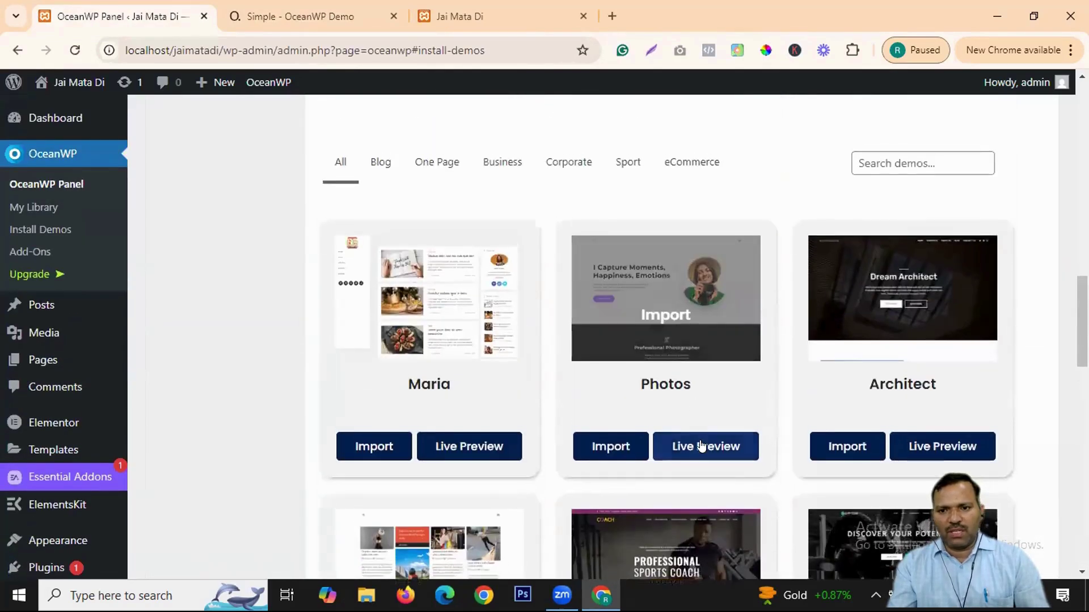
pyautogui.click(719, 446)
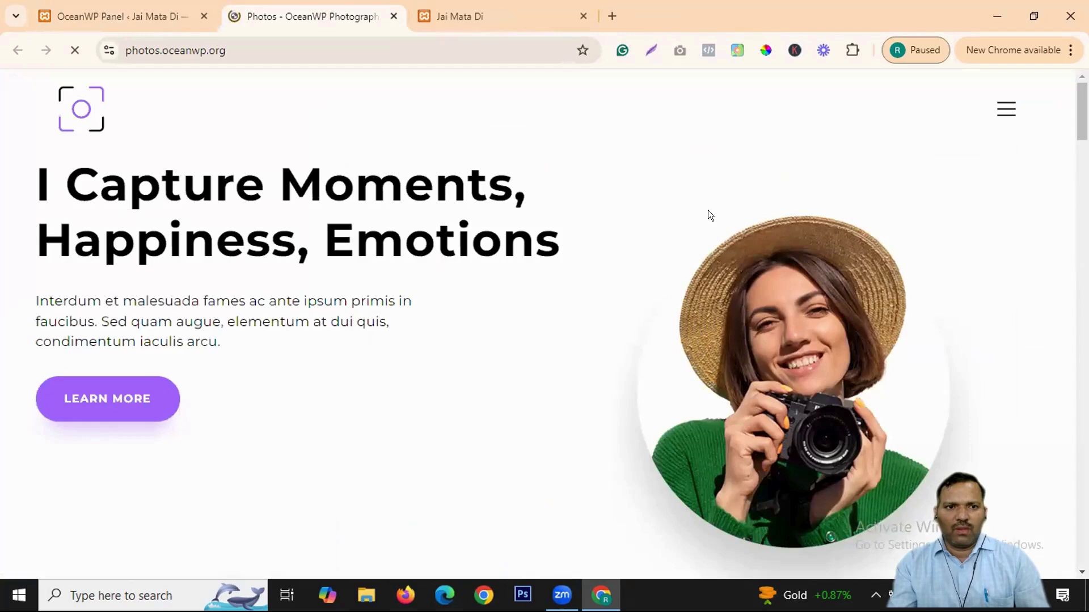
pyautogui.scroll(-10, 550, 301)
pyautogui.scroll(4, 517, 286)
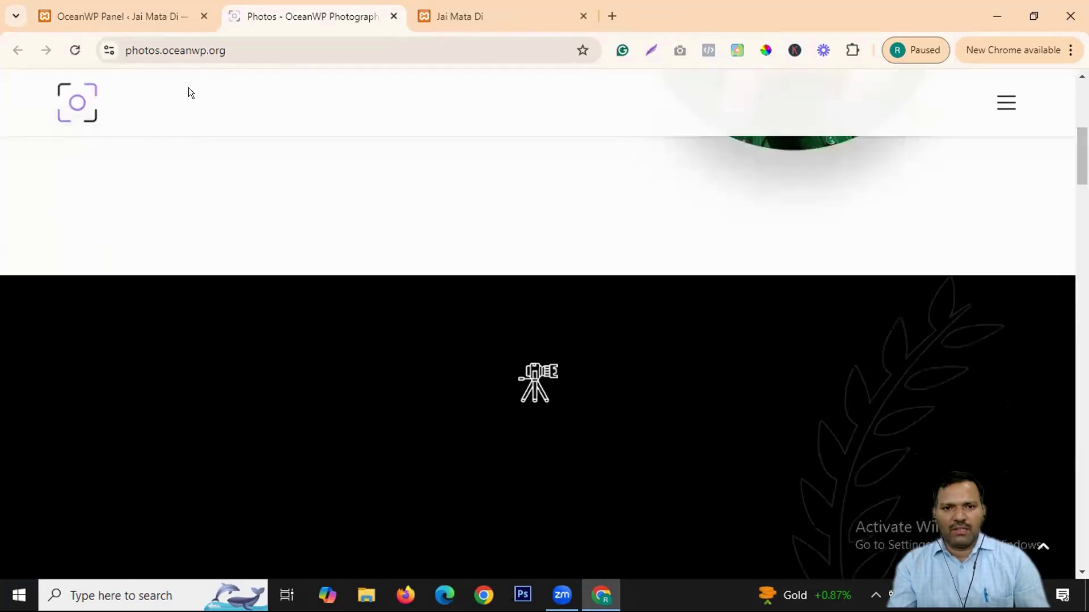
pyautogui.click(127, 14)
# Step: Browse all OceanWP demo templates, filter the list to the Business category, and look at its demos
pyautogui.scroll(4, 851, 260)
pyautogui.scroll(-5, 913, 267)
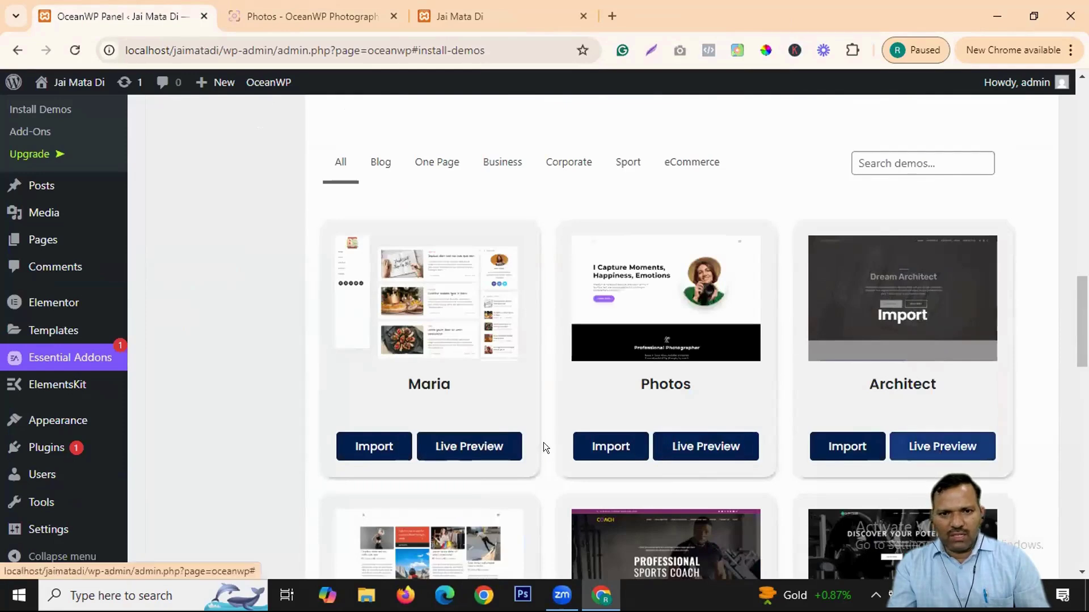
pyautogui.scroll(-3, 857, 322)
pyautogui.scroll(-7, 861, 324)
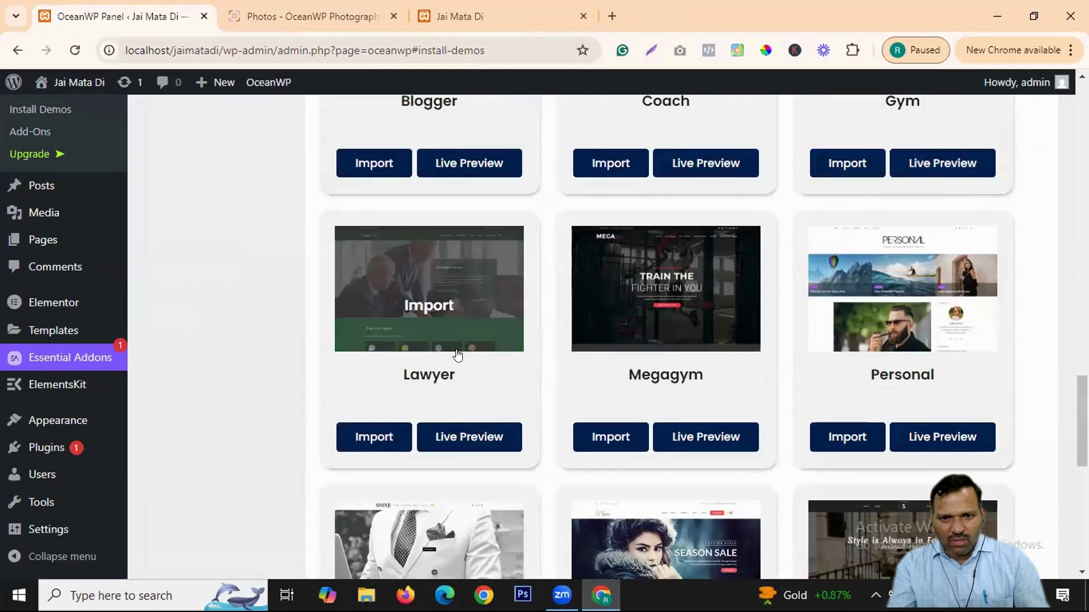
pyautogui.scroll(-2, 691, 267)
pyautogui.scroll(-4, 710, 260)
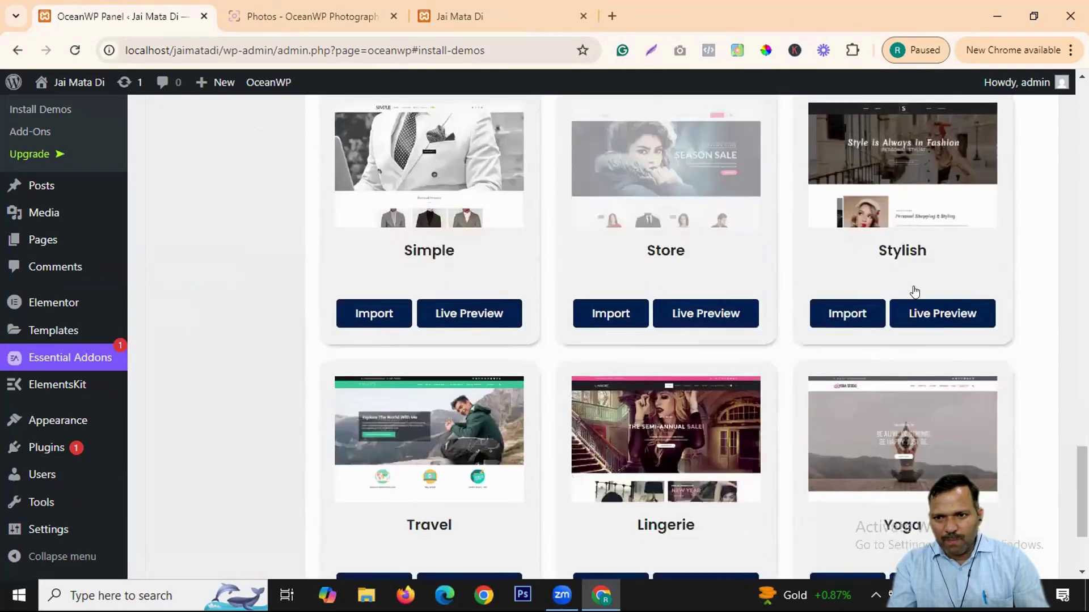
pyautogui.scroll(12, 557, 238)
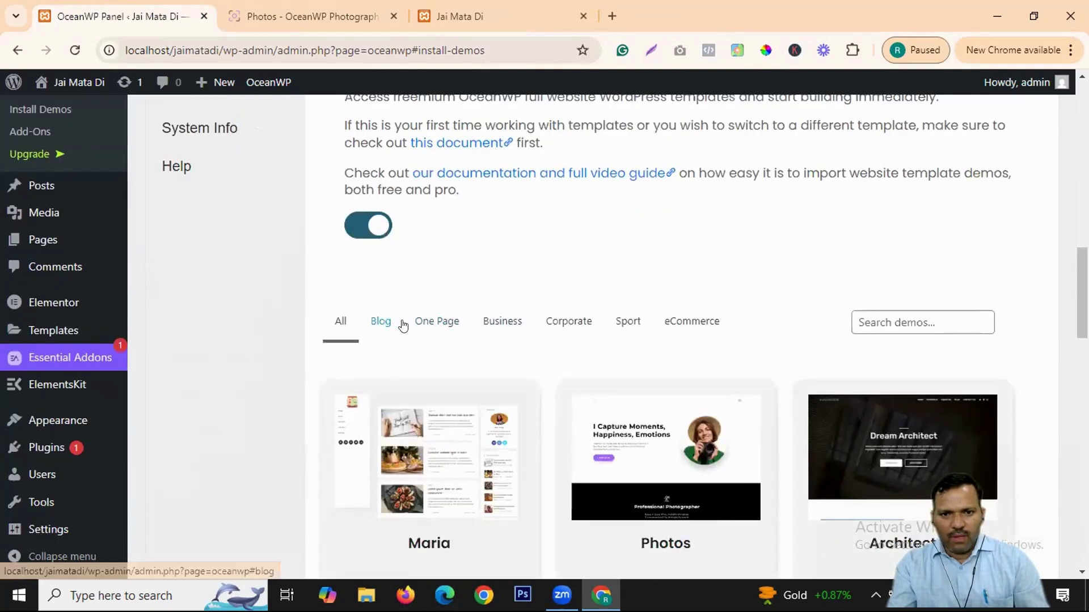
pyautogui.click(493, 322)
pyautogui.scroll(-1, 713, 171)
pyautogui.scroll(-3, 712, 171)
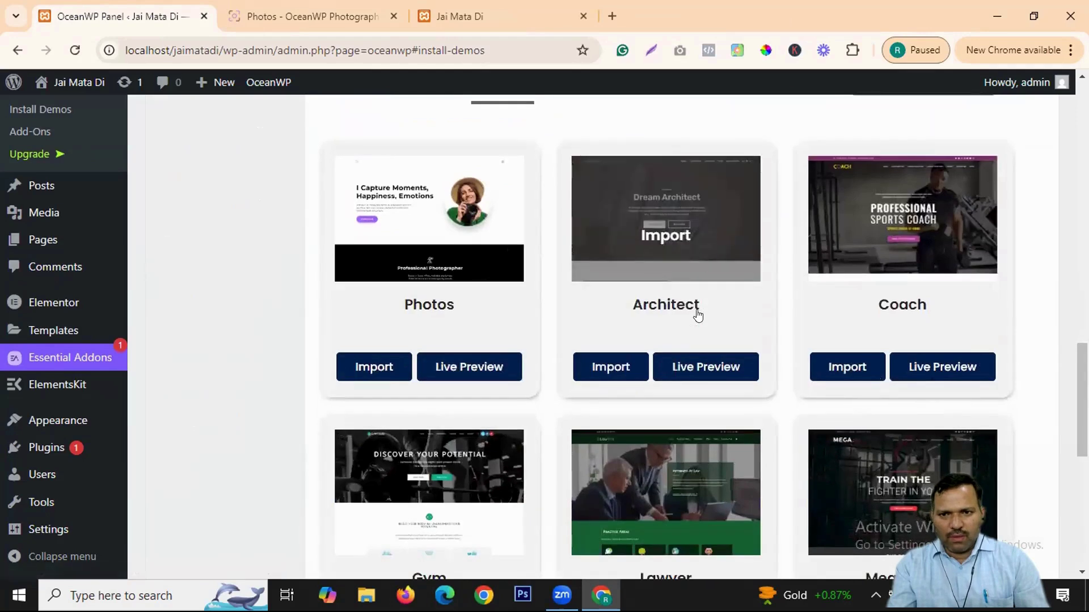
# Step: Open the live preview of the Architect demo, close the Photos preview, look through the homepage, and return to the demo list
pyautogui.click(712, 370)
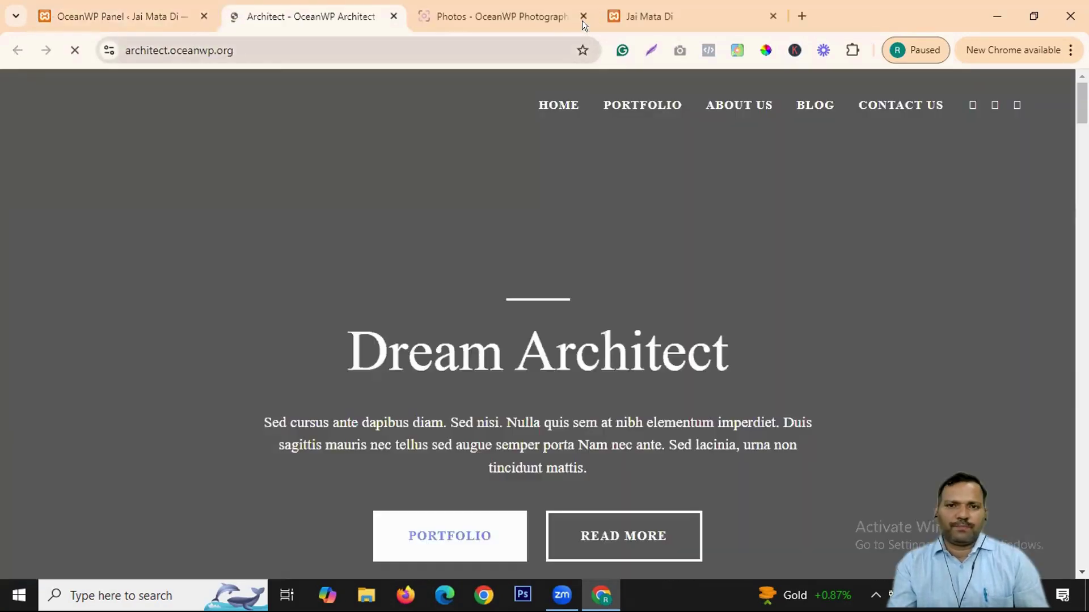
pyautogui.click(580, 12)
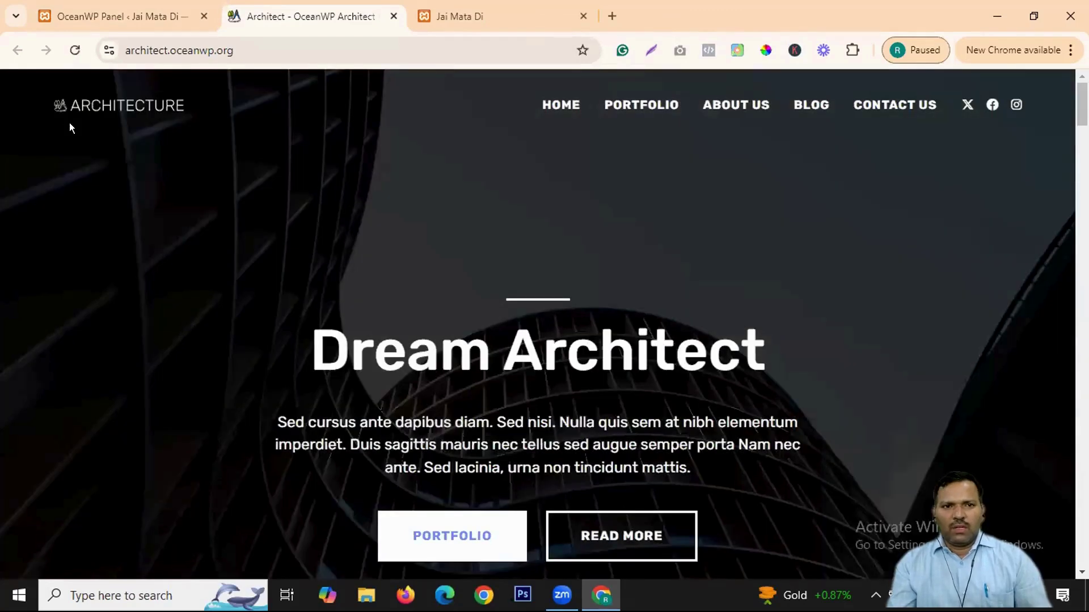
pyautogui.scroll(-6, 445, 239)
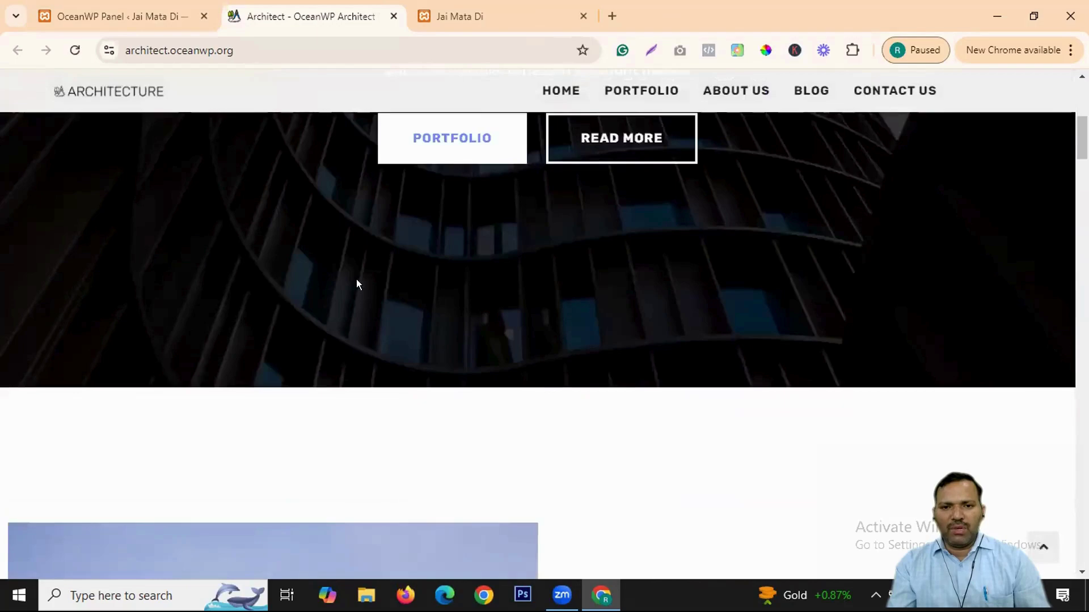
pyautogui.scroll(-20, 356, 284)
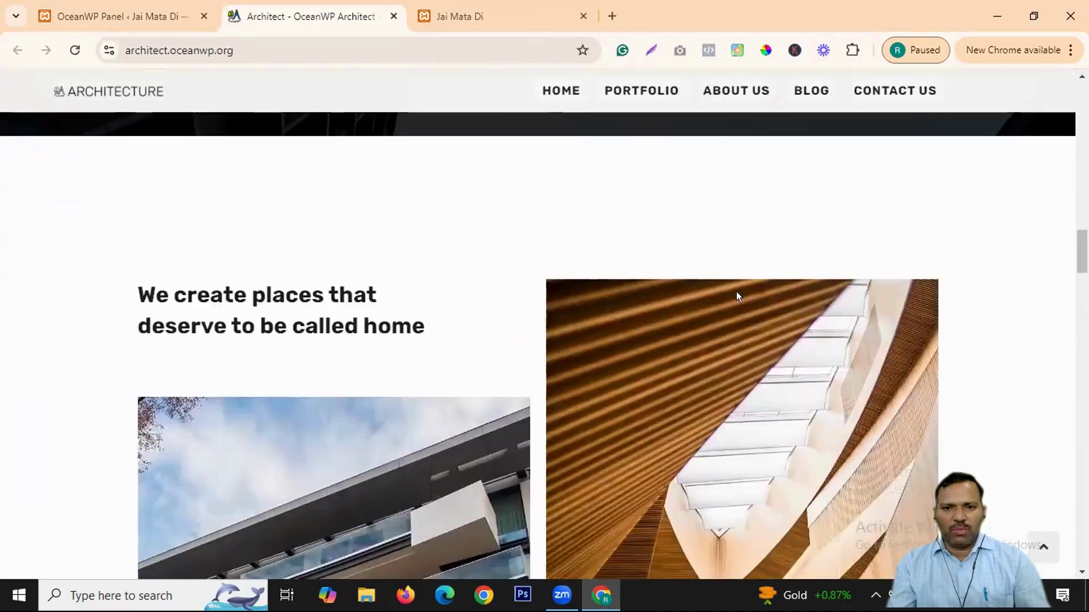
pyautogui.scroll(-20, 736, 295)
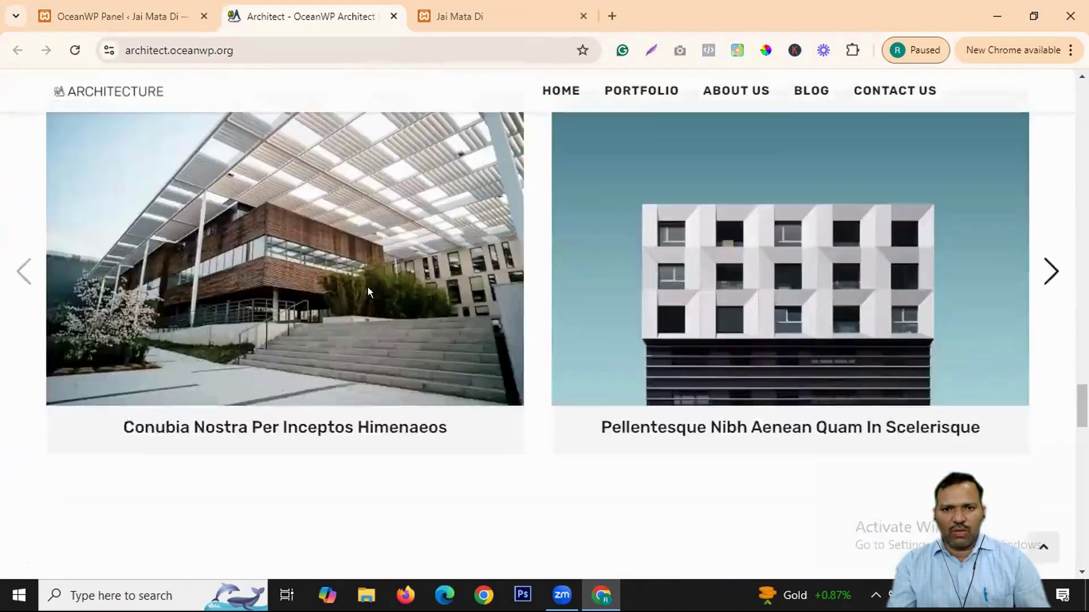
pyautogui.scroll(-3, 367, 286)
pyautogui.click(121, 6)
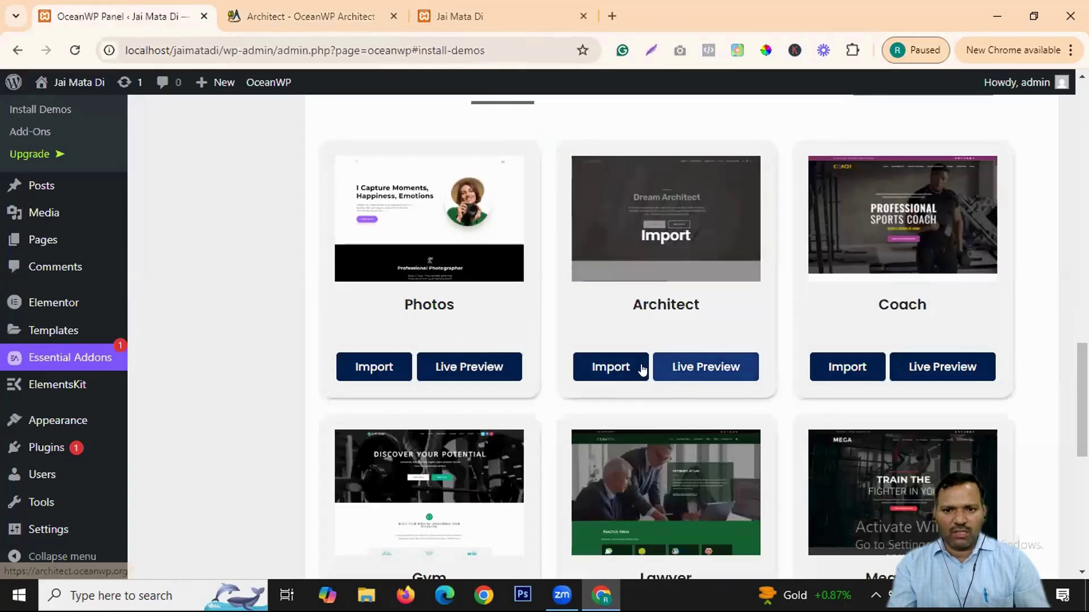
# Step: Go back to the Architect demo preview and review its quote and Our Story sections up to the header
pyautogui.click(300, 15)
pyautogui.scroll(-5, 804, 183)
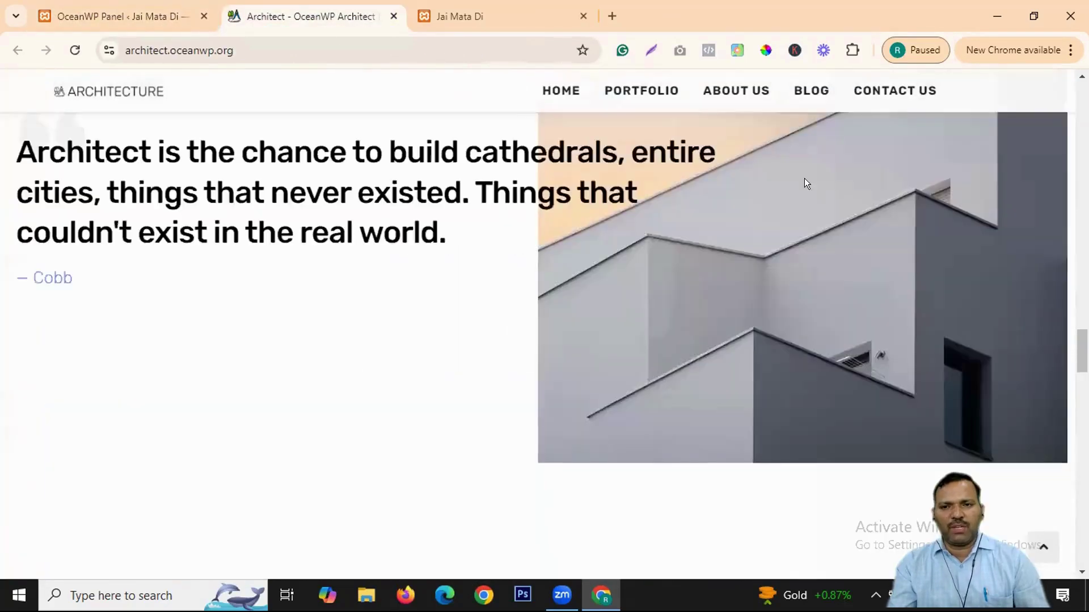
pyautogui.scroll(4, 804, 184)
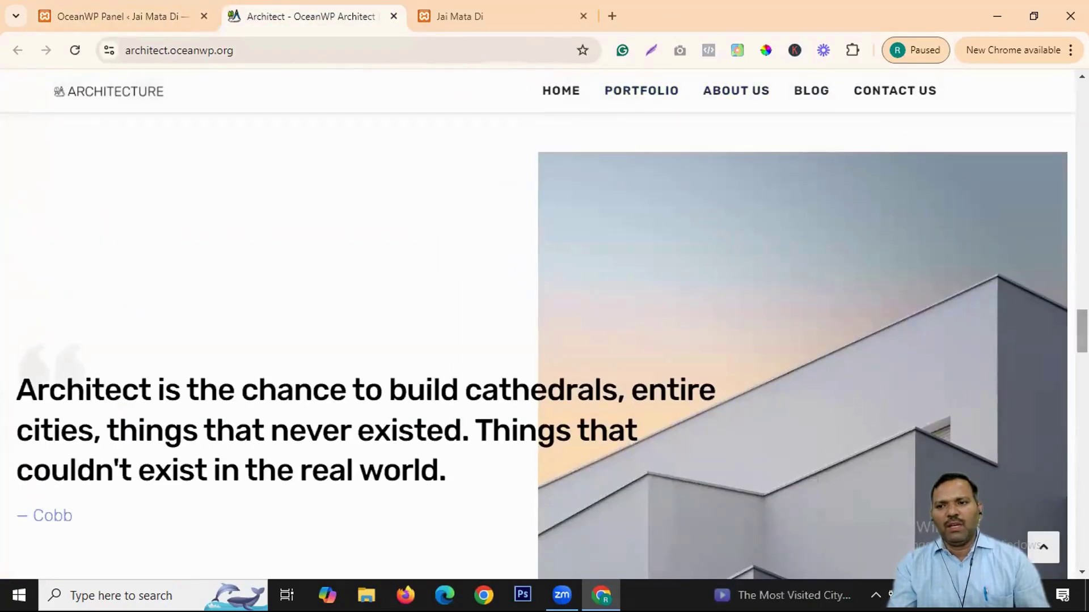
pyautogui.scroll(10, 1064, 164)
pyautogui.scroll(-4, 1015, 172)
pyautogui.moveTo(1018, 166); pyautogui.dragTo(1016, 92)
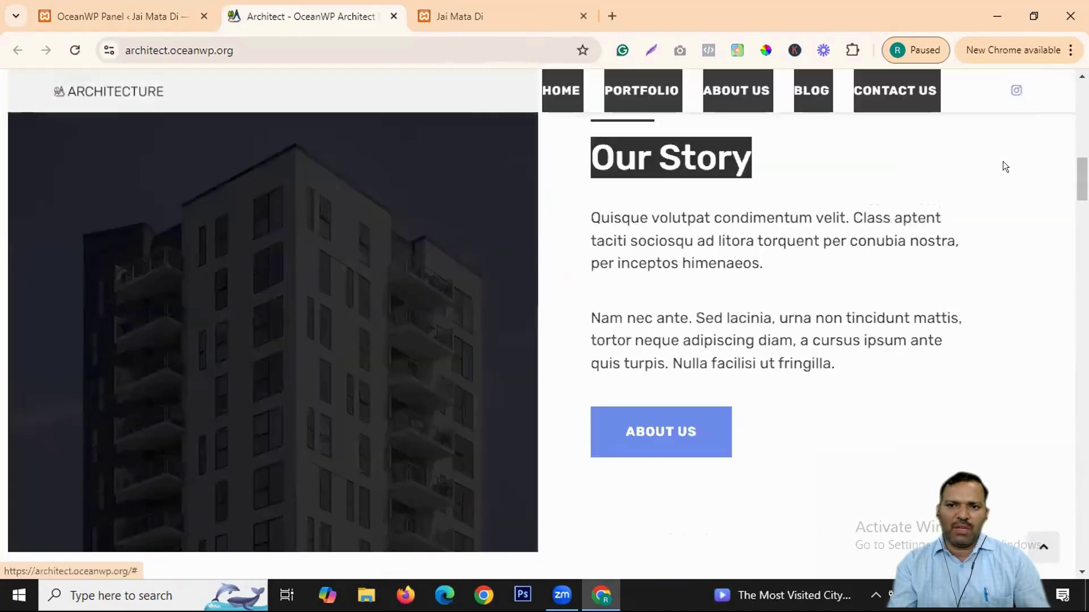
pyautogui.click(967, 236)
pyautogui.scroll(12, 993, 269)
pyautogui.scroll(3, 596, 272)
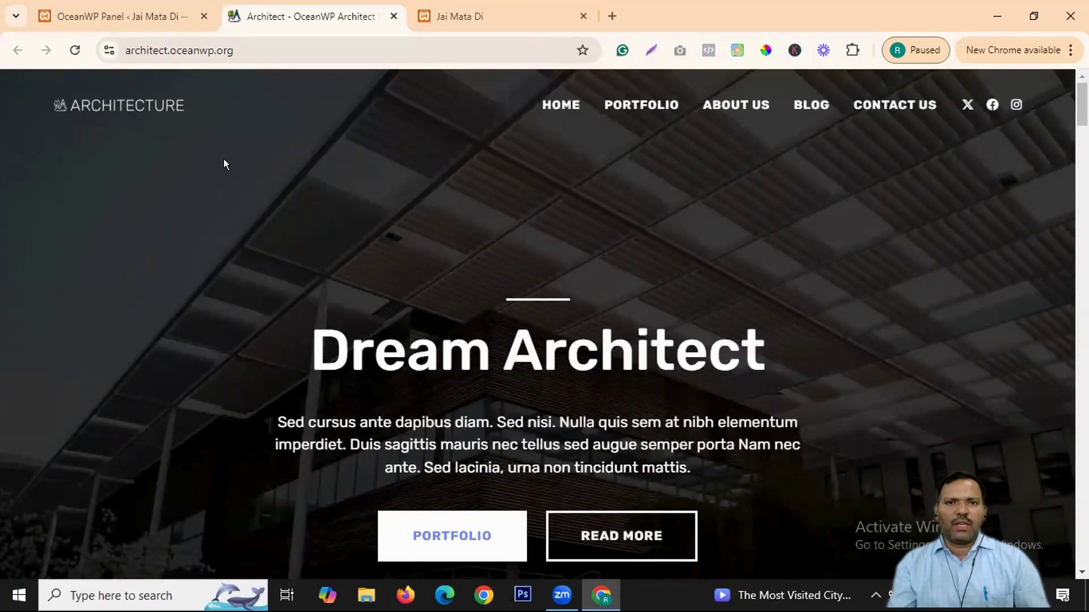
# Step: Examine the Architect demo homepage from the Dream Architect banner down to the Latest From the Blog section
pyautogui.scroll(-1, 772, 151)
pyautogui.scroll(-4, 771, 152)
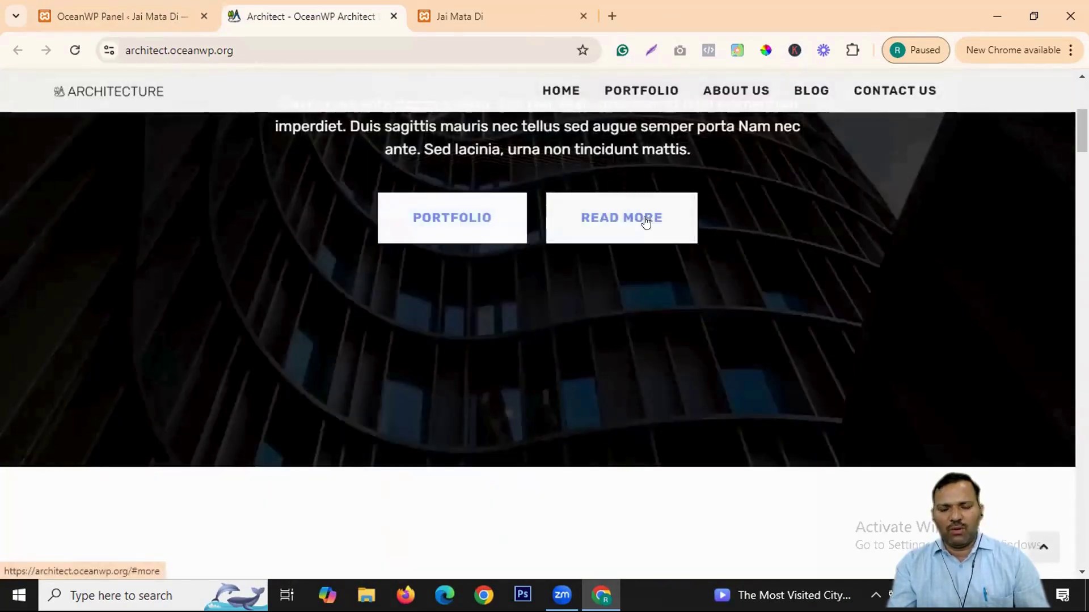
pyautogui.scroll(-5, 498, 381)
pyautogui.scroll(-7, 498, 383)
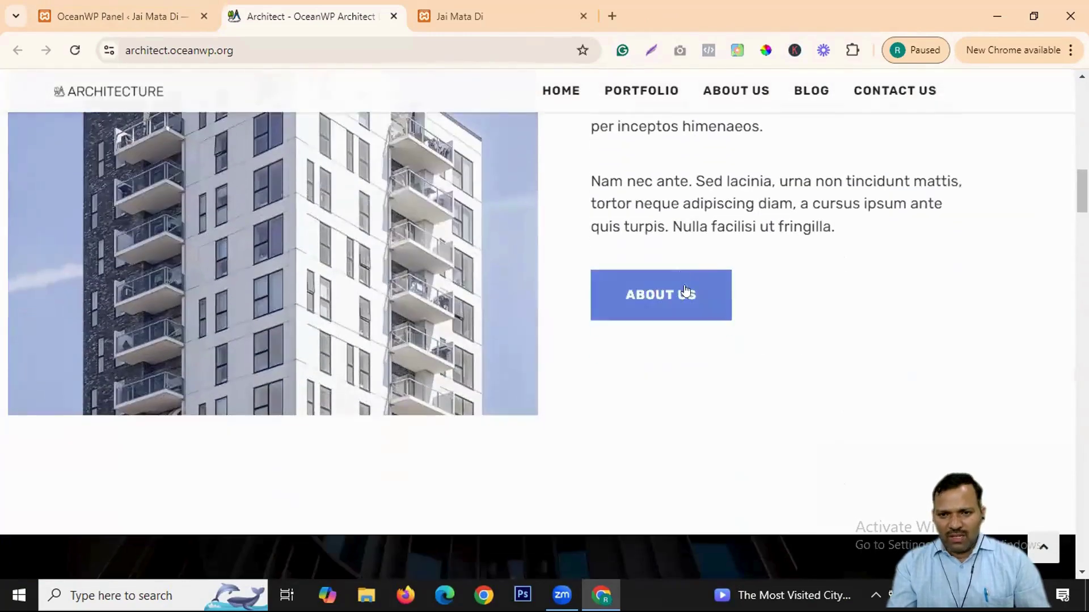
pyautogui.scroll(-7, 555, 306)
pyautogui.moveTo(111, 291); pyautogui.dragTo(1021, 302)
pyautogui.scroll(-2, 840, 319)
pyautogui.scroll(-20, 840, 319)
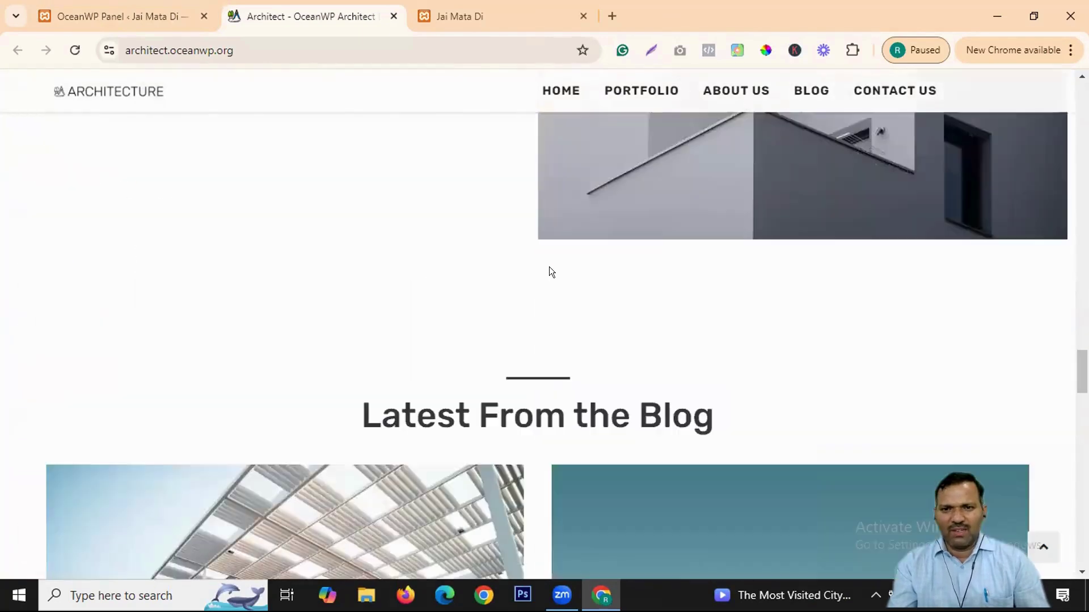
# Step: Open the Architect demo's About Us page, look through its text, team and services sections, and return to its top
pyautogui.click(743, 95)
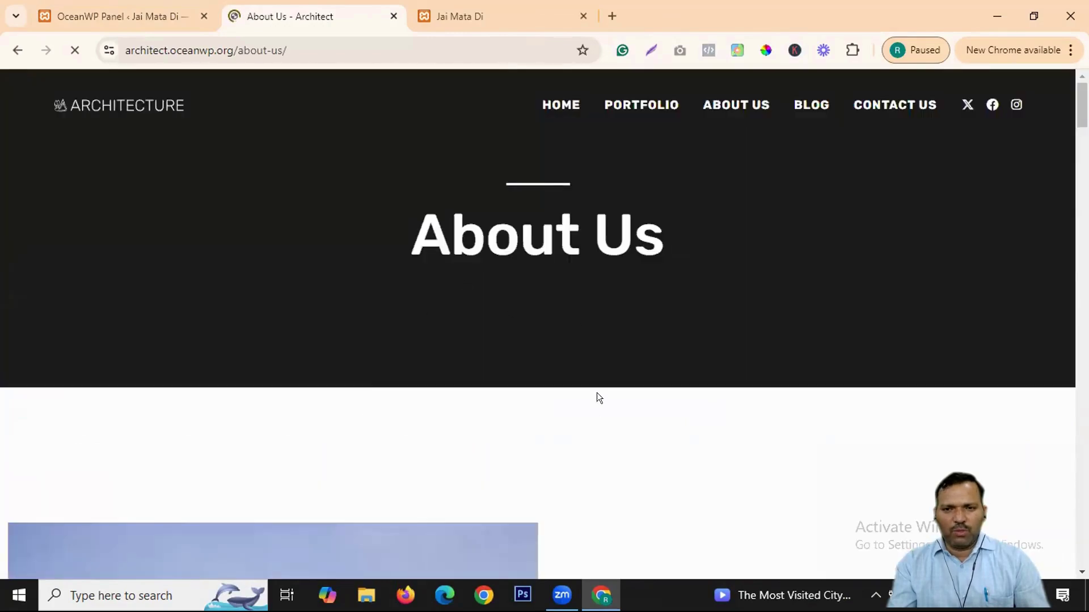
pyautogui.scroll(-10, 657, 241)
pyautogui.scroll(-10, 674, 281)
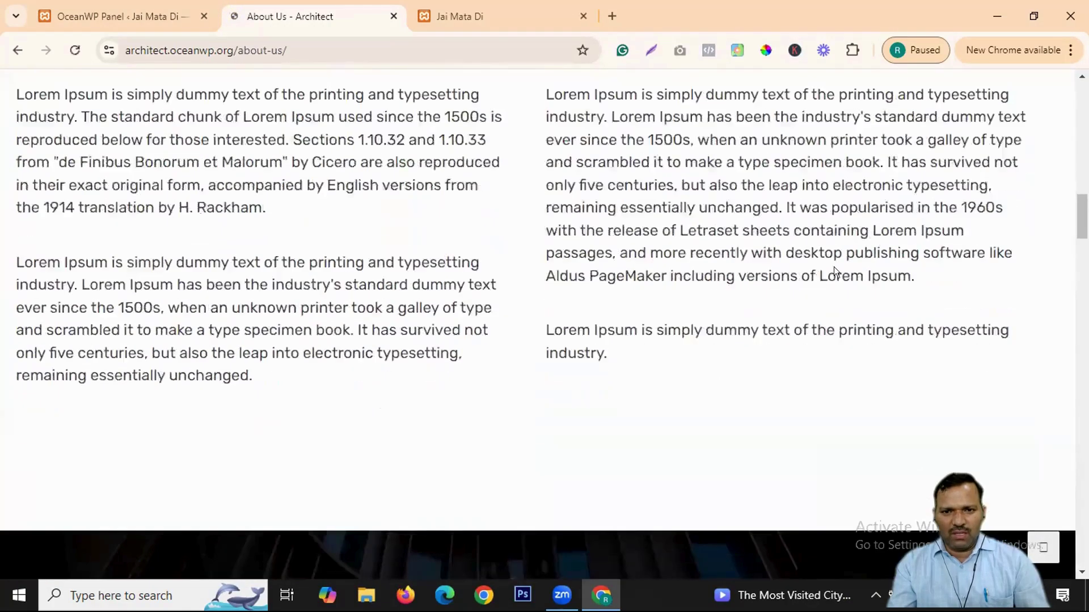
pyautogui.scroll(-5, 702, 357)
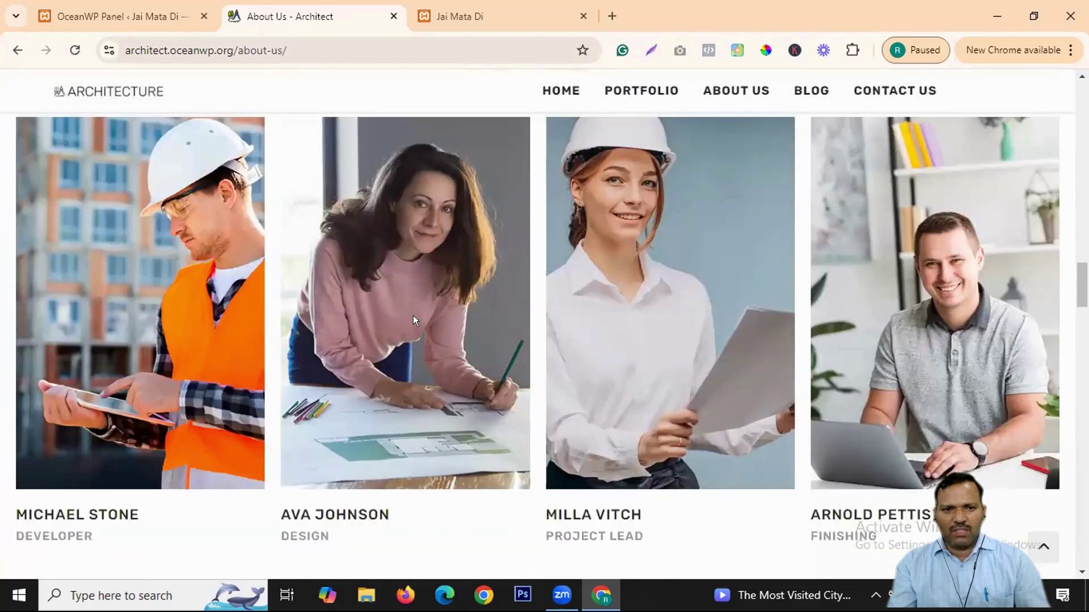
pyautogui.scroll(-10, 980, 291)
pyautogui.scroll(-10, 926, 360)
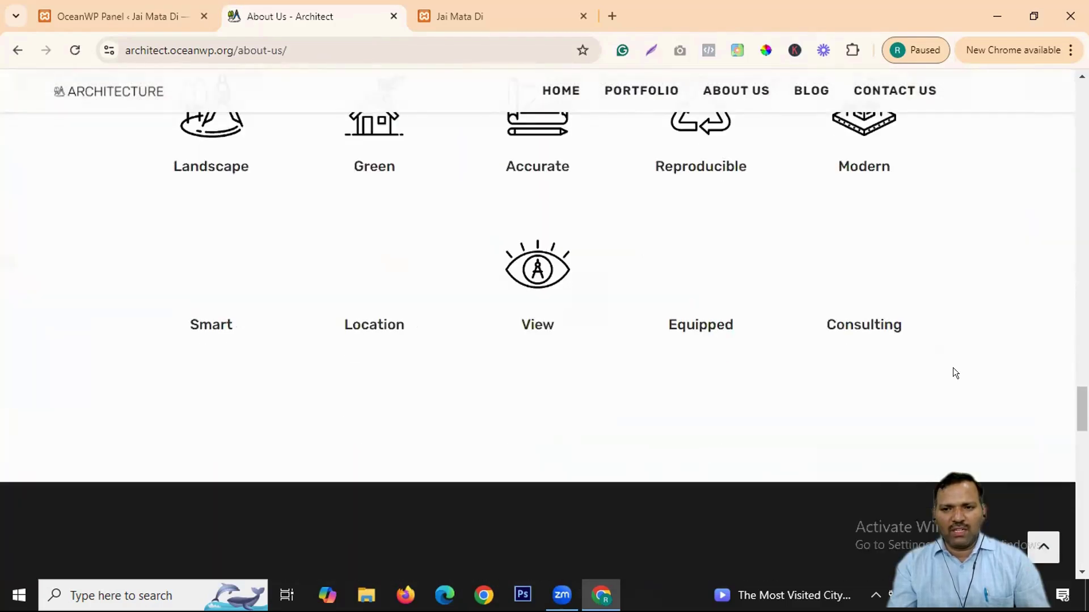
pyautogui.click(1043, 547)
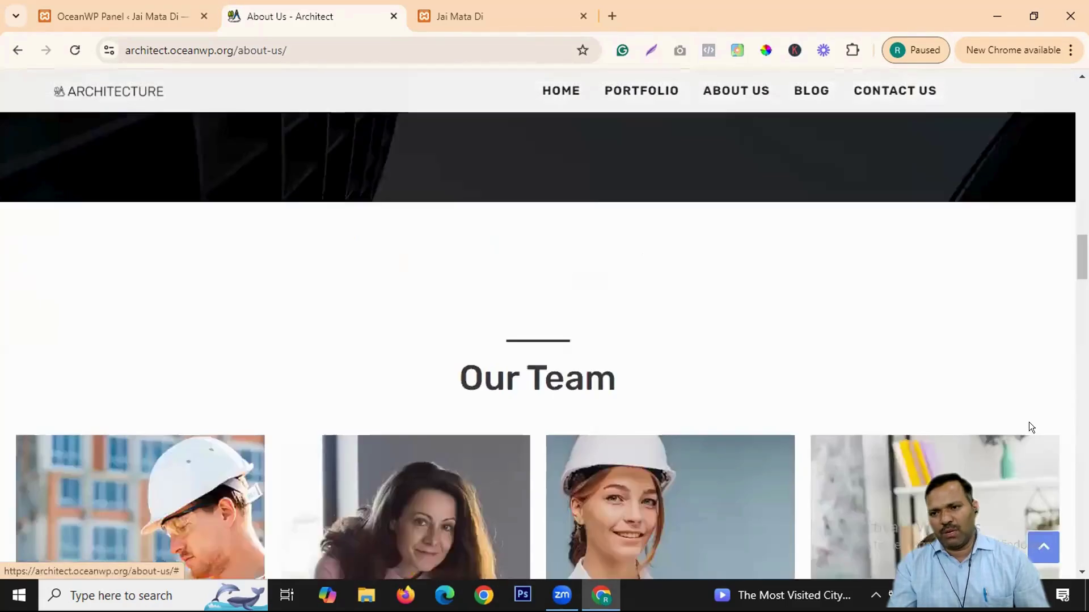
# Step: Open the Architect demo's Contact Us page, then return to the demo list and view the remaining Business demos
pyautogui.click(877, 109)
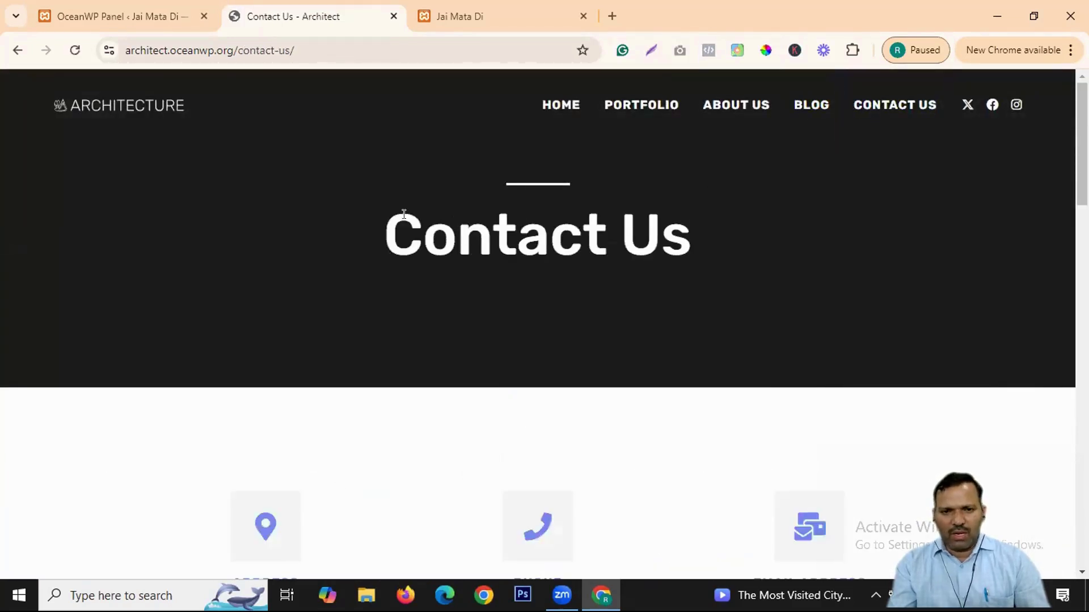
pyautogui.click(119, 16)
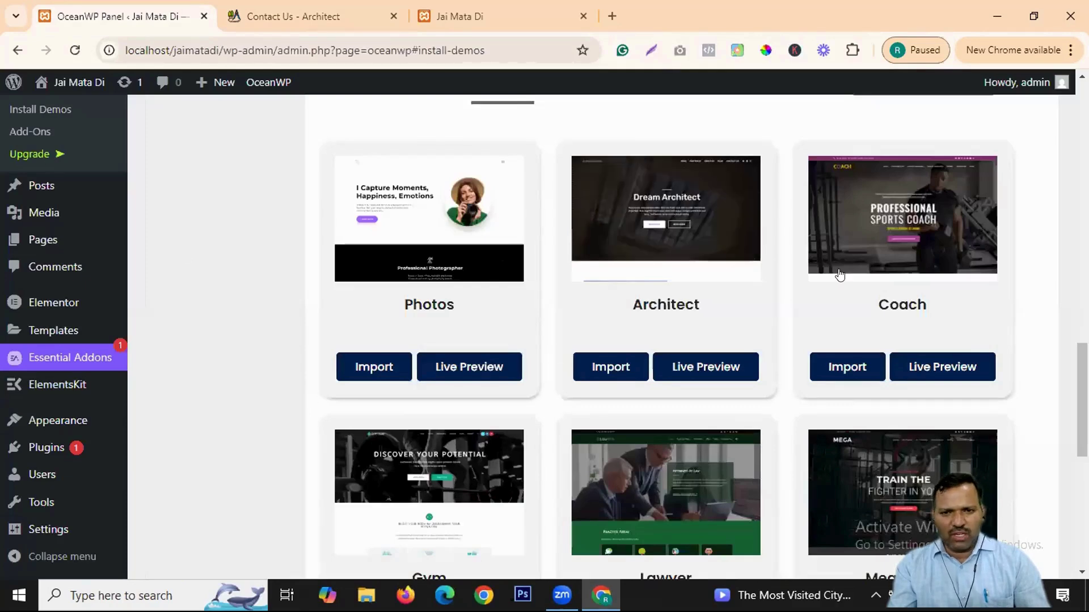
pyautogui.scroll(-5, 650, 331)
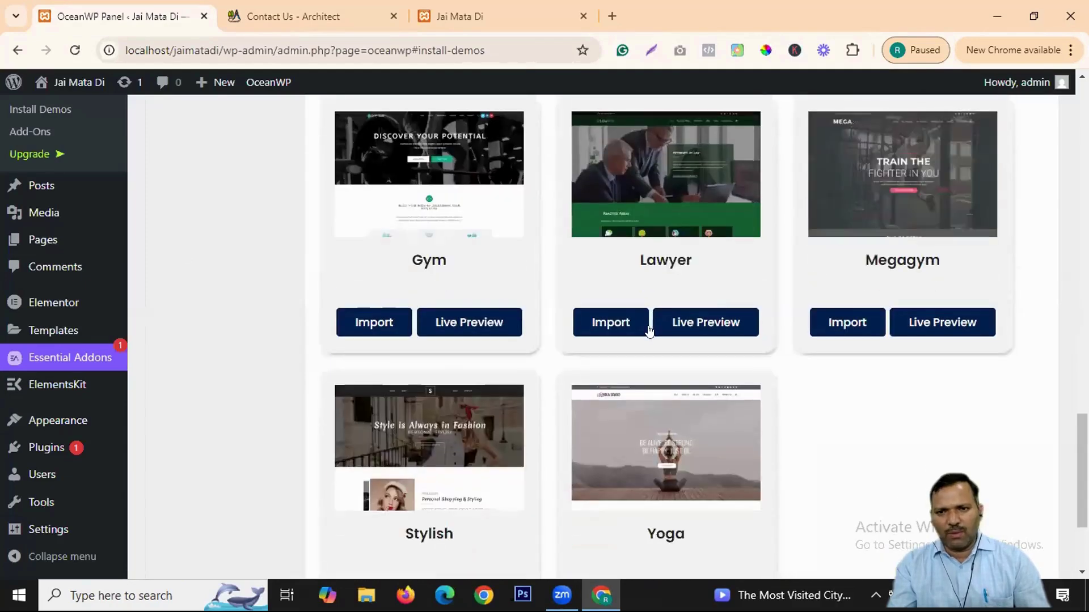
# Step: Open the live preview of the Gym demo and look through its homepage from the banner down to the footer
pyautogui.click(467, 323)
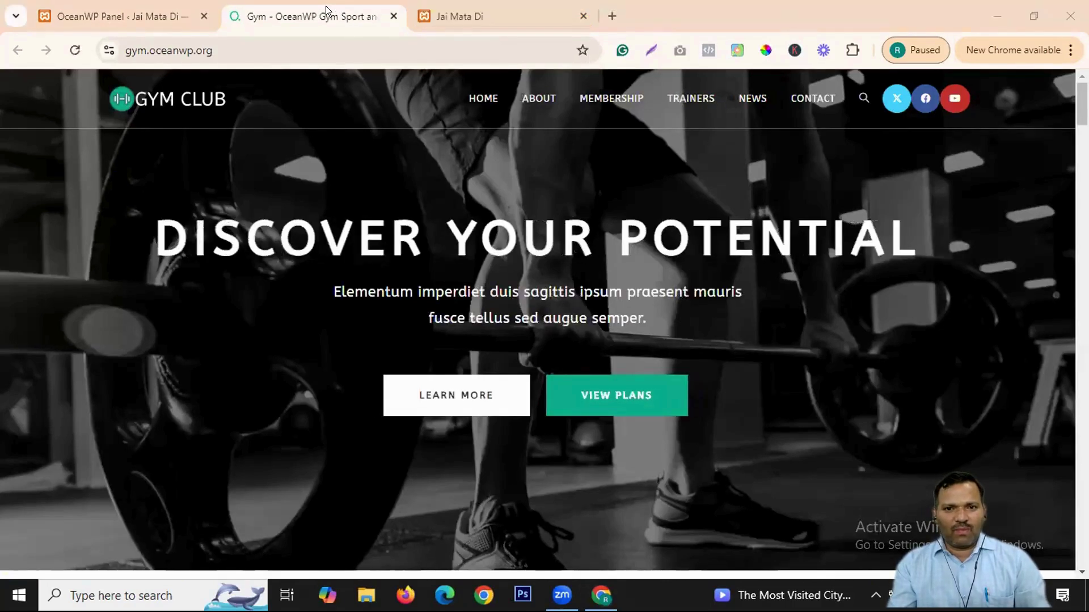
pyautogui.click(467, 12)
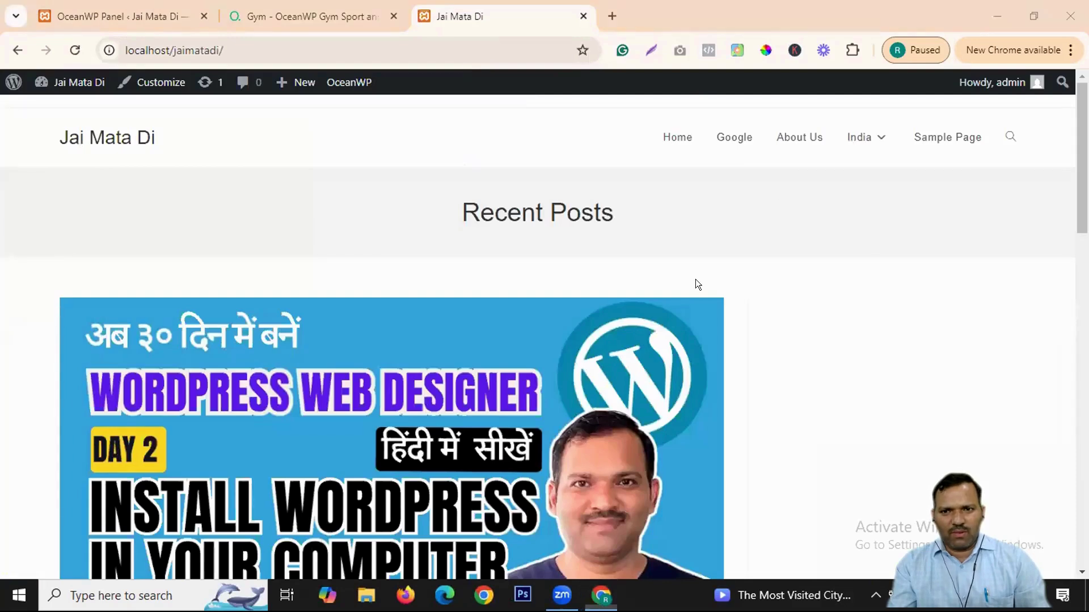
pyautogui.click(299, 15)
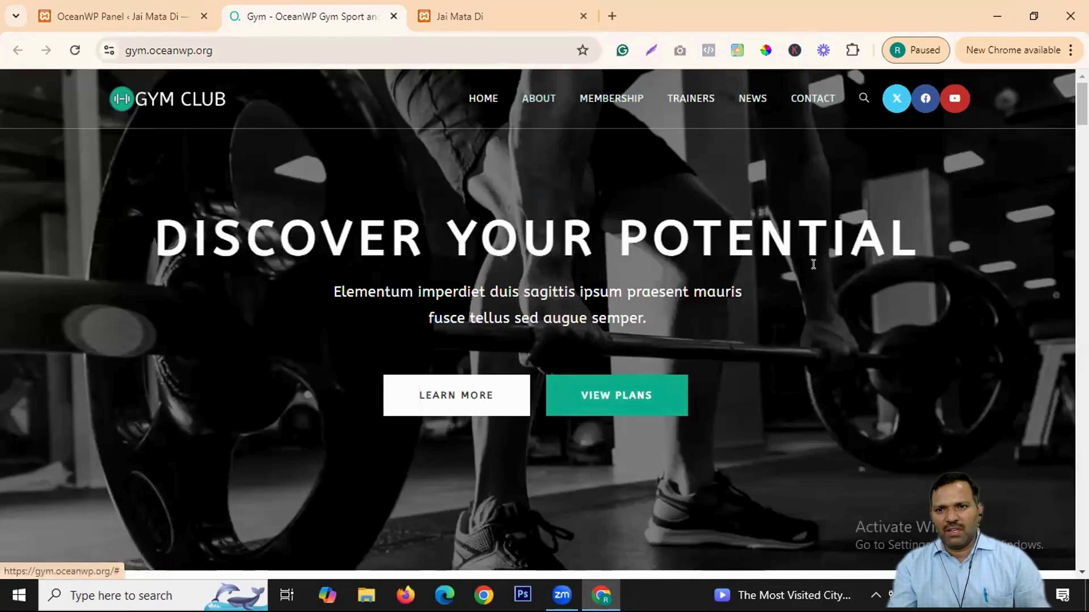
pyautogui.scroll(-10, 279, 309)
pyautogui.scroll(-15, 612, 291)
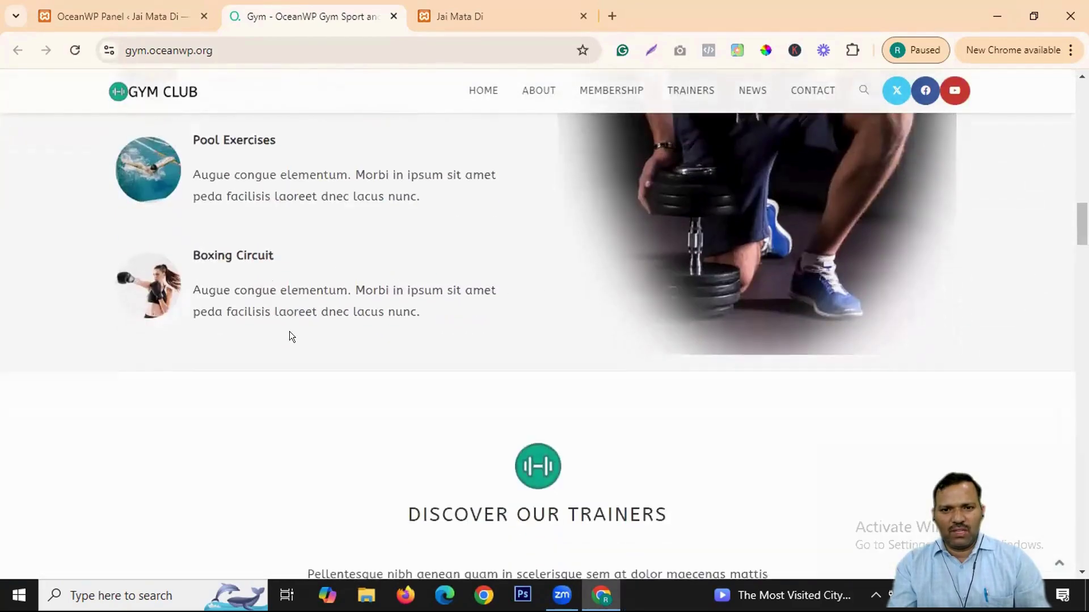
pyautogui.scroll(-15, 178, 343)
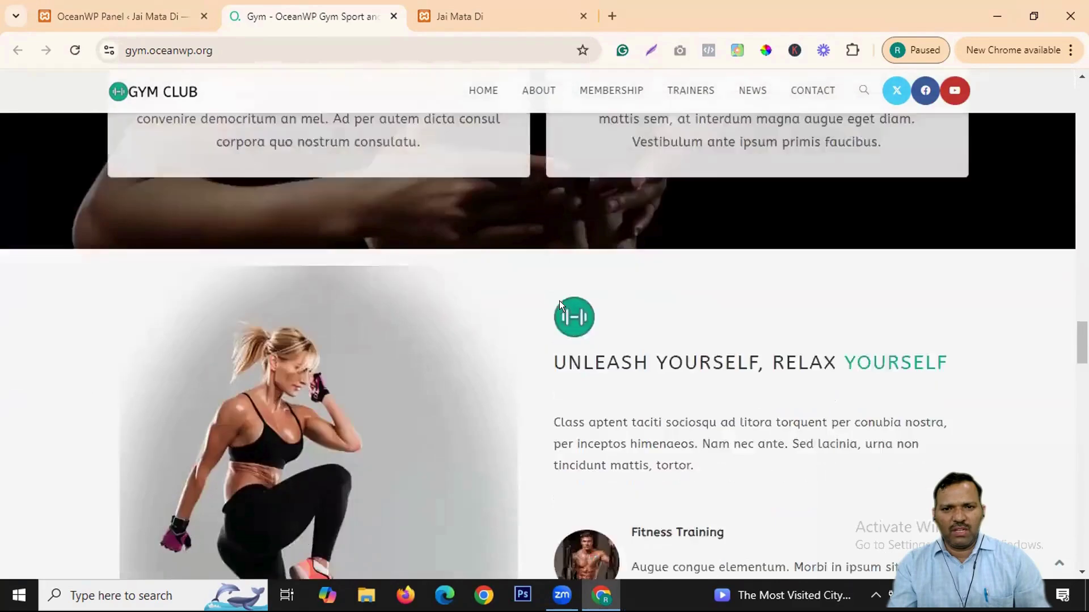
pyautogui.scroll(-15, 776, 338)
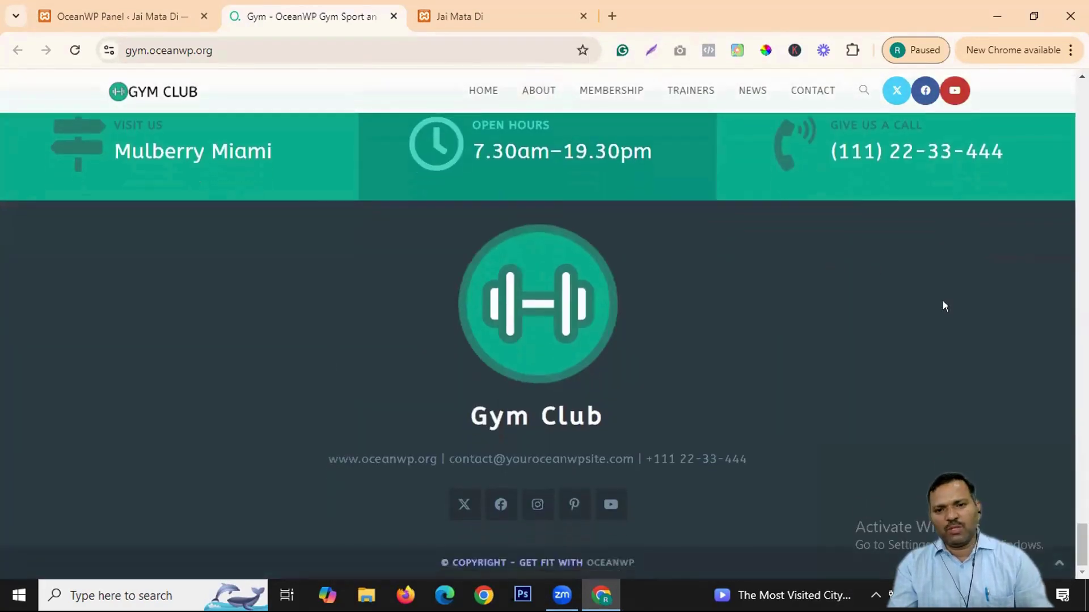
# Step: Return to the OceanWP demo list, view its last entries, and go to the WordPress Dashboard
pyautogui.click(159, 21)
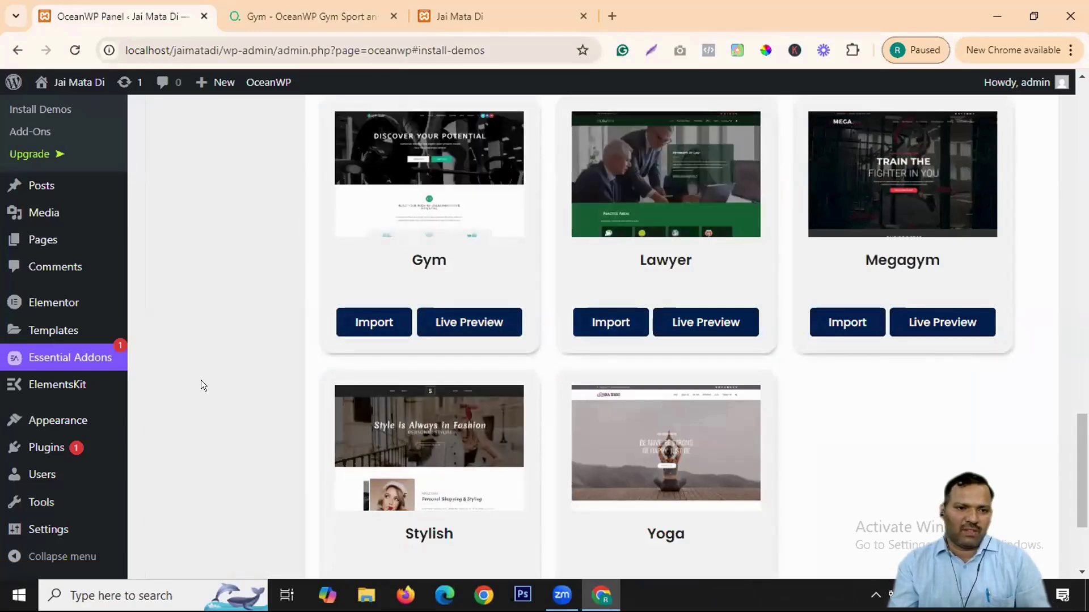
pyautogui.scroll(-3, 57, 369)
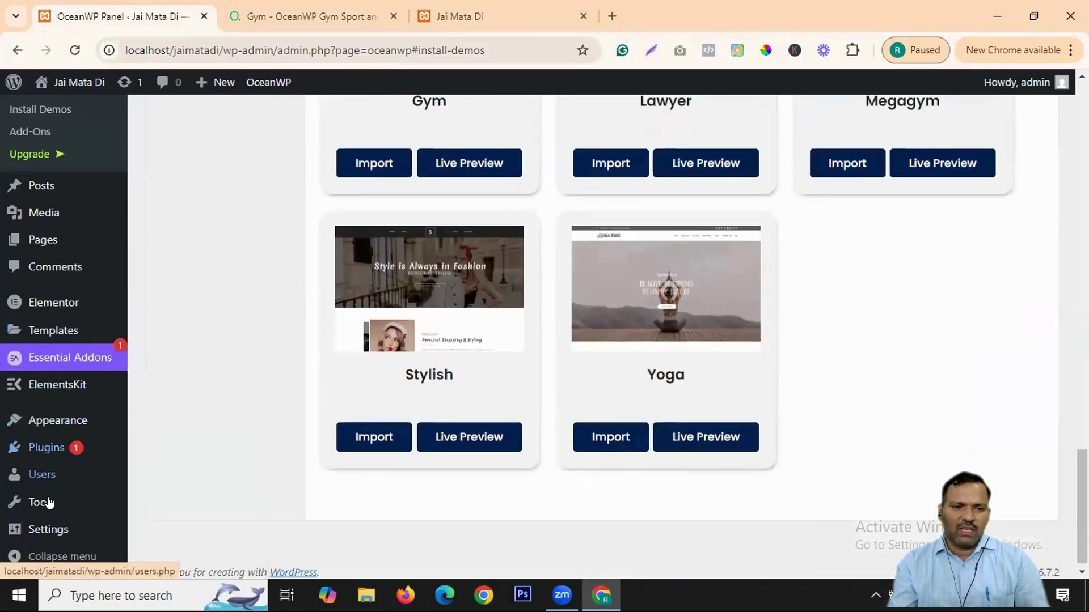
pyautogui.scroll(15, 51, 272)
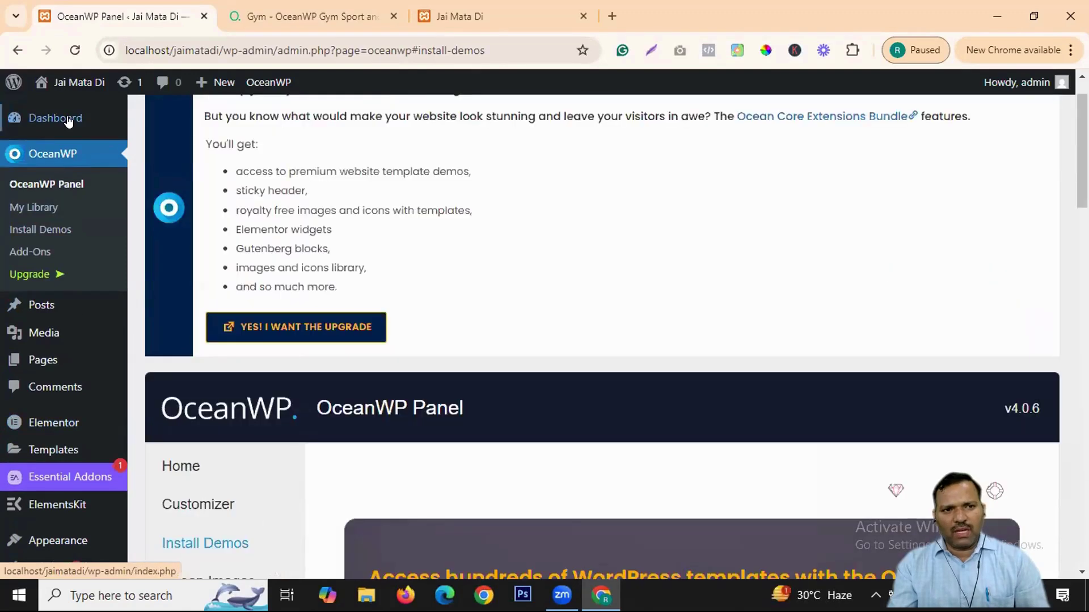
pyautogui.click(68, 120)
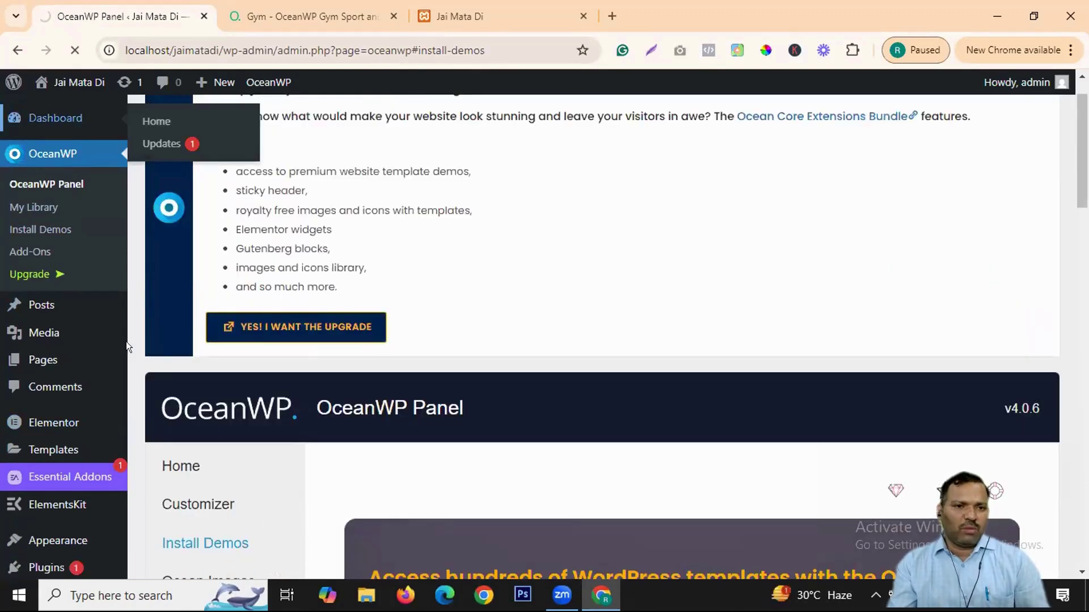
# Step: Close the Gym demo preview and return to the WordPress Dashboard
pyautogui.click(318, 12)
pyautogui.scroll(5, 686, 280)
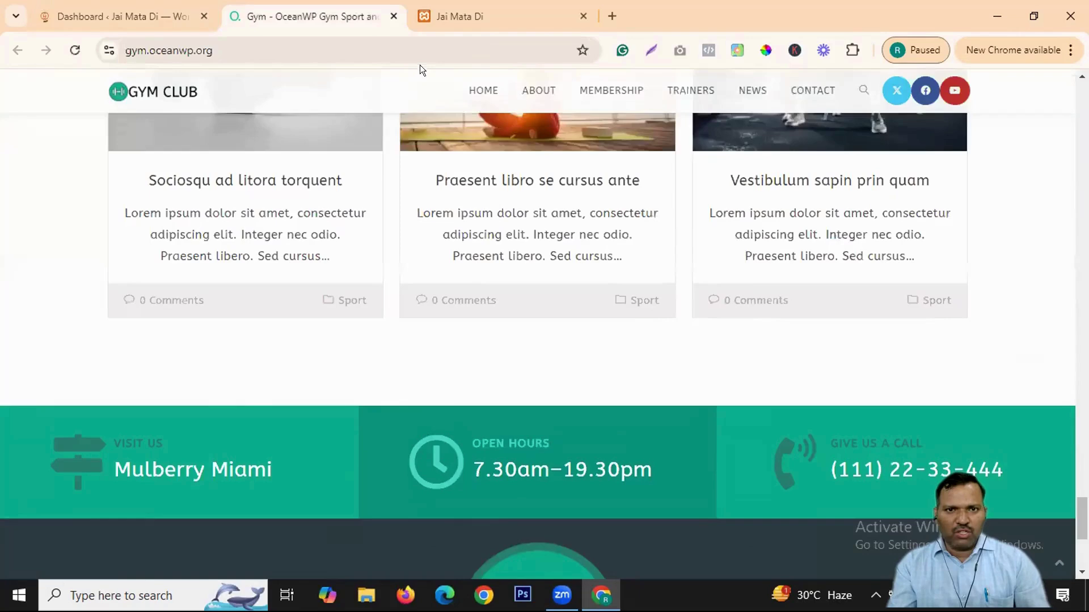
pyautogui.click(393, 16)
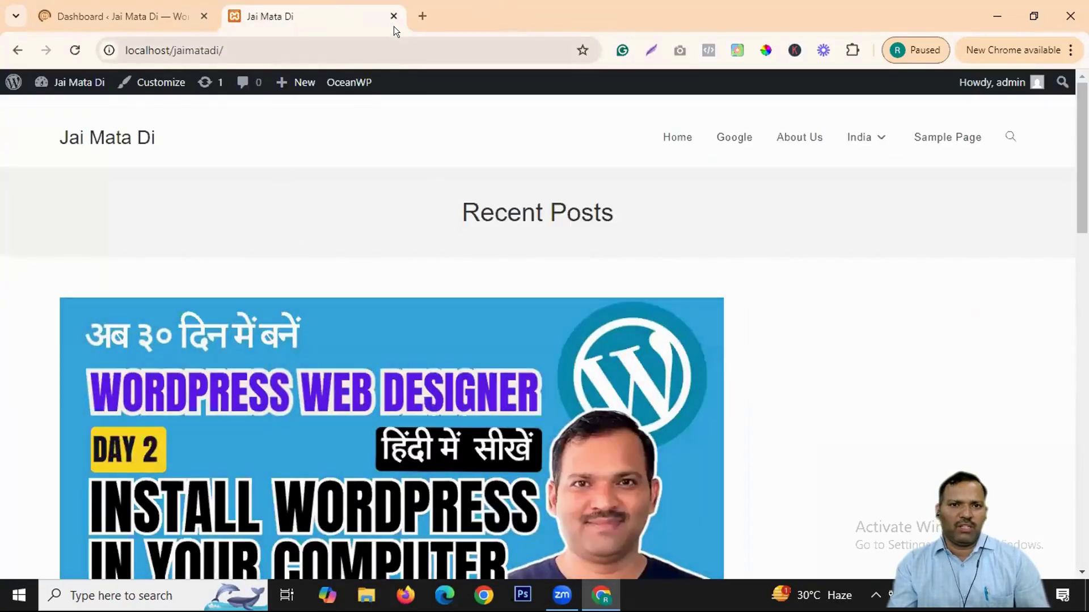
pyautogui.click(185, 24)
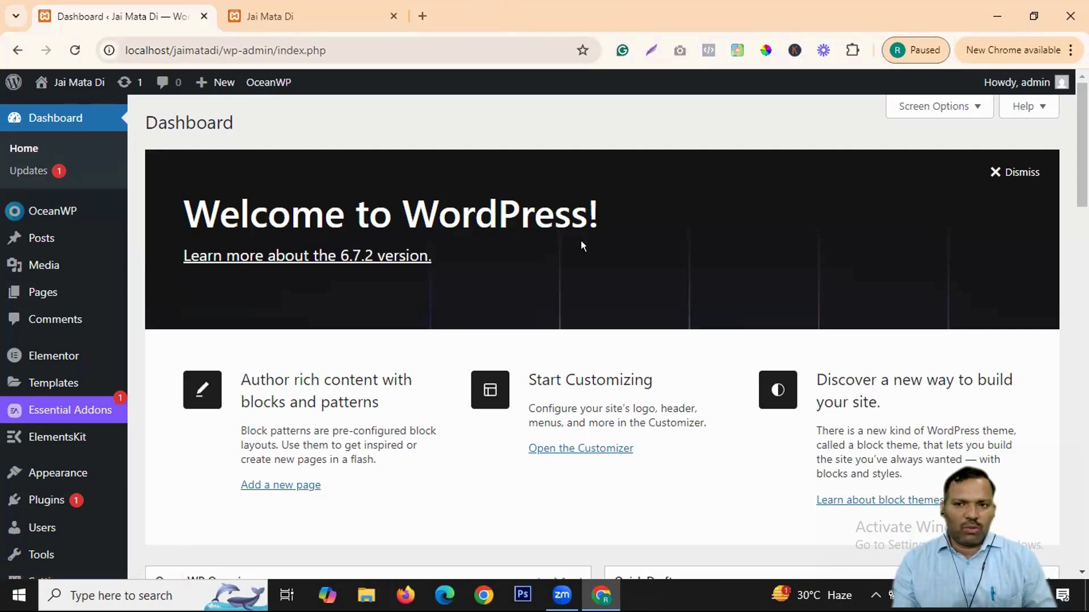
pyautogui.scroll(-8, 734, 292)
pyautogui.scroll(8, 126, 339)
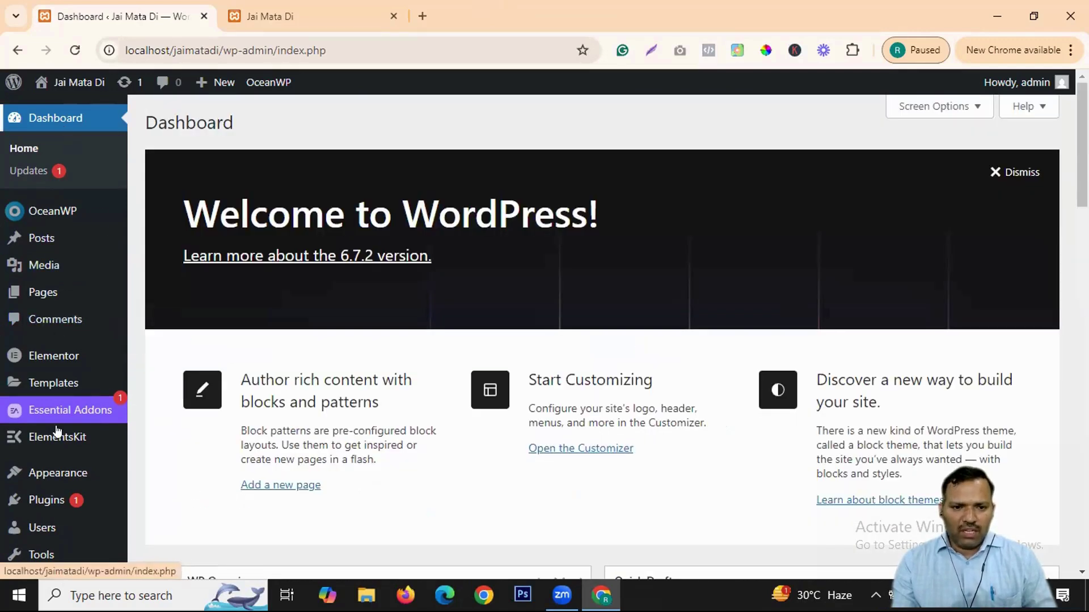
pyautogui.moveTo(55, 202)
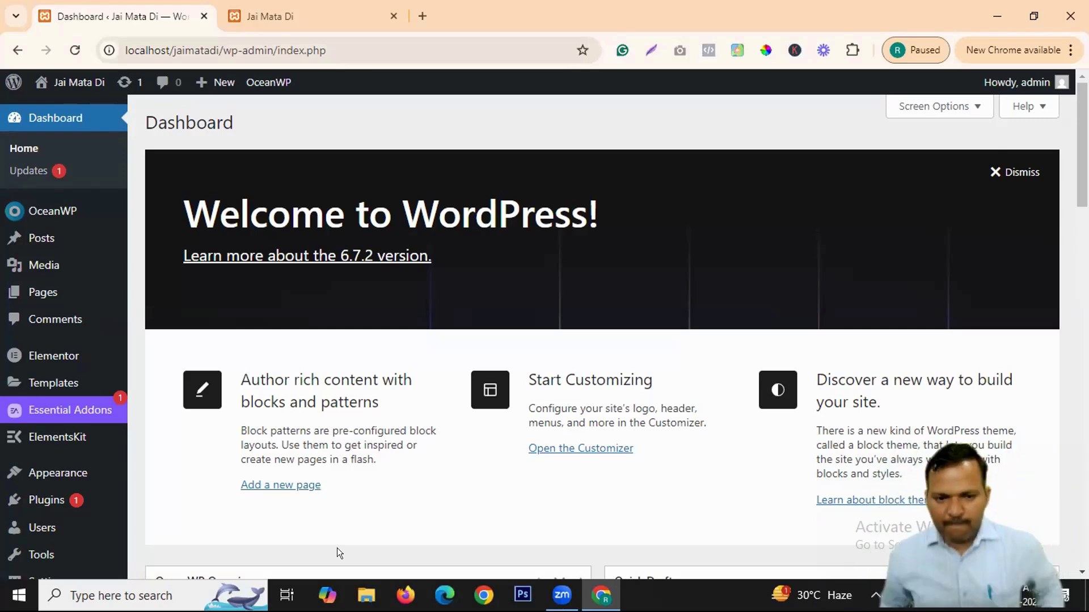
pyautogui.click(151, 583)
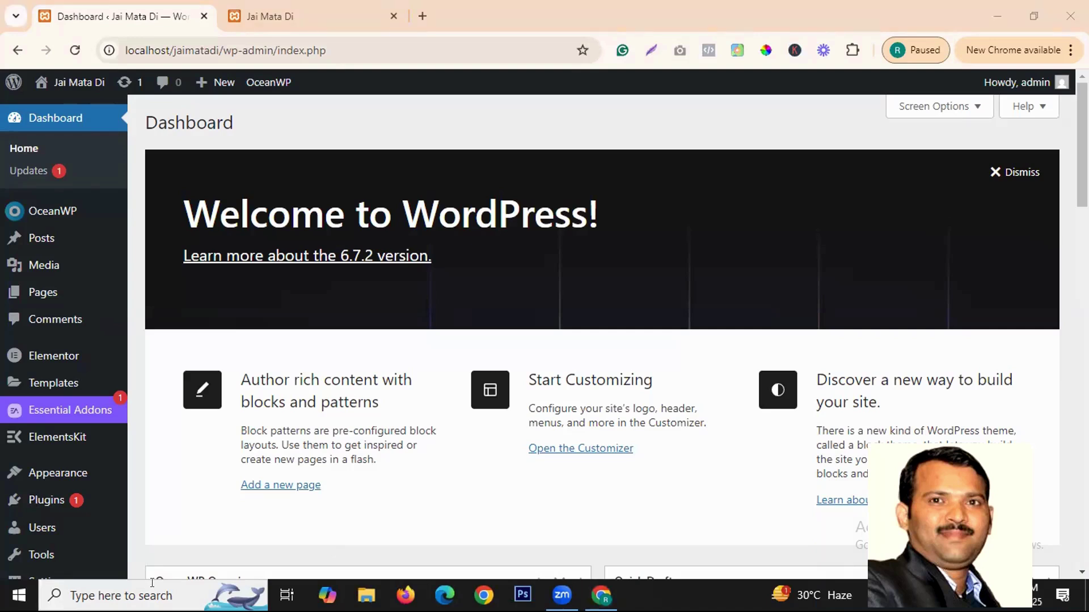